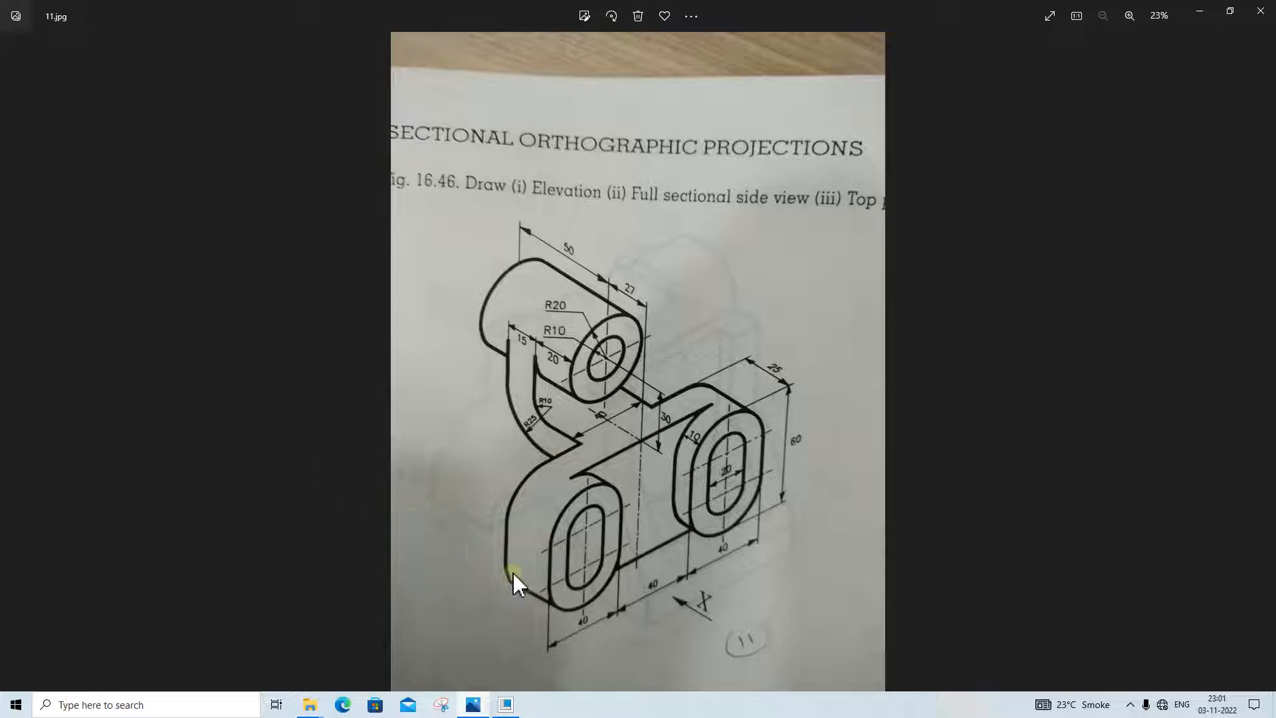
Step: Switch to Creo Parametric and create a new solid part with the default file name and template
{"action": "left_click", "coordinate": [505, 706]}
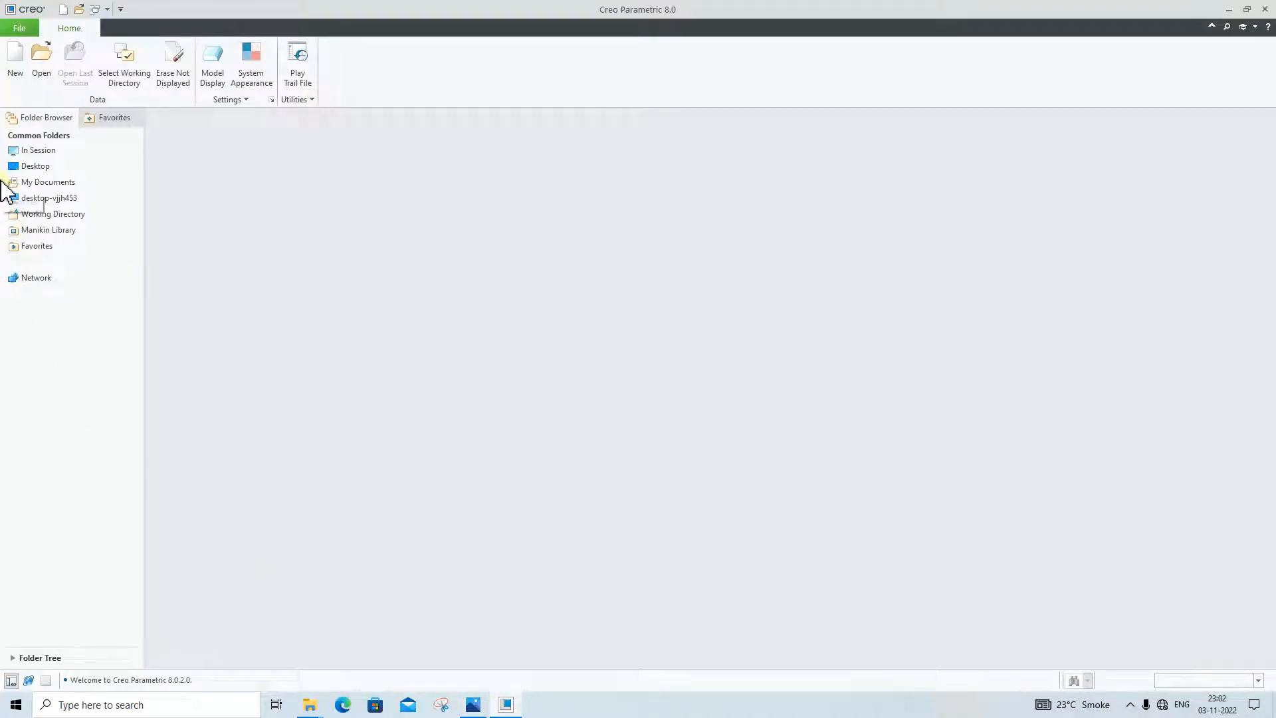
{"action": "left_click", "coordinate": [14, 74]}
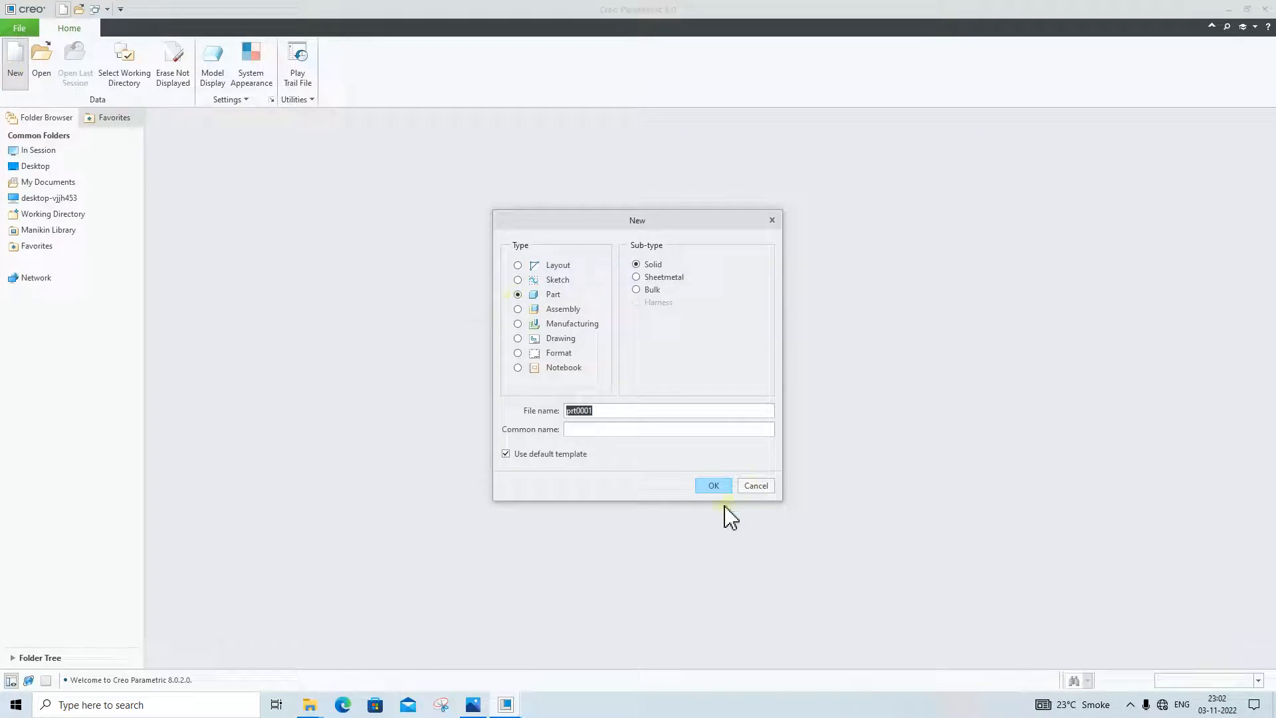
{"action": "left_click", "coordinate": [710, 484]}
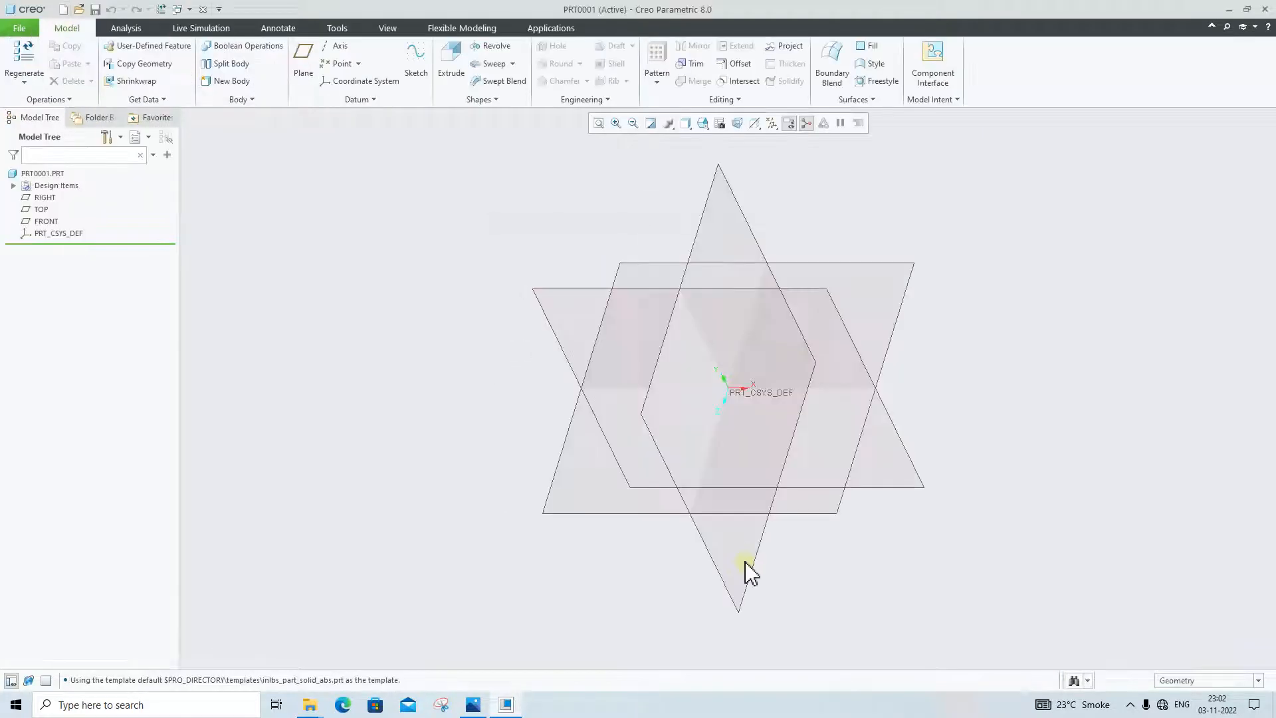
Step: Start a sketch on the FRONT datum plane with RIGHT as the orientation reference and orient the view to 2D
{"action": "left_click", "coordinate": [473, 706]}
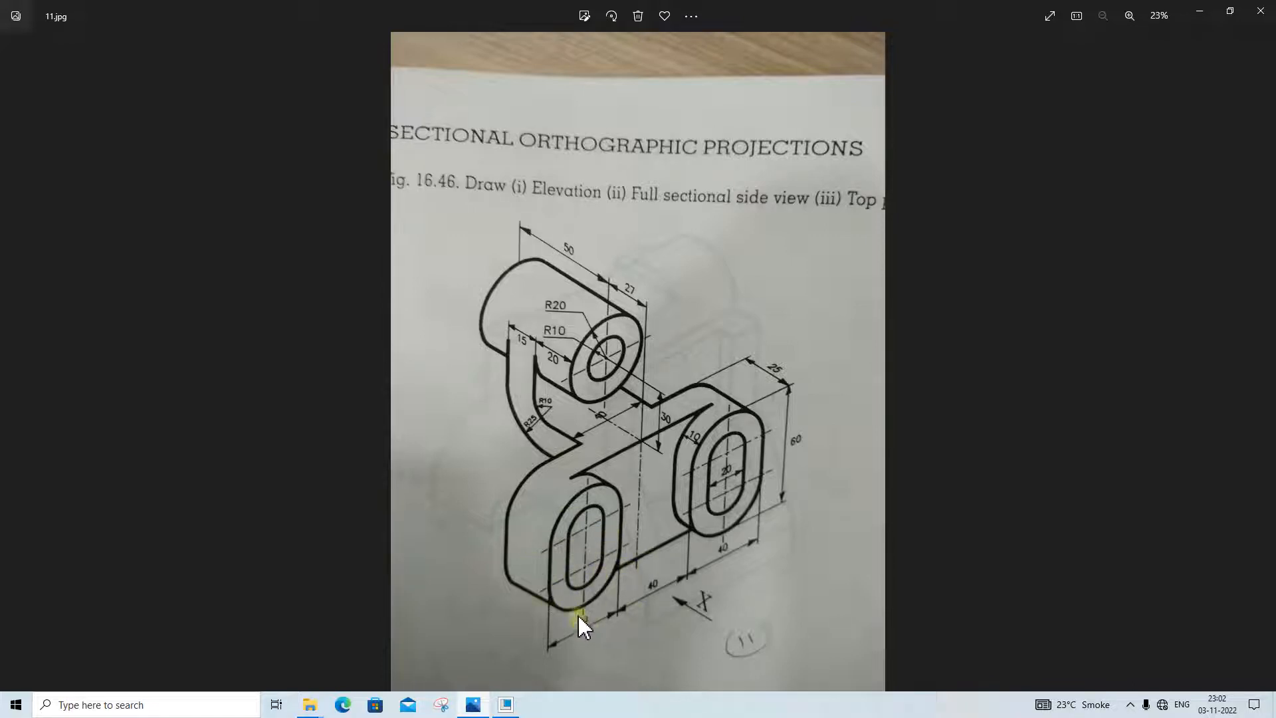
{"action": "left_click", "coordinate": [505, 705]}
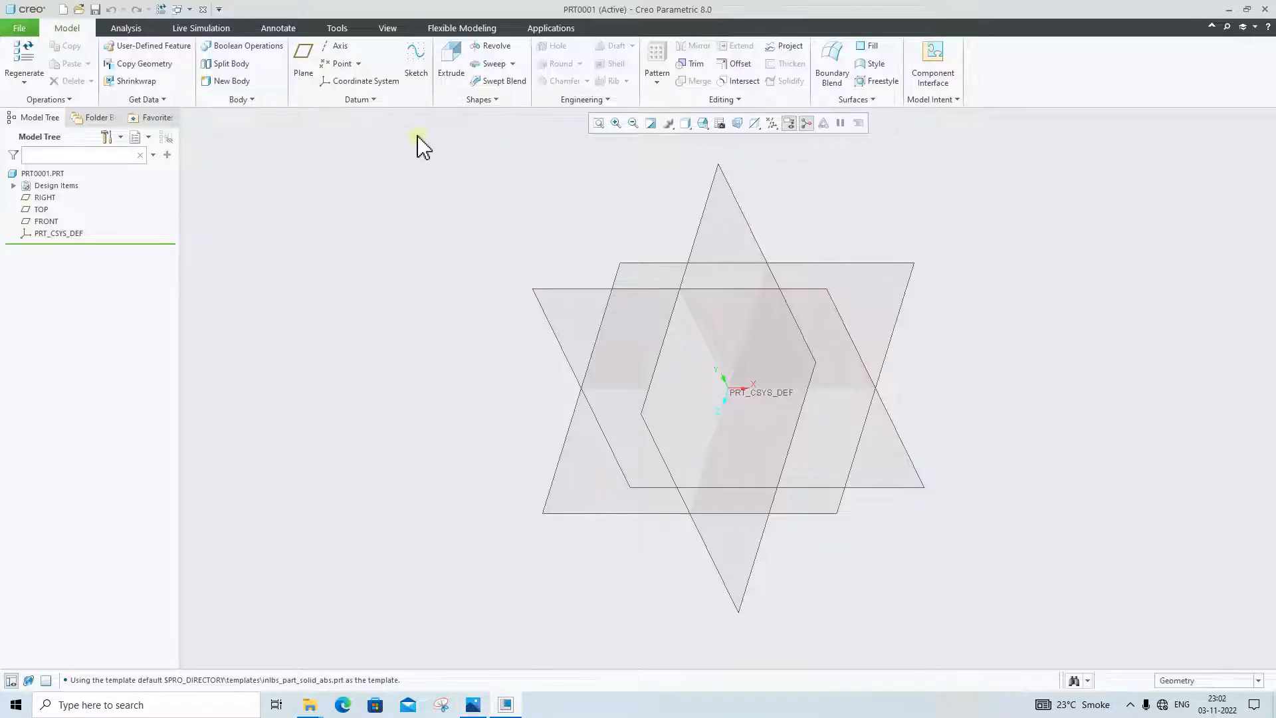
{"action": "left_click", "coordinate": [417, 79]}
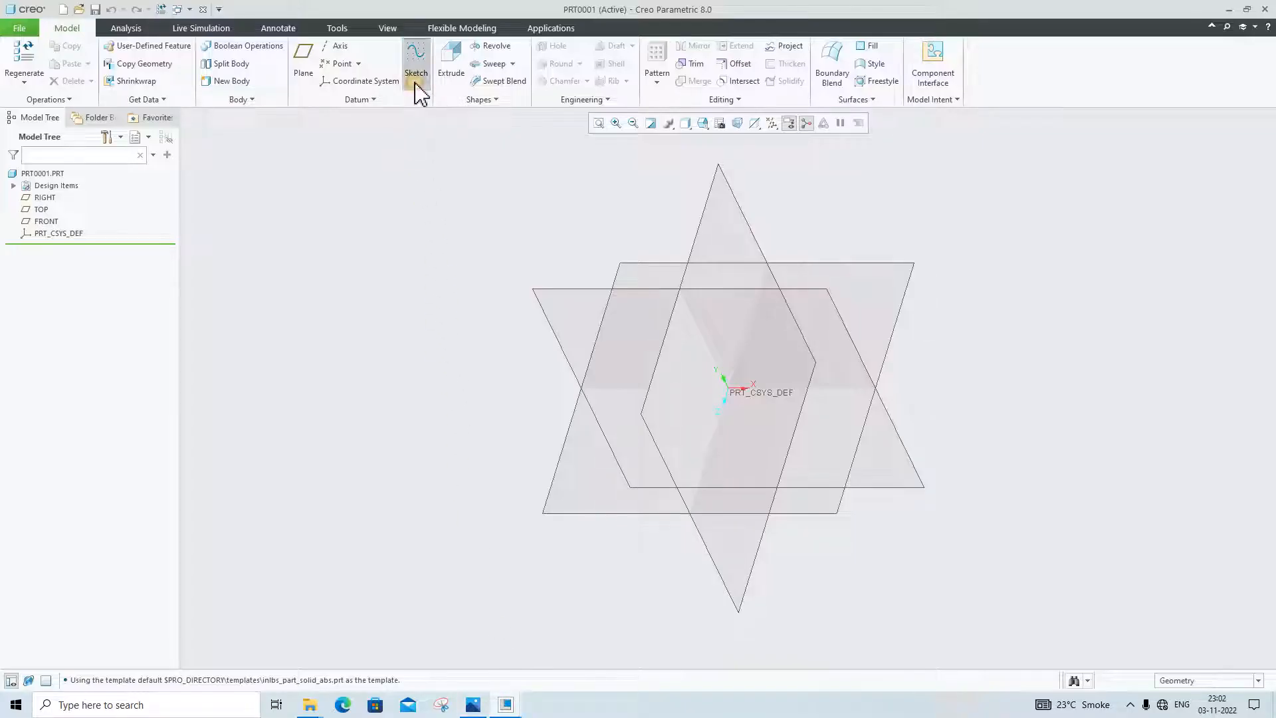
{"action": "left_click", "coordinate": [796, 297]}
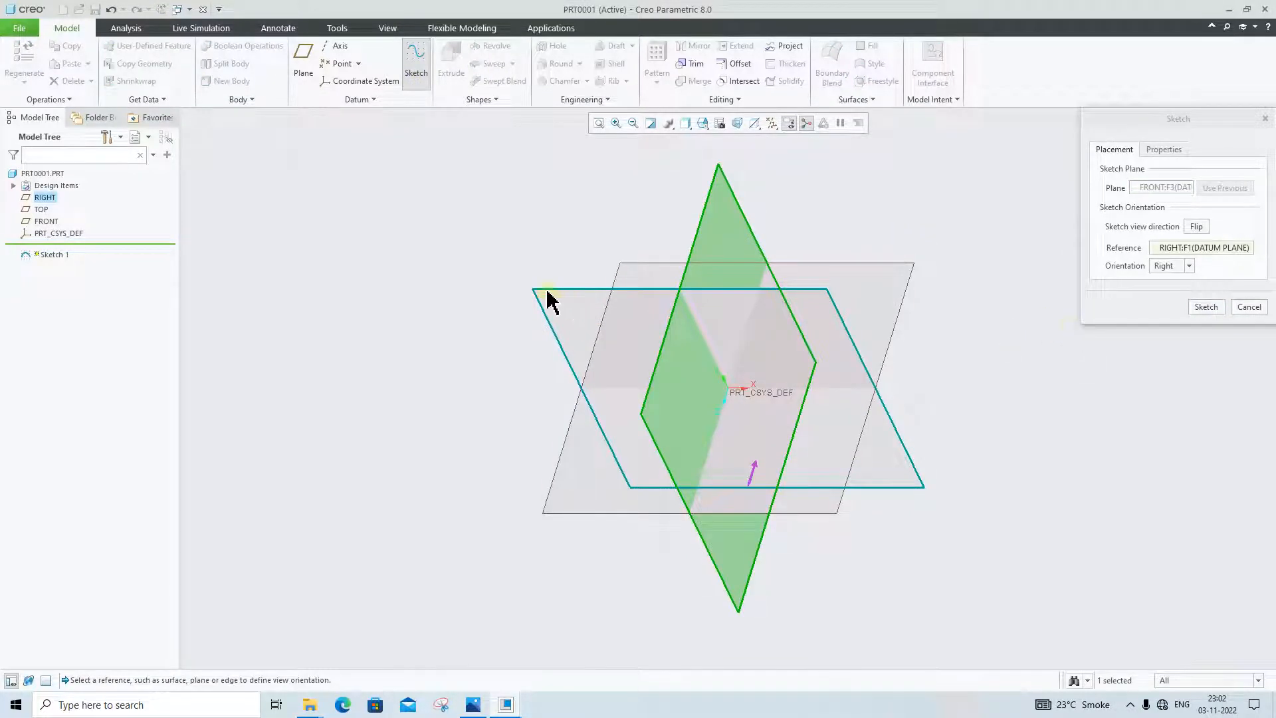
{"action": "left_click", "coordinate": [1206, 307]}
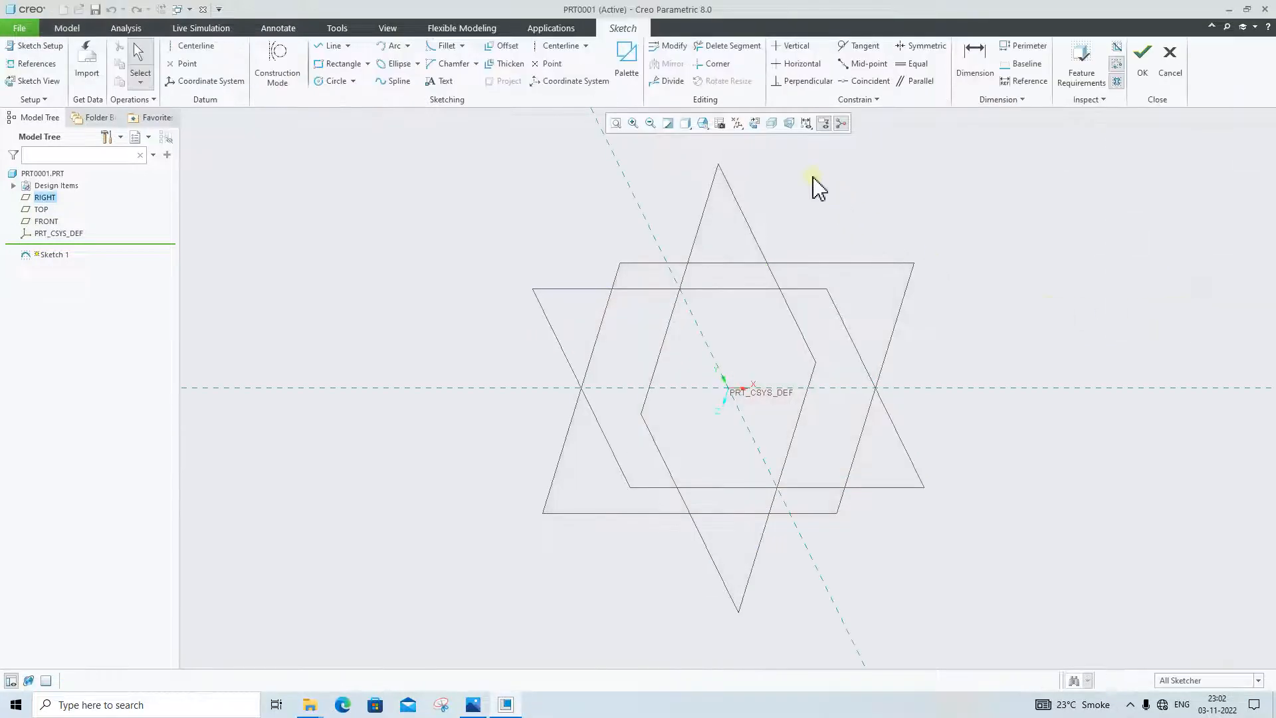
{"action": "left_click", "coordinate": [755, 124]}
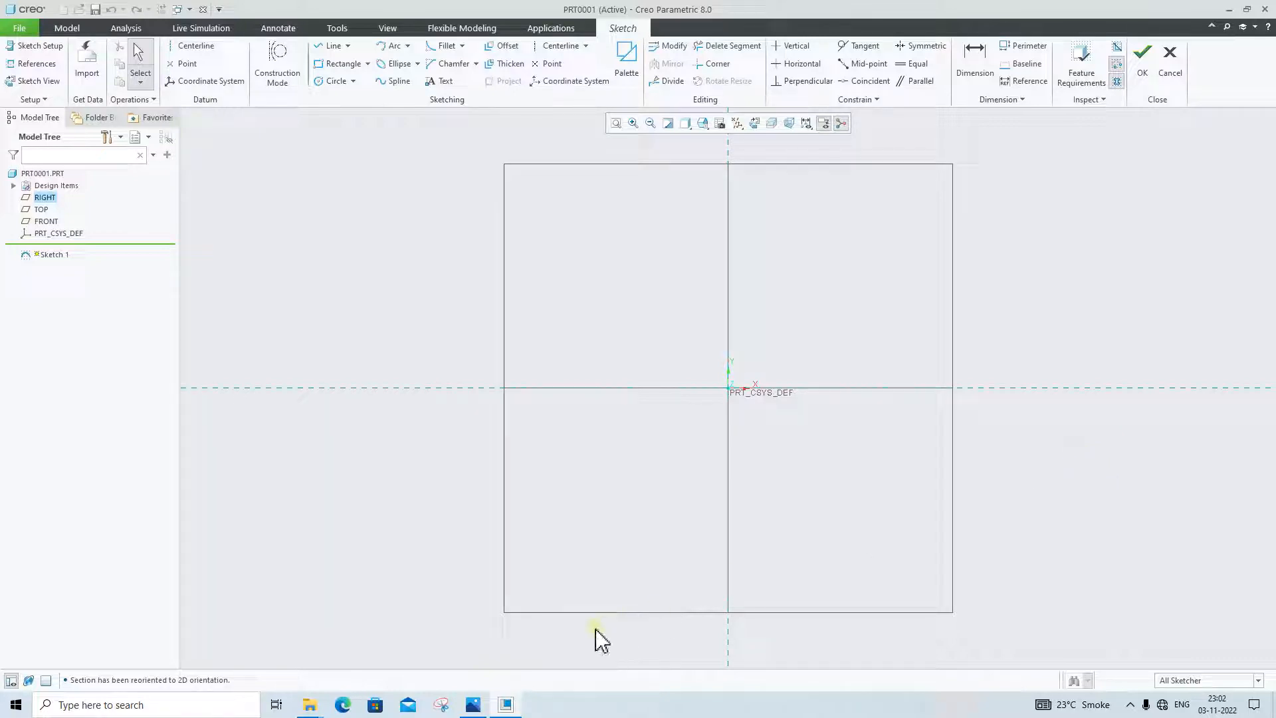
Step: Insert a horizontal Racetrack shape from the Sketcher Palette near the origin, about 252 long and 63 wide
{"action": "left_click", "coordinate": [484, 708]}
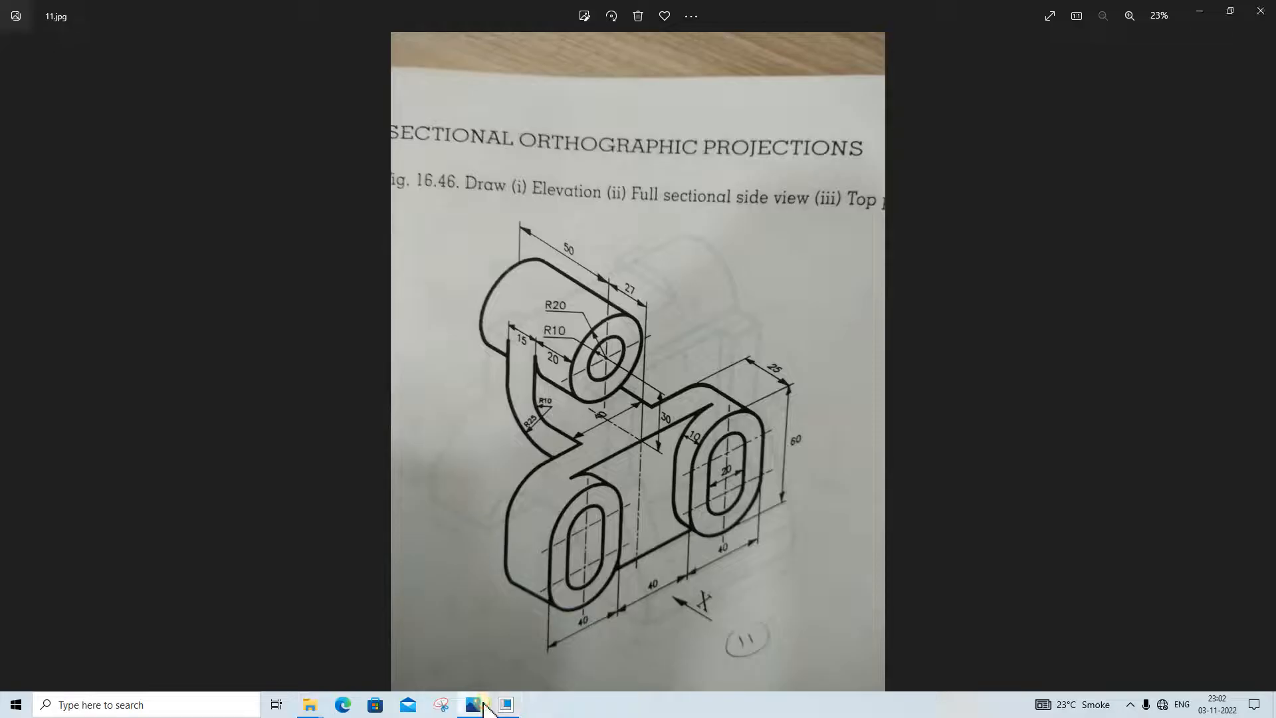
{"action": "left_click", "coordinate": [483, 707]}
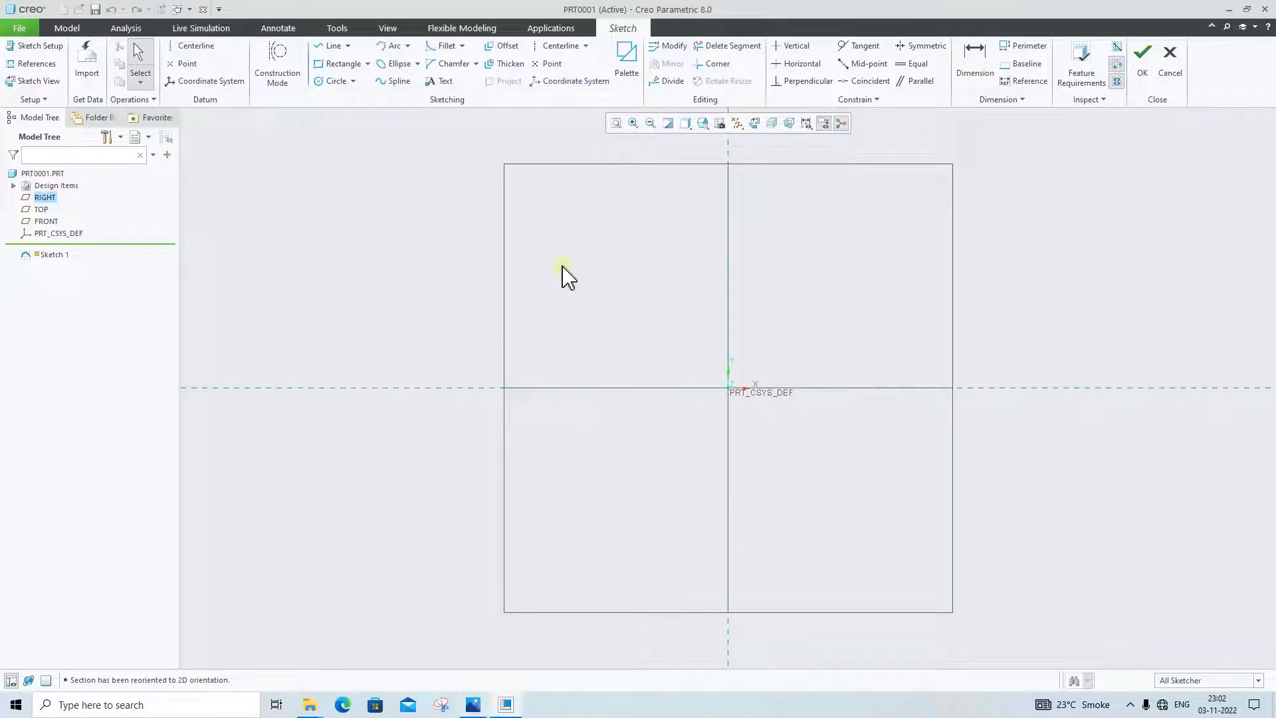
{"action": "left_click", "coordinate": [624, 70]}
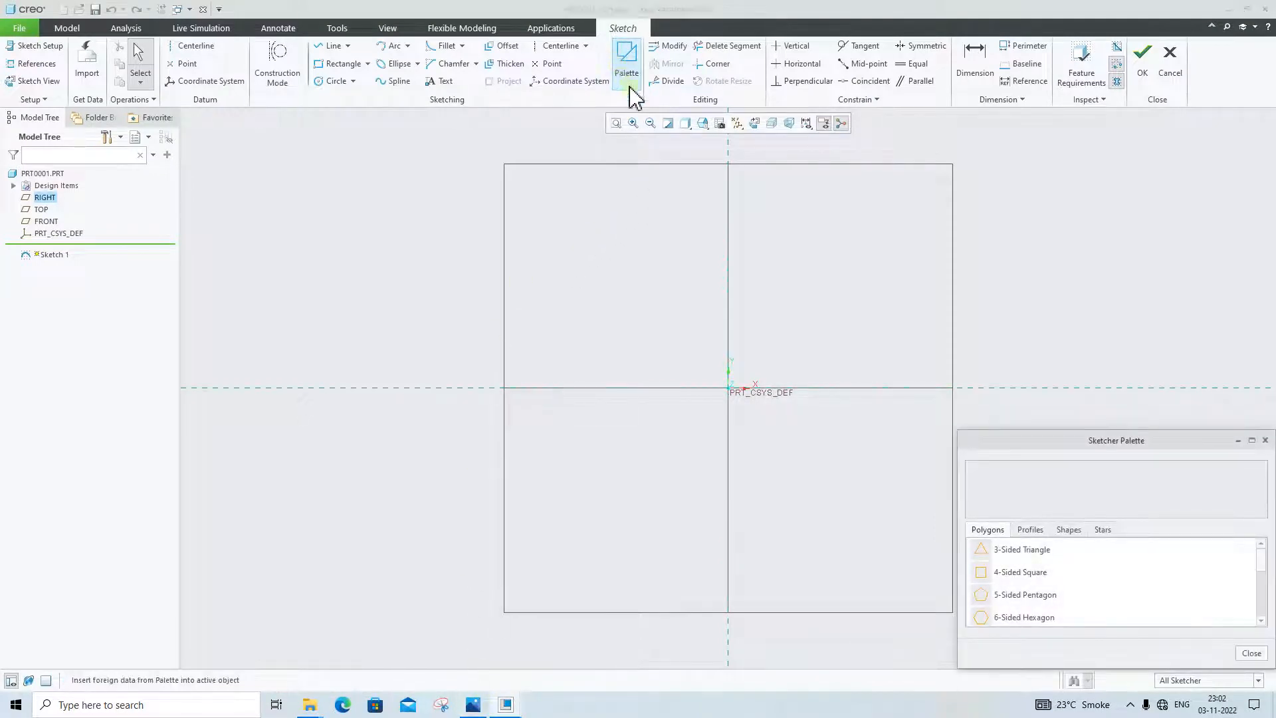
{"action": "scroll", "coordinate": [1010, 595], "scroll_direction": "down", "scroll_amount": 2}
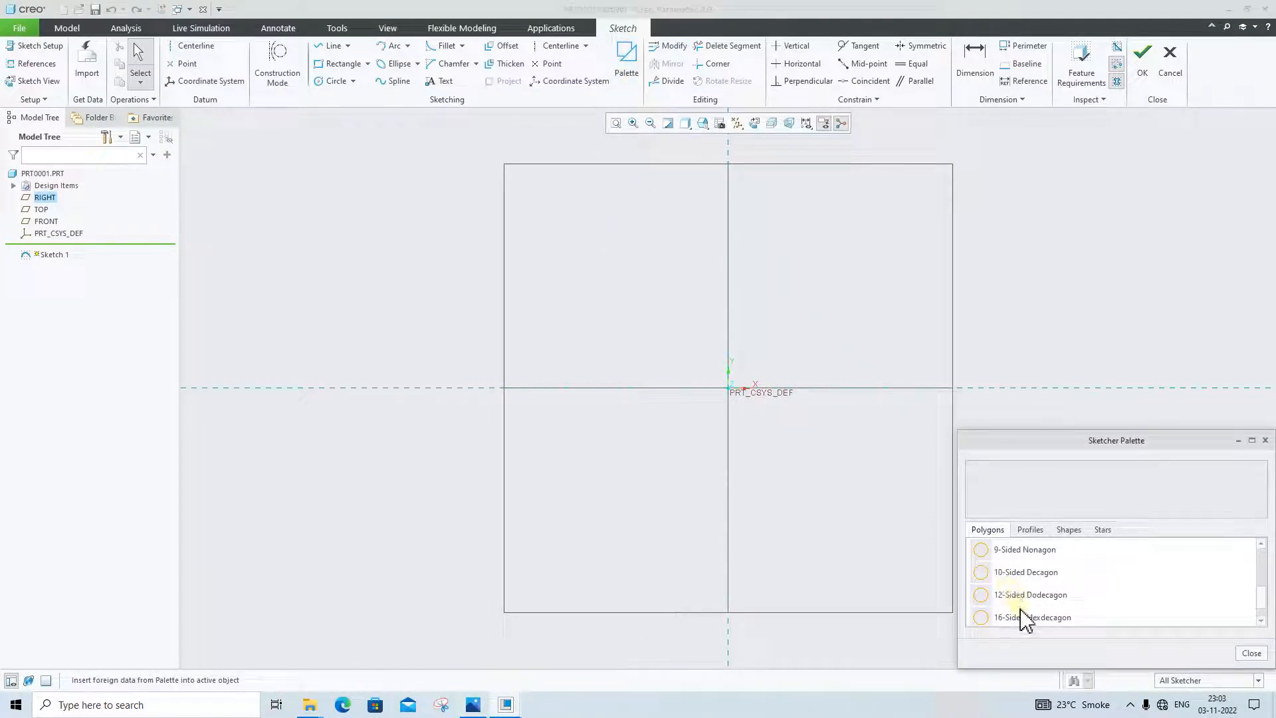
{"action": "scroll", "coordinate": [1024, 618], "scroll_direction": "up", "scroll_amount": 3}
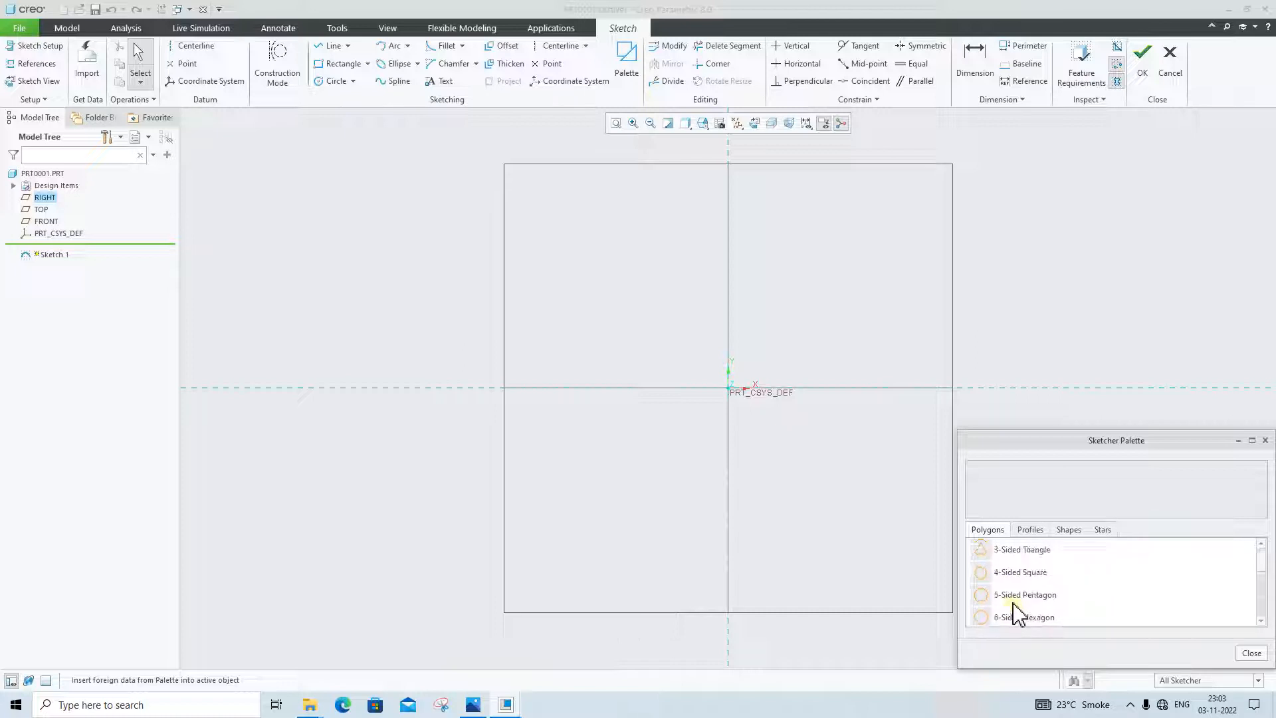
{"action": "left_click", "coordinate": [1025, 531]}
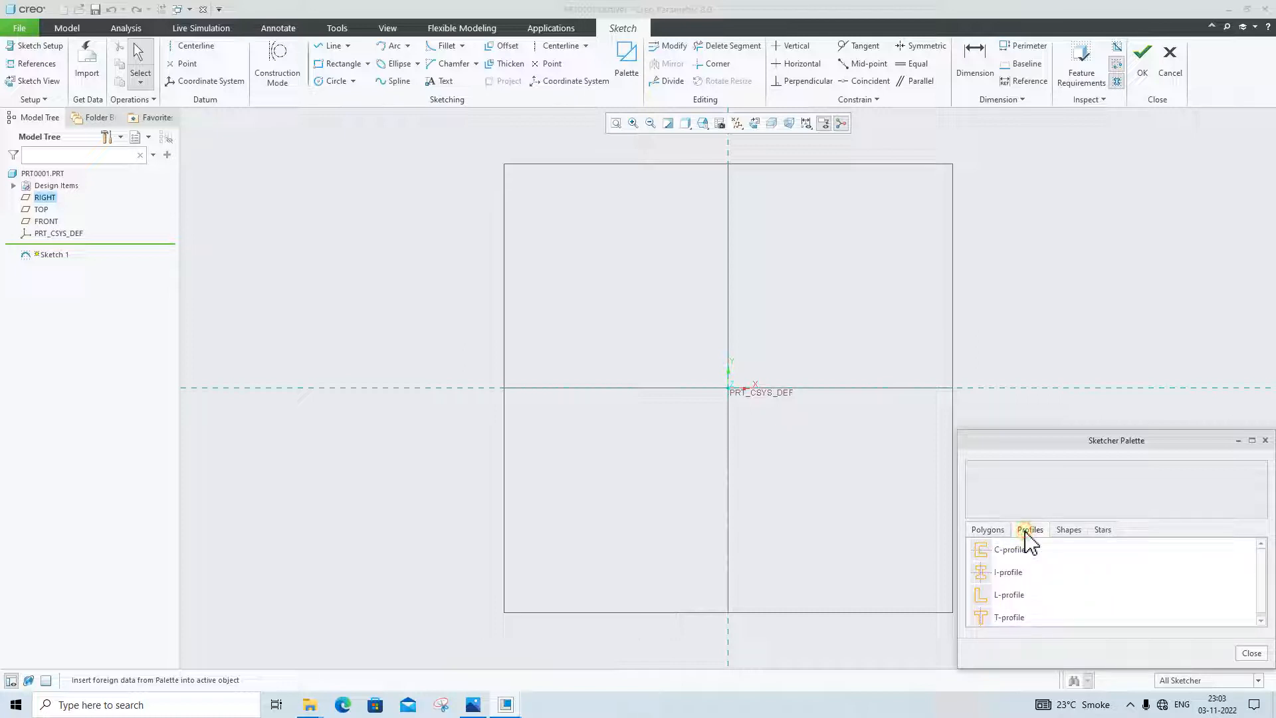
{"action": "left_click", "coordinate": [1067, 530]}
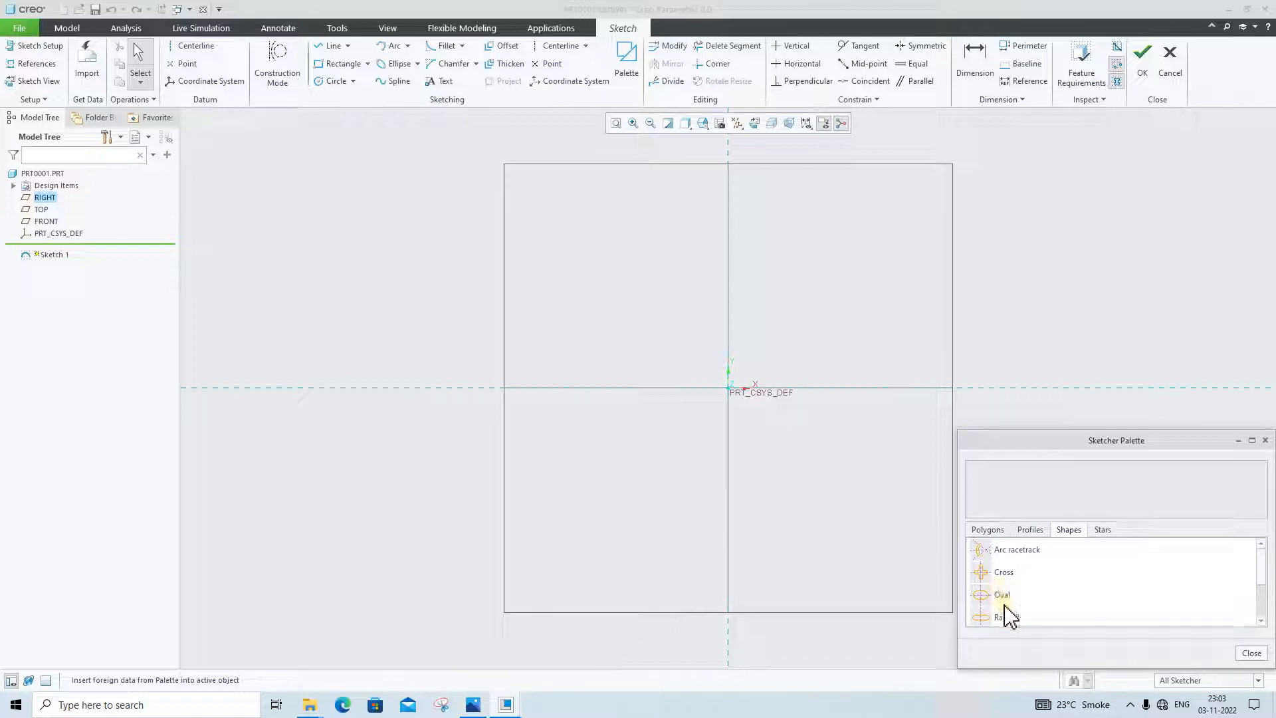
{"action": "scroll", "coordinate": [1005, 611], "scroll_direction": "down", "scroll_amount": 1}
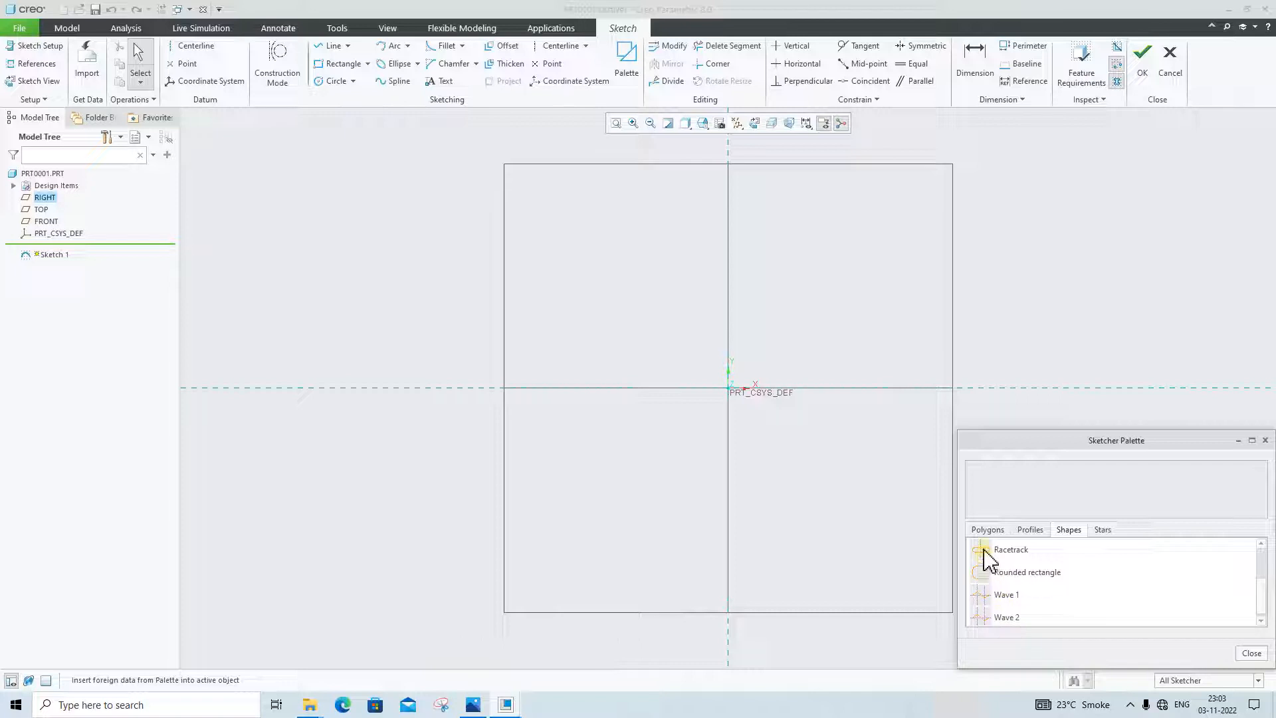
{"action": "left_click", "coordinate": [1094, 532]}
{"action": "left_click", "coordinate": [1068, 531]}
{"action": "left_click", "coordinate": [981, 555]}
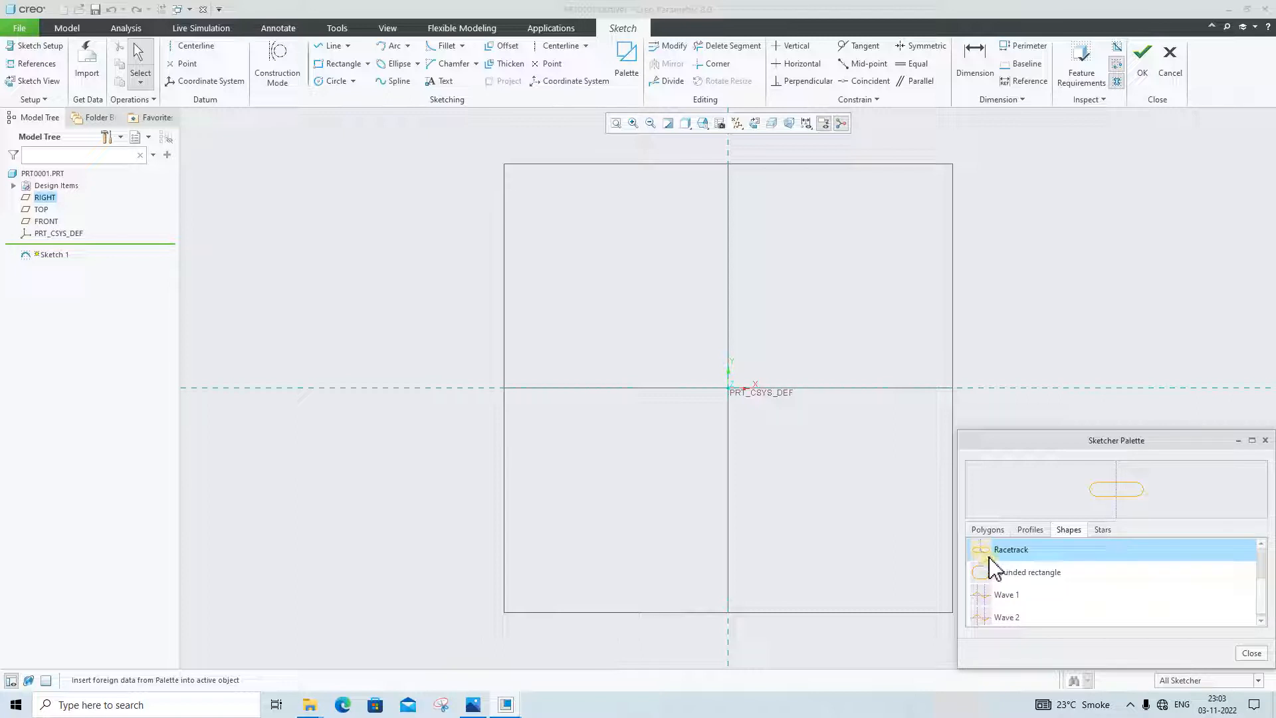
{"action": "mouse_move", "coordinate": [984, 562]}
{"action": "left_mouse_down"}
{"action": "mouse_move", "coordinate": [704, 432]}
{"action": "mouse_move", "coordinate": [679, 377]}
{"action": "left_mouse_up"}
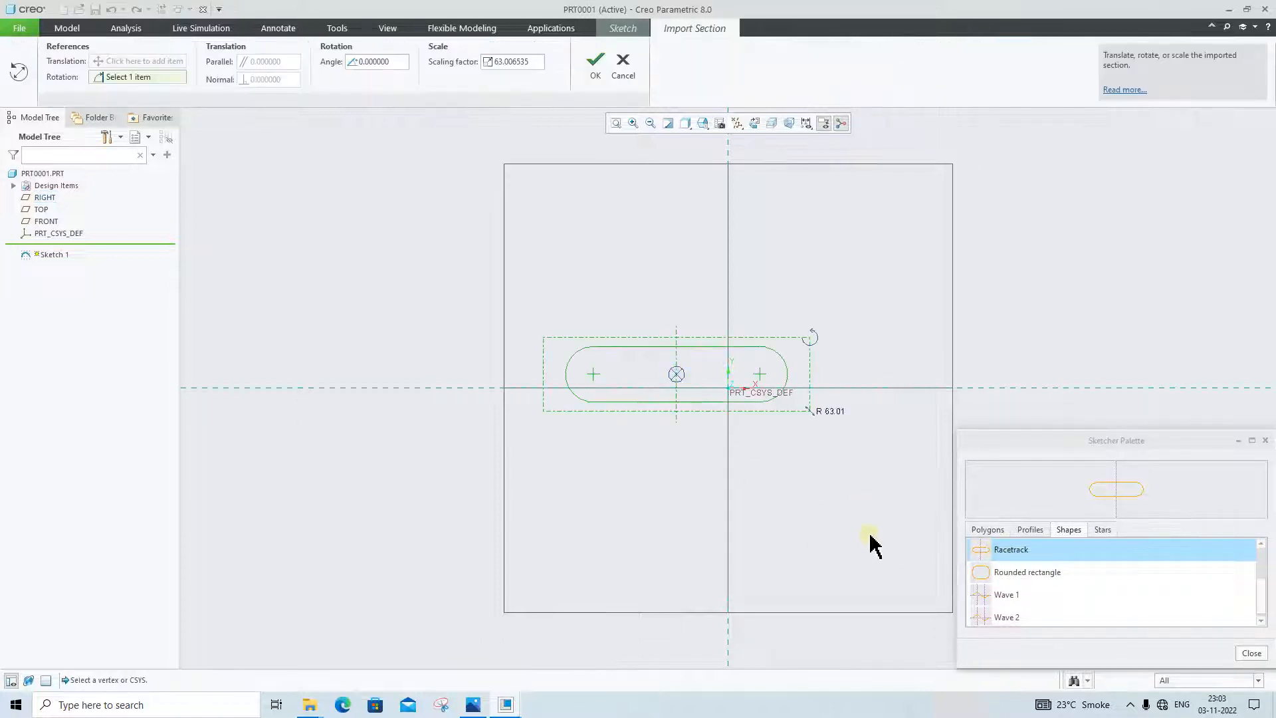
{"action": "left_click", "coordinate": [596, 66]}
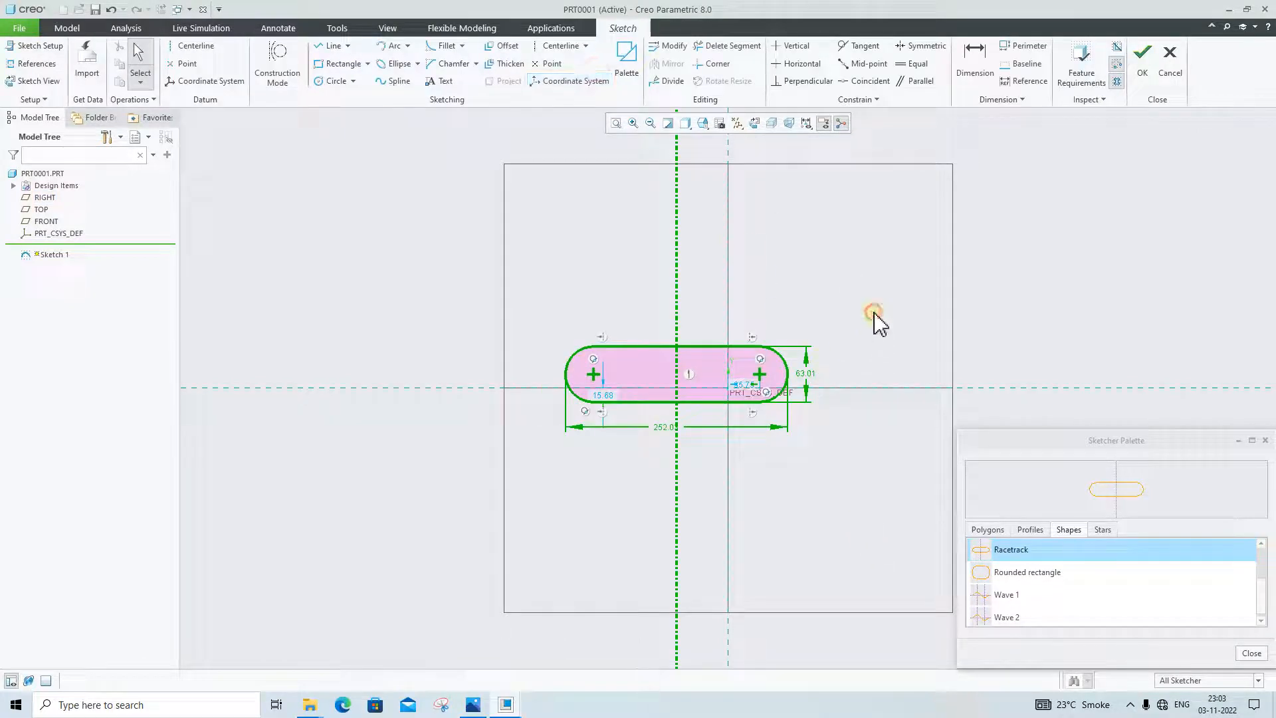
Step: Pull the racetrack by its arc centres to about 60 above the horizontal reference, stretching it to about 288 long
{"action": "scroll", "coordinate": [732, 392], "scroll_direction": "up", "scroll_amount": 1}
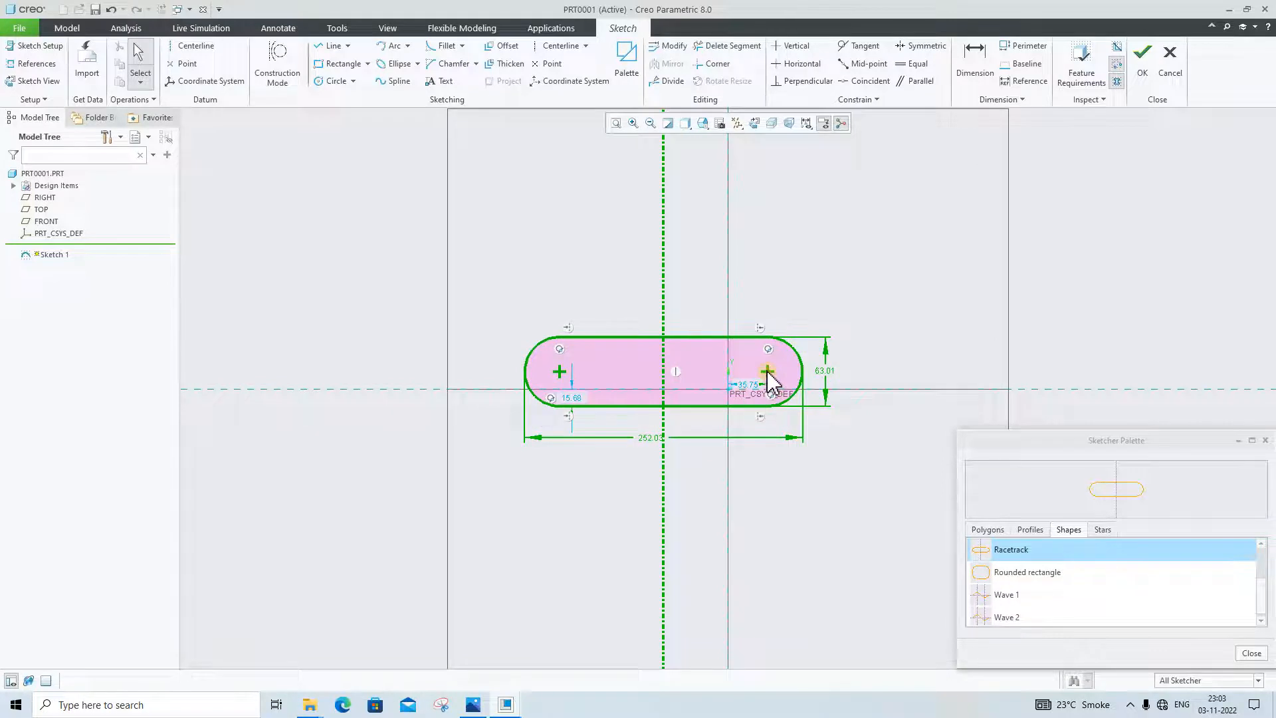
{"action": "mouse_move", "coordinate": [769, 379]}
{"action": "left_mouse_down"}
{"action": "mouse_move", "coordinate": [773, 391]}
{"action": "mouse_move", "coordinate": [777, 365]}
{"action": "left_mouse_up"}
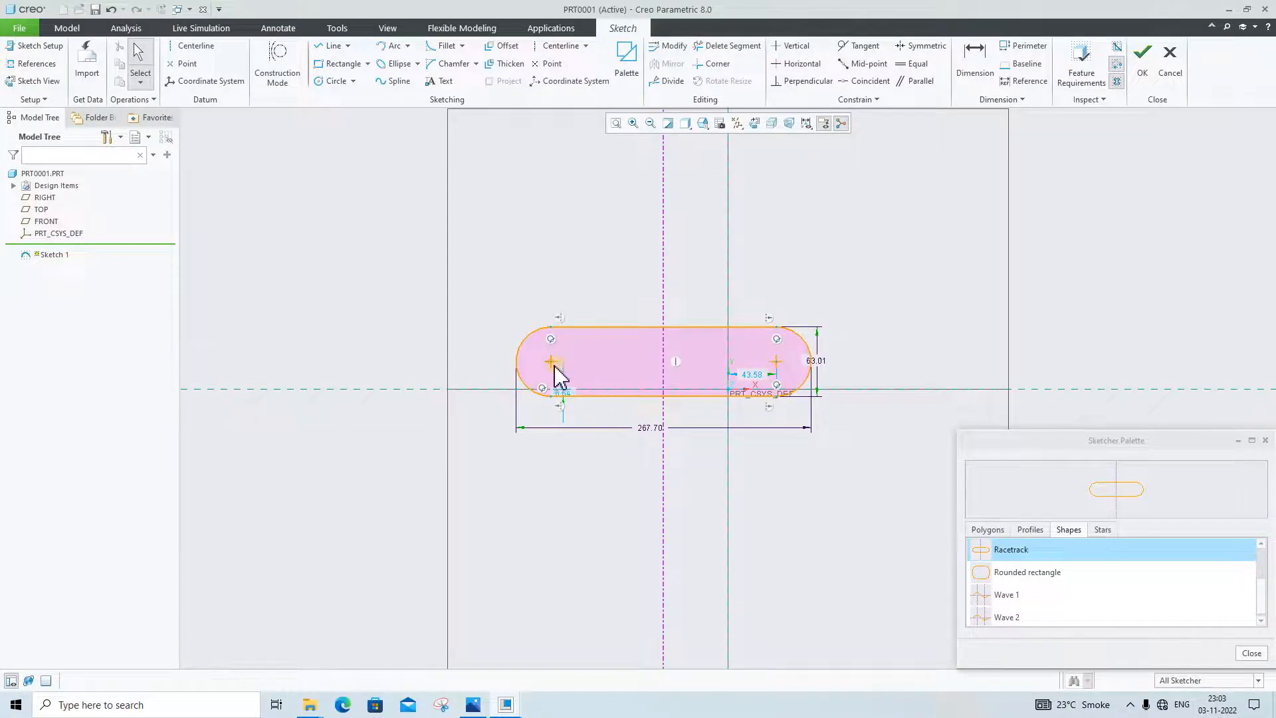
{"action": "left_click_drag", "start_coordinate": [560, 357], "coordinate": [558, 321]}
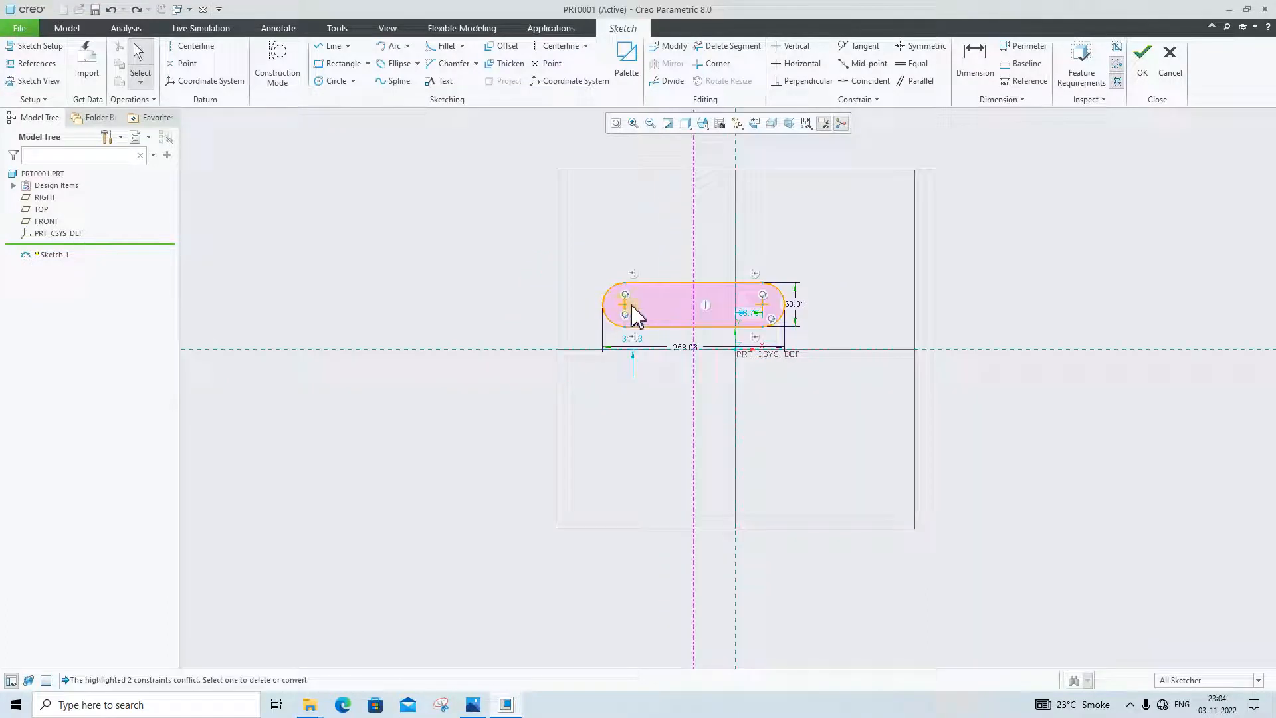
{"action": "left_click_drag", "start_coordinate": [629, 307], "coordinate": [615, 284]}
{"action": "left_click", "coordinate": [655, 265]}
Step: Rotate the entire racetrack section by 90 degrees with Rotate Resize
{"action": "left_click_drag", "start_coordinate": [507, 234], "coordinate": [804, 325]}
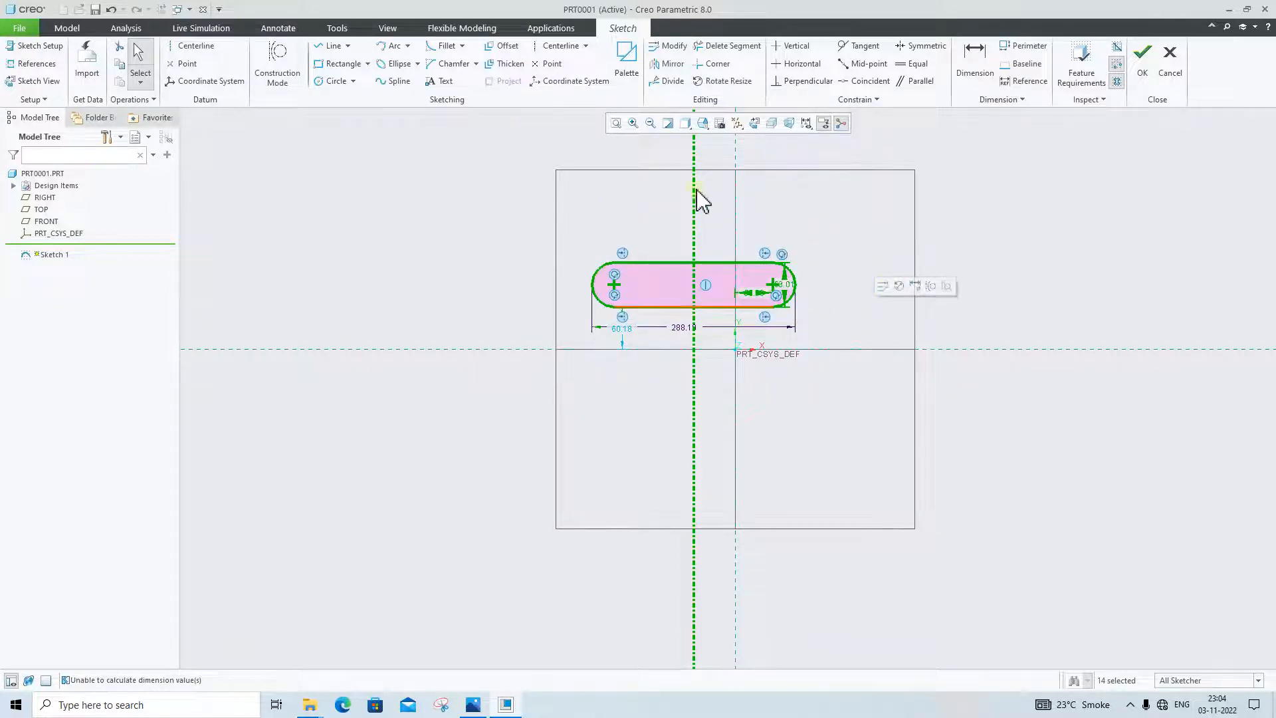
{"action": "left_click", "coordinate": [726, 81]}
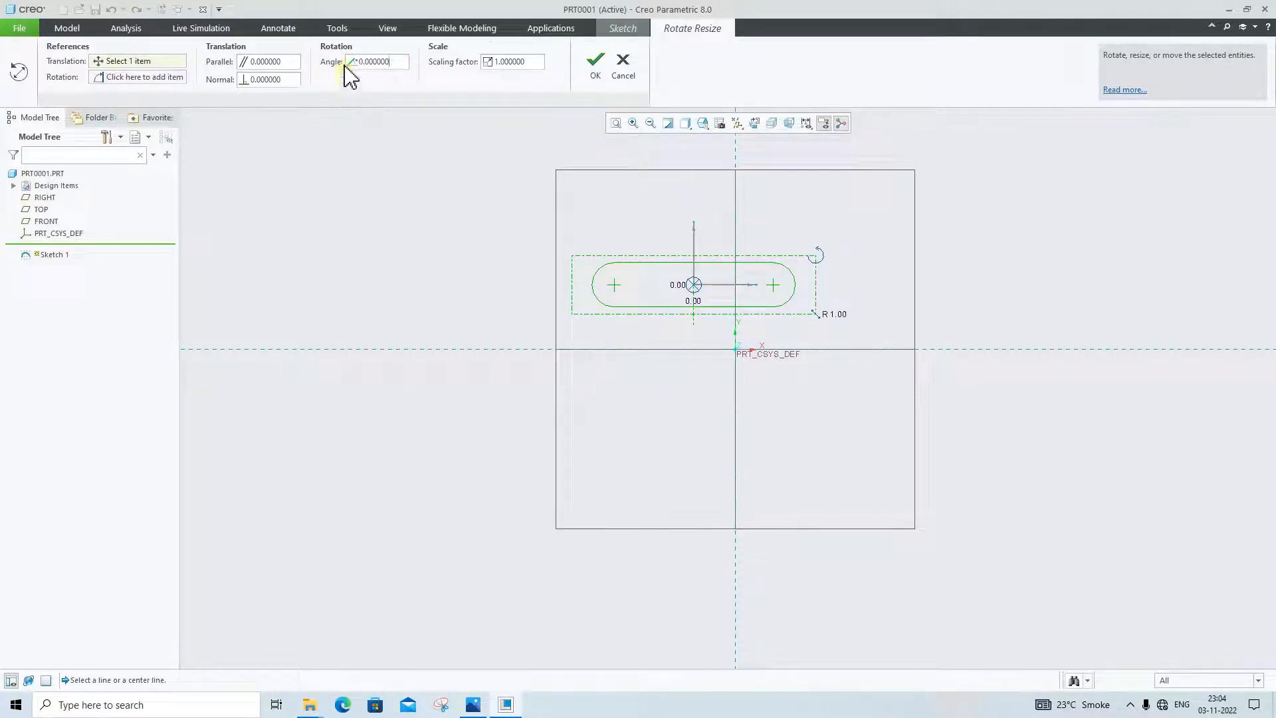
{"action": "type", "text": "90"}
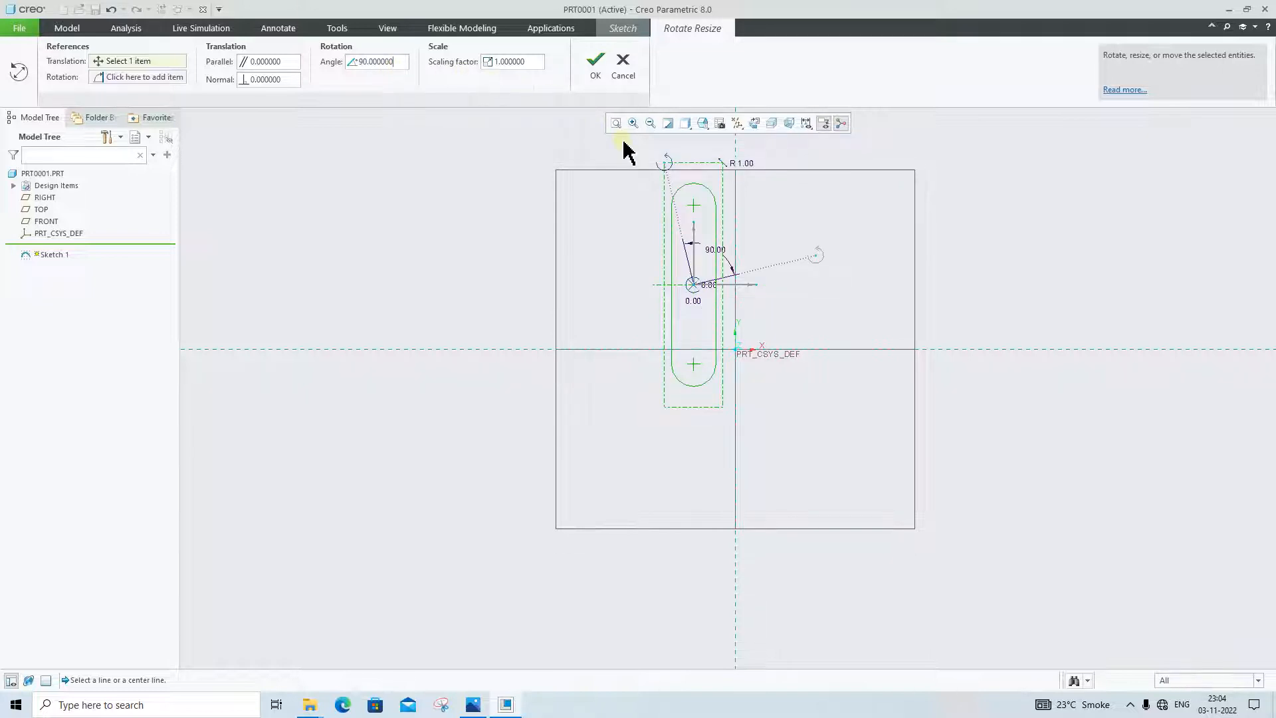
{"action": "left_click", "coordinate": [596, 65]}
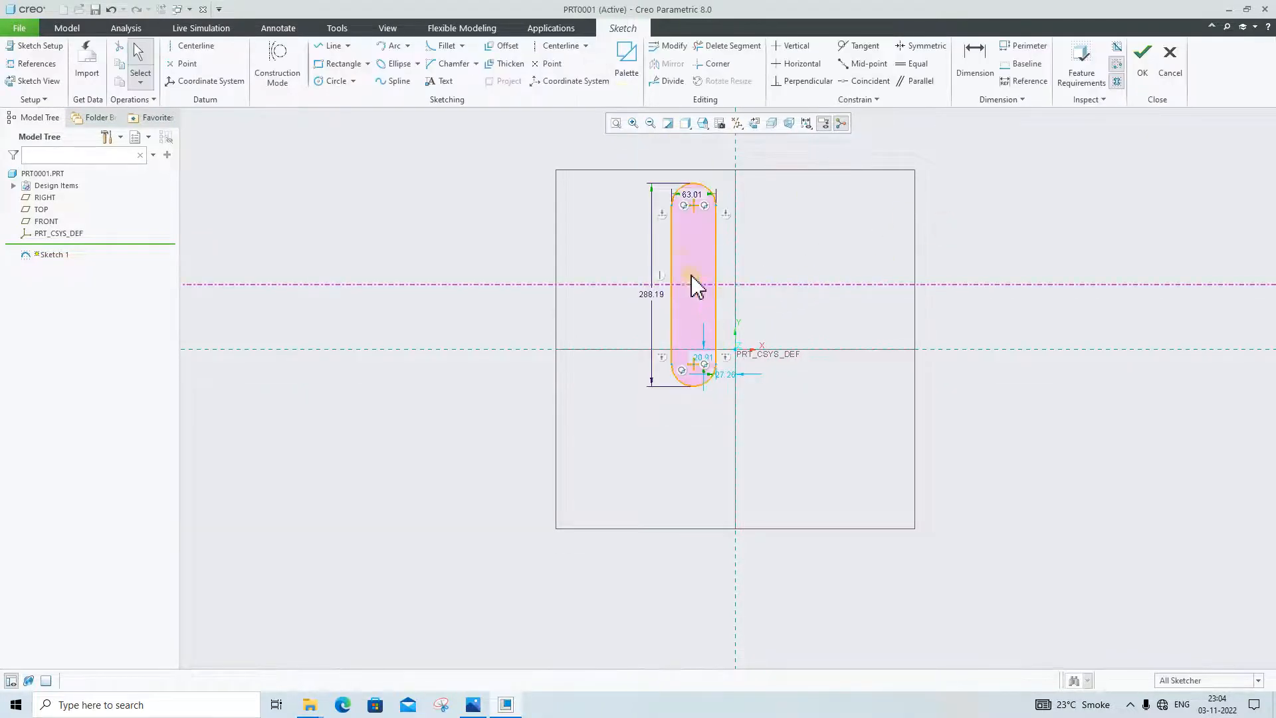
Step: Align the racetrack's upper arc centre with the vertical reference line through the origin
{"action": "left_click", "coordinate": [692, 206]}
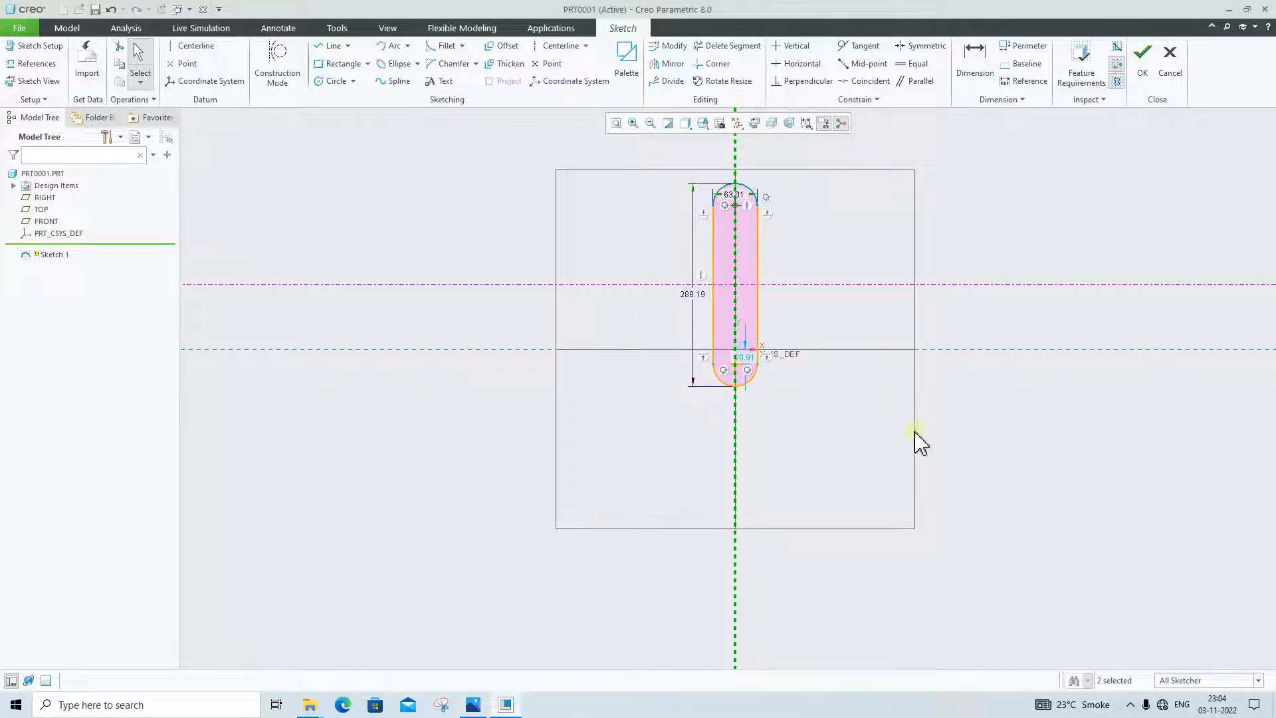
{"action": "scroll", "coordinate": [855, 282], "scroll_direction": "up", "scroll_amount": 2}
{"action": "scroll", "coordinate": [716, 401], "scroll_direction": "down", "scroll_amount": 2}
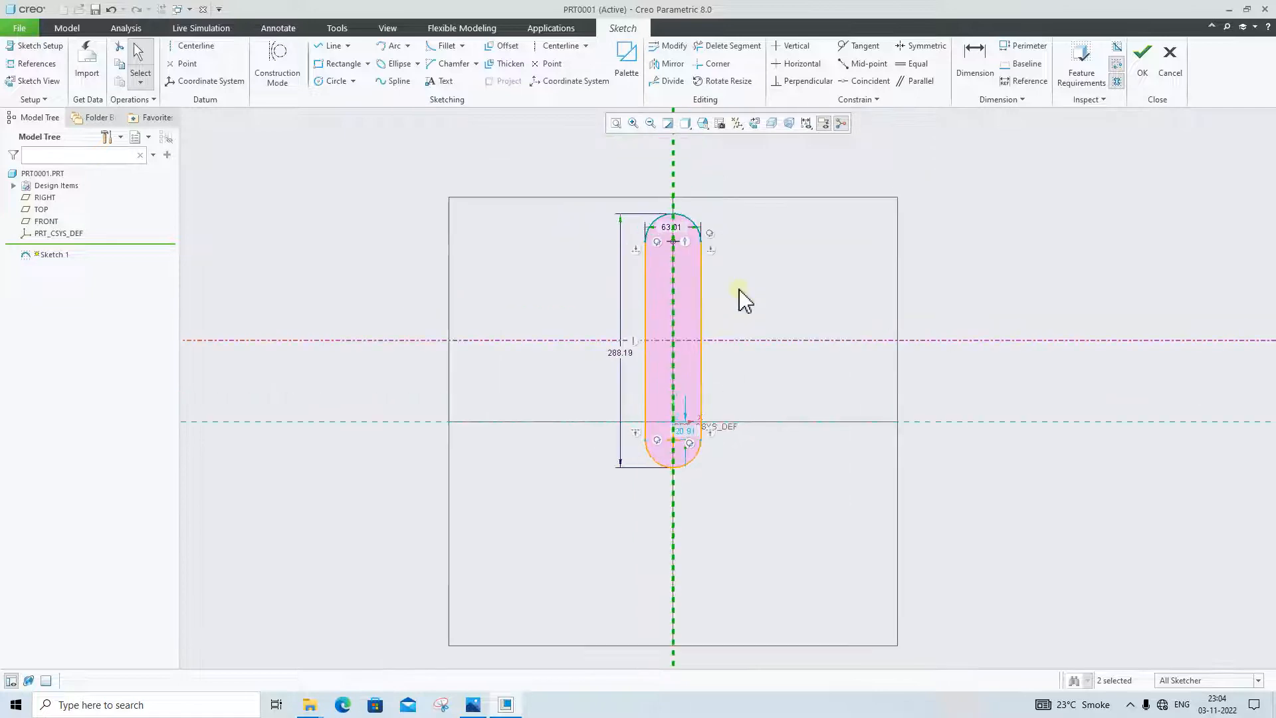
Step: Try to set the upright racetrack's overall length to 60, following the reference drawing
{"action": "left_click", "coordinate": [467, 706]}
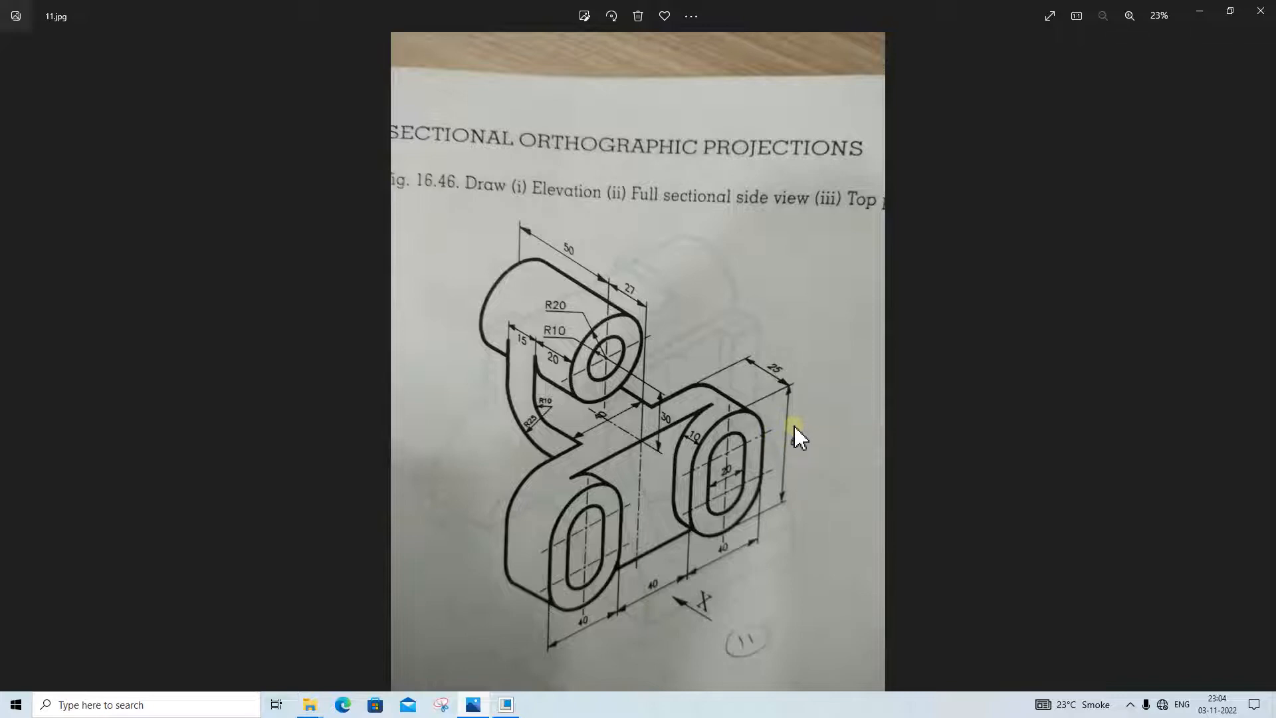
{"action": "left_click", "coordinate": [506, 705]}
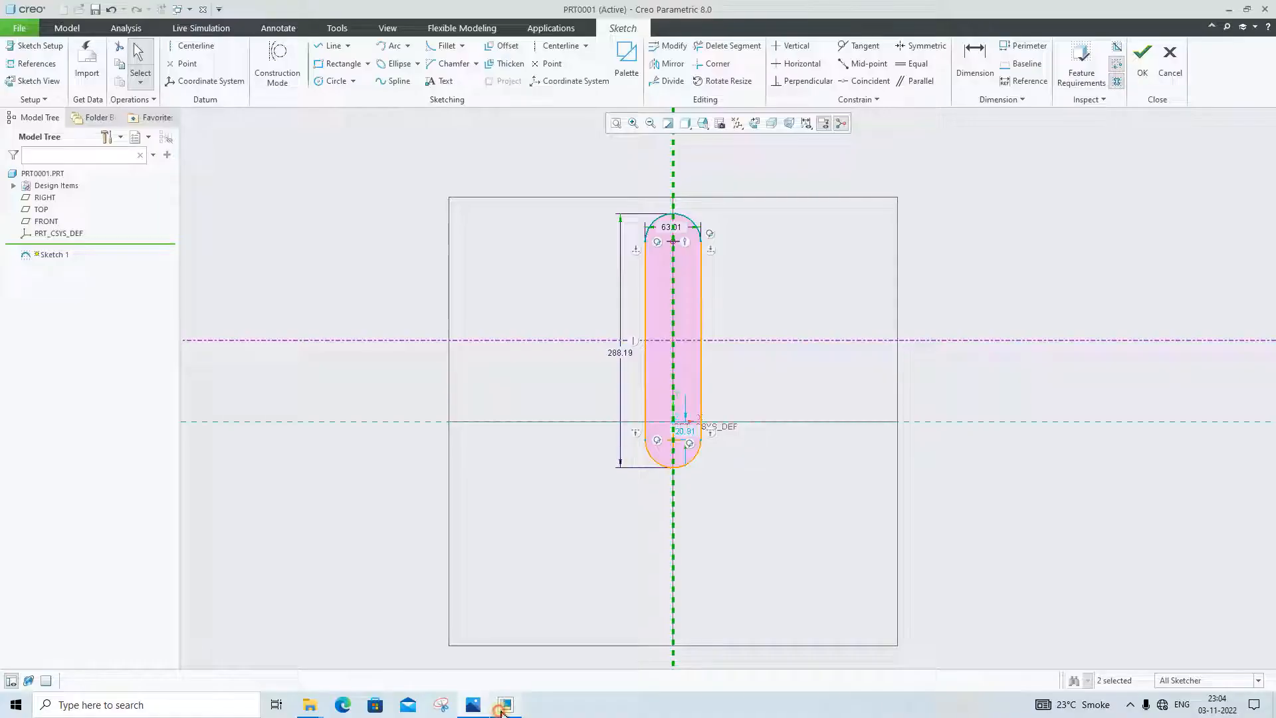
{"action": "double_click", "coordinate": [620, 354]}
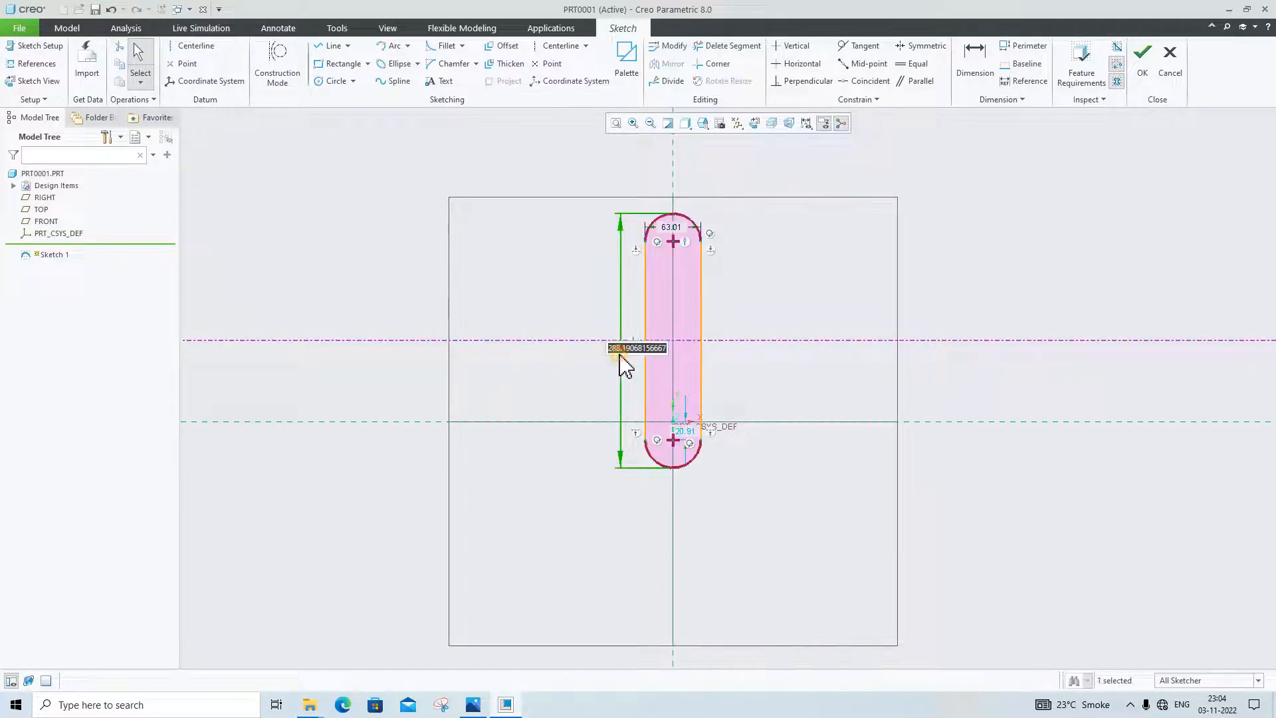
{"action": "key", "text": "BackSpace"}
{"action": "type", "text": "6"}
{"action": "left_click", "coordinate": [620, 353]}
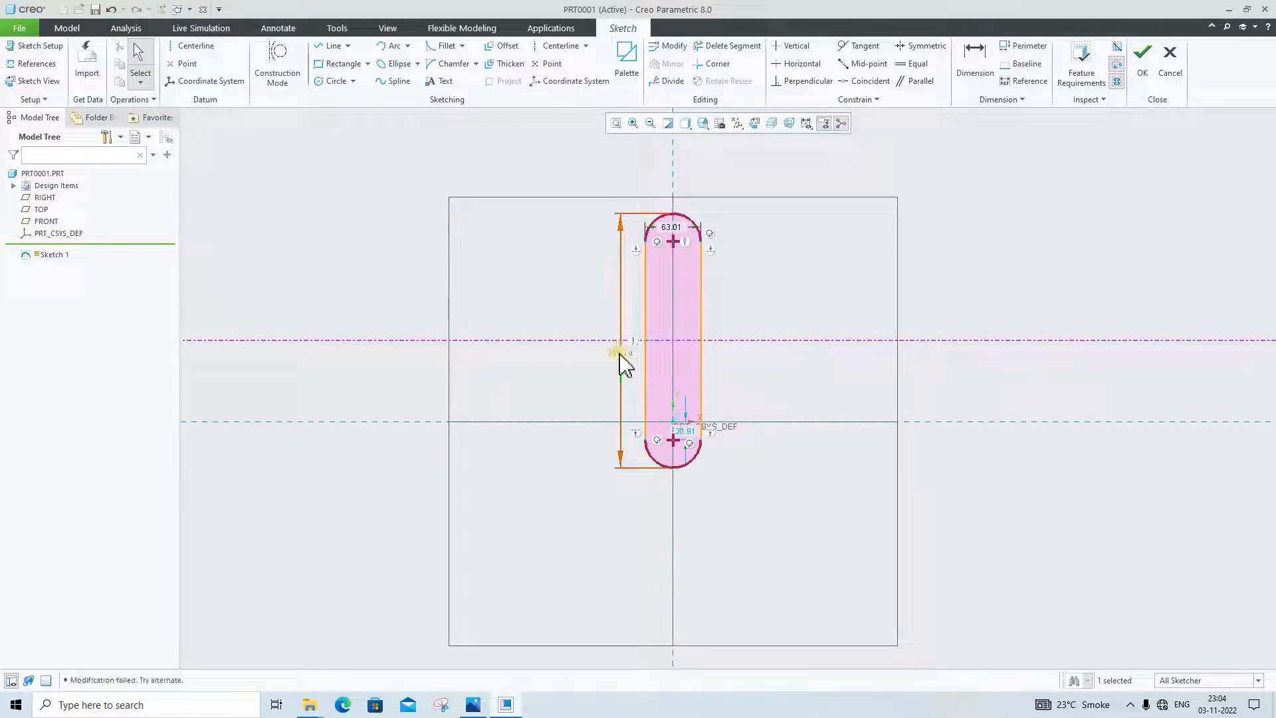
Step: Move the racetrack's width dimension above the shape and set the width to 40, following the reference drawing
{"action": "left_click", "coordinate": [474, 703]}
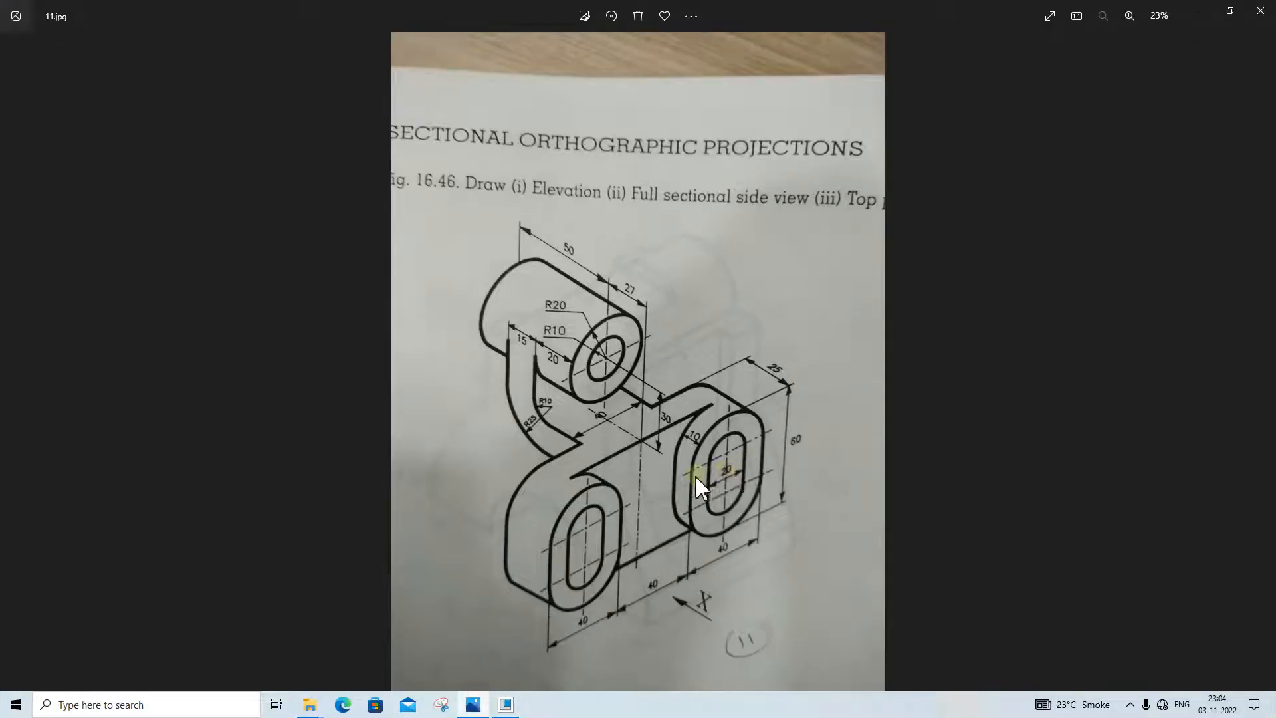
{"action": "left_click", "coordinate": [473, 704]}
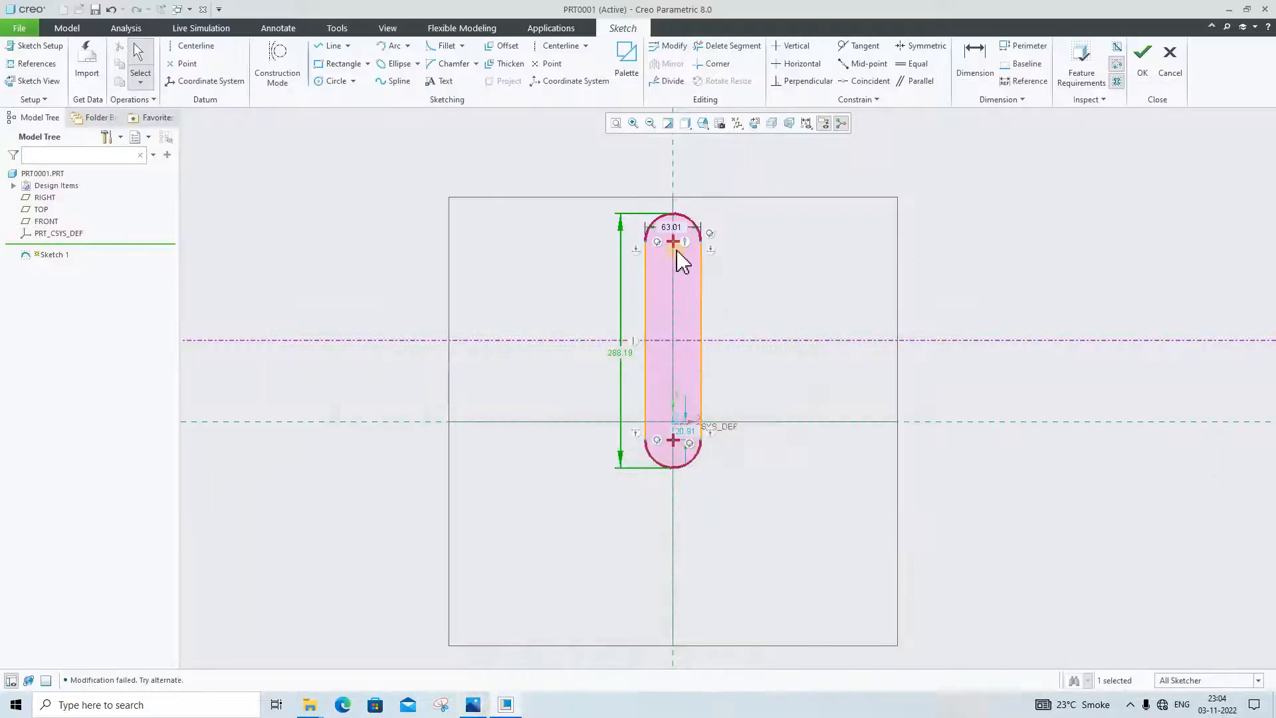
{"action": "left_click_drag", "start_coordinate": [675, 237], "coordinate": [683, 189]}
{"action": "double_click", "coordinate": [680, 181]}
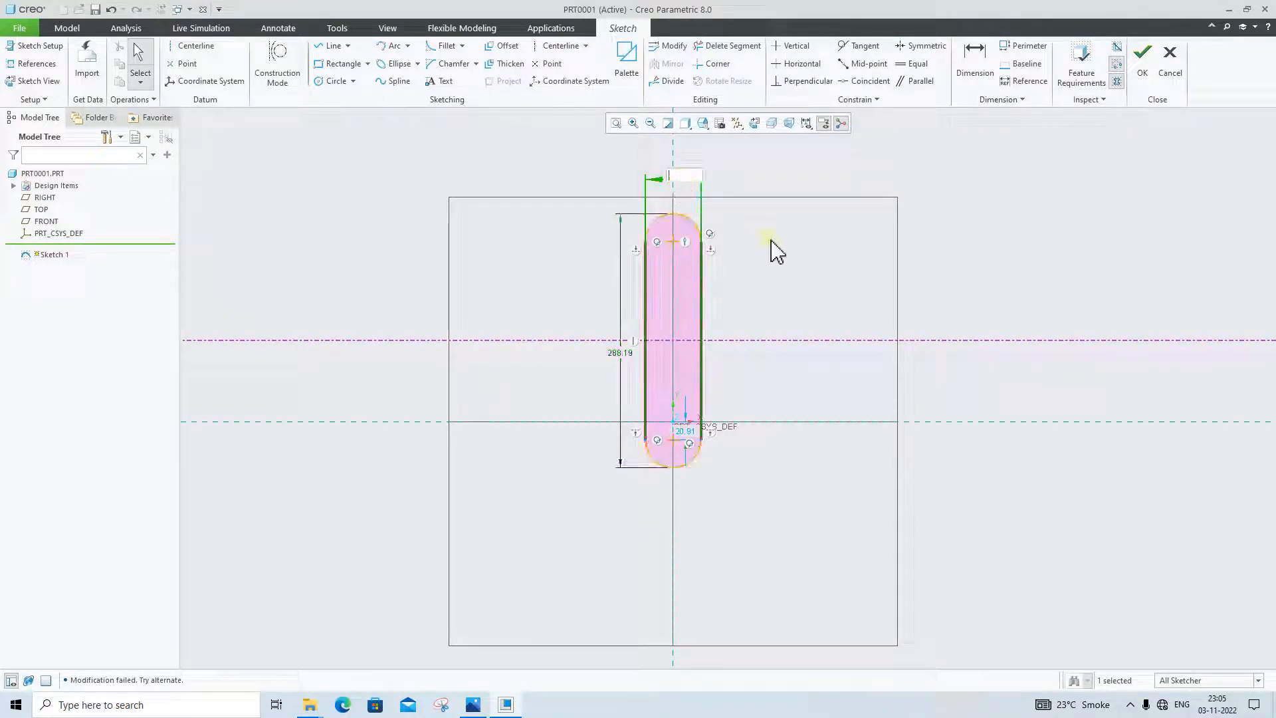
{"action": "type", "text": "40"}
{"action": "key", "text": "Return"}
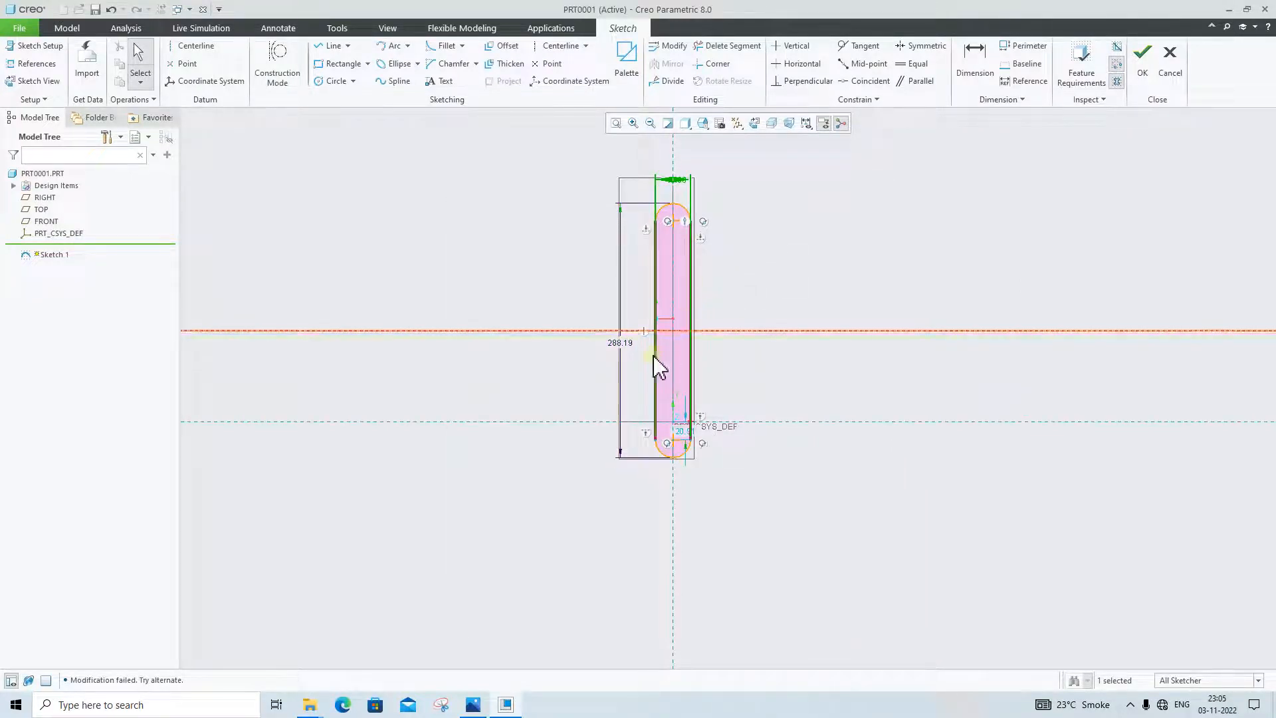
Step: Set the upright racetrack's overall length to 60 and place its dimension farther from the outline
{"action": "double_click", "coordinate": [619, 343]}
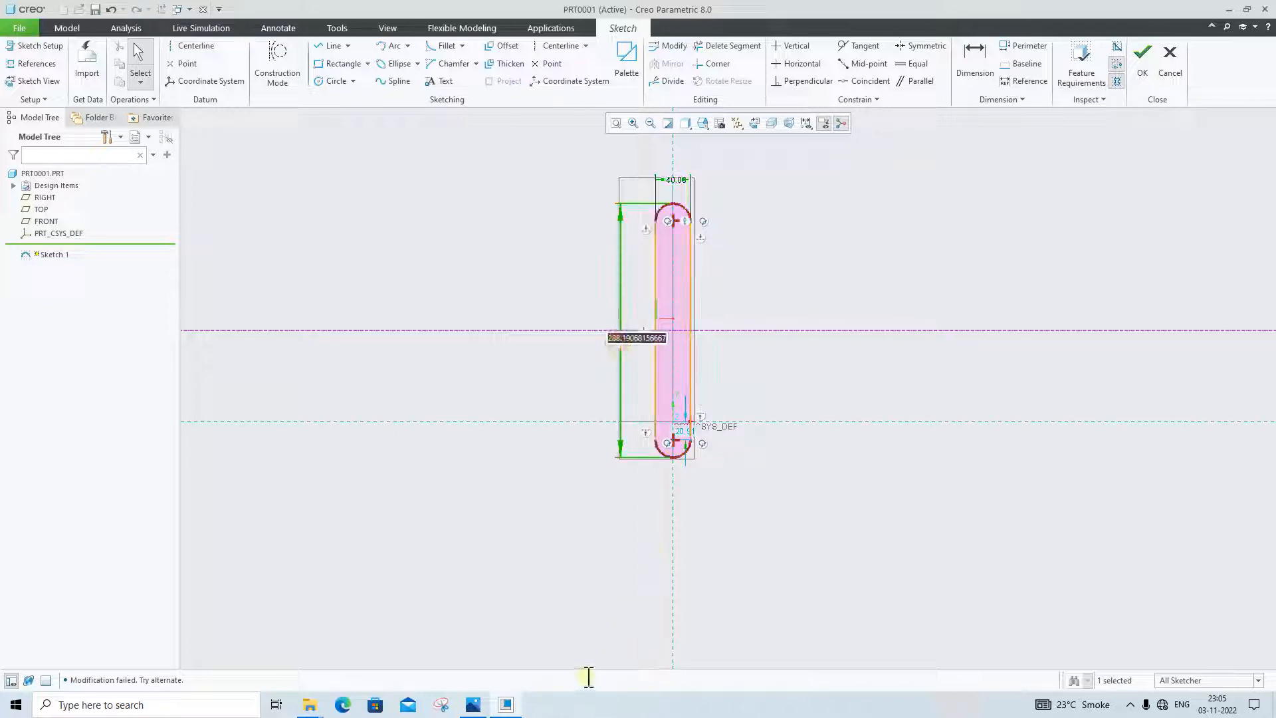
{"action": "key", "text": "BackSpace"}
{"action": "left_click", "coordinate": [475, 706]}
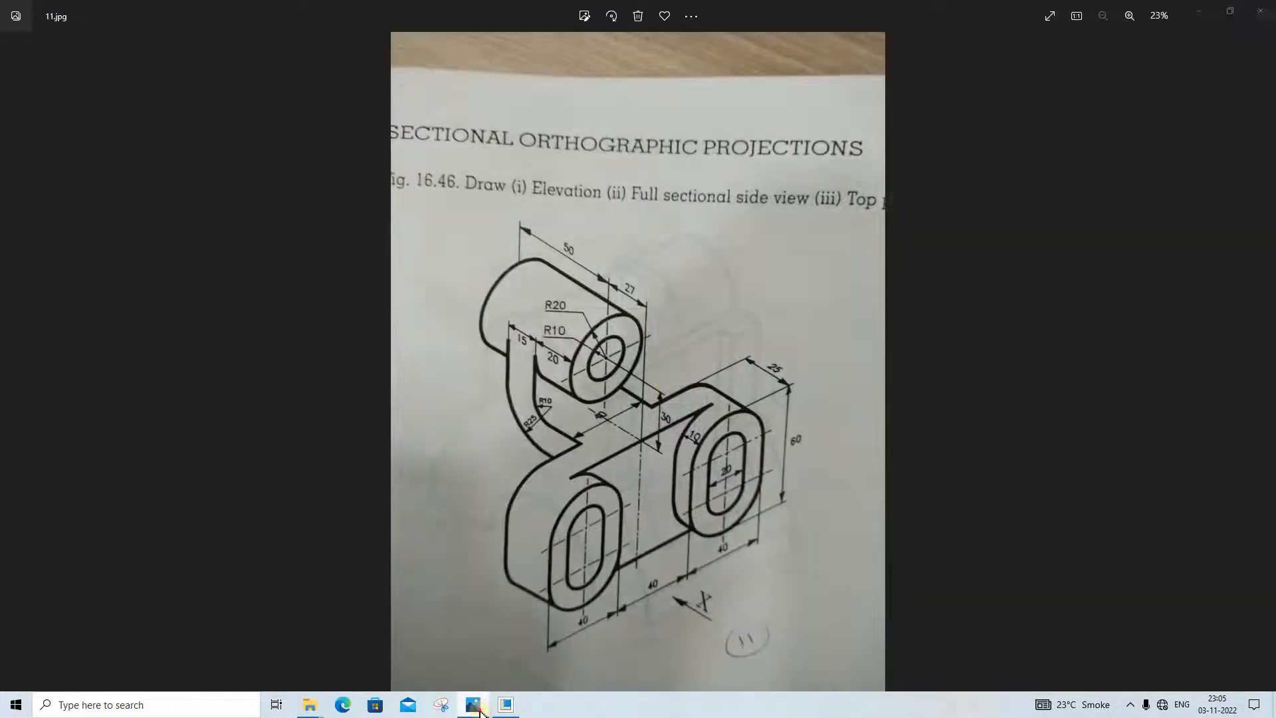
{"action": "left_click", "coordinate": [476, 706]}
{"action": "double_click", "coordinate": [621, 343]}
{"action": "type", "text": "60"}
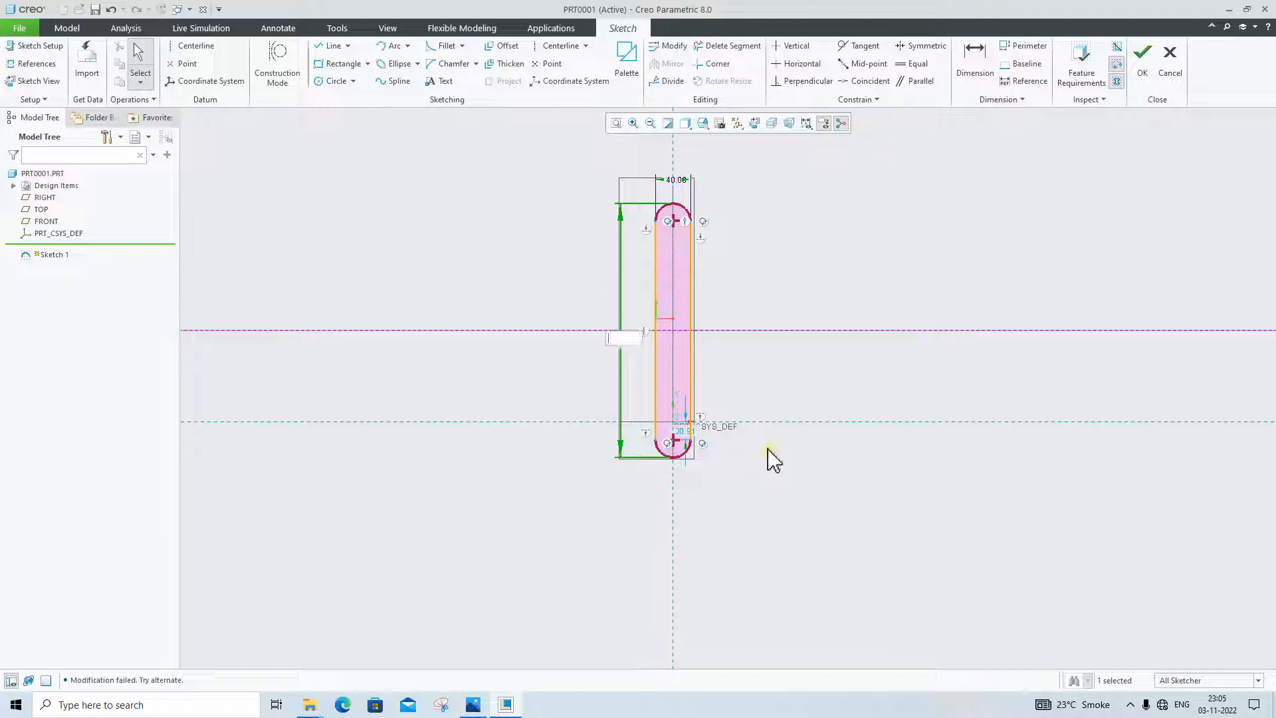
{"action": "key", "text": "Return"}
{"action": "scroll", "coordinate": [765, 411], "scroll_direction": "up", "scroll_amount": 6}
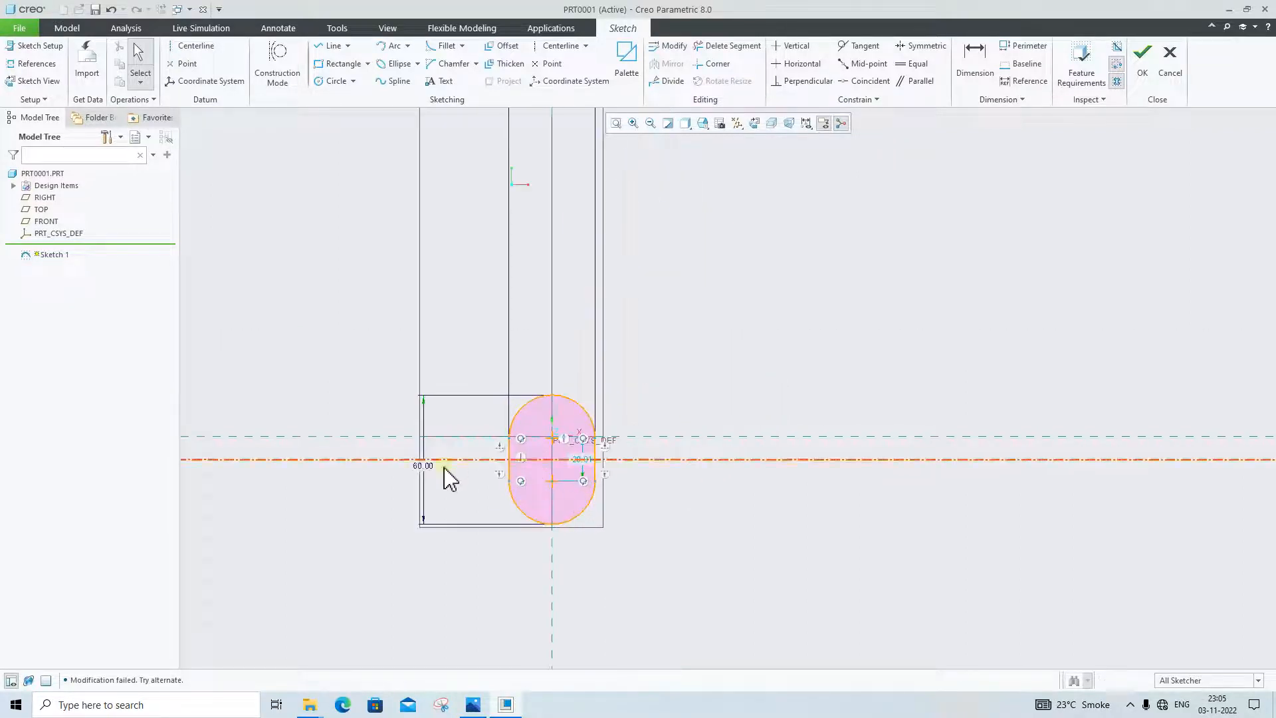
{"action": "scroll", "coordinate": [849, 450], "scroll_direction": "down", "scroll_amount": 6}
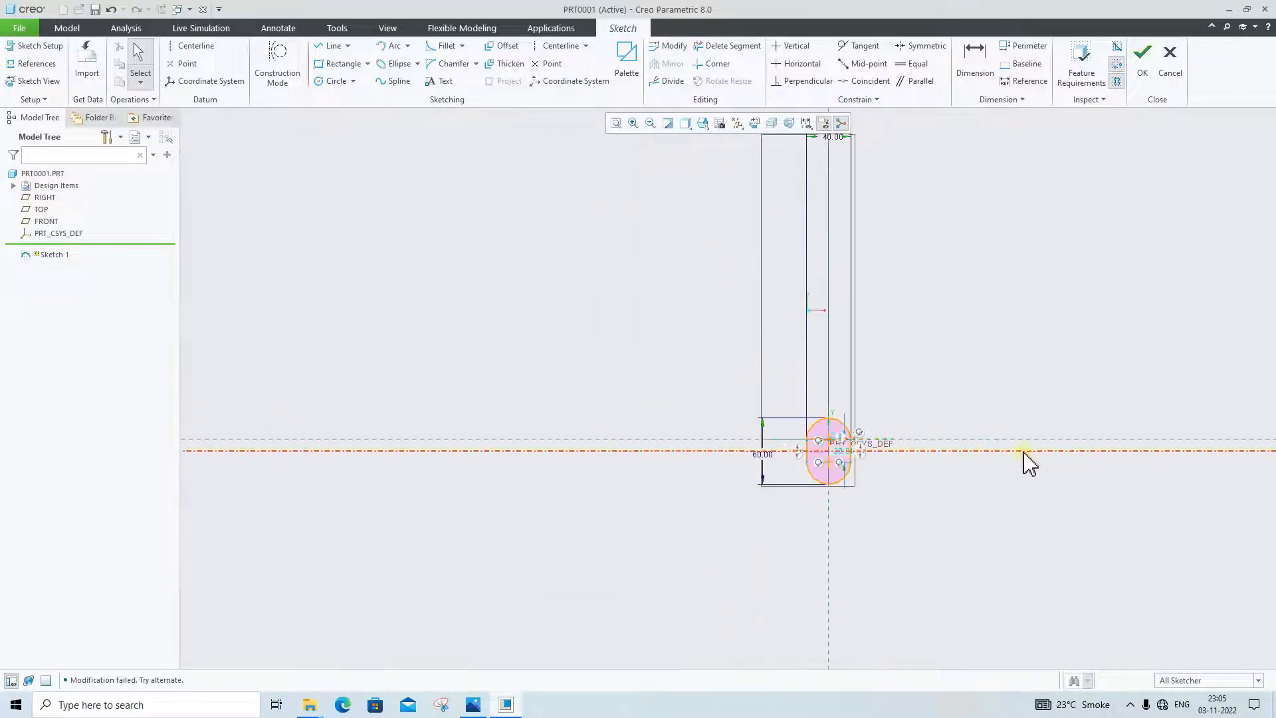
{"action": "scroll", "coordinate": [791, 459], "scroll_direction": "up", "scroll_amount": 3}
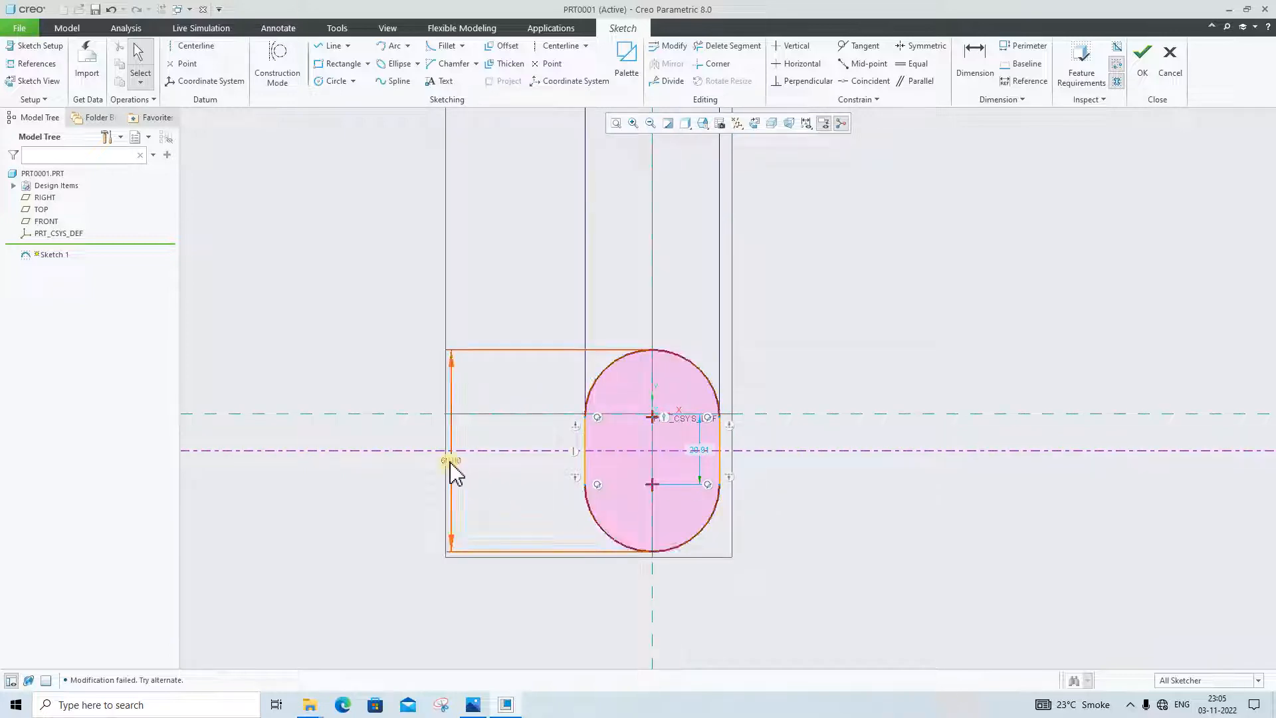
{"action": "left_click_drag", "start_coordinate": [450, 464], "coordinate": [370, 449]}
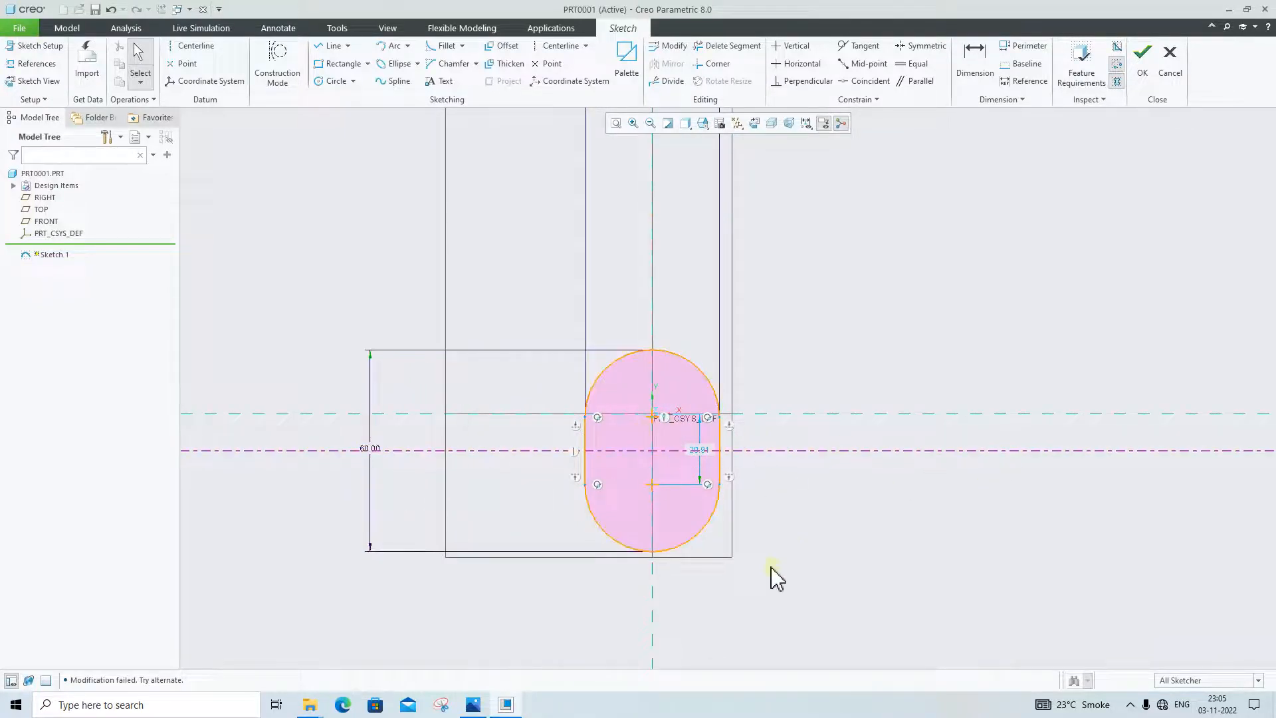
Step: Place a second racetrack from the sketcher palette to the right of the first, about 66 long and 16.5 wide
{"action": "left_click", "coordinate": [472, 704]}
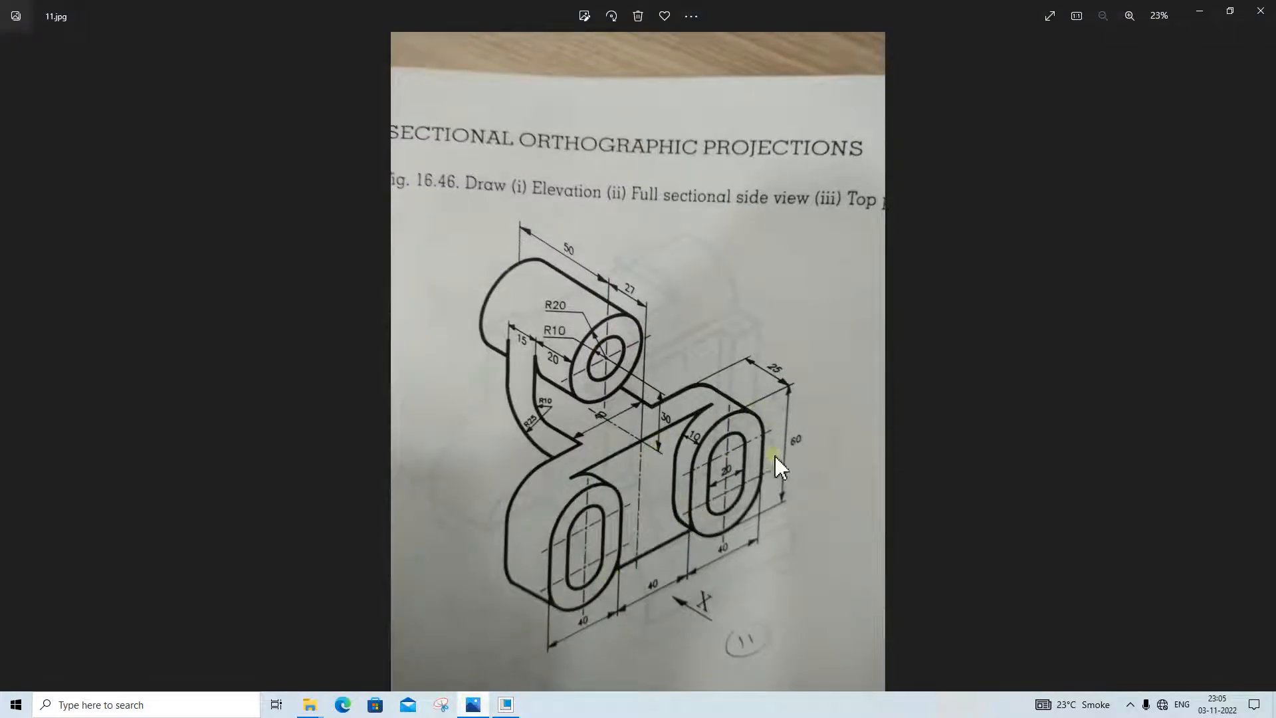
{"action": "left_click", "coordinate": [480, 706]}
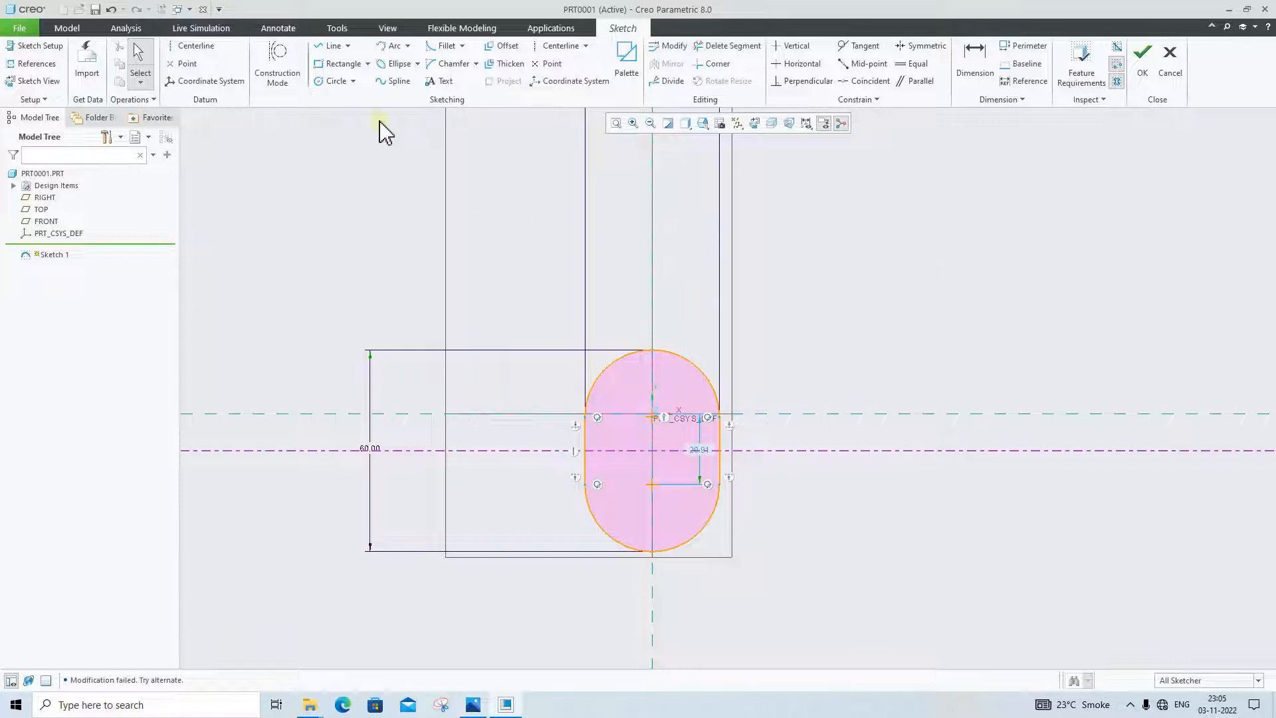
{"action": "scroll", "coordinate": [951, 496], "scroll_direction": "up", "scroll_amount": 1}
{"action": "scroll", "coordinate": [1127, 556], "scroll_direction": "down", "scroll_amount": 1}
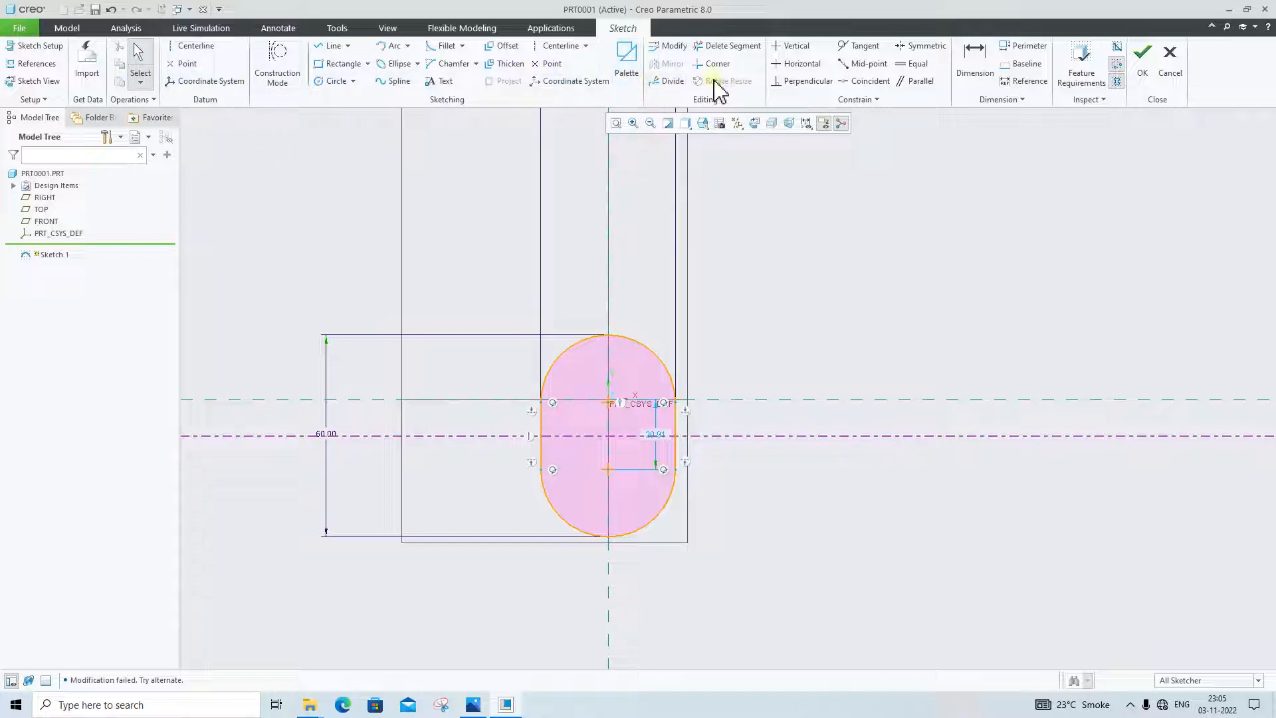
{"action": "left_click", "coordinate": [625, 66]}
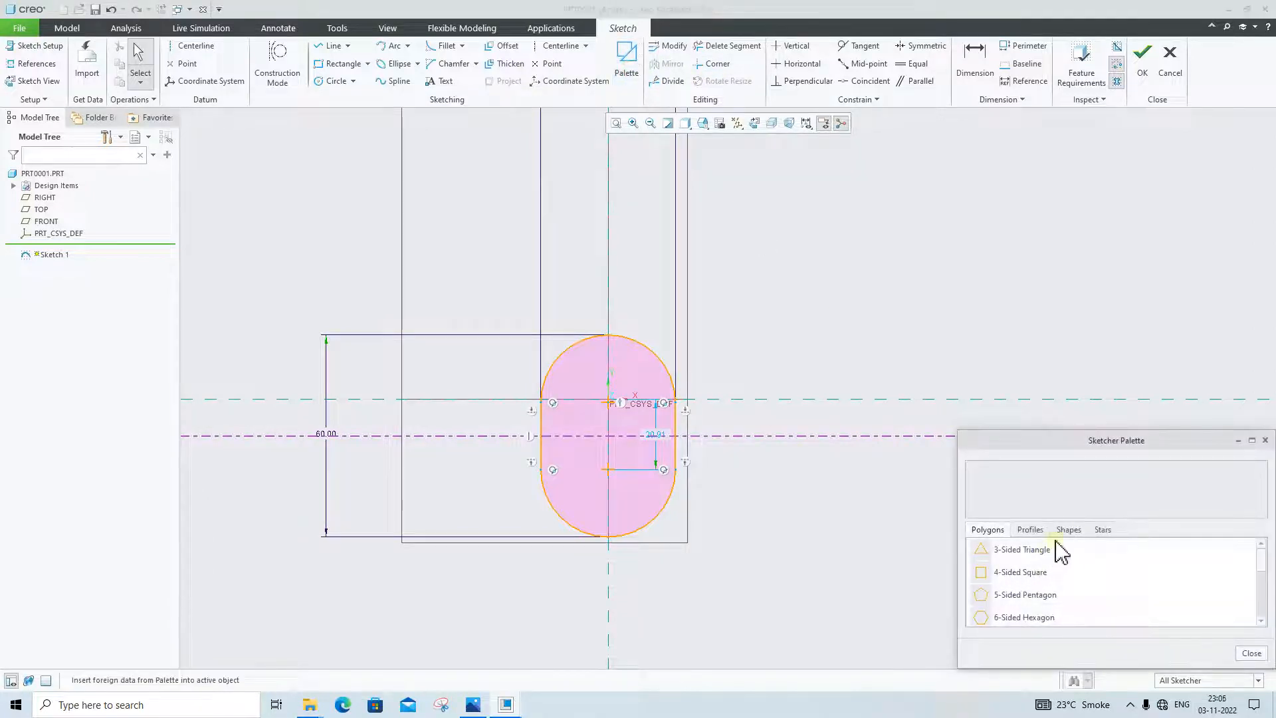
{"action": "left_click", "coordinate": [1067, 530]}
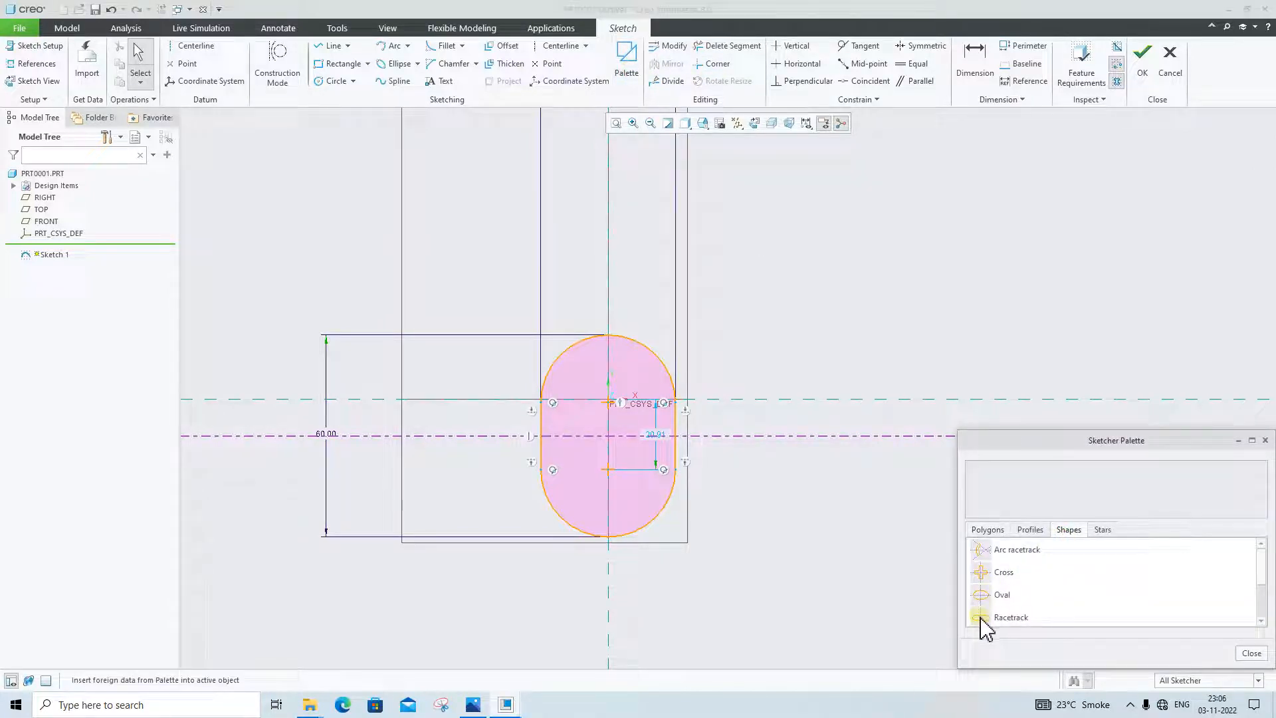
{"action": "left_click_drag", "start_coordinate": [981, 620], "coordinate": [811, 328]}
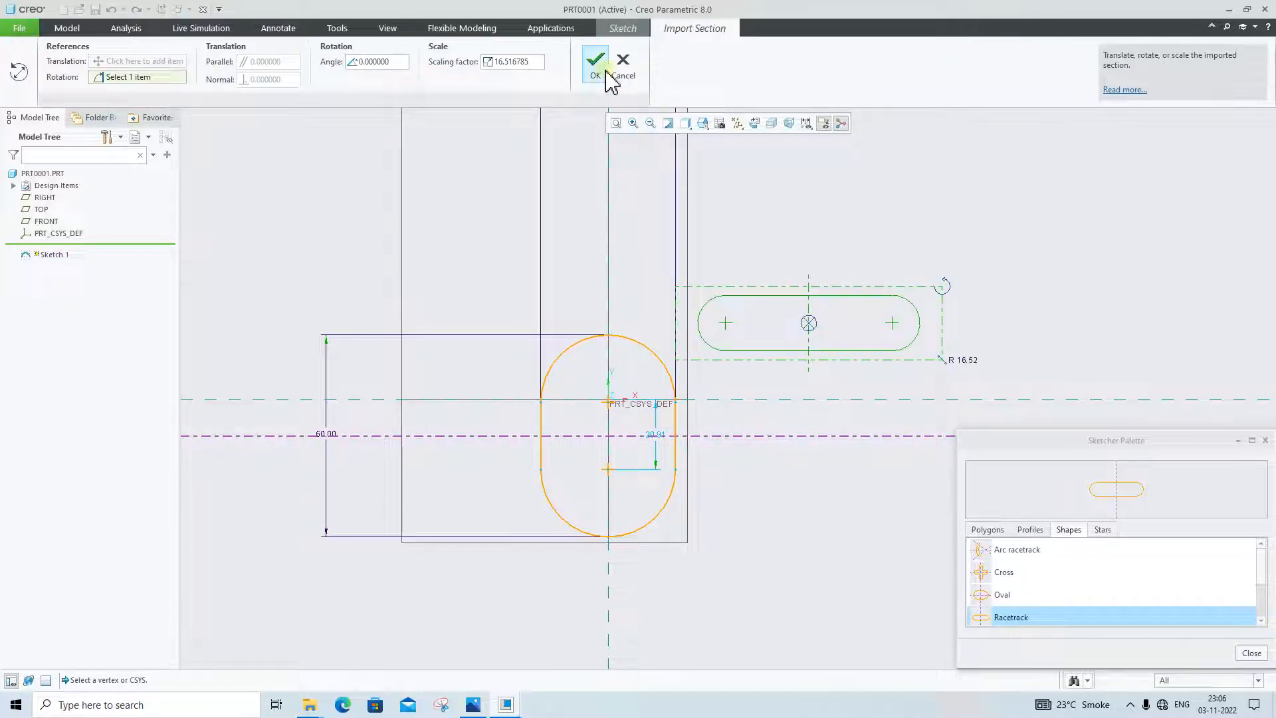
Step: Rotate the imported racetrack by 90 degrees so it stands upright, and accept its placement
{"action": "left_click_drag", "start_coordinate": [399, 61], "coordinate": [294, 64]}
{"action": "key", "text": "BackSpace"}
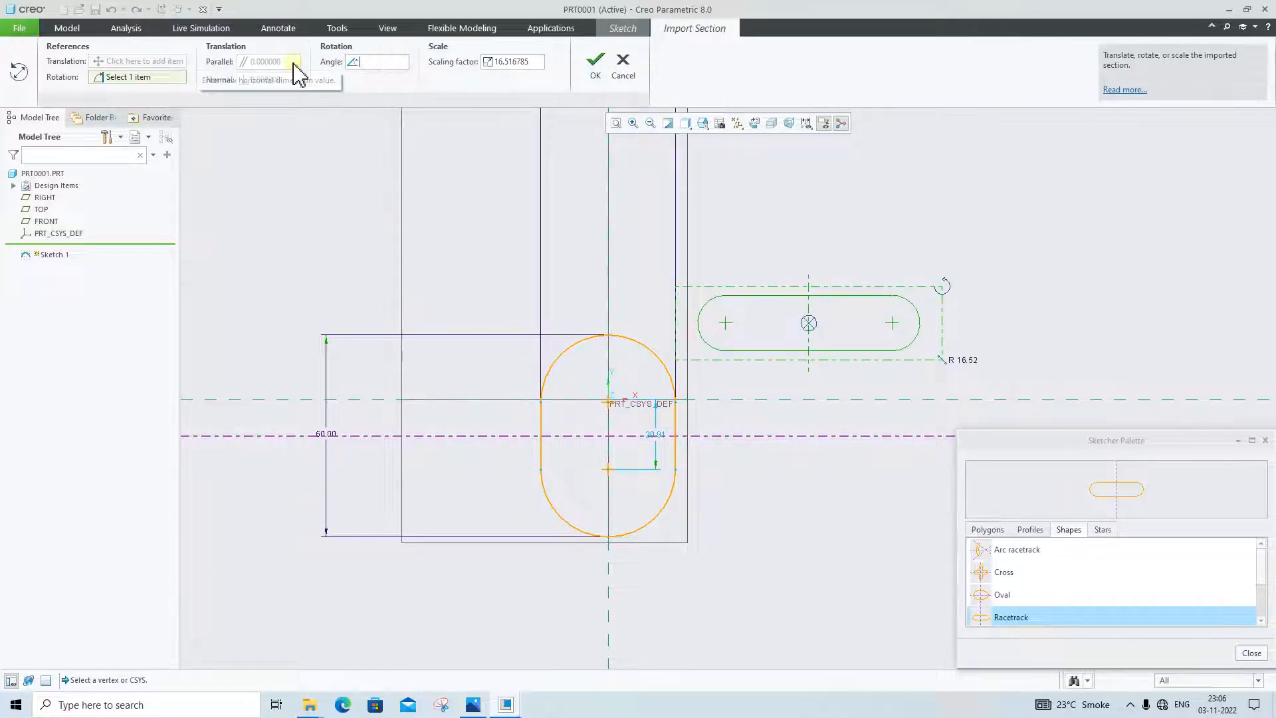
{"action": "type", "text": "90"}
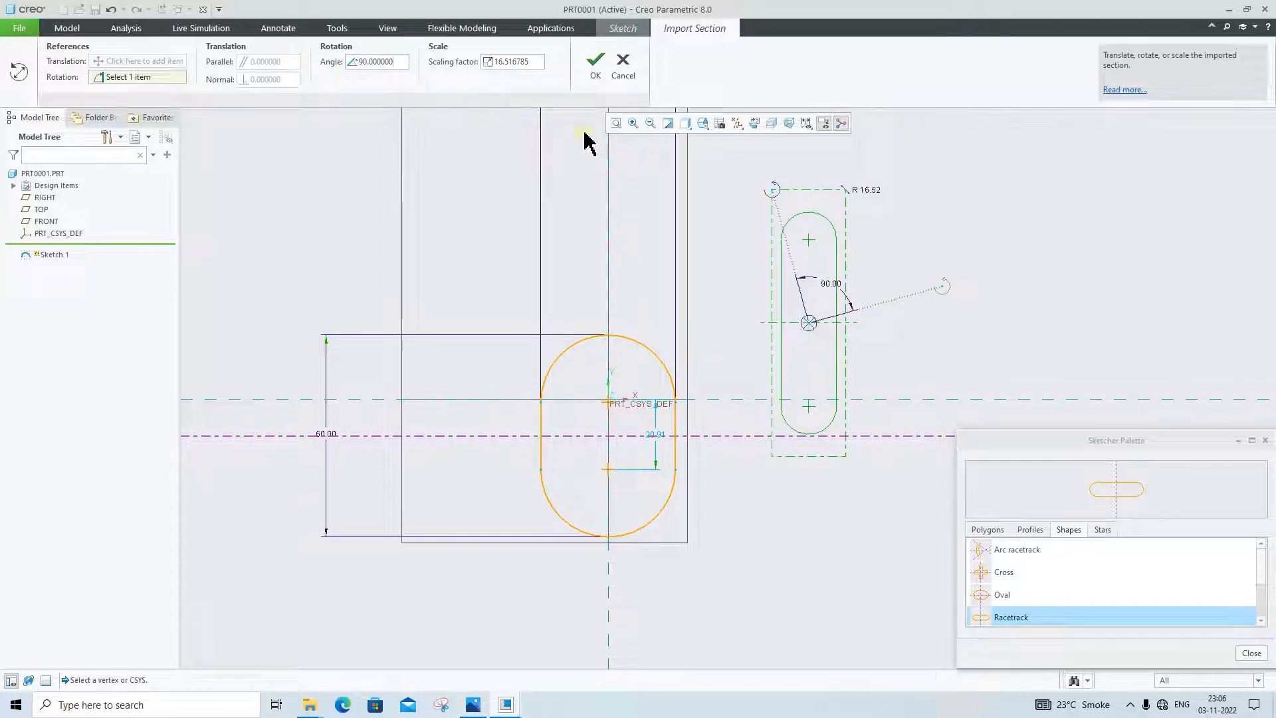
{"action": "middle_click", "coordinate": [812, 251]}
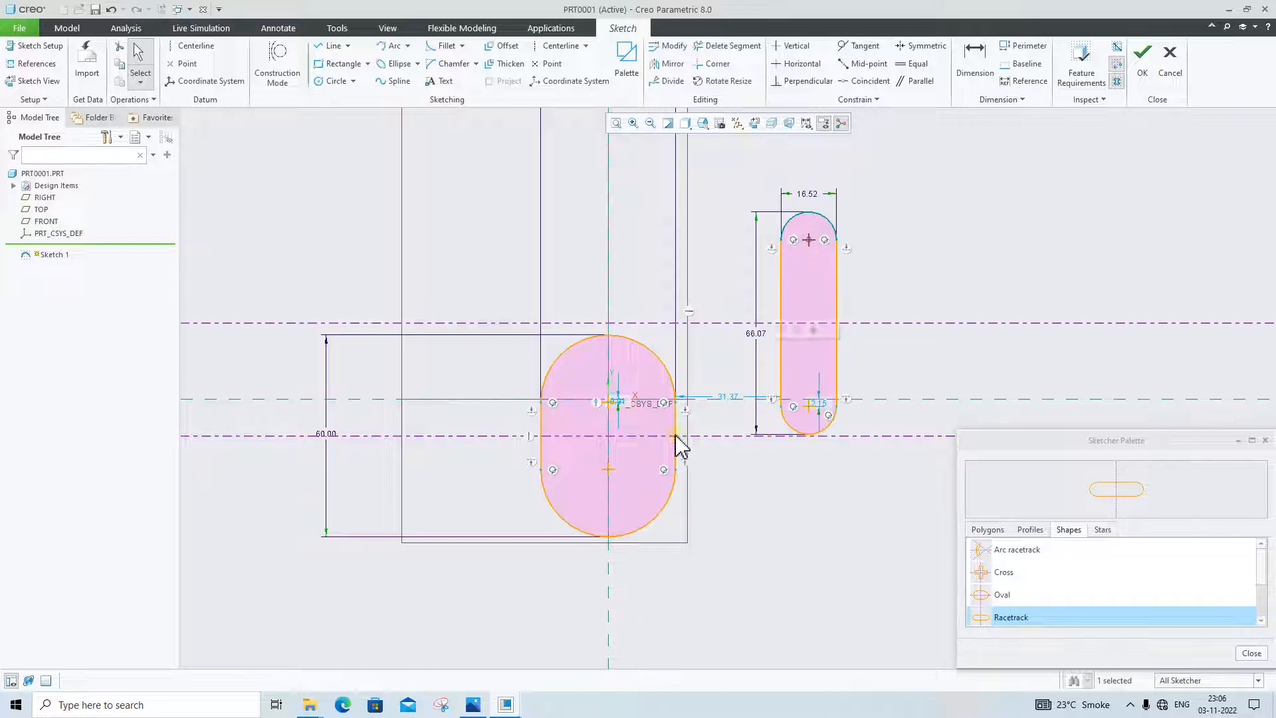
Step: Make the upper arc centres of the two racetracks coincident
{"action": "left_click", "coordinate": [613, 410], "text": "ctrl"}
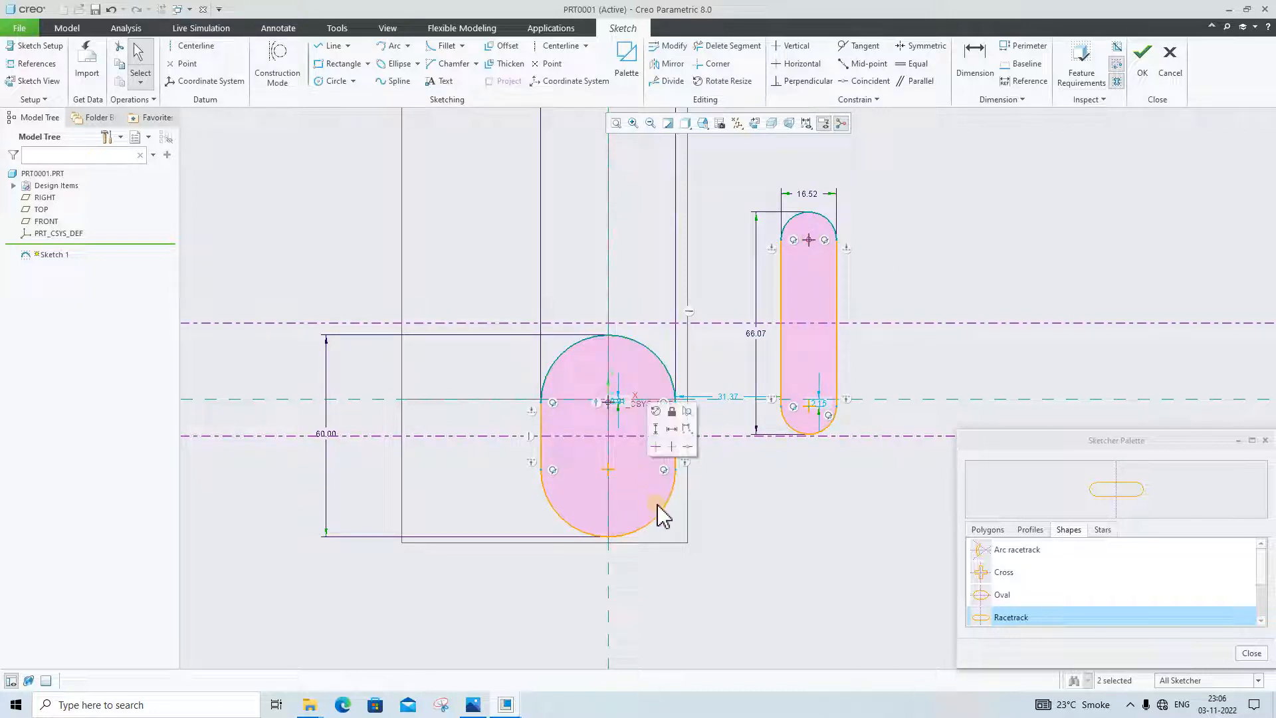
{"action": "left_click", "coordinate": [689, 454]}
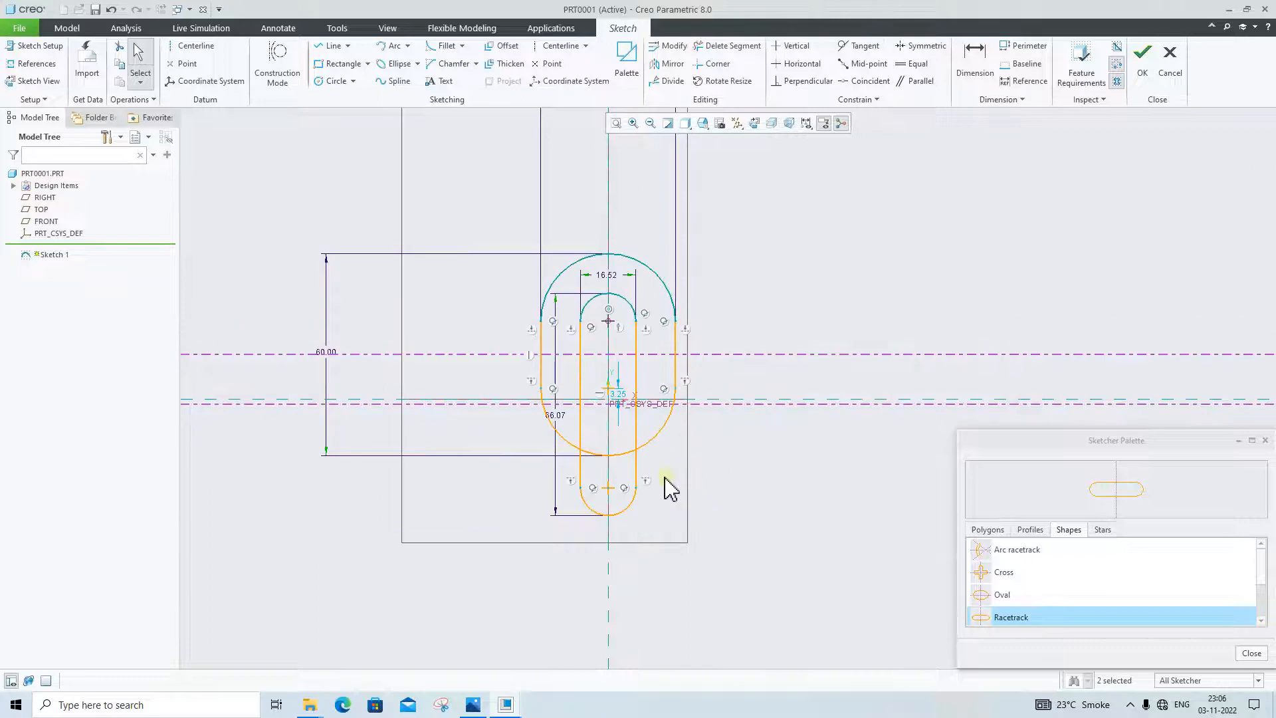
{"action": "scroll", "coordinate": [659, 408], "scroll_direction": "up", "scroll_amount": 1}
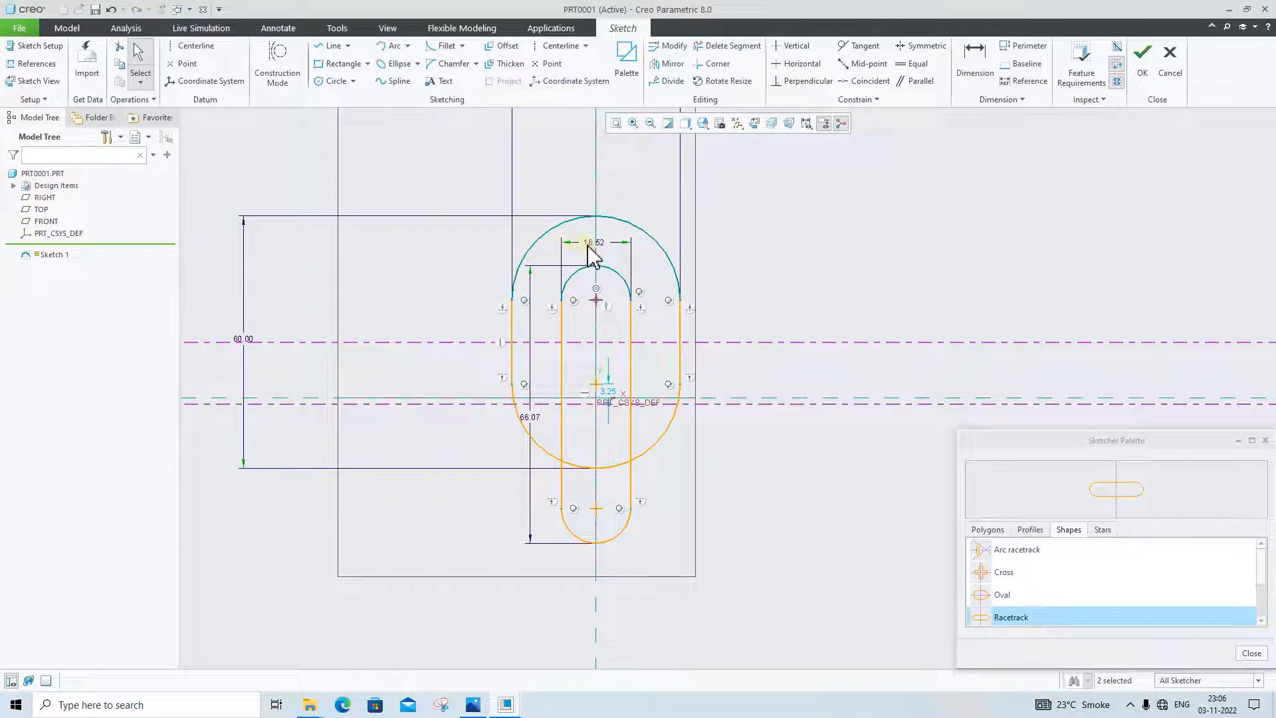
Step: Set the inner racetrack's width to 20, following the slot width in the reference drawing
{"action": "left_click", "coordinate": [473, 705]}
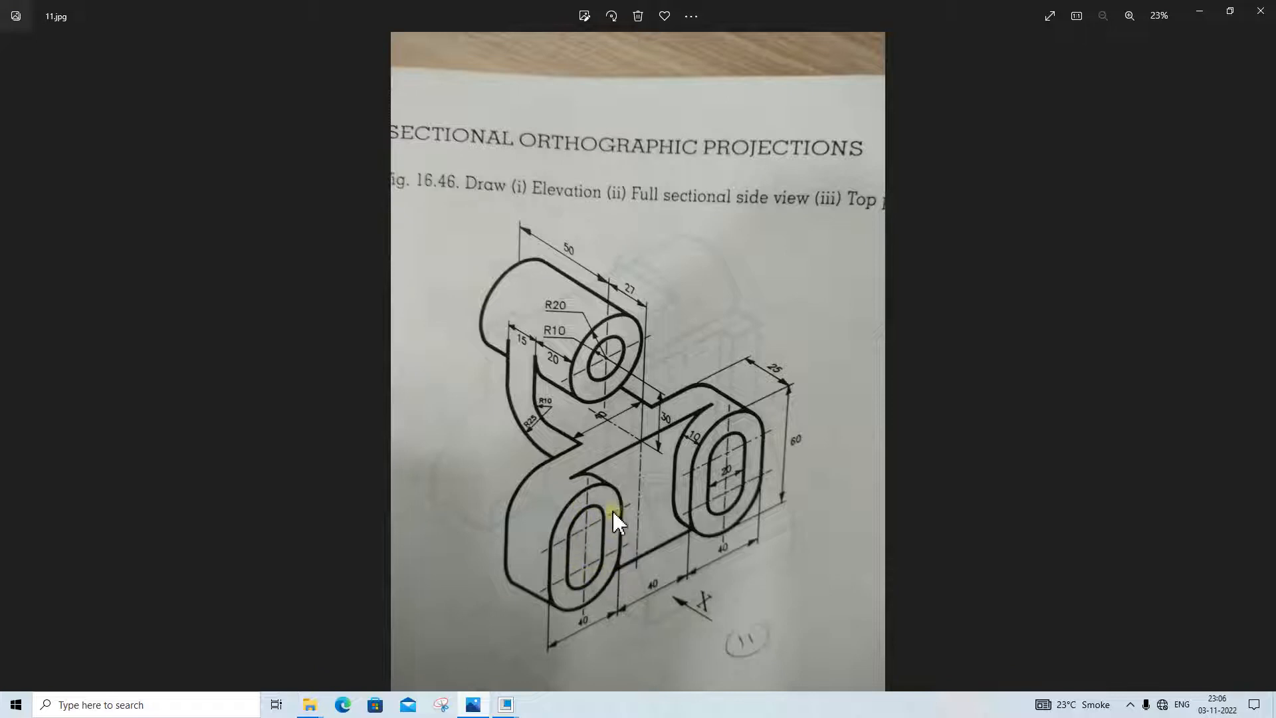
{"action": "left_click", "coordinate": [473, 705]}
{"action": "double_click", "coordinate": [595, 246]}
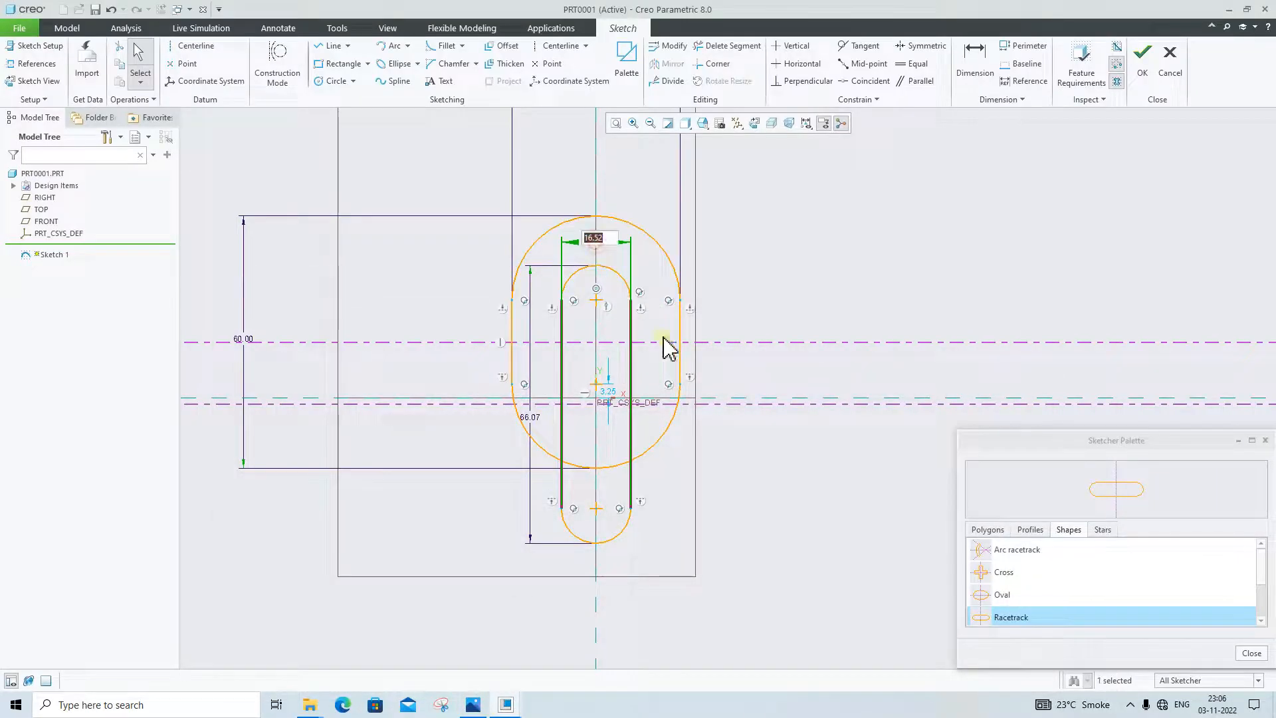
{"action": "type", "text": "20"}
{"action": "key", "text": "Return"}
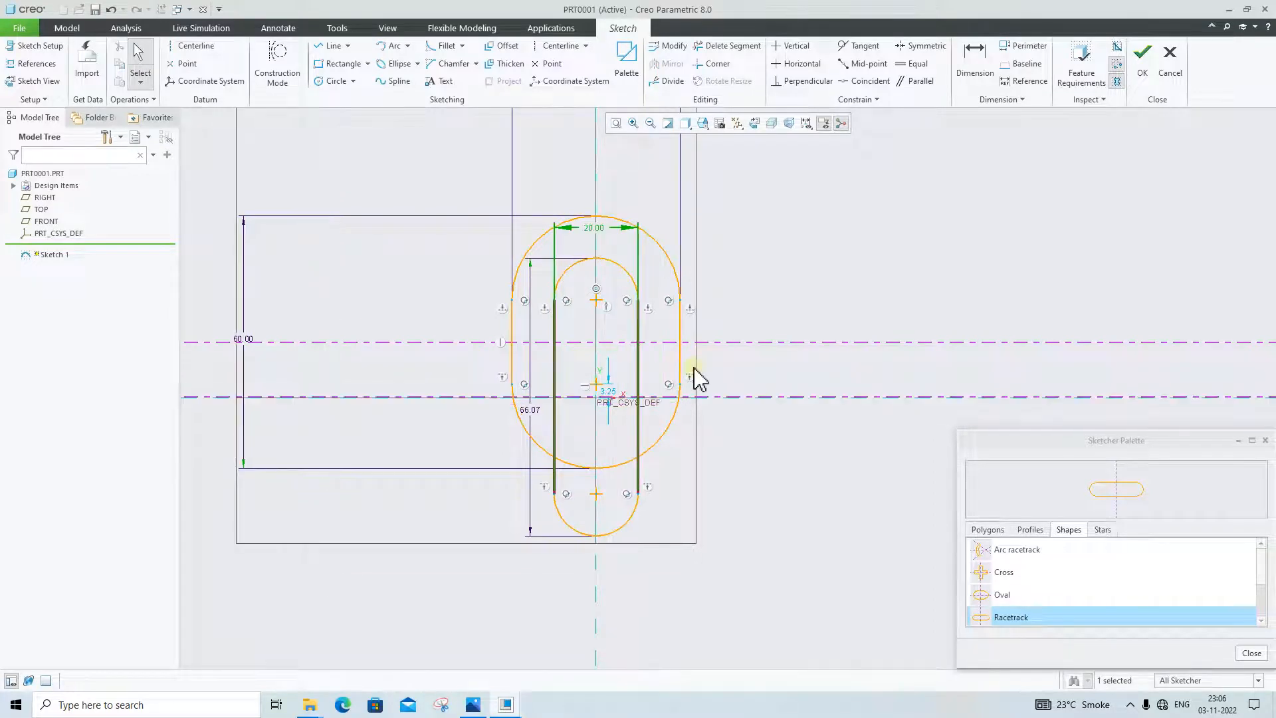
Step: Move the inner racetrack's length dimension outside the outer outline and set the length to 40, following the reference drawing
{"action": "left_click", "coordinate": [472, 705]}
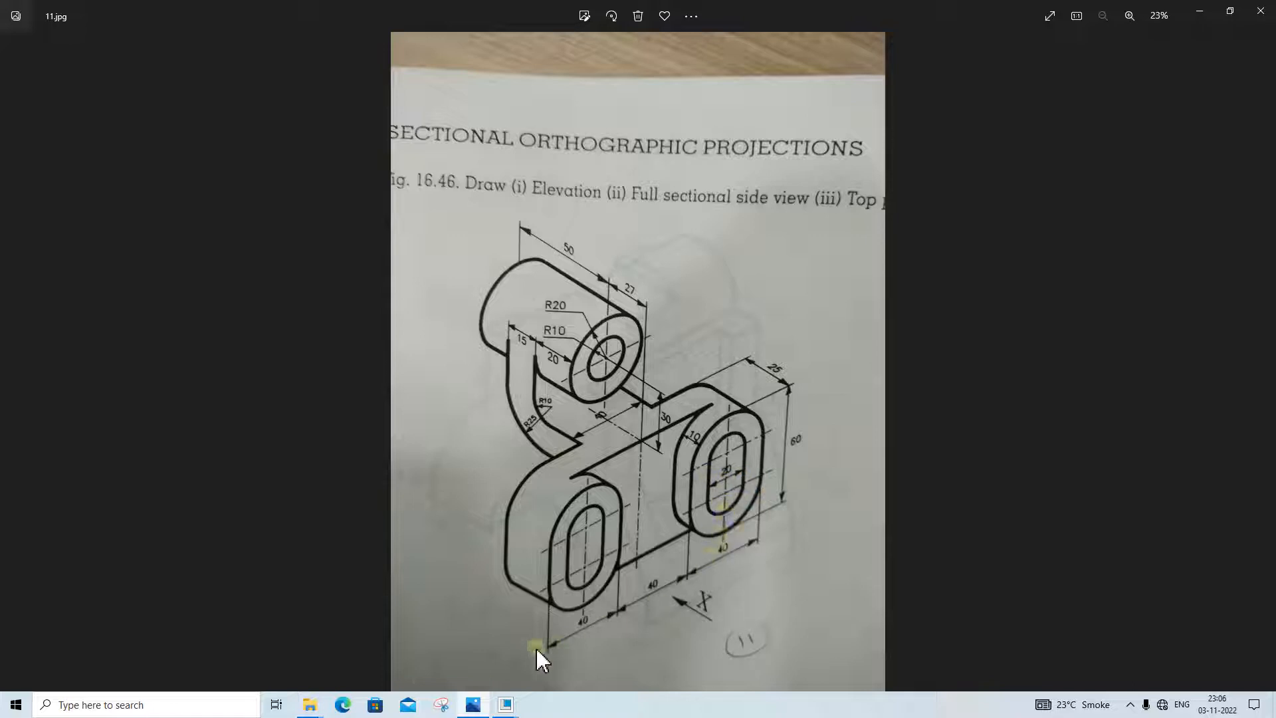
{"action": "left_click", "coordinate": [475, 706]}
{"action": "scroll", "coordinate": [652, 418], "scroll_direction": "down", "scroll_amount": 1}
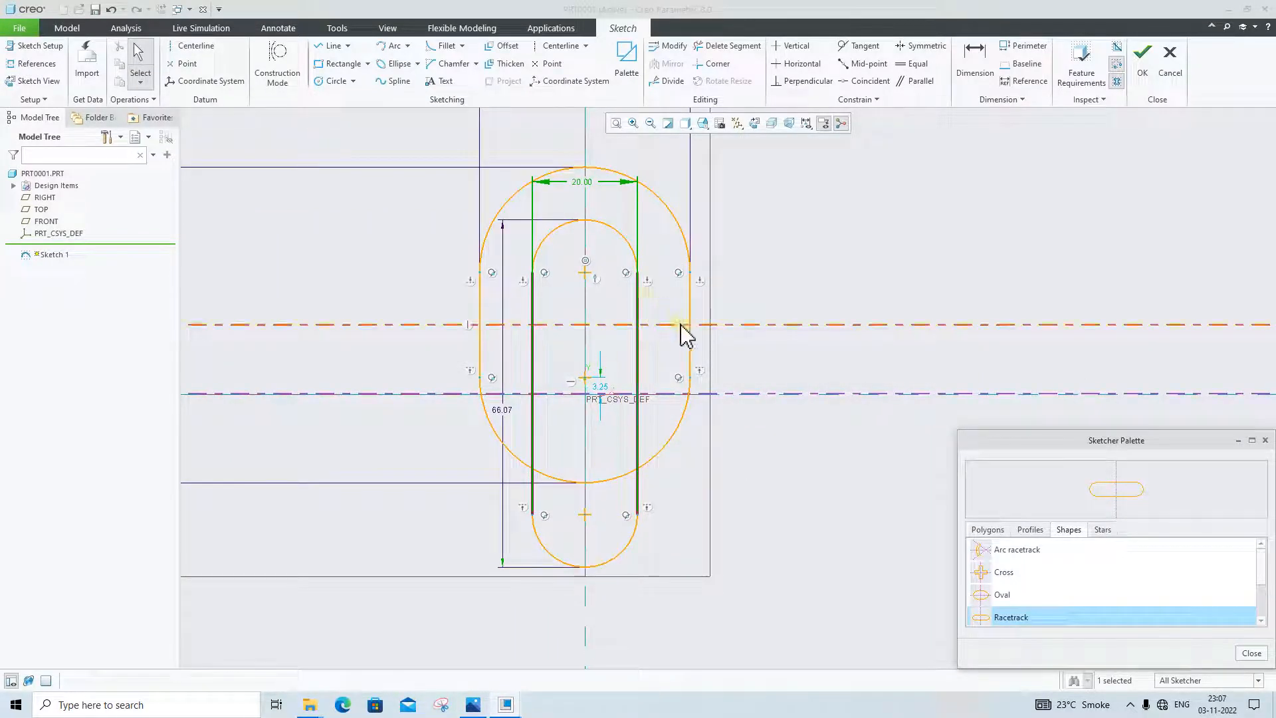
{"action": "scroll", "coordinate": [628, 307], "scroll_direction": "up", "scroll_amount": 1}
{"action": "scroll", "coordinate": [640, 267], "scroll_direction": "down", "scroll_amount": 1}
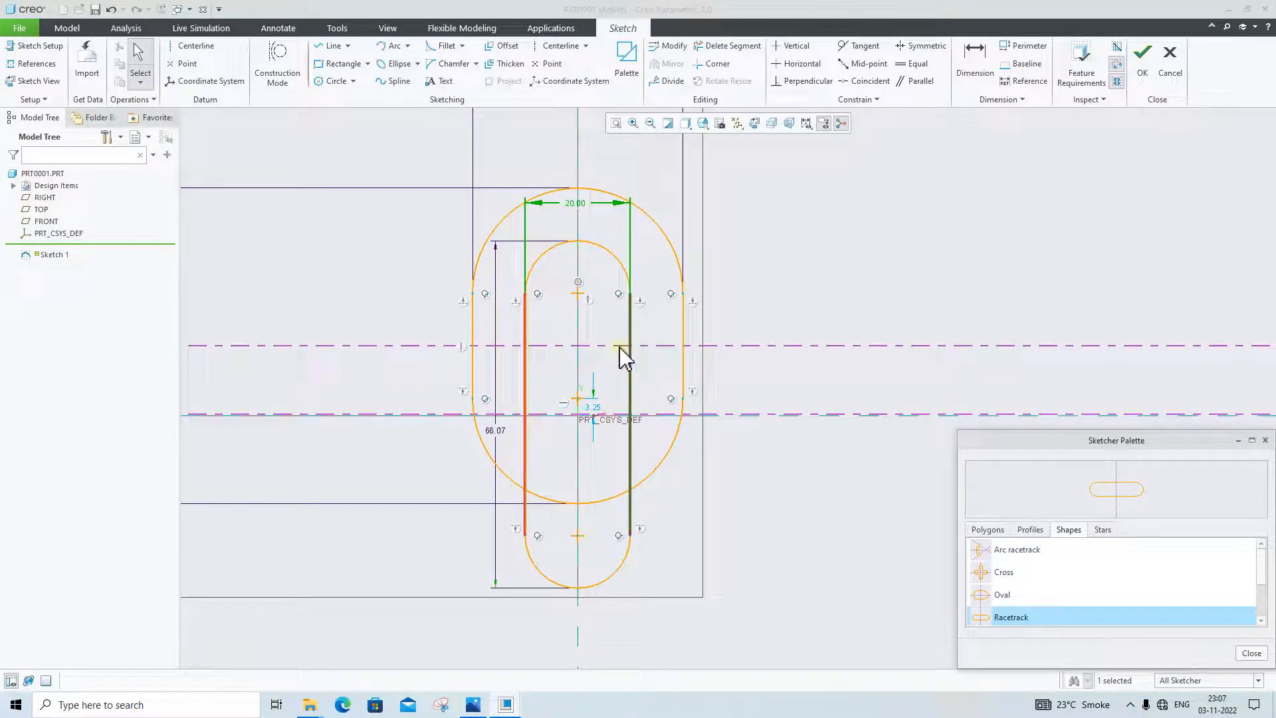
{"action": "left_click_drag", "start_coordinate": [497, 440], "coordinate": [413, 429]}
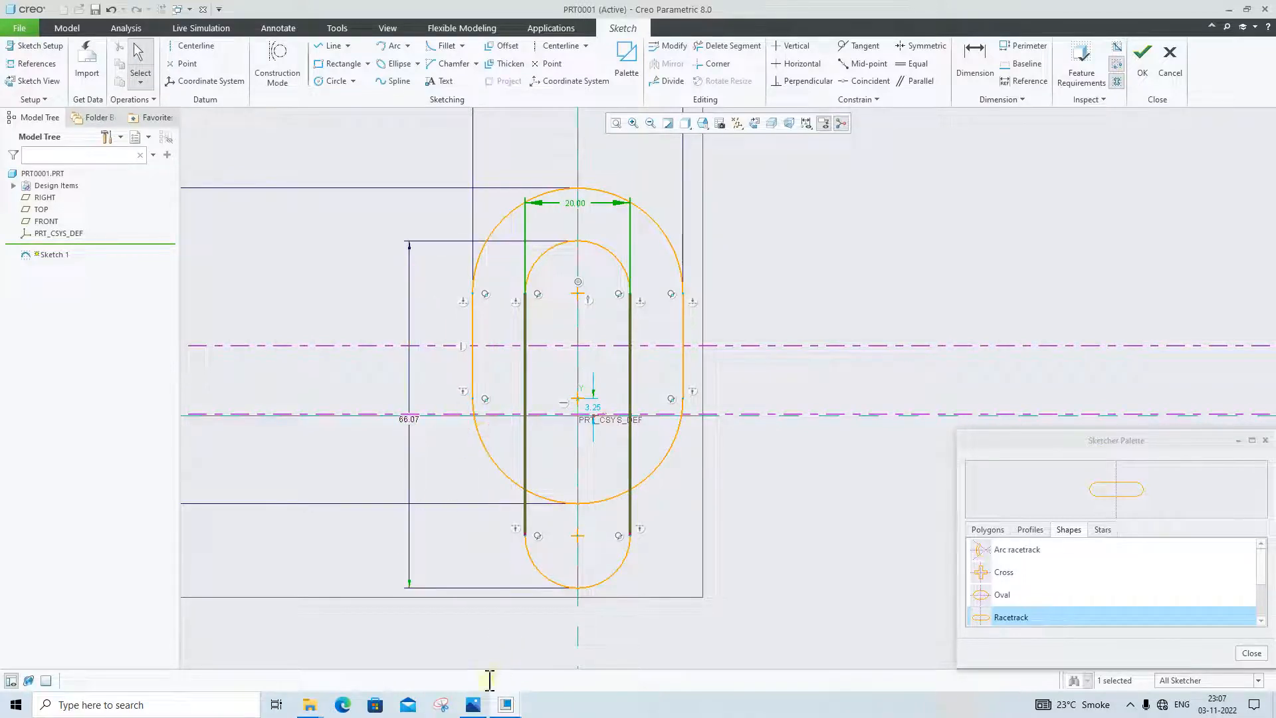
{"action": "left_click", "coordinate": [475, 706]}
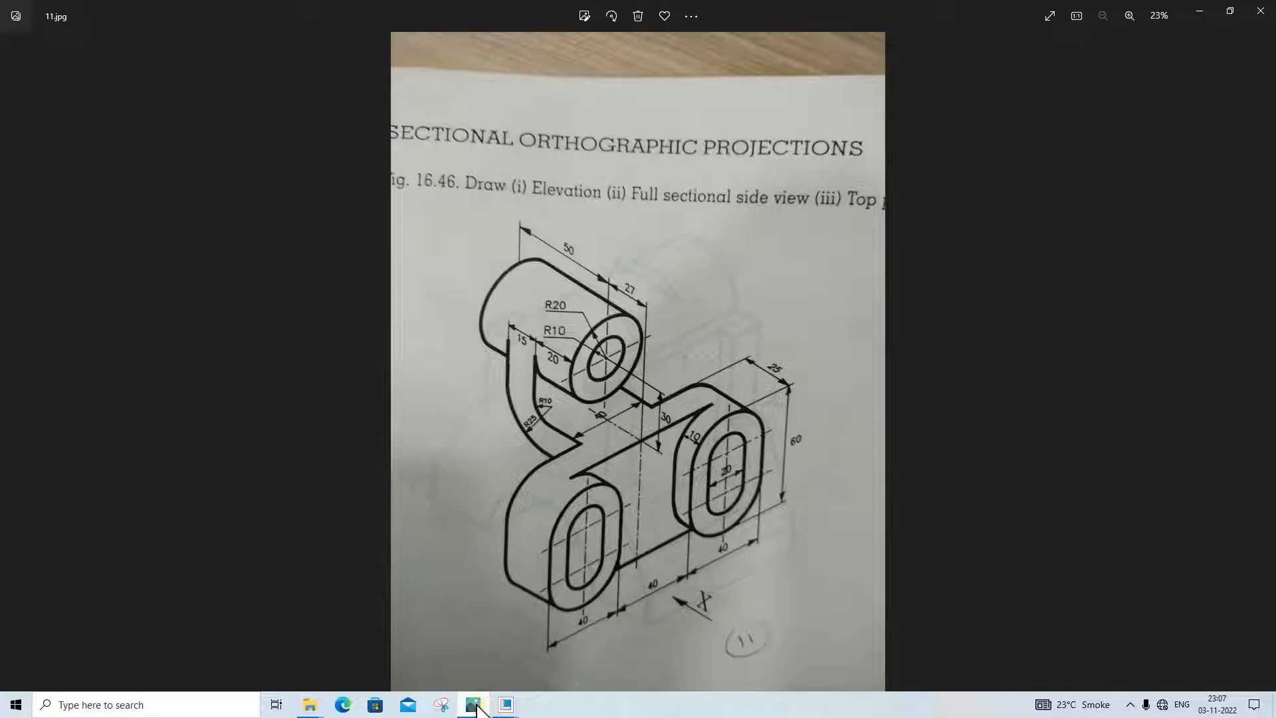
{"action": "left_click", "coordinate": [475, 706]}
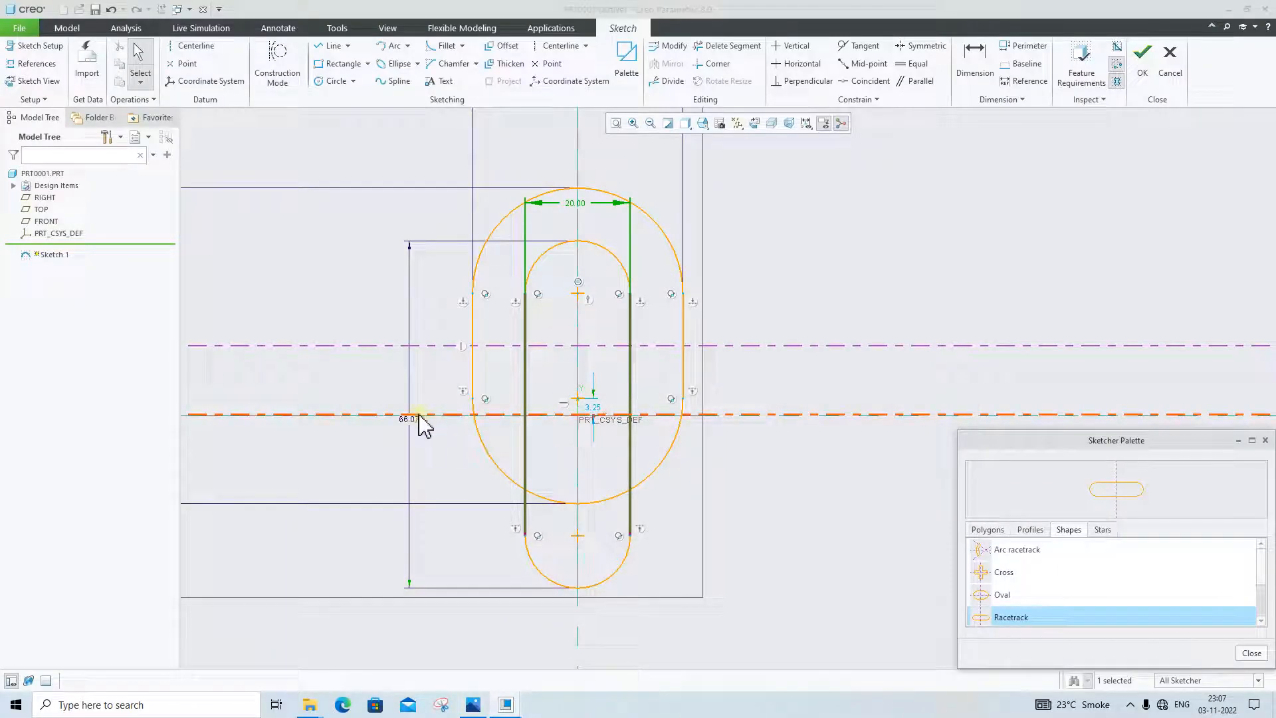
{"action": "double_click", "coordinate": [412, 422]}
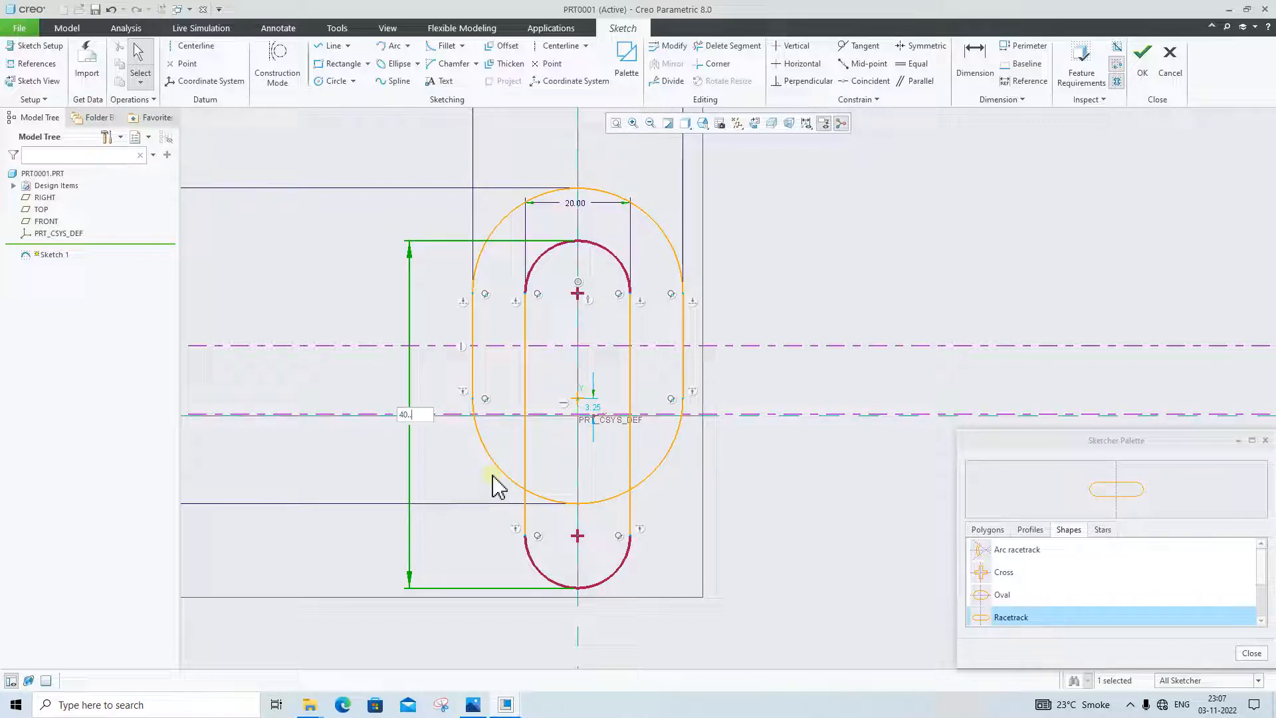
{"action": "type", "text": "40"}
{"action": "key", "text": "Return"}
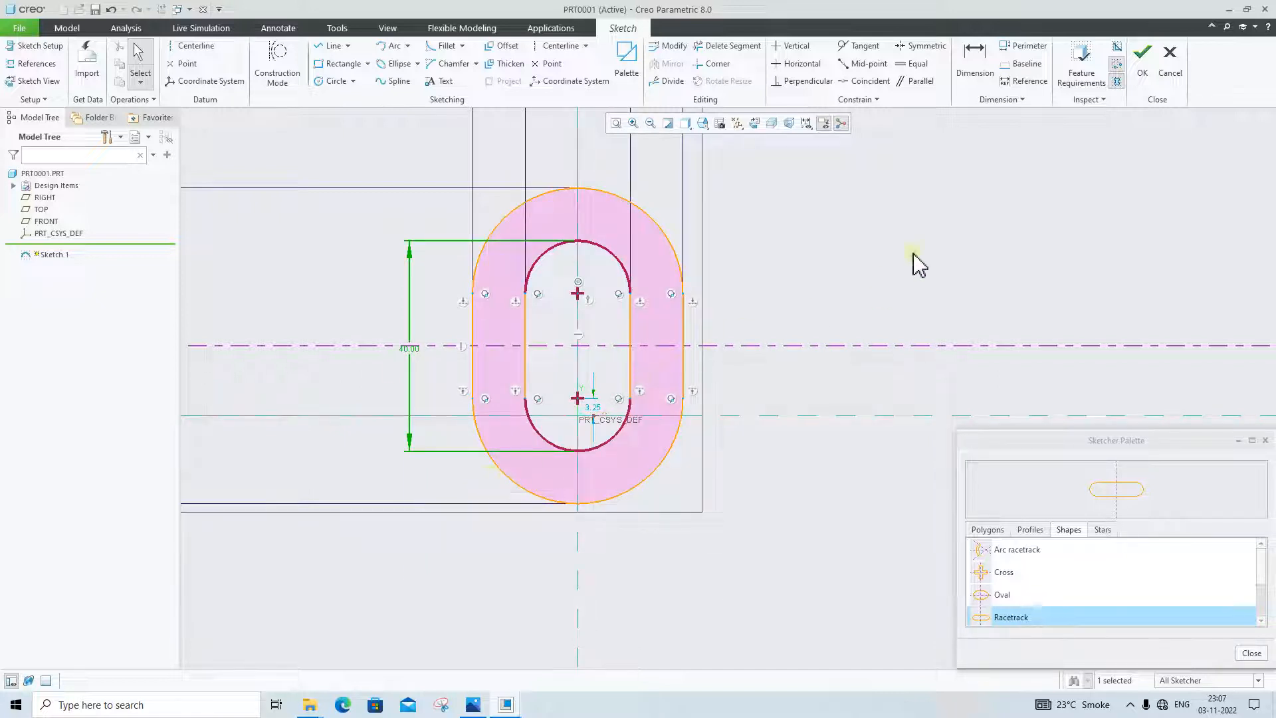
{"action": "scroll", "coordinate": [656, 370], "scroll_direction": "up", "scroll_amount": 2}
{"action": "scroll", "coordinate": [570, 336], "scroll_direction": "down", "scroll_amount": 2}
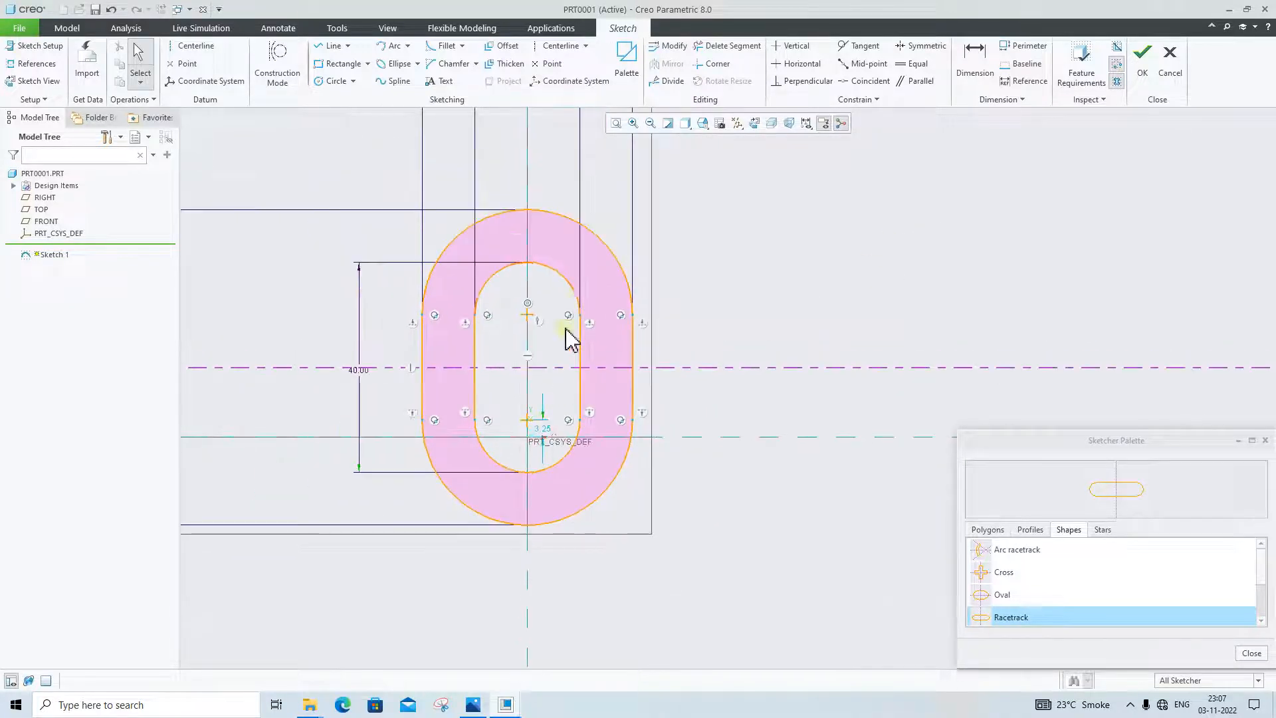
Step: Nudge the racetracks' shared upper arc centre and set the inner racetrack's length to 40
{"action": "scroll", "coordinate": [495, 449], "scroll_direction": "up", "scroll_amount": 3}
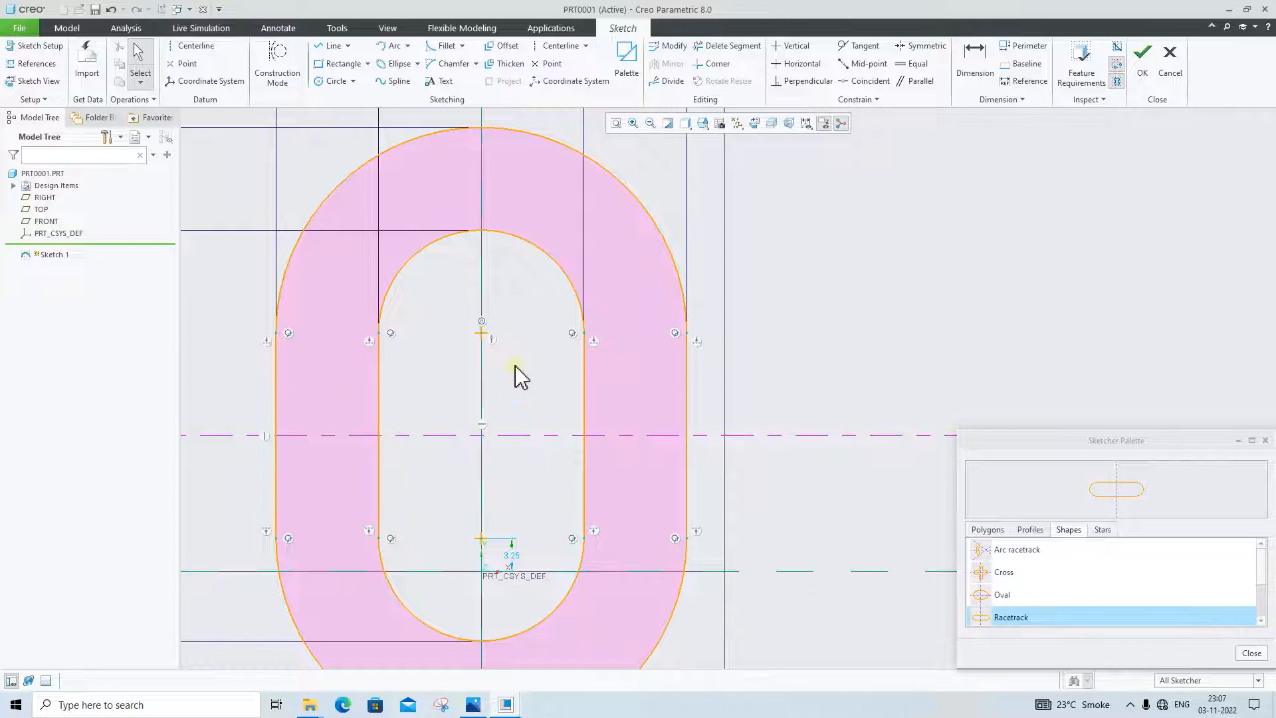
{"action": "left_click_drag", "start_coordinate": [481, 334], "coordinate": [481, 332]}
{"action": "scroll", "coordinate": [658, 417], "scroll_direction": "down", "scroll_amount": 3}
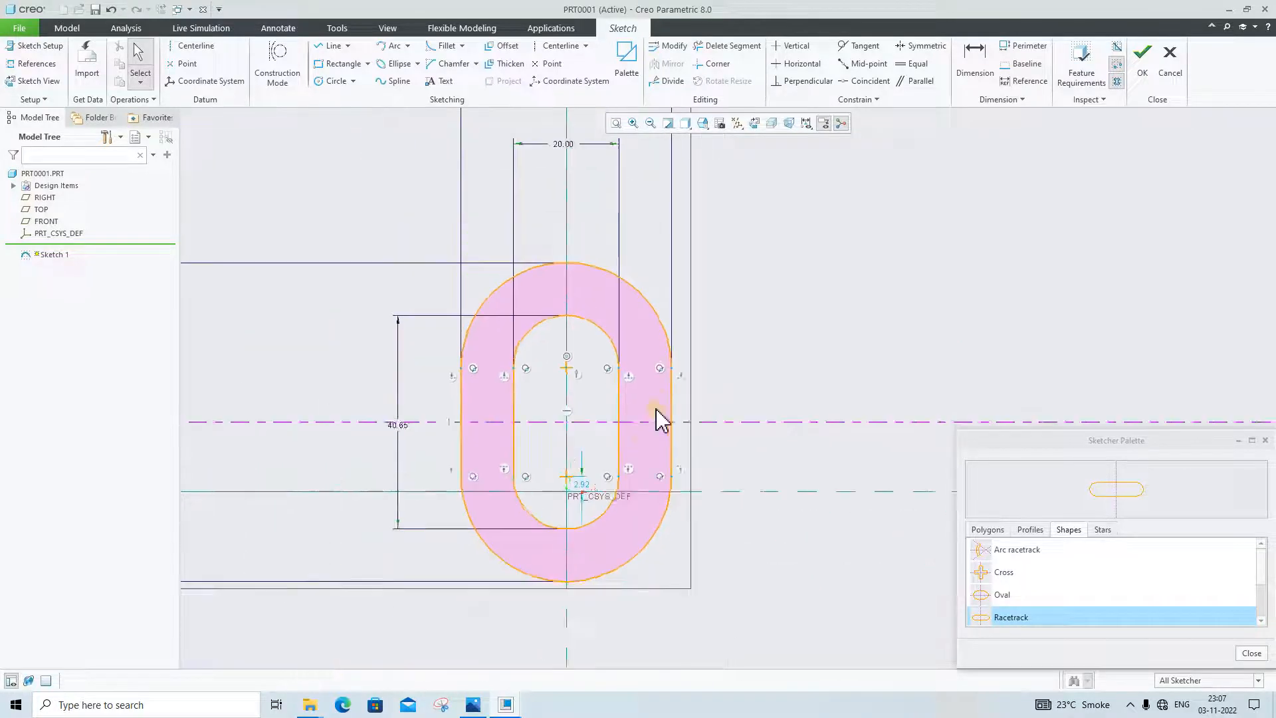
{"action": "double_click", "coordinate": [456, 428]}
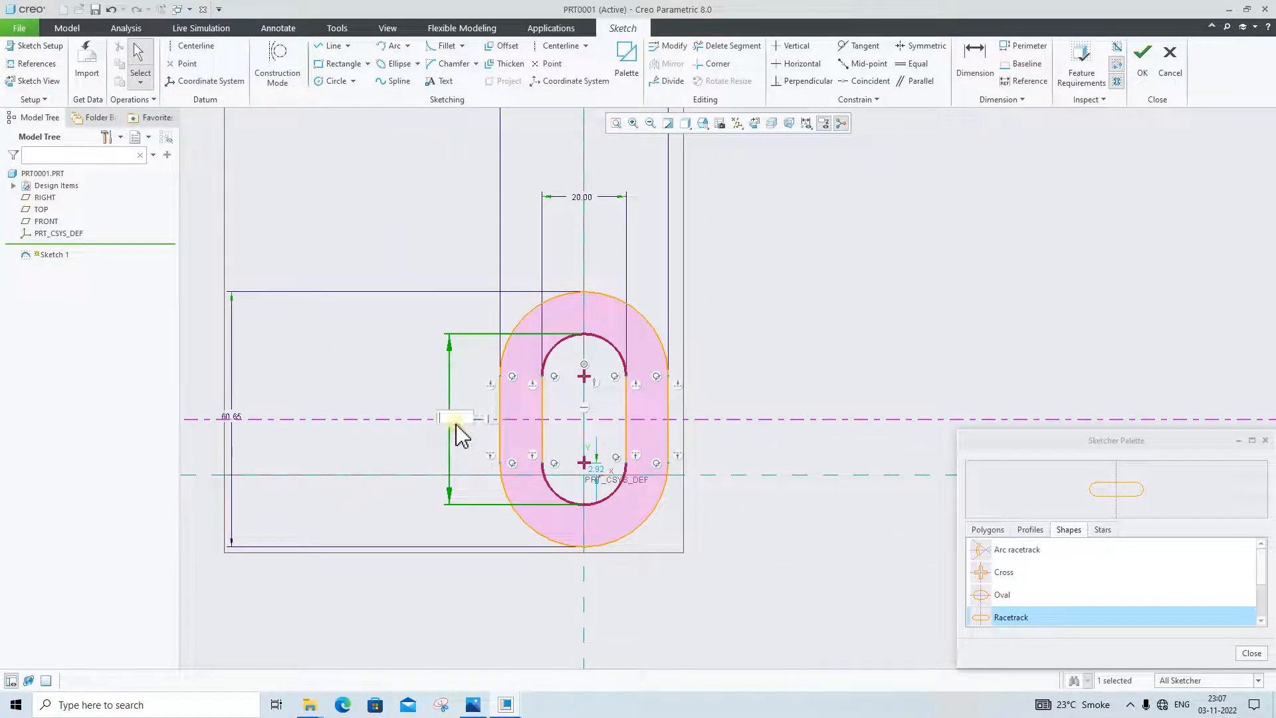
{"action": "key", "text": "Return"}
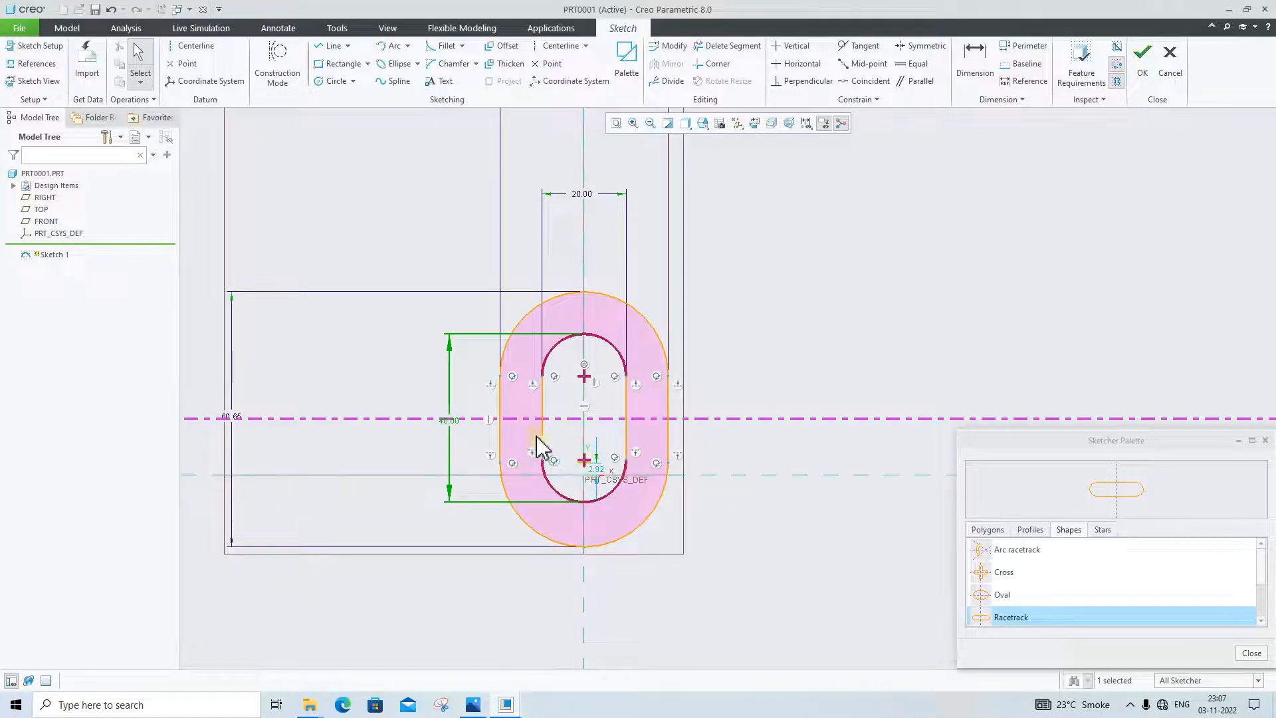
Step: Move the lower arc centre's vertical offset dimension outside the outer racetrack's outline
{"action": "scroll", "coordinate": [593, 477], "scroll_direction": "up", "scroll_amount": 2}
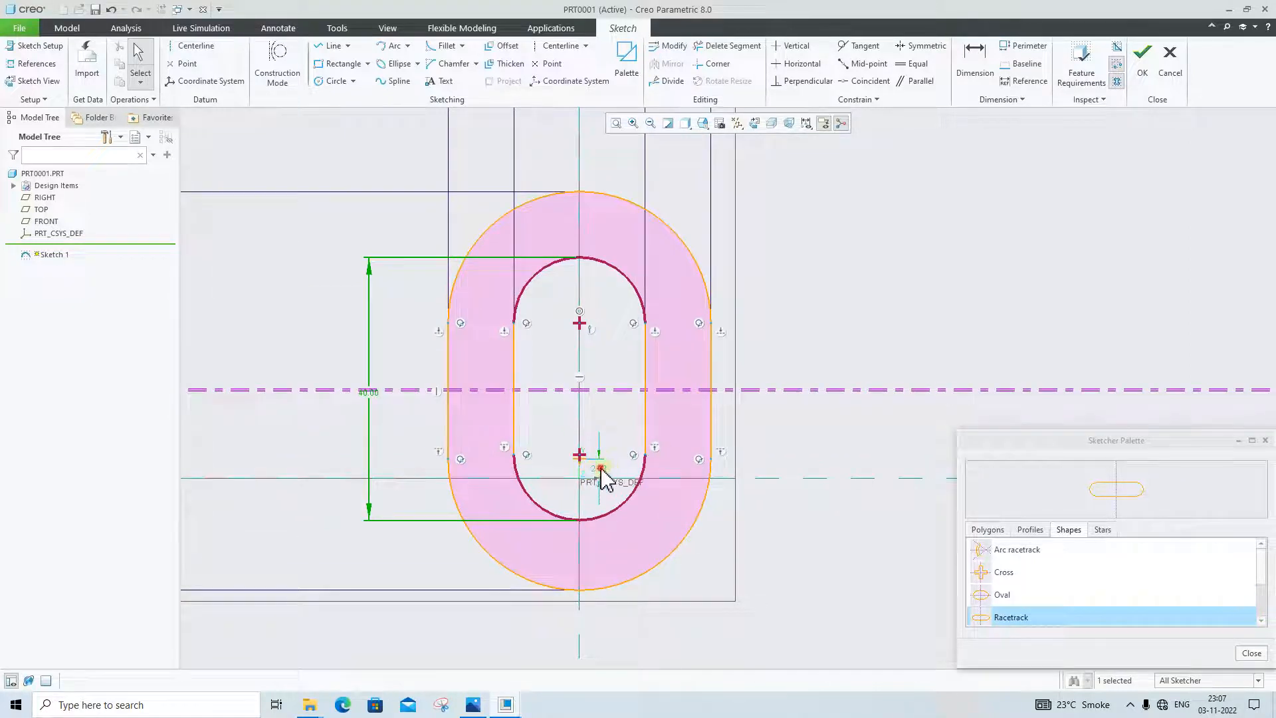
{"action": "left_click_drag", "start_coordinate": [601, 473], "coordinate": [769, 461]}
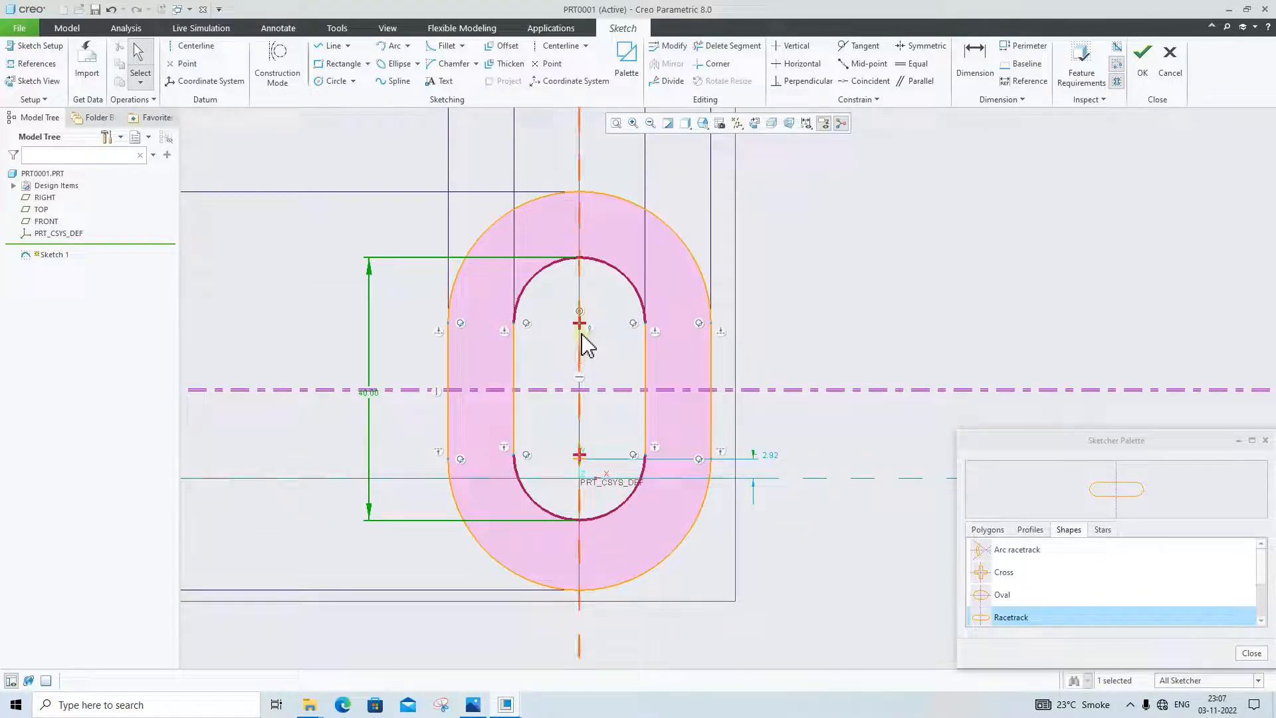
{"action": "scroll", "coordinate": [625, 345], "scroll_direction": "down", "scroll_amount": 3}
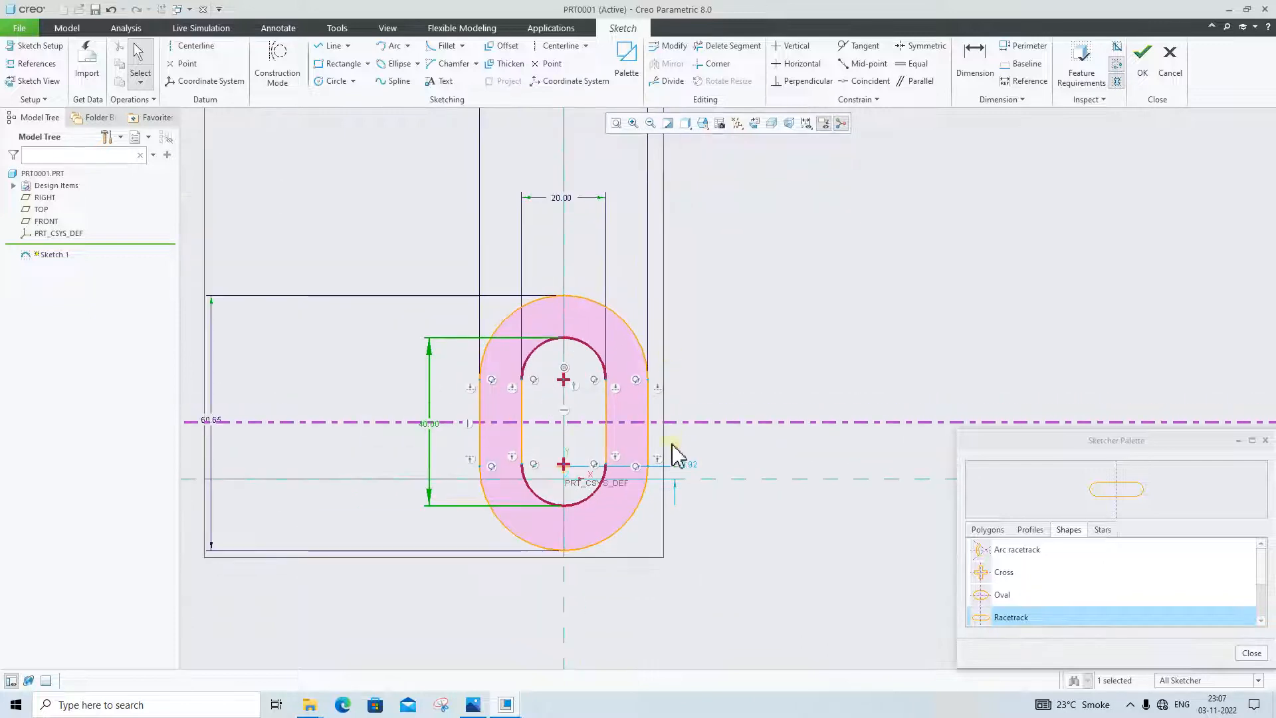
Step: Move the outer racetrack's length dimension closer to the outline and set the length to 60
{"action": "scroll", "coordinate": [492, 373], "scroll_direction": "down", "scroll_amount": 2}
{"action": "left_click_drag", "start_coordinate": [365, 401], "coordinate": [436, 356]}
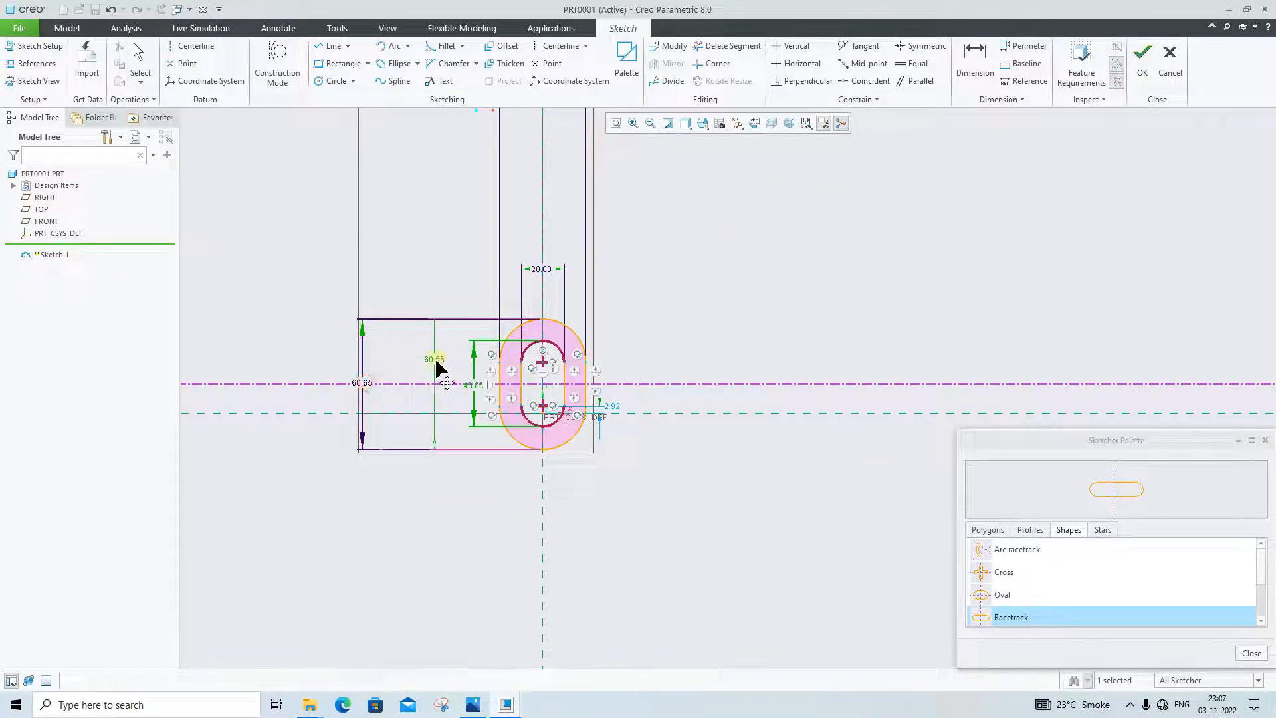
{"action": "double_click", "coordinate": [436, 356]}
{"action": "type", "text": "60"}
{"action": "key", "text": "Return"}
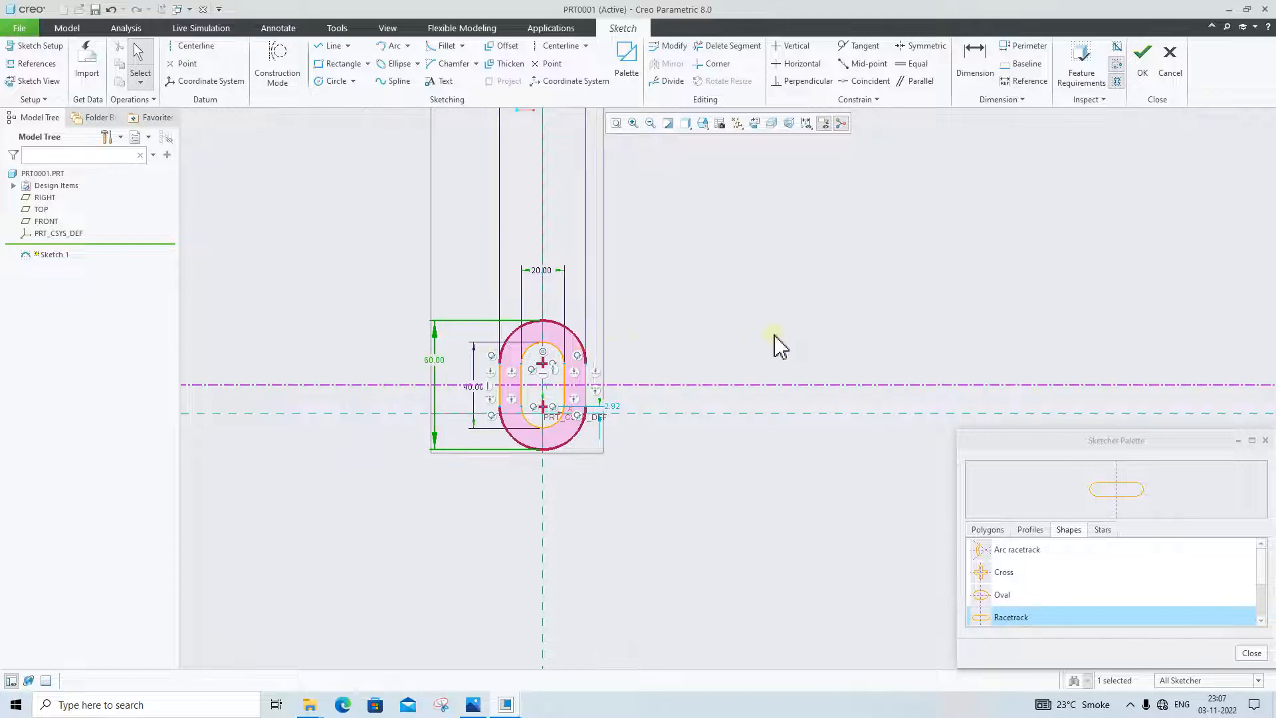
Step: Move the outer racetrack's width dimension down close to the profile, just above the inner racetrack's width dimension
{"action": "scroll", "coordinate": [530, 402], "scroll_direction": "up", "scroll_amount": 4}
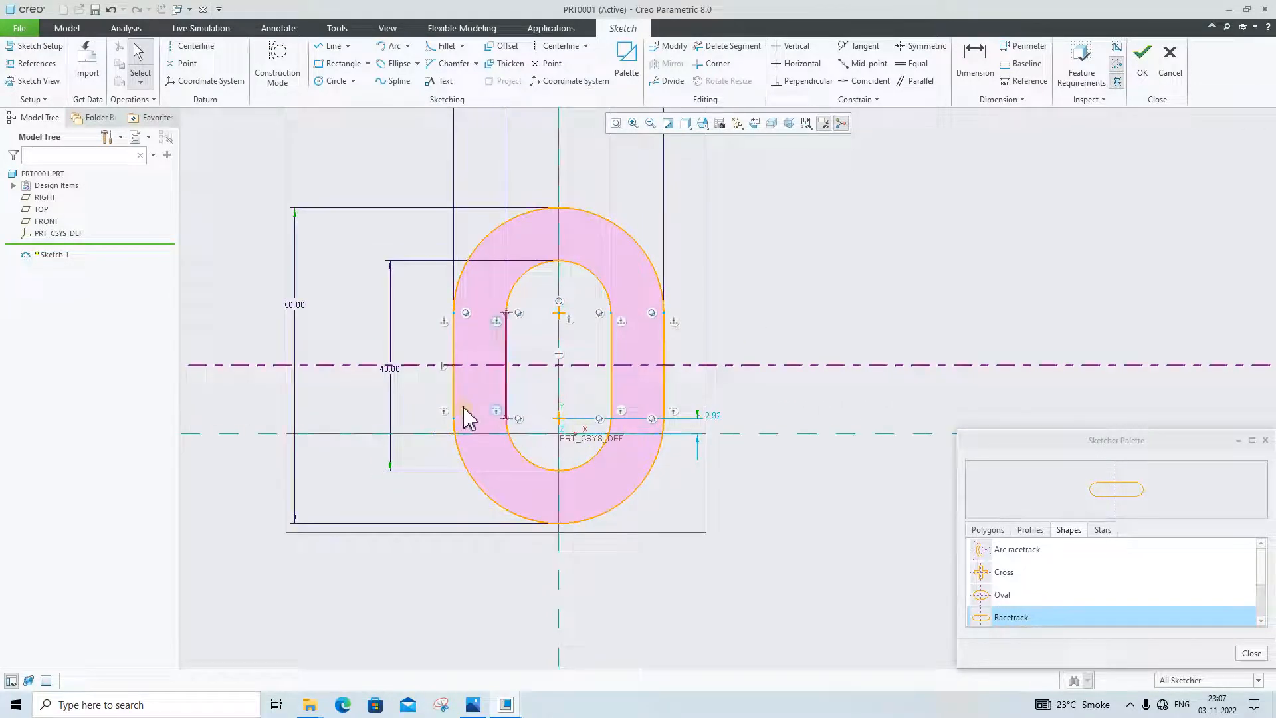
{"action": "scroll", "coordinate": [624, 392], "scroll_direction": "down", "scroll_amount": 2}
{"action": "scroll", "coordinate": [651, 284], "scroll_direction": "up", "scroll_amount": 2}
{"action": "scroll", "coordinate": [653, 286], "scroll_direction": "down", "scroll_amount": 4}
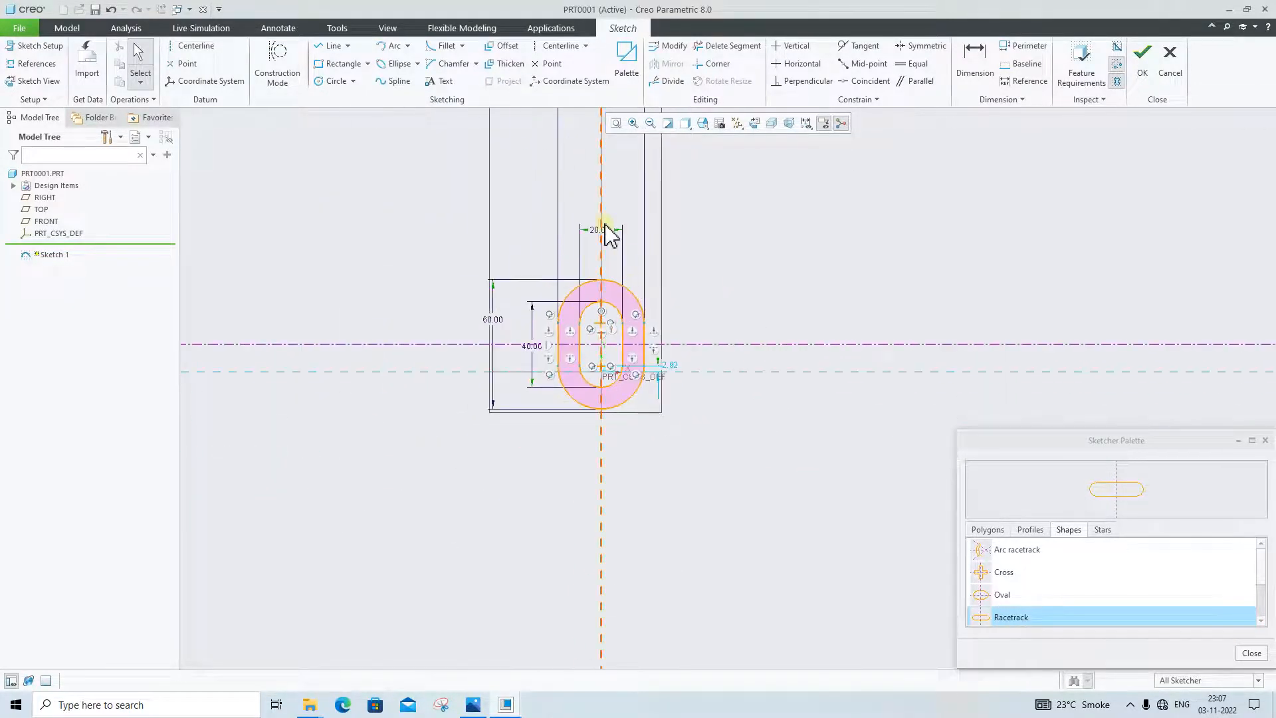
{"action": "scroll", "coordinate": [635, 176], "scroll_direction": "up", "scroll_amount": 1}
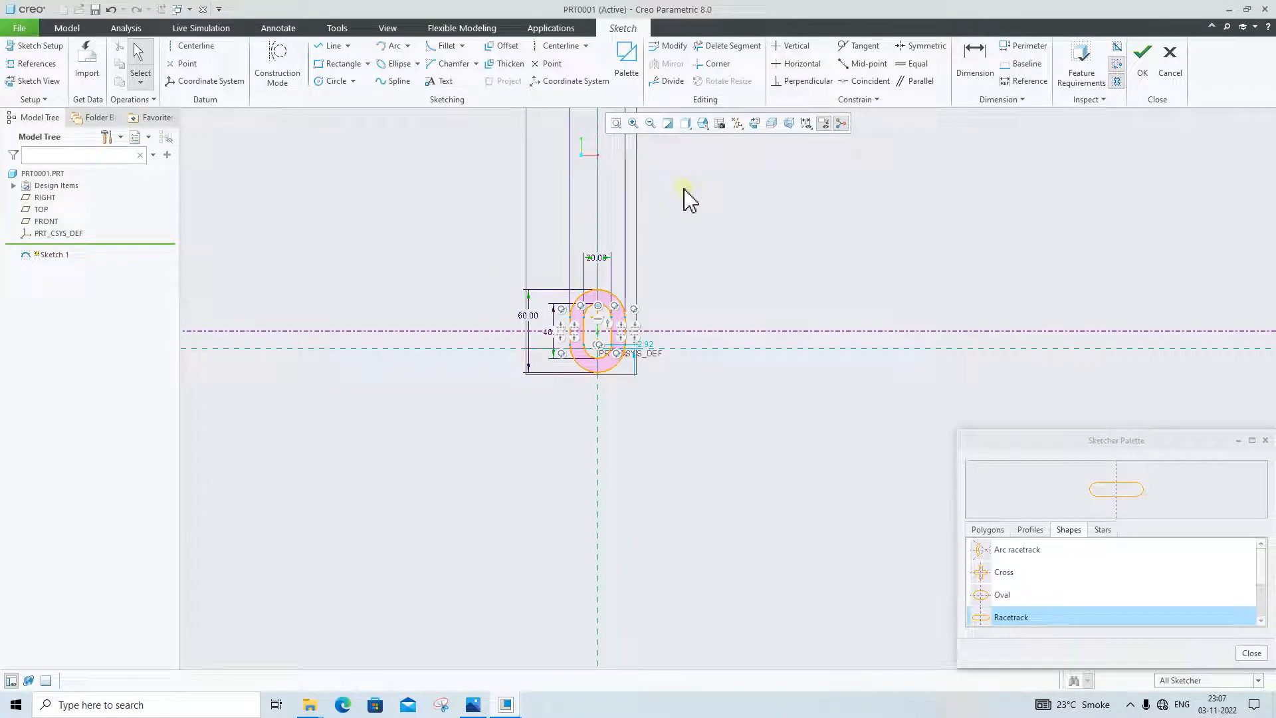
{"action": "mouse_move", "coordinate": [681, 181]}
{"action": "middle_mouse_down", "text": "ctrl"}
{"action": "mouse_move", "coordinate": [661, 347]}
{"action": "mouse_move", "coordinate": [663, 283]}
{"action": "middle_mouse_up", "text": "ctrl"}
{"action": "scroll", "coordinate": [665, 266], "scroll_direction": "up", "scroll_amount": 6}
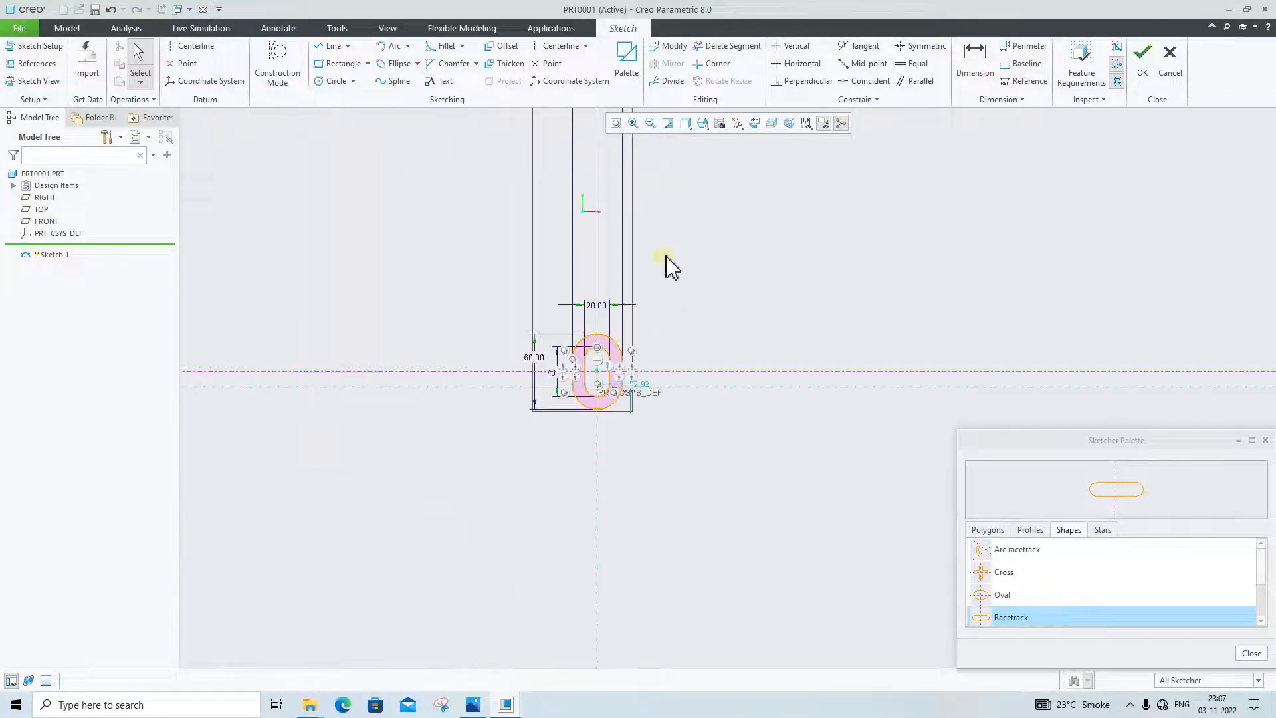
{"action": "scroll", "coordinate": [671, 175], "scroll_direction": "up", "scroll_amount": 4}
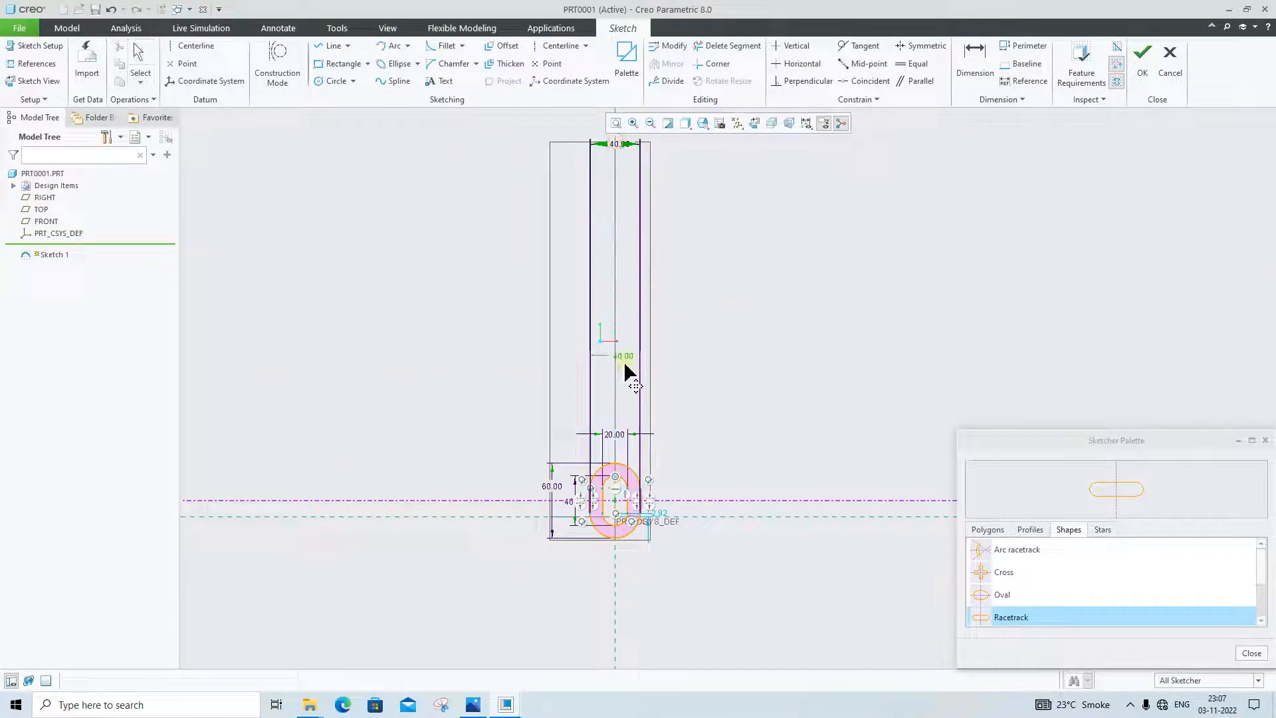
{"action": "left_click_drag", "start_coordinate": [616, 402], "coordinate": [611, 410]}
{"action": "scroll", "coordinate": [707, 412], "scroll_direction": "down", "scroll_amount": 2}
{"action": "scroll", "coordinate": [706, 412], "scroll_direction": "up", "scroll_amount": 3}
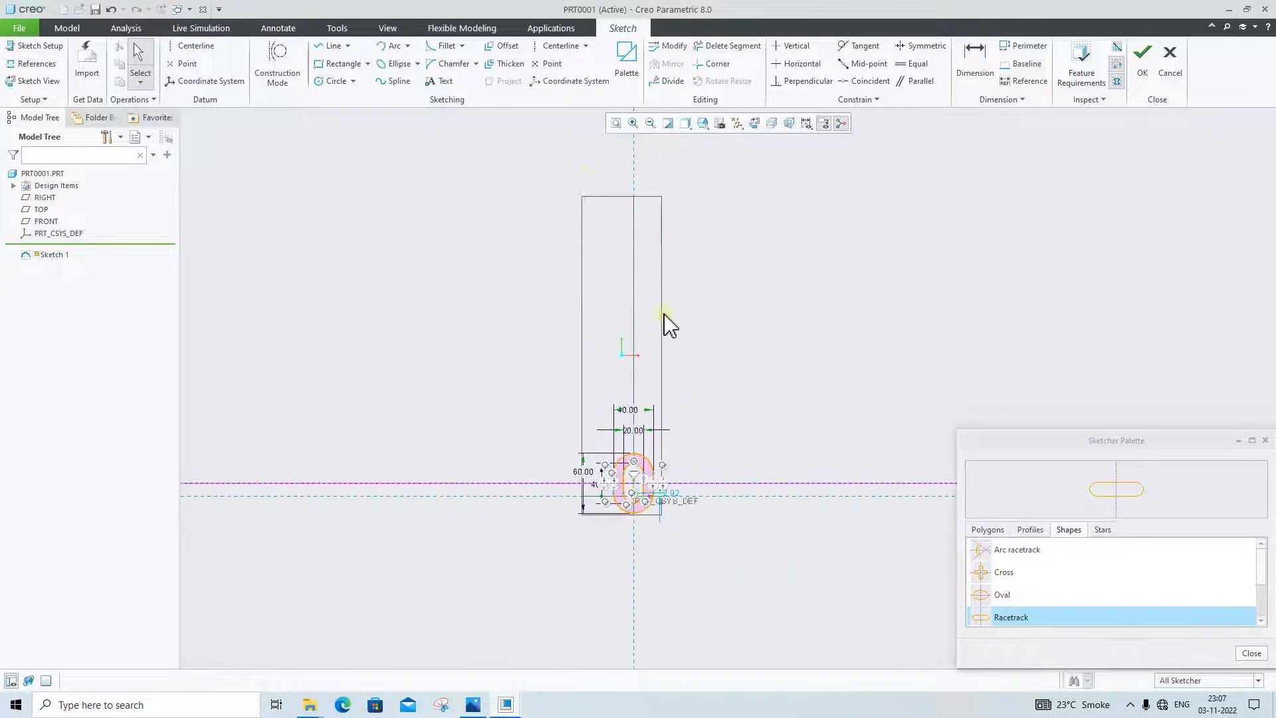
{"action": "scroll", "coordinate": [586, 179], "scroll_direction": "down", "scroll_amount": 3}
{"action": "scroll", "coordinate": [944, 502], "scroll_direction": "down", "scroll_amount": 2}
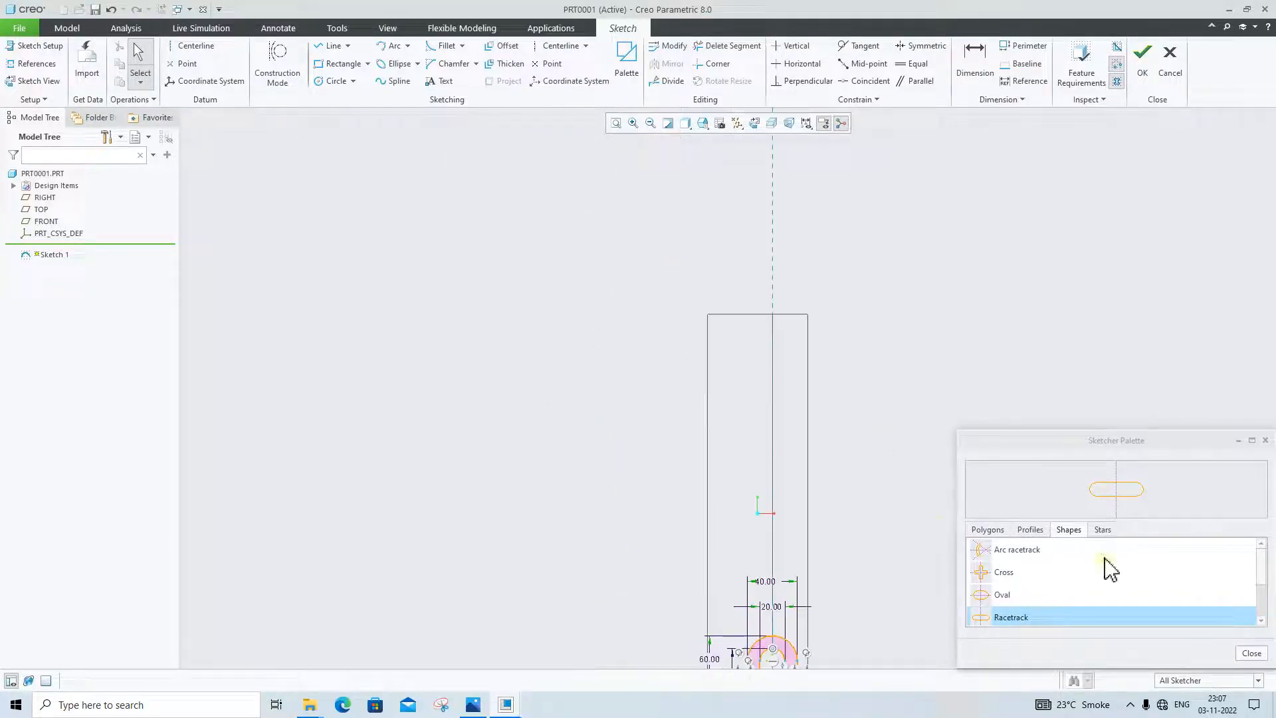
Step: Close the Sketcher Palette and check the spacing between the two lobes in the reference drawing
{"action": "left_click", "coordinate": [1265, 440]}
{"action": "scroll", "coordinate": [855, 599], "scroll_direction": "down", "scroll_amount": 2}
{"action": "scroll", "coordinate": [864, 659], "scroll_direction": "up", "scroll_amount": 2}
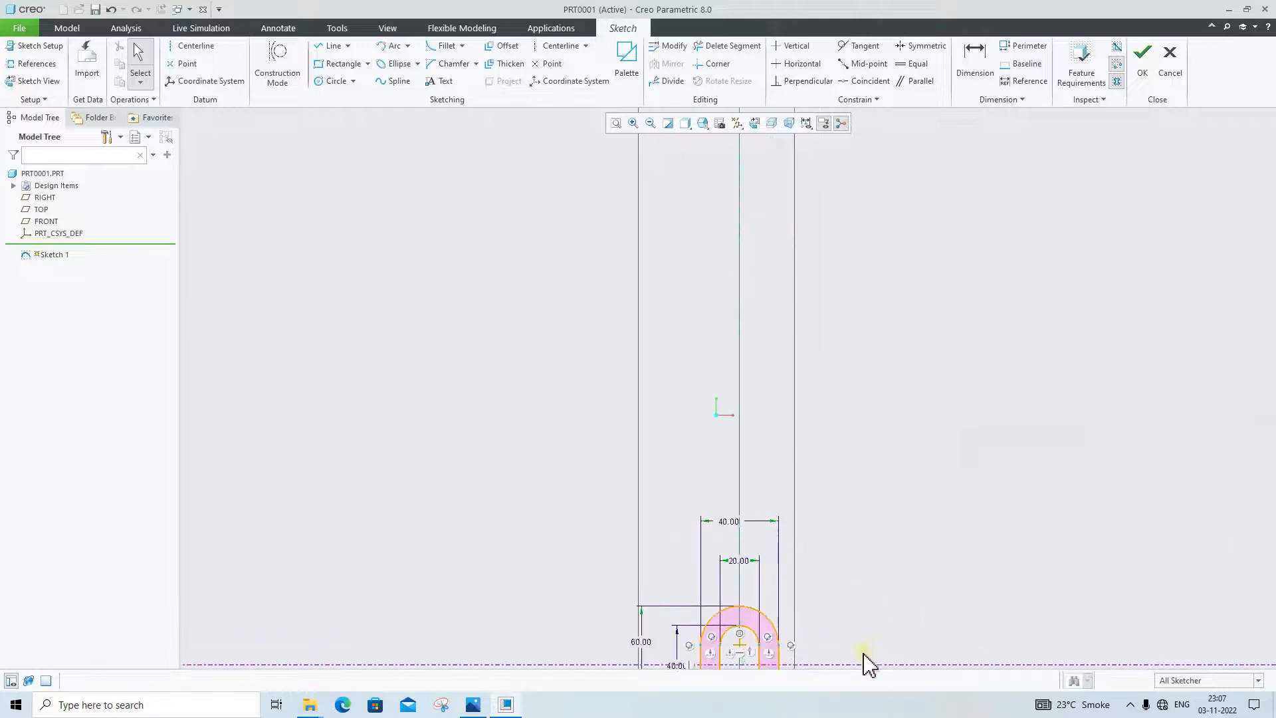
{"action": "scroll", "coordinate": [855, 625], "scroll_direction": "down", "scroll_amount": 2}
{"action": "scroll", "coordinate": [864, 637], "scroll_direction": "down", "scroll_amount": 3}
{"action": "middle_click_drag", "start_coordinate": [791, 577], "coordinate": [790, 488], "text": "ctrl"}
{"action": "mouse_move", "coordinate": [741, 621]}
{"action": "middle_mouse_down", "text": "shift"}
{"action": "mouse_move", "coordinate": [726, 428]}
{"action": "mouse_move", "coordinate": [705, 389]}
{"action": "middle_mouse_up", "text": "shift"}
{"action": "scroll", "coordinate": [731, 419], "scroll_direction": "down", "scroll_amount": 3}
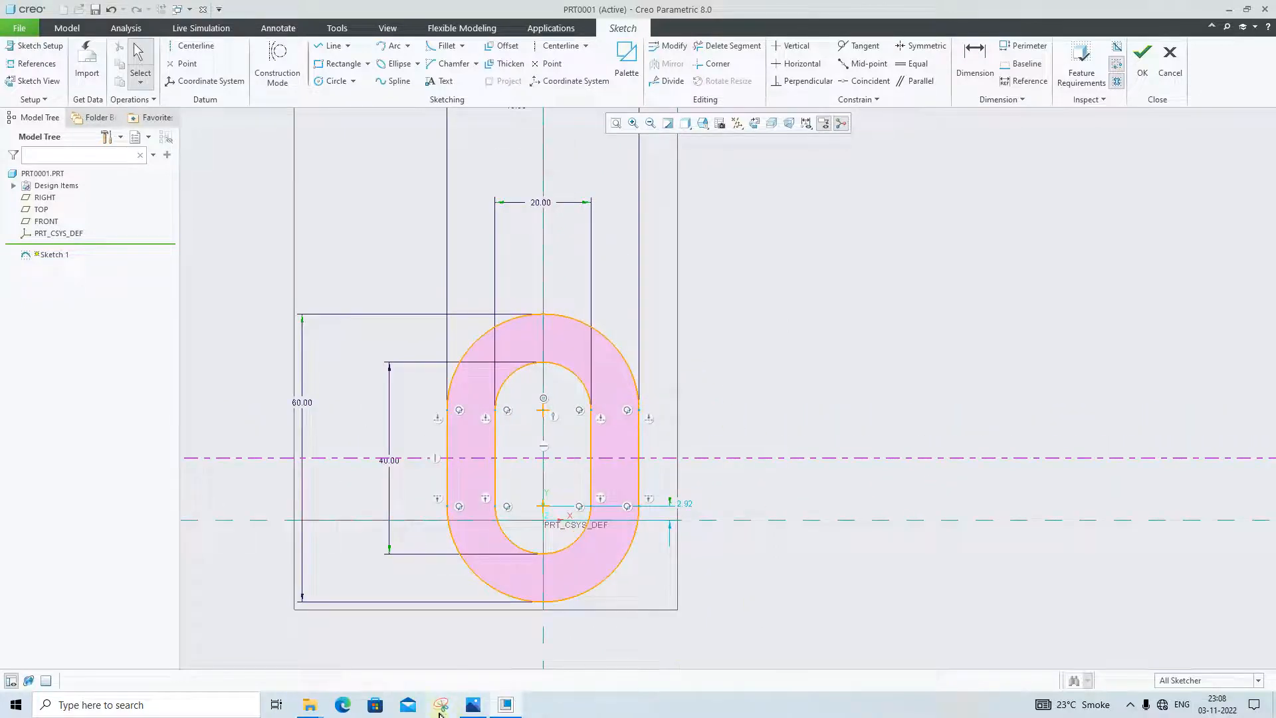
{"action": "left_click", "coordinate": [472, 705]}
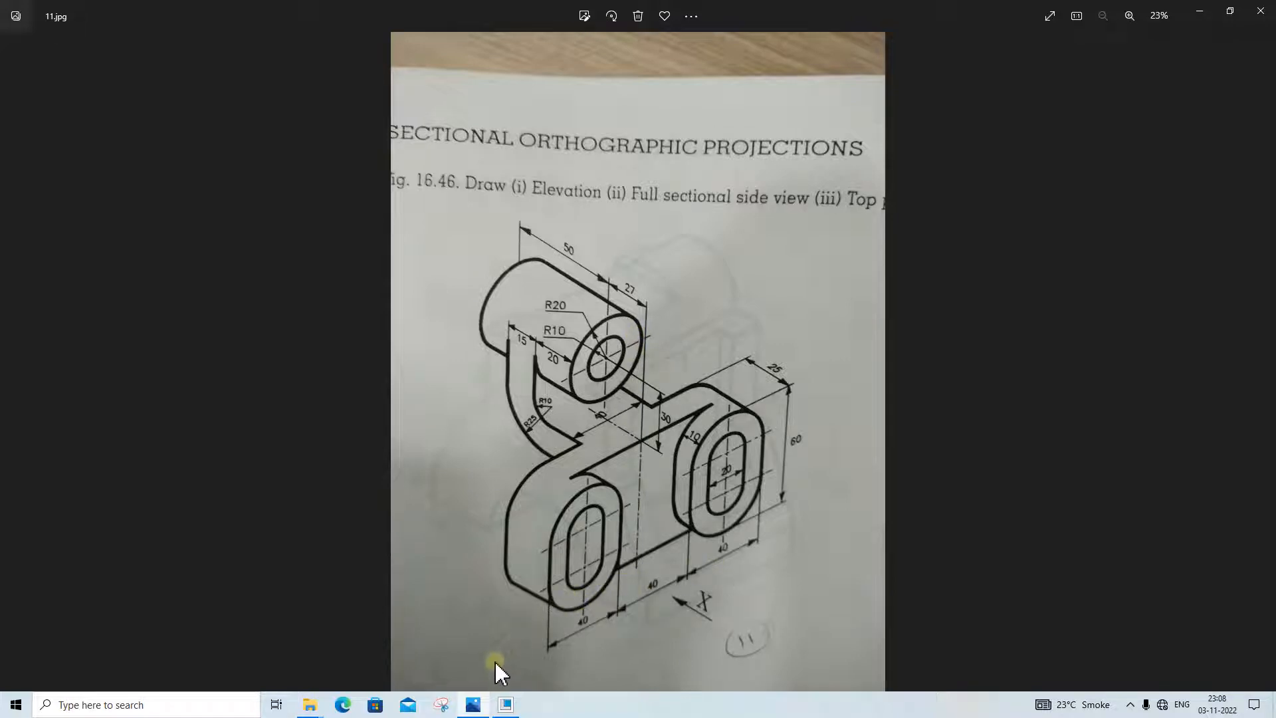
{"action": "left_click", "coordinate": [472, 703]}
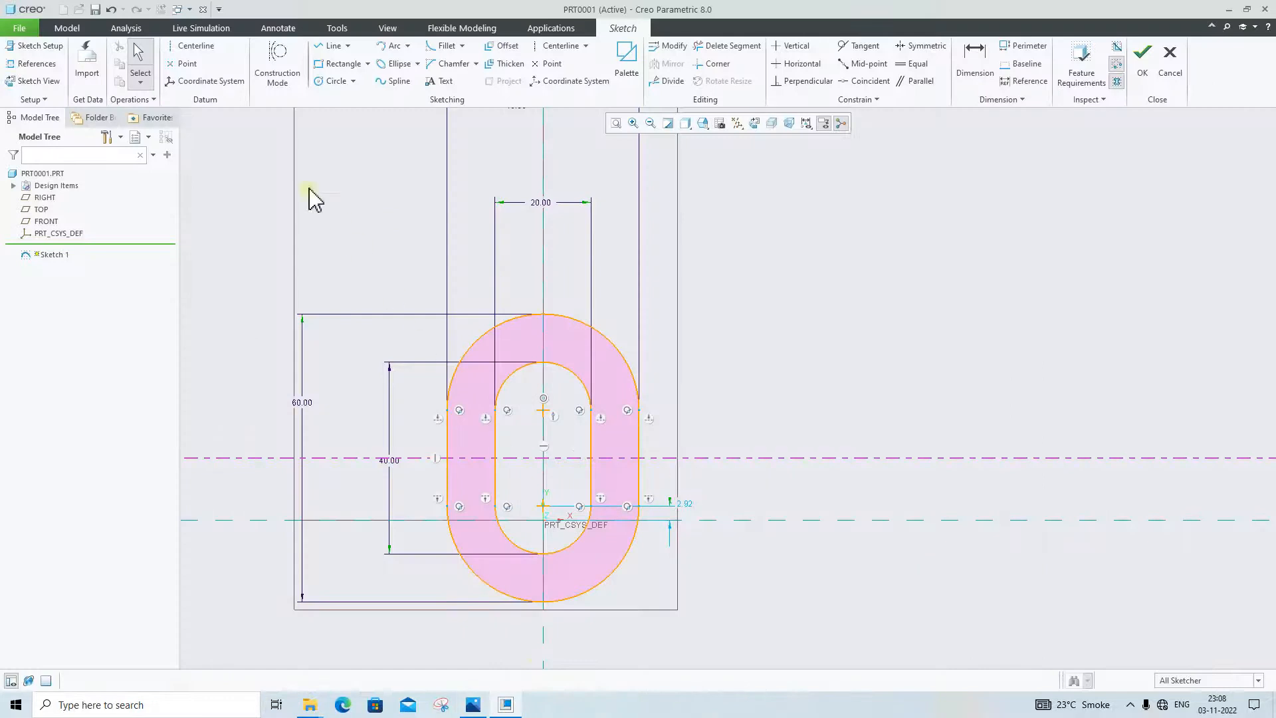
Step: Sketch a vertical construction line about 87 long, about 40 to the right of the outer racetrack
{"action": "left_click", "coordinate": [348, 46]}
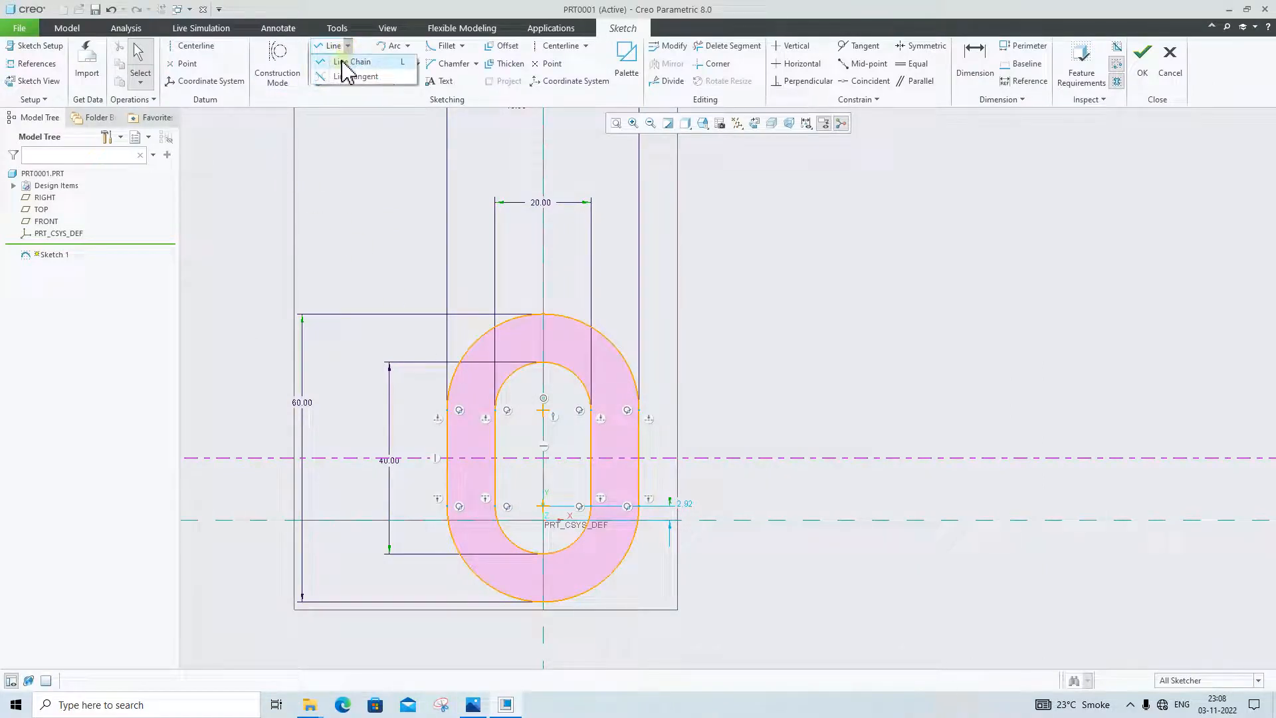
{"action": "left_click", "coordinate": [351, 62]}
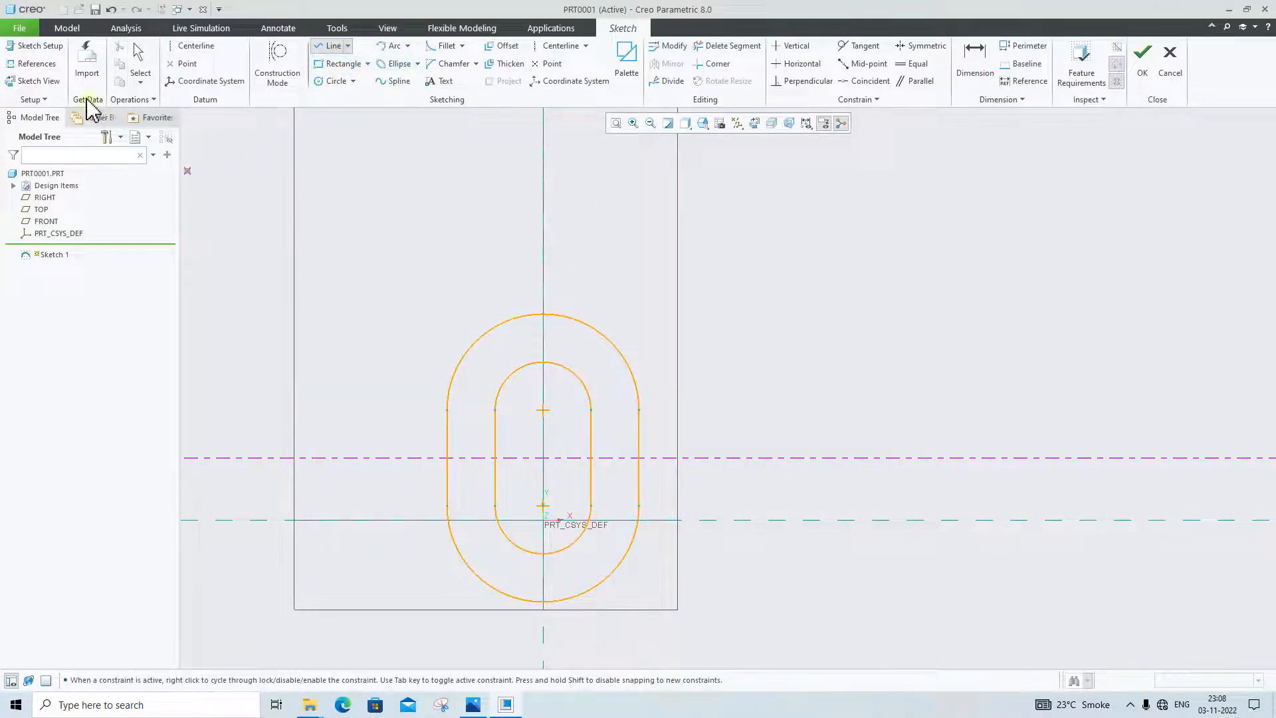
{"action": "left_click", "coordinate": [277, 70]}
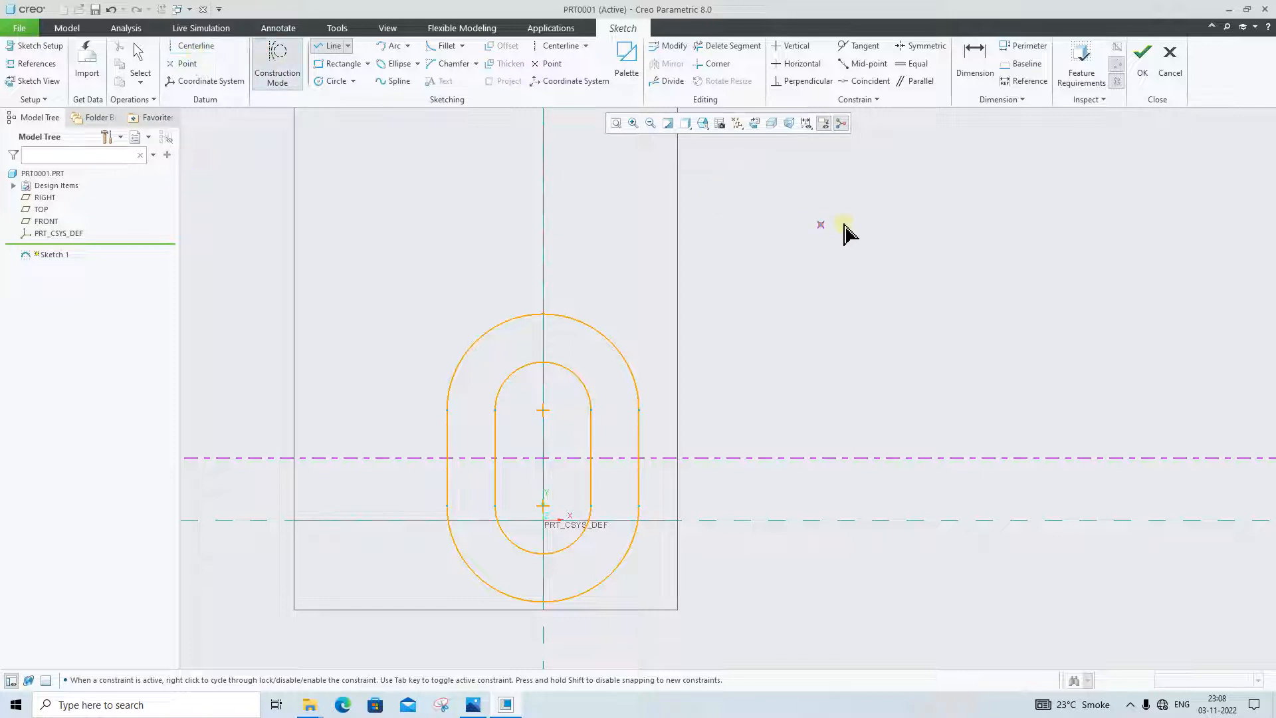
{"action": "left_click", "coordinate": [828, 155]}
{"action": "left_click", "coordinate": [826, 589]}
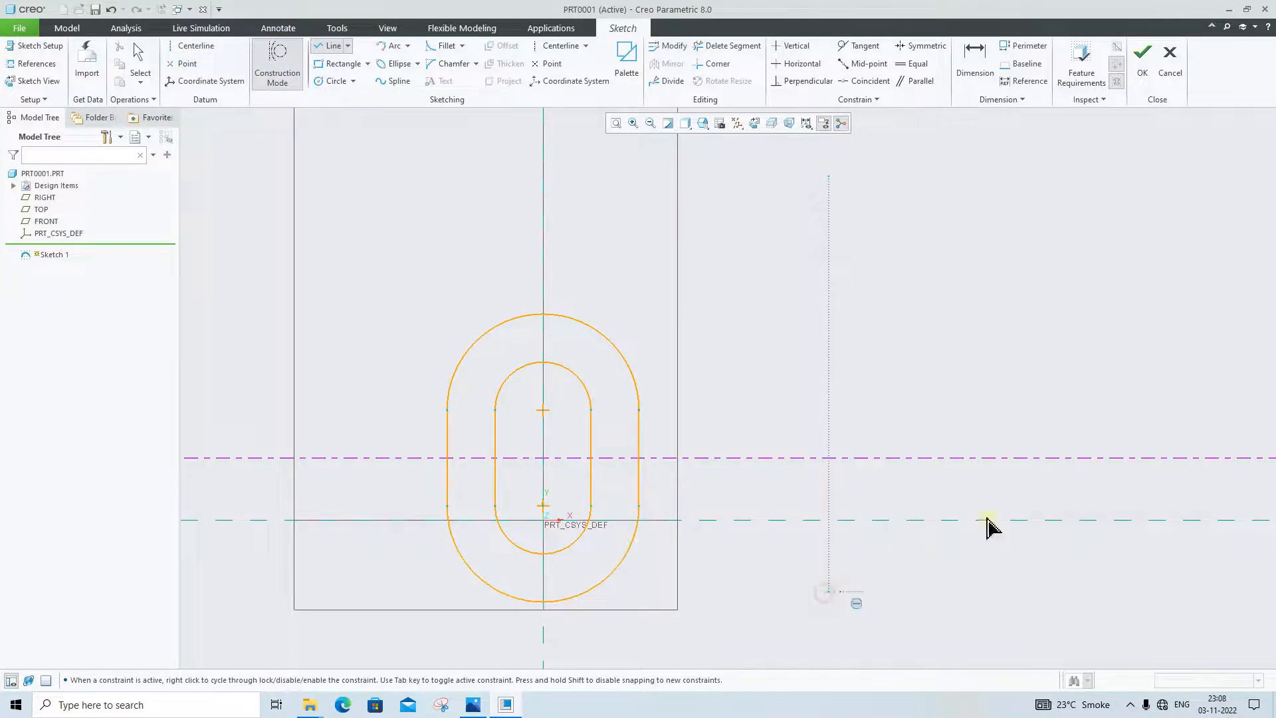
{"action": "middle_click", "coordinate": [990, 516]}
{"action": "middle_click", "coordinate": [994, 415]}
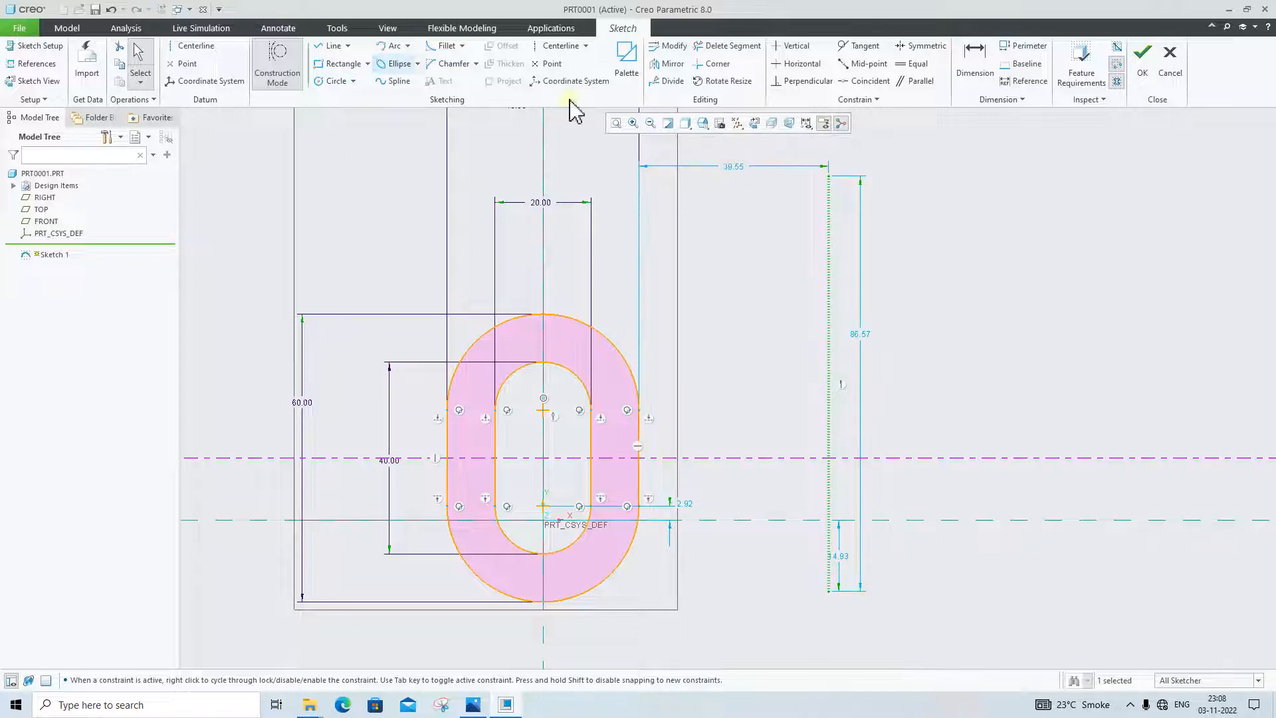
Step: Delete the vertical construction line and turn off construction mode
{"action": "left_click", "coordinate": [975, 60]}
{"action": "middle_click", "coordinate": [880, 296]}
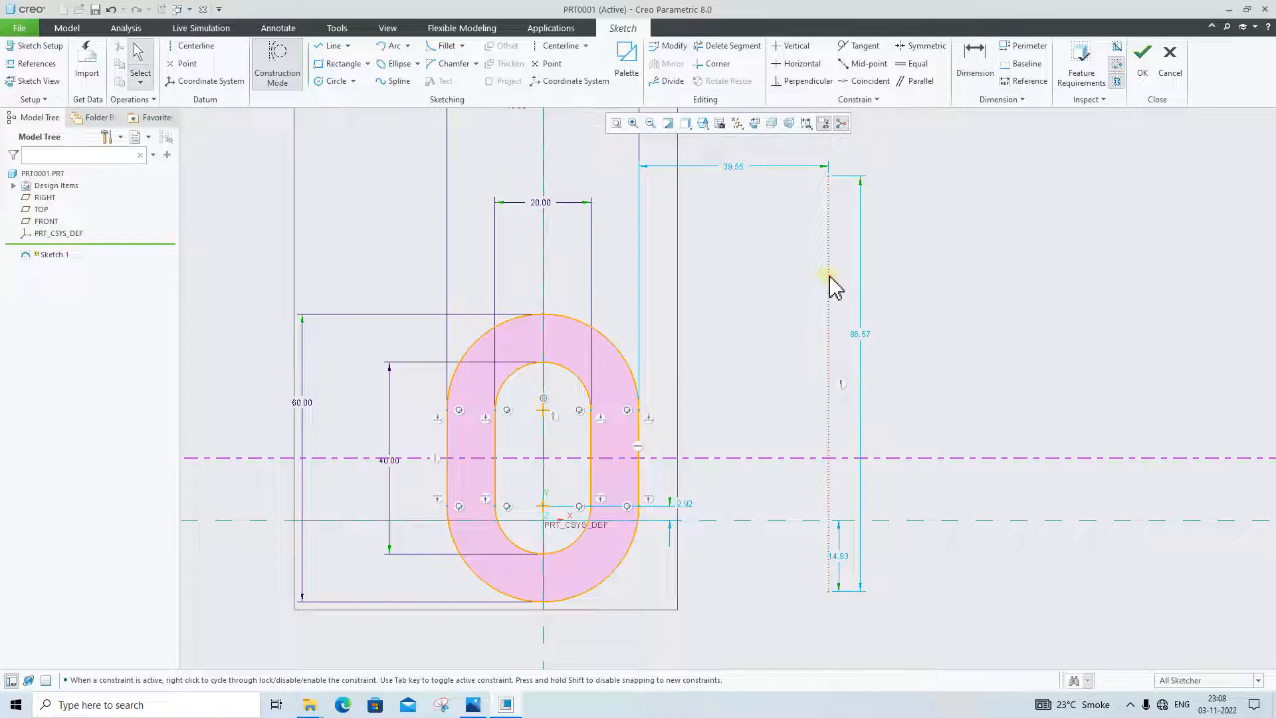
{"action": "left_click", "coordinate": [829, 276]}
{"action": "key", "text": "Delete"}
{"action": "left_click", "coordinate": [276, 57]}
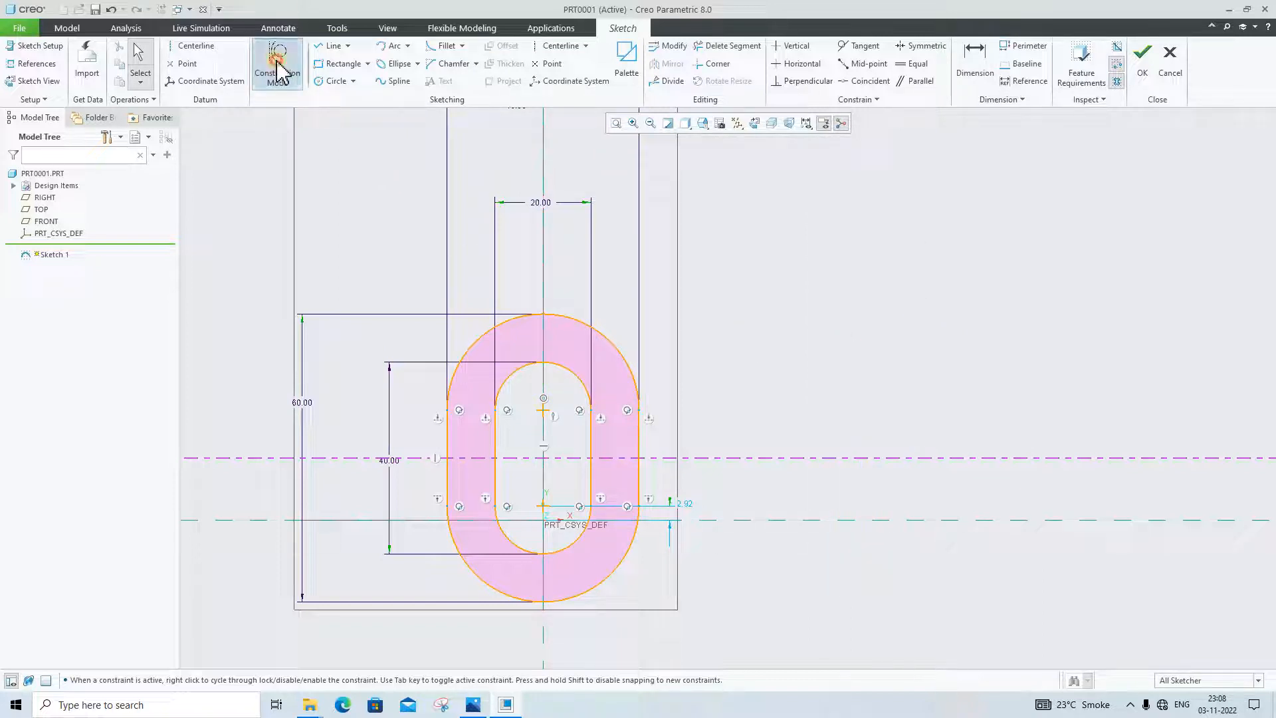
{"action": "left_click", "coordinate": [200, 44]}
{"action": "left_click", "coordinate": [795, 179]}
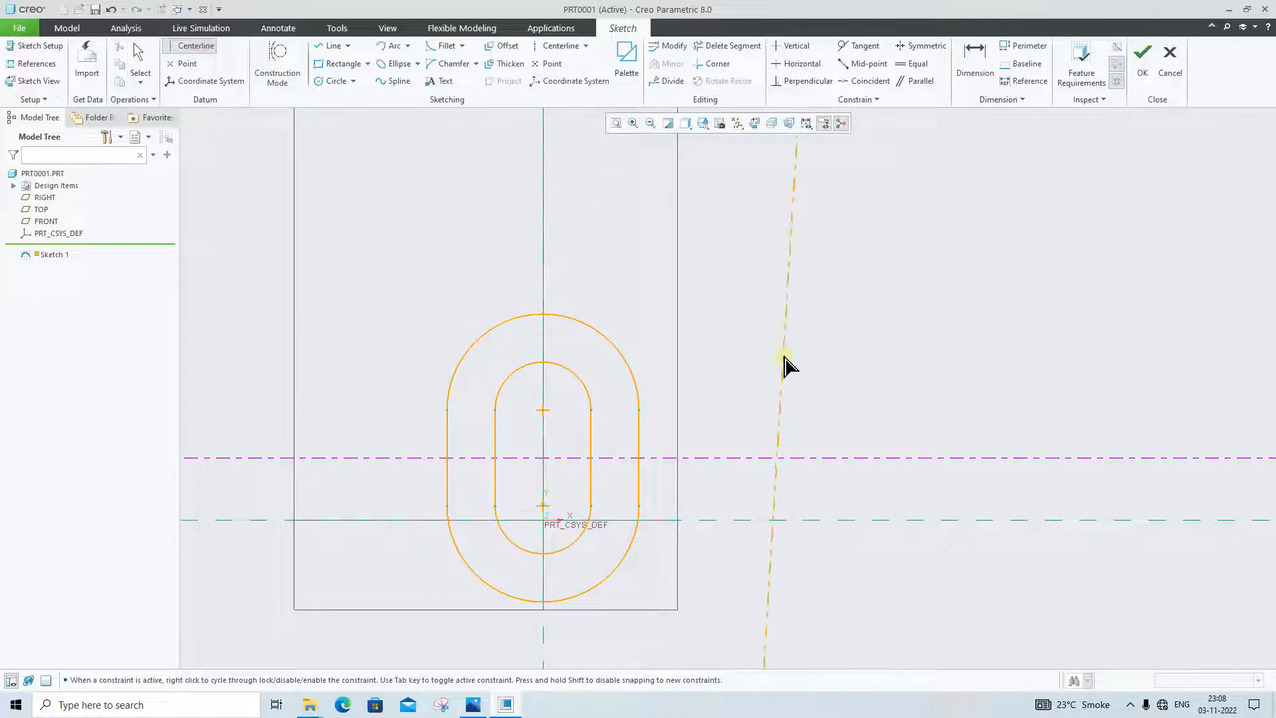
{"action": "left_click", "coordinate": [783, 362]}
{"action": "middle_click", "coordinate": [861, 363]}
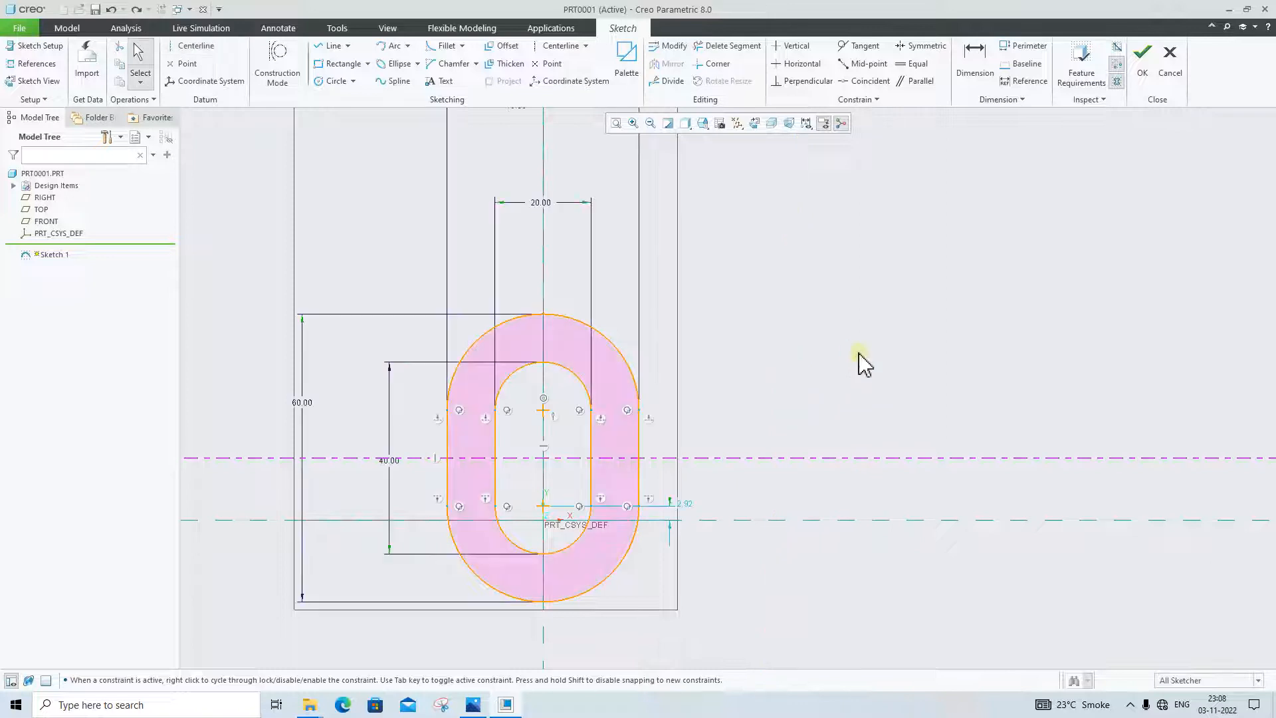
Step: Draw a vertical centerline about 21 to the right of the outer racetrack's straight side
{"action": "left_click", "coordinate": [199, 47]}
{"action": "left_click", "coordinate": [742, 183]}
{"action": "left_click", "coordinate": [743, 427]}
{"action": "middle_click", "coordinate": [846, 450]}
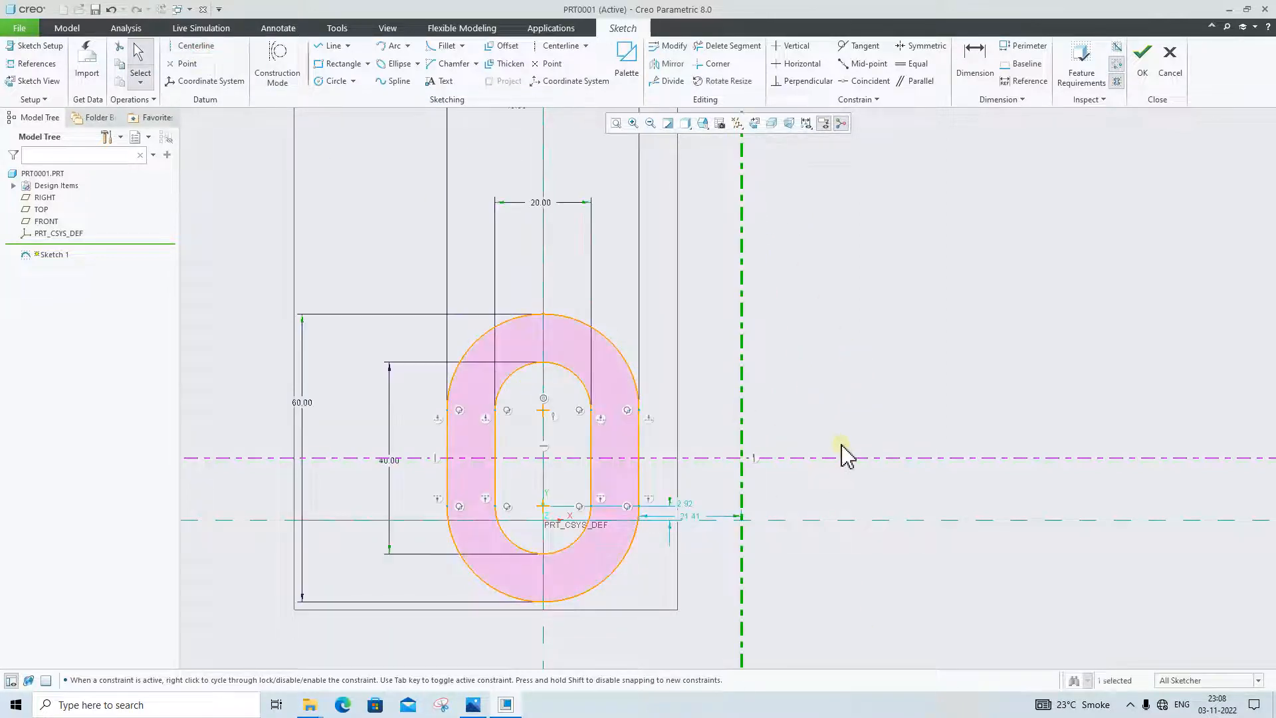
{"action": "scroll", "coordinate": [718, 490], "scroll_direction": "down", "scroll_amount": 1}
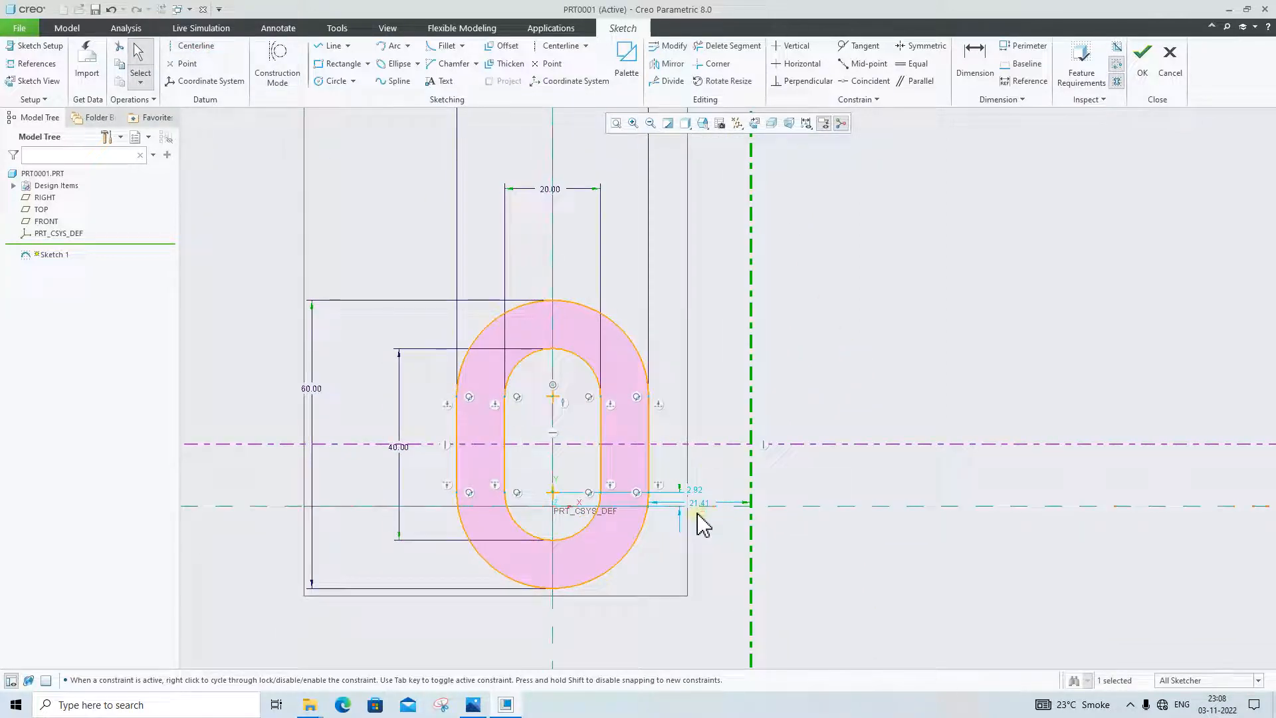
Step: Dimension the distance between the racetracks' vertical axis and the new centerline, and set it to 60
{"action": "left_click", "coordinate": [975, 60]}
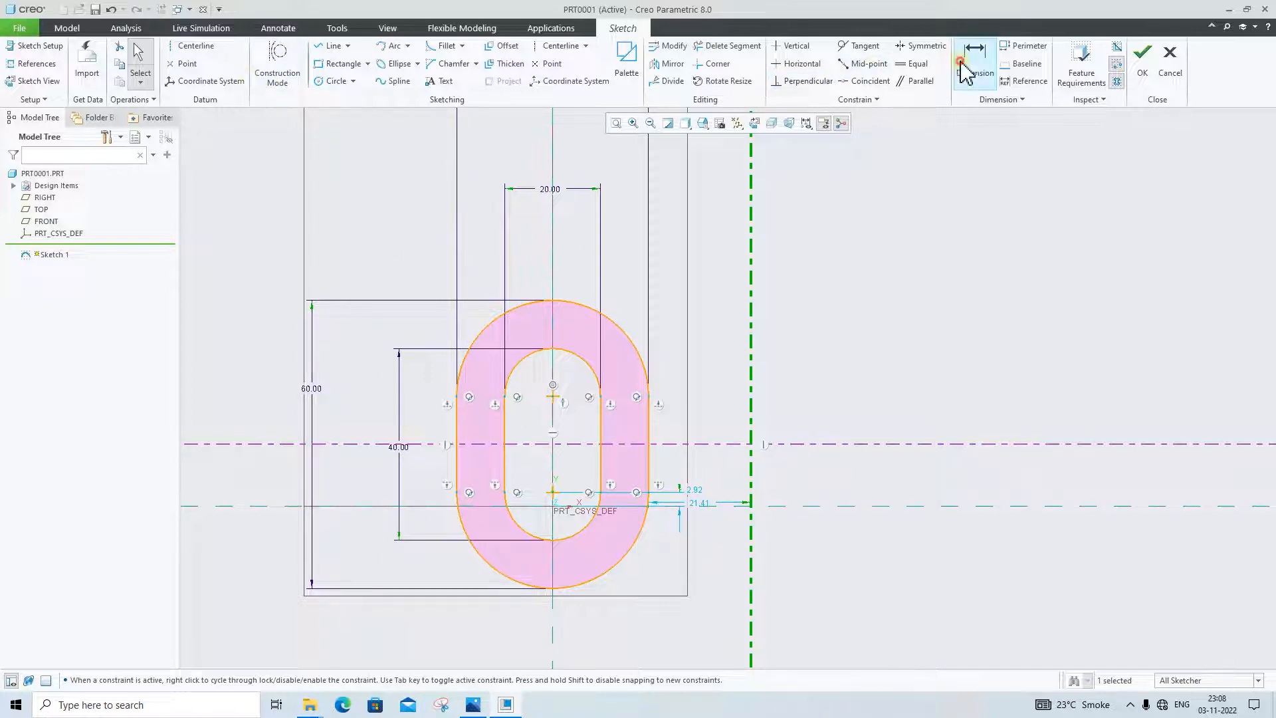
{"action": "left_click", "coordinate": [554, 241]}
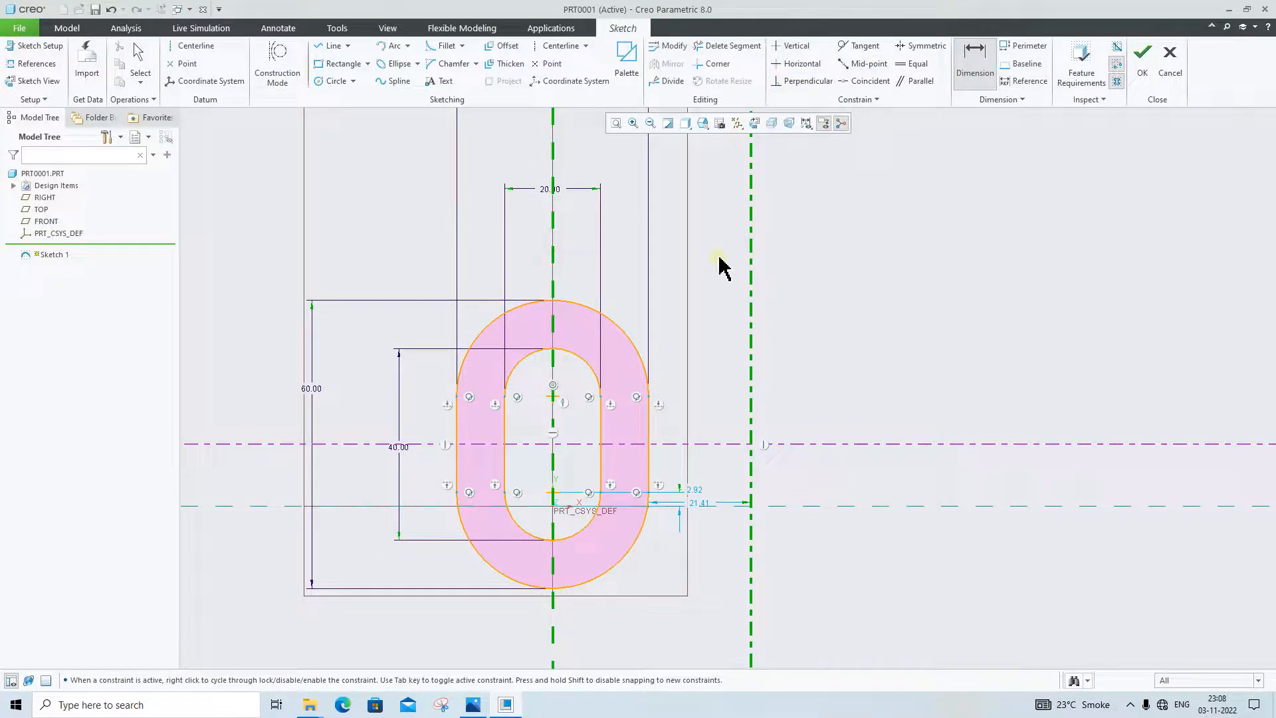
{"action": "middle_click", "coordinate": [709, 253]}
{"action": "key", "text": "BackSpace"}
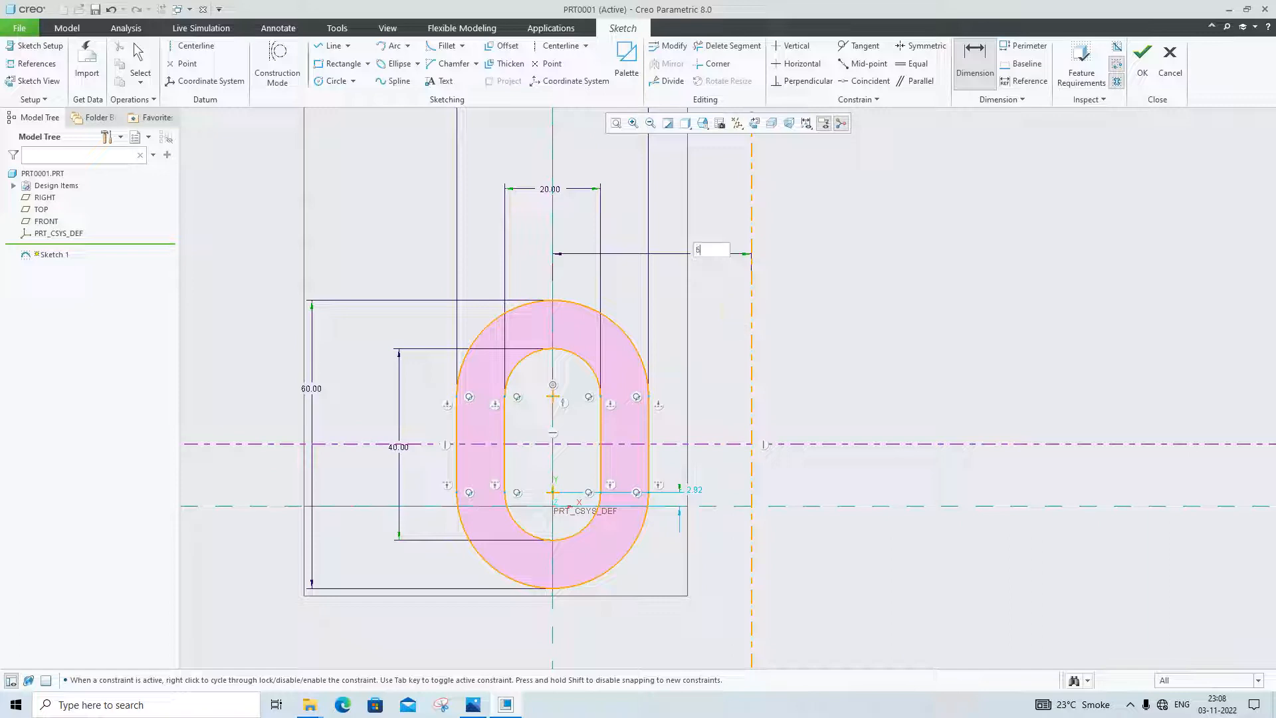
{"action": "key", "text": "Return"}
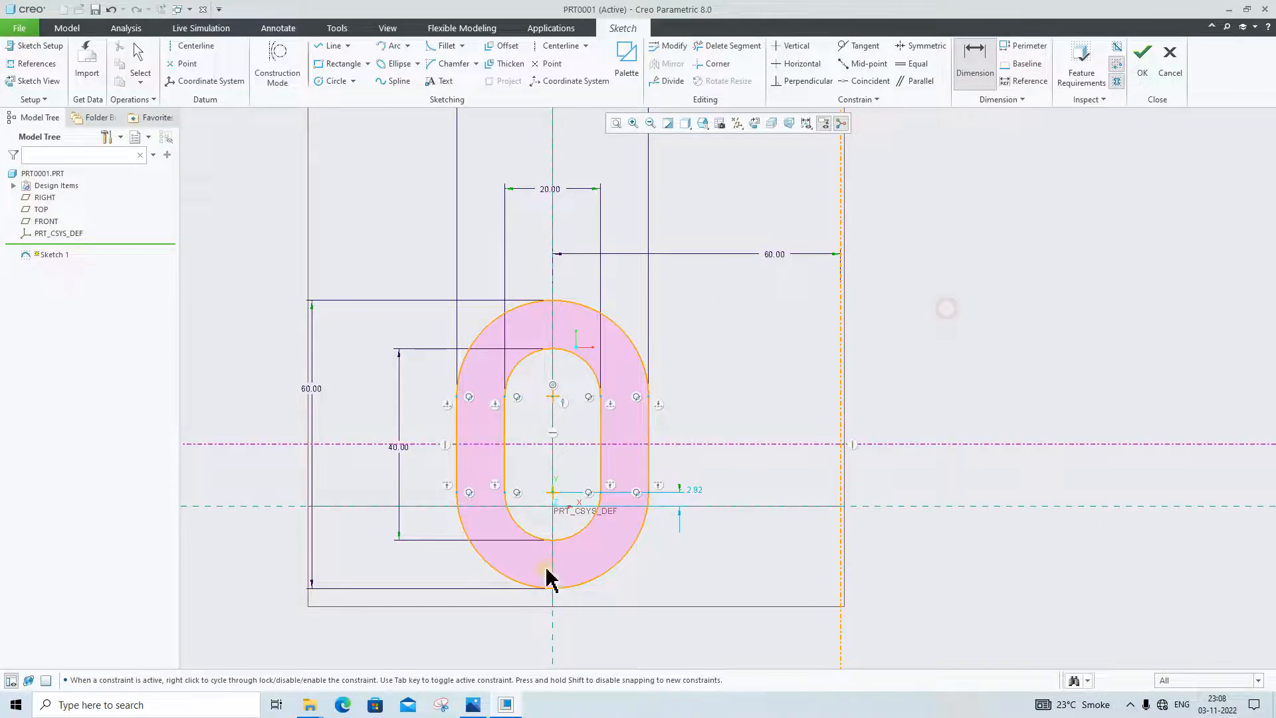
Step: Mirror both racetracks about the vertical centerline to create the second lobe's profile
{"action": "left_click", "coordinate": [472, 705]}
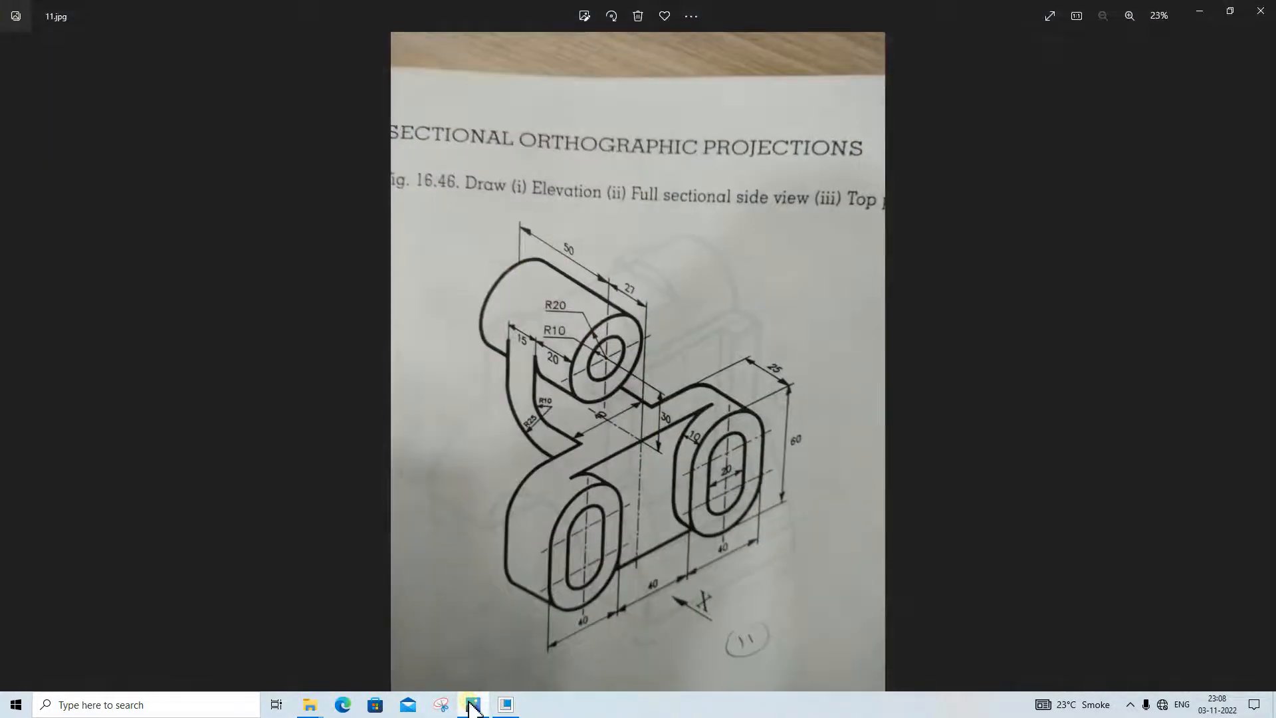
{"action": "left_click", "coordinate": [473, 705]}
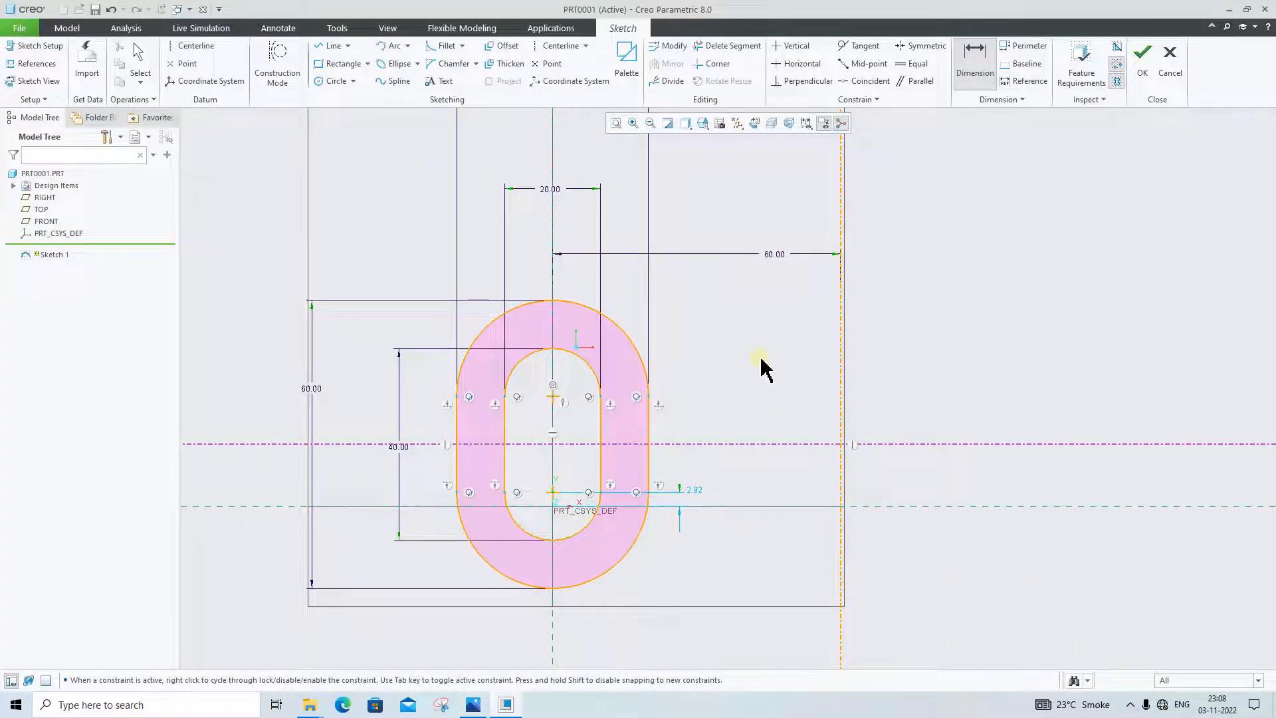
{"action": "left_click", "coordinate": [841, 312]}
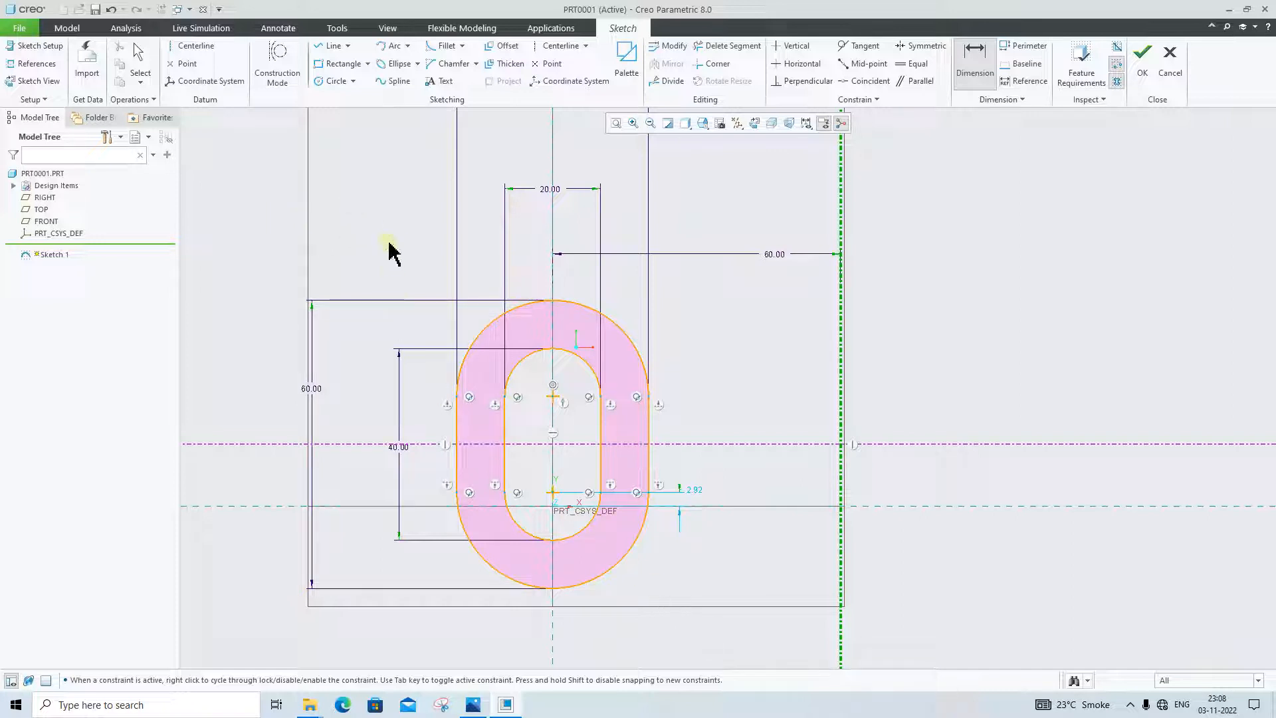
{"action": "middle_click", "coordinate": [978, 200]}
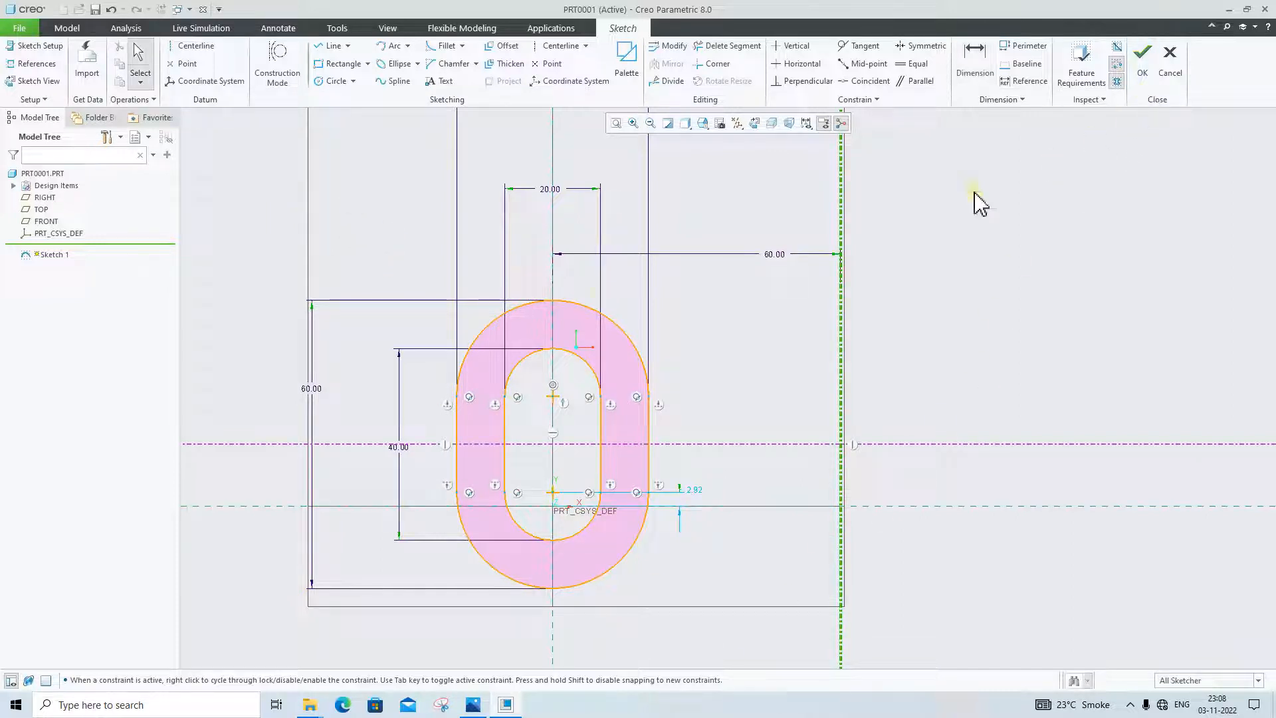
{"action": "mouse_move", "coordinate": [361, 197]}
{"action": "left_mouse_down"}
{"action": "mouse_move", "coordinate": [685, 705]}
{"action": "mouse_move", "coordinate": [711, 669]}
{"action": "left_mouse_up"}
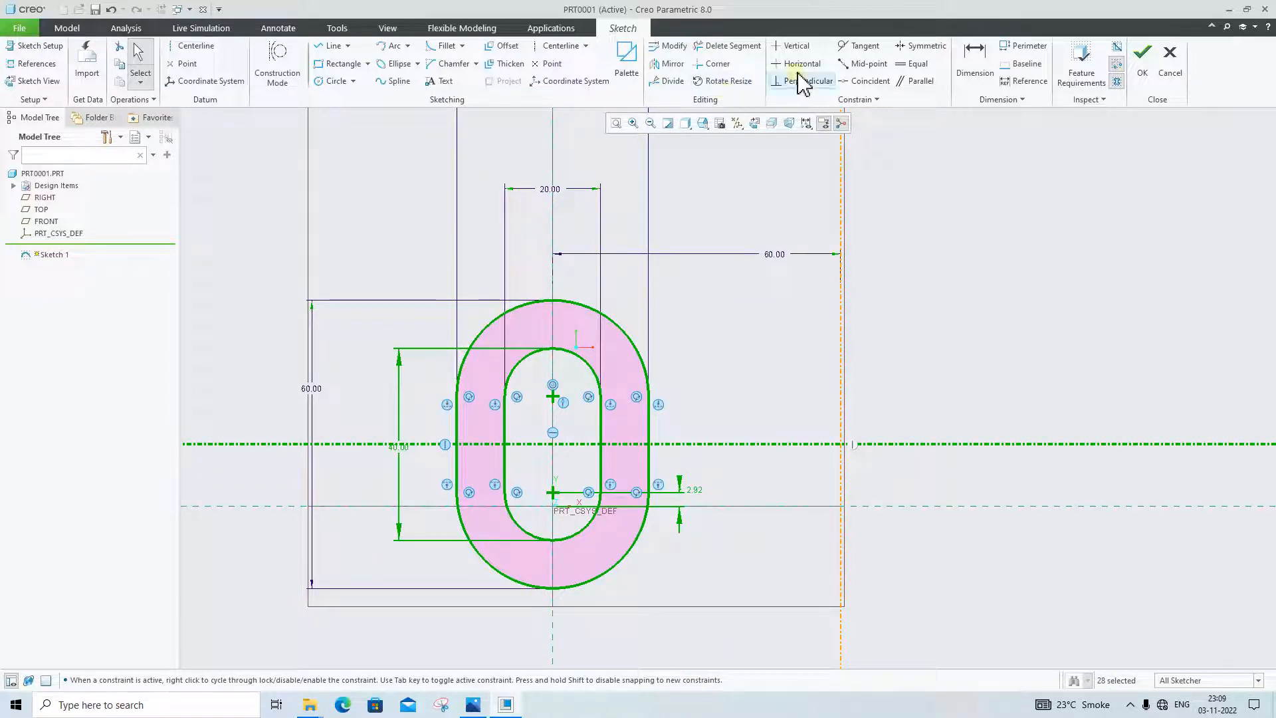
{"action": "left_click", "coordinate": [665, 63]}
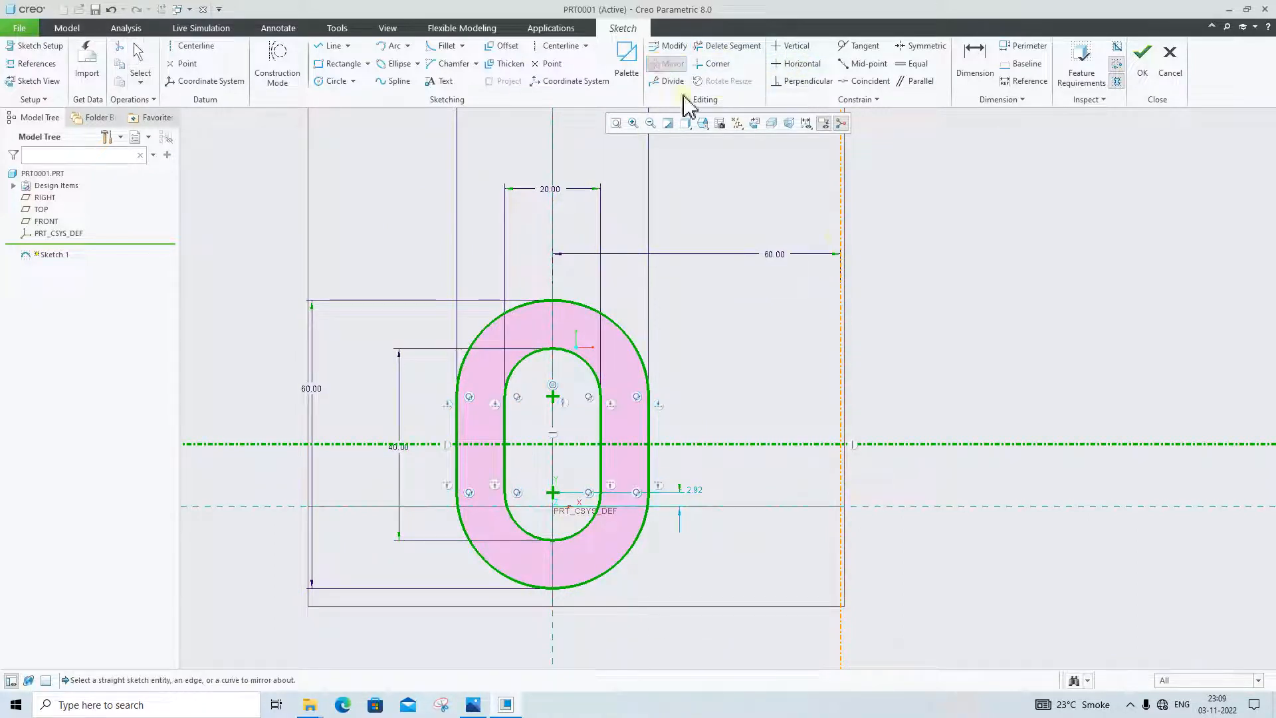
{"action": "left_click", "coordinate": [841, 246]}
{"action": "scroll", "coordinate": [1062, 390], "scroll_direction": "up", "scroll_amount": 2}
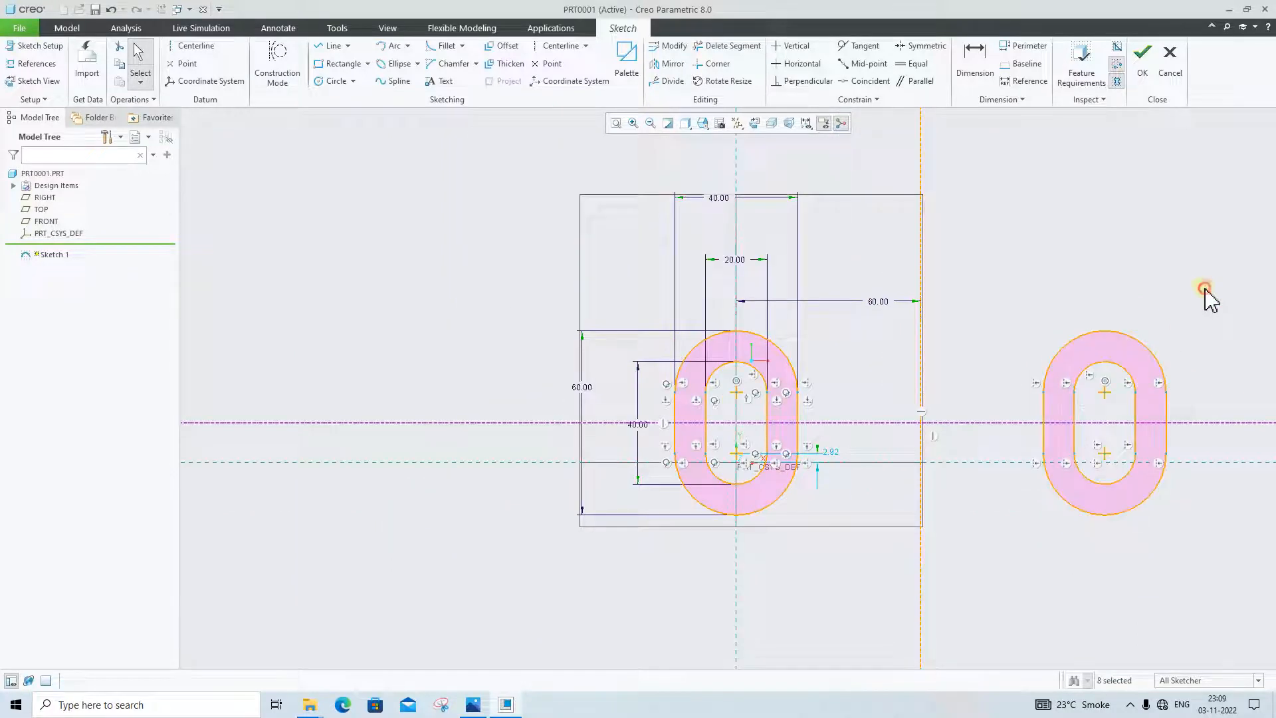
{"action": "scroll", "coordinate": [1249, 411], "scroll_direction": "down", "scroll_amount": 1}
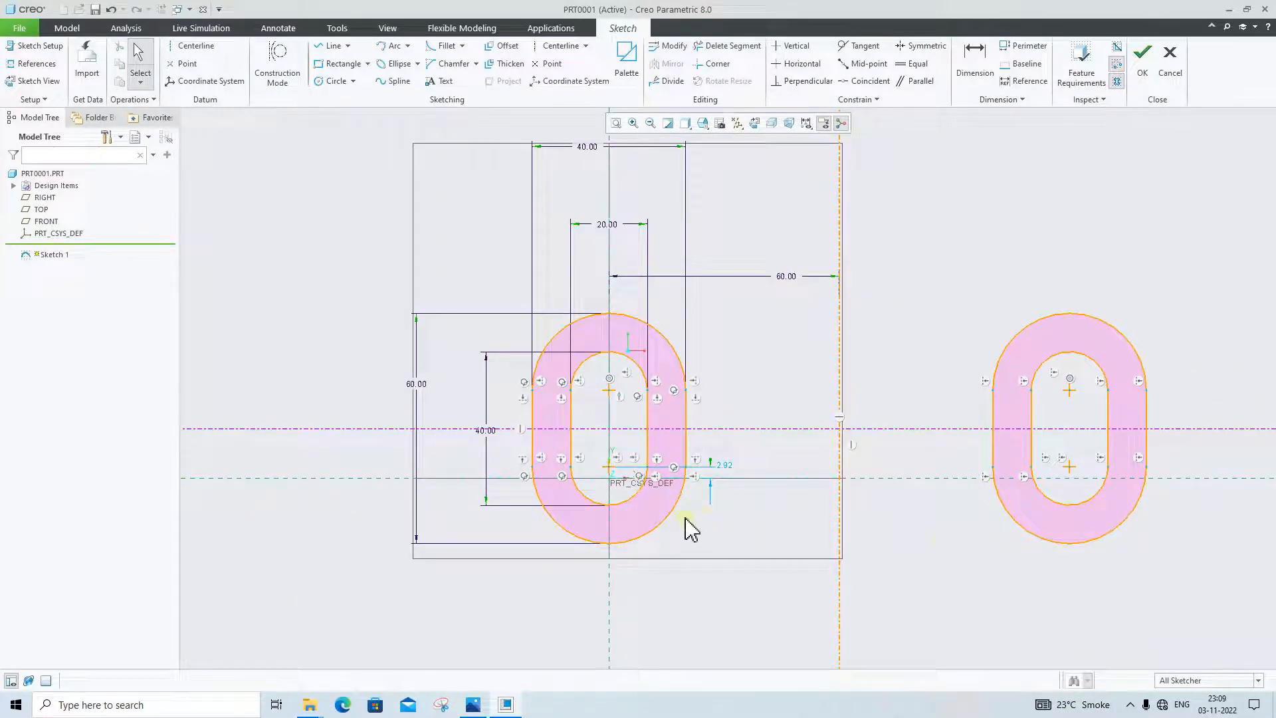
Step: Draw two horizontal lines joining the top and bottom points of the two outer racetracks
{"action": "left_click", "coordinate": [469, 712]}
{"action": "left_click", "coordinate": [468, 711]}
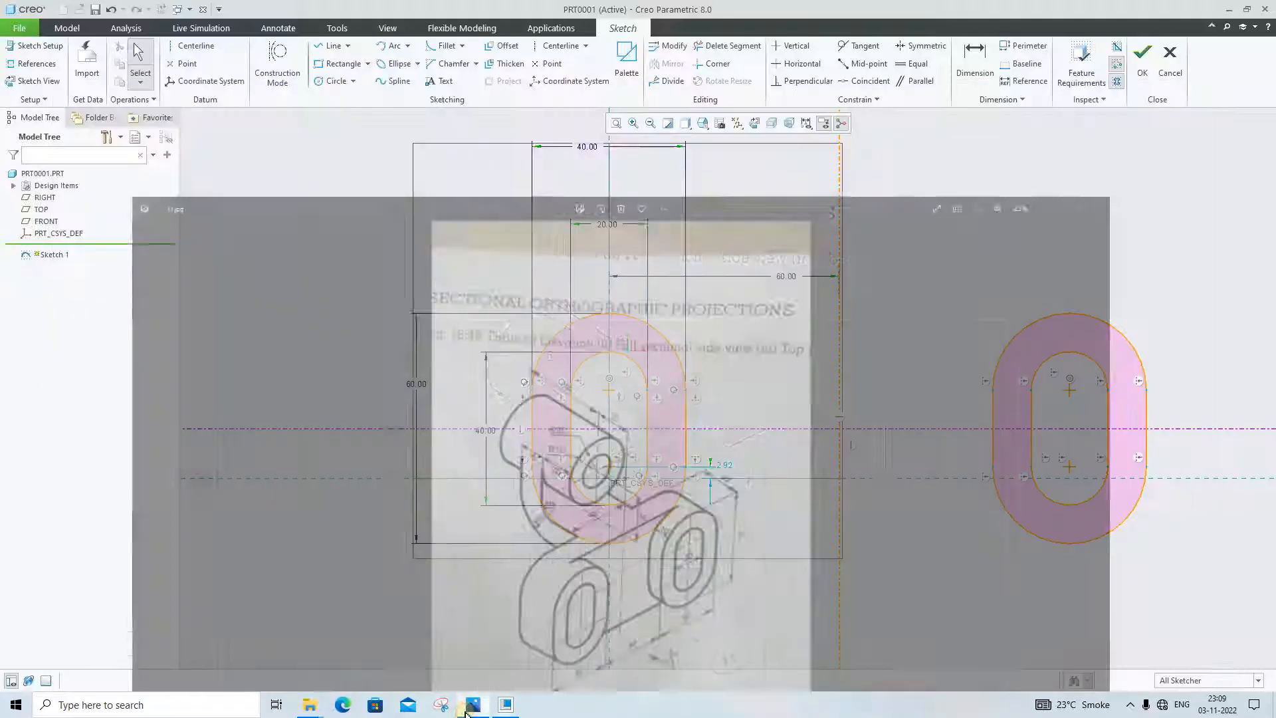
{"action": "left_click", "coordinate": [469, 712]}
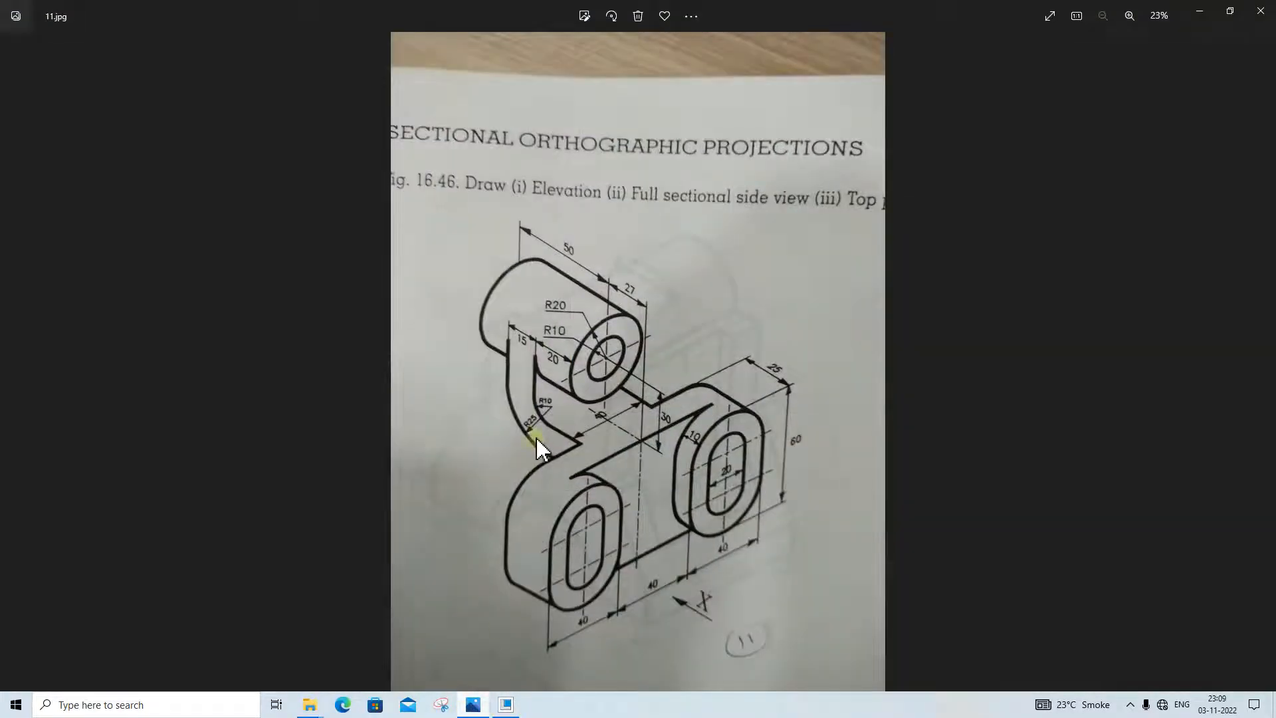
{"action": "left_click", "coordinate": [470, 705]}
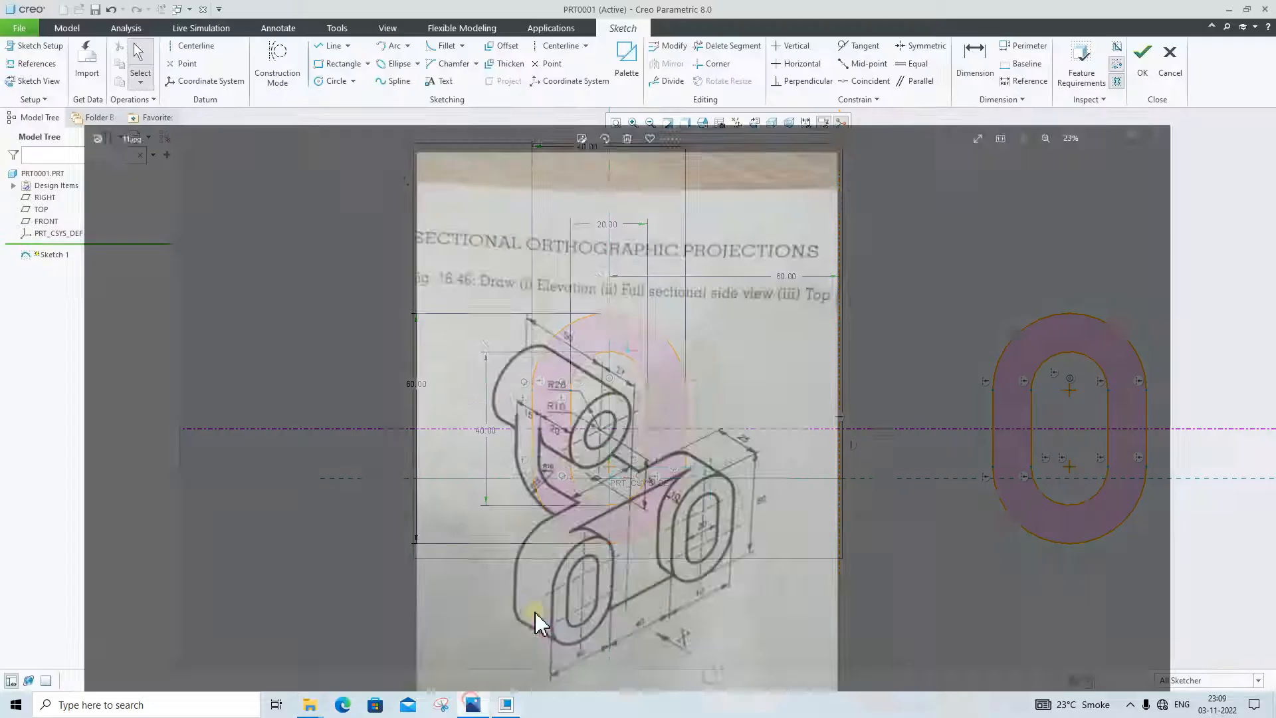
{"action": "left_click", "coordinate": [333, 45]}
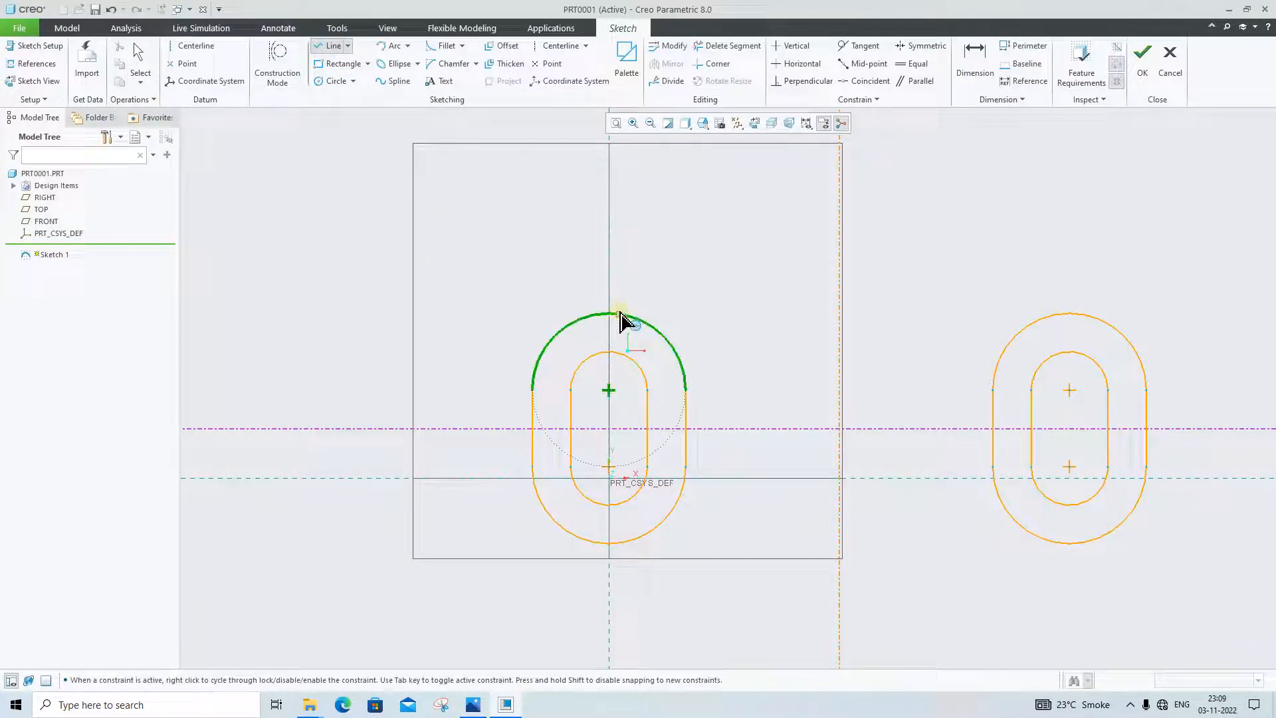
{"action": "left_click", "coordinate": [609, 314]}
{"action": "left_click", "coordinate": [1068, 312]}
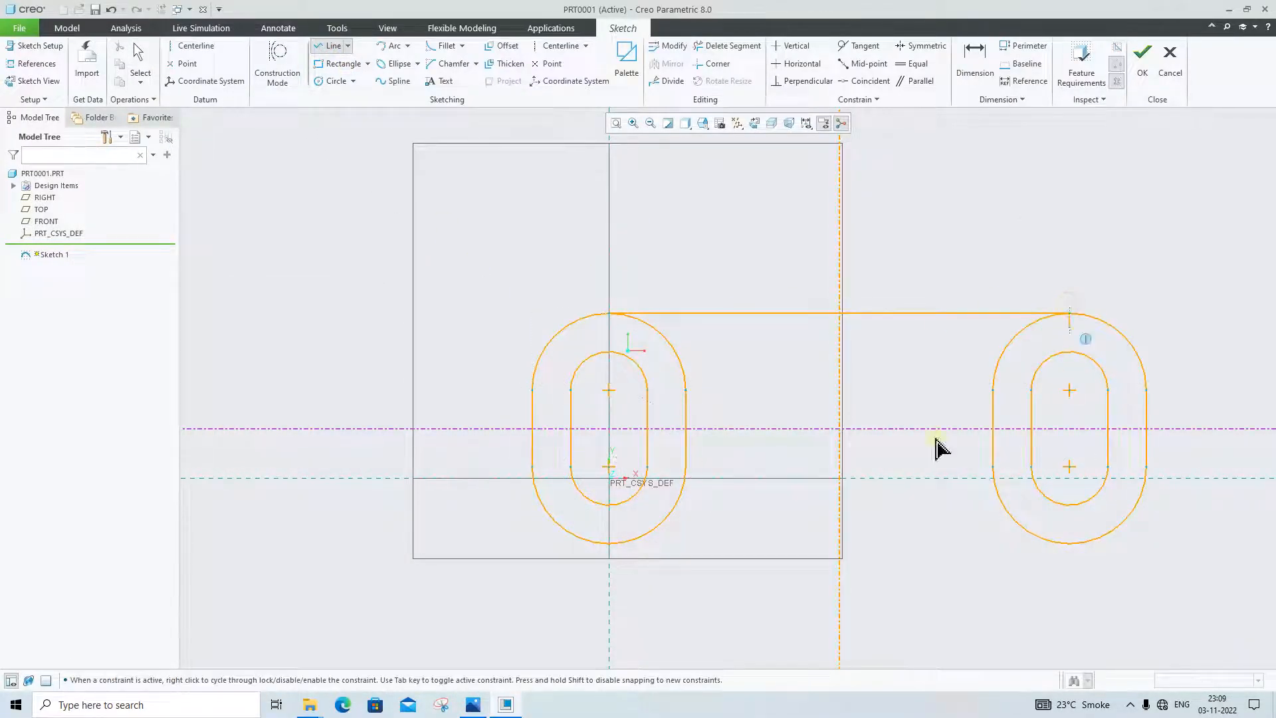
{"action": "left_click", "coordinate": [612, 546]}
{"action": "left_click", "coordinate": [1070, 544]}
{"action": "middle_click", "coordinate": [778, 625]}
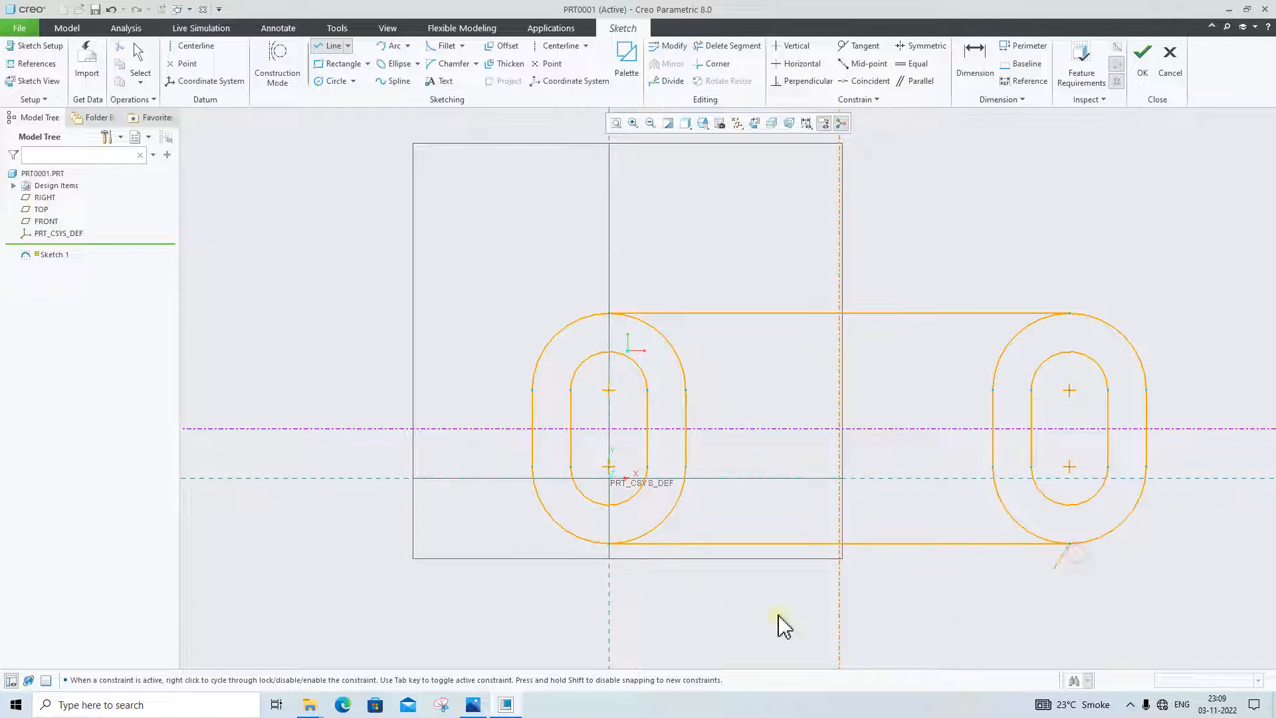
{"action": "middle_click", "coordinate": [557, 644]}
Step: Check the reference drawing and delete both horizontal lines connecting the racetracks
{"action": "left_click", "coordinate": [473, 709]}
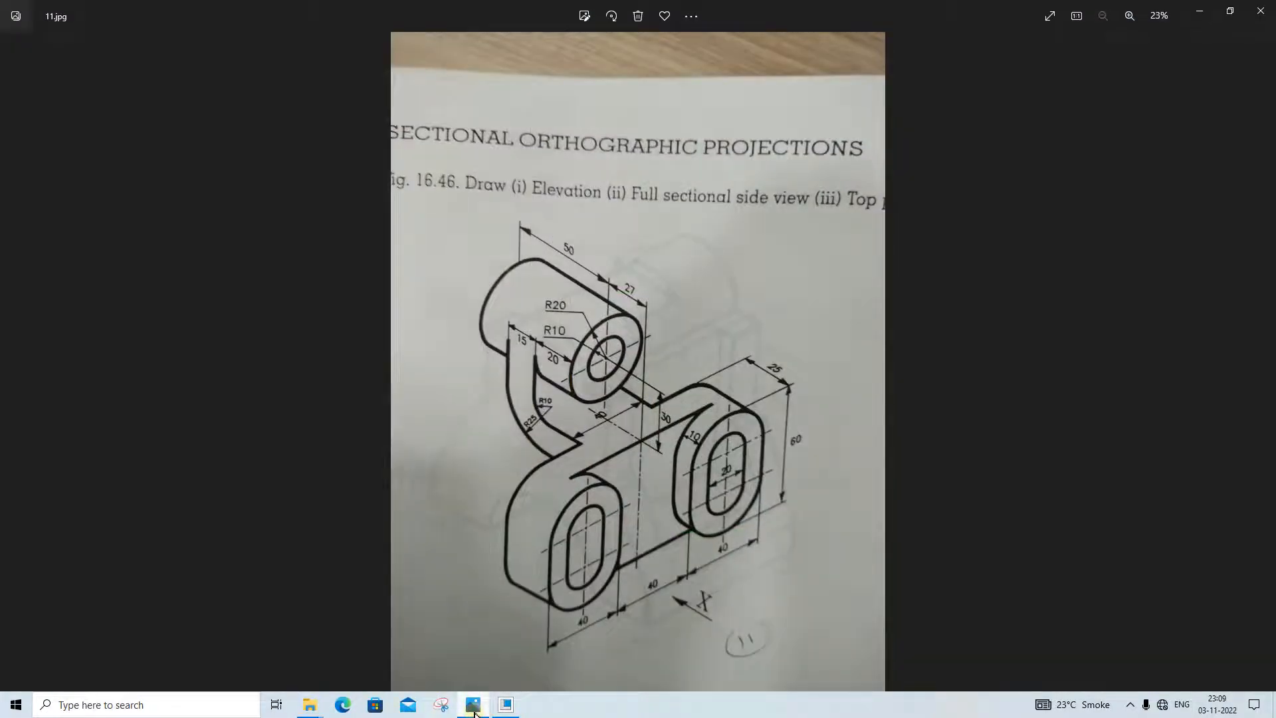
{"action": "left_click", "coordinate": [473, 709]}
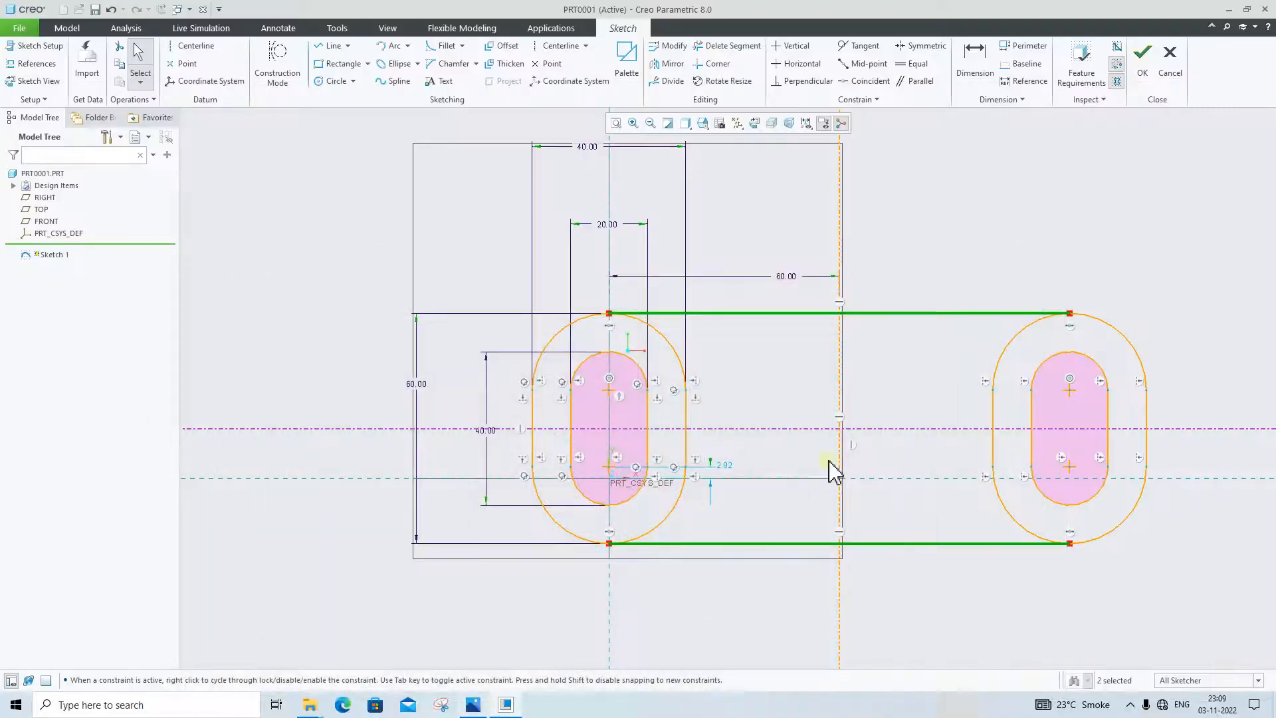
{"action": "left_click", "coordinate": [1098, 231]}
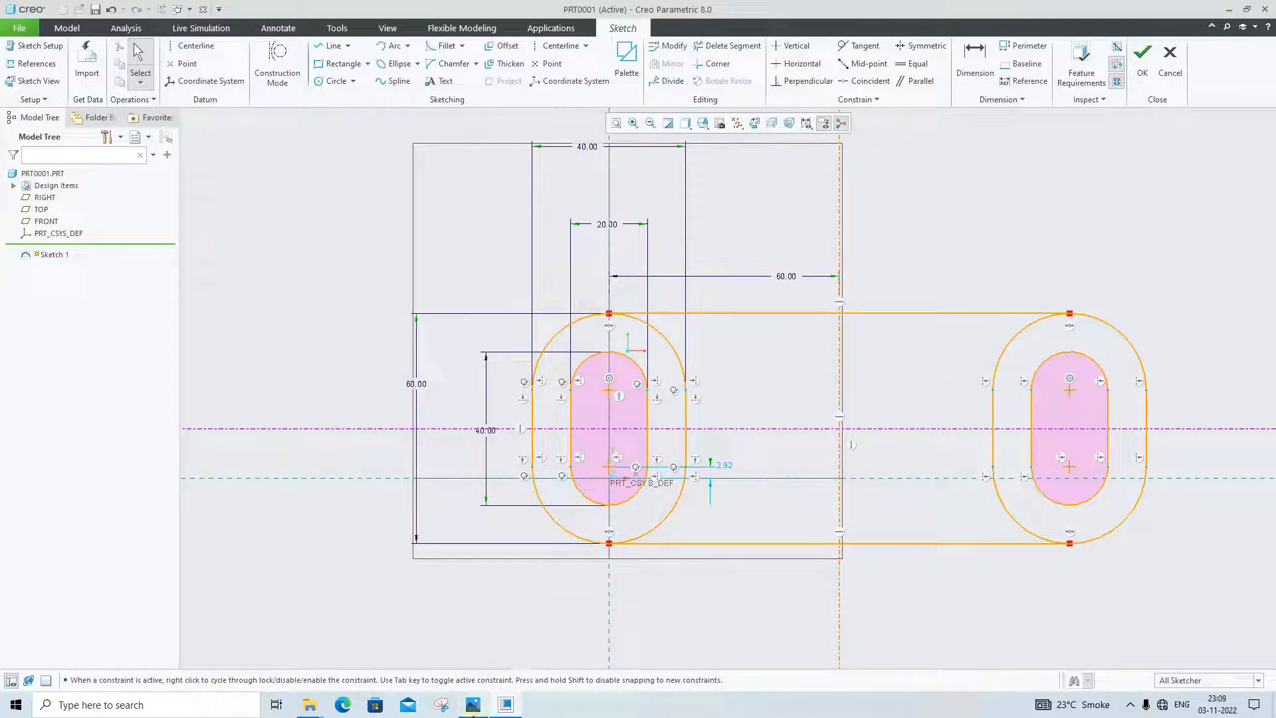
{"action": "left_click", "coordinate": [868, 315]}
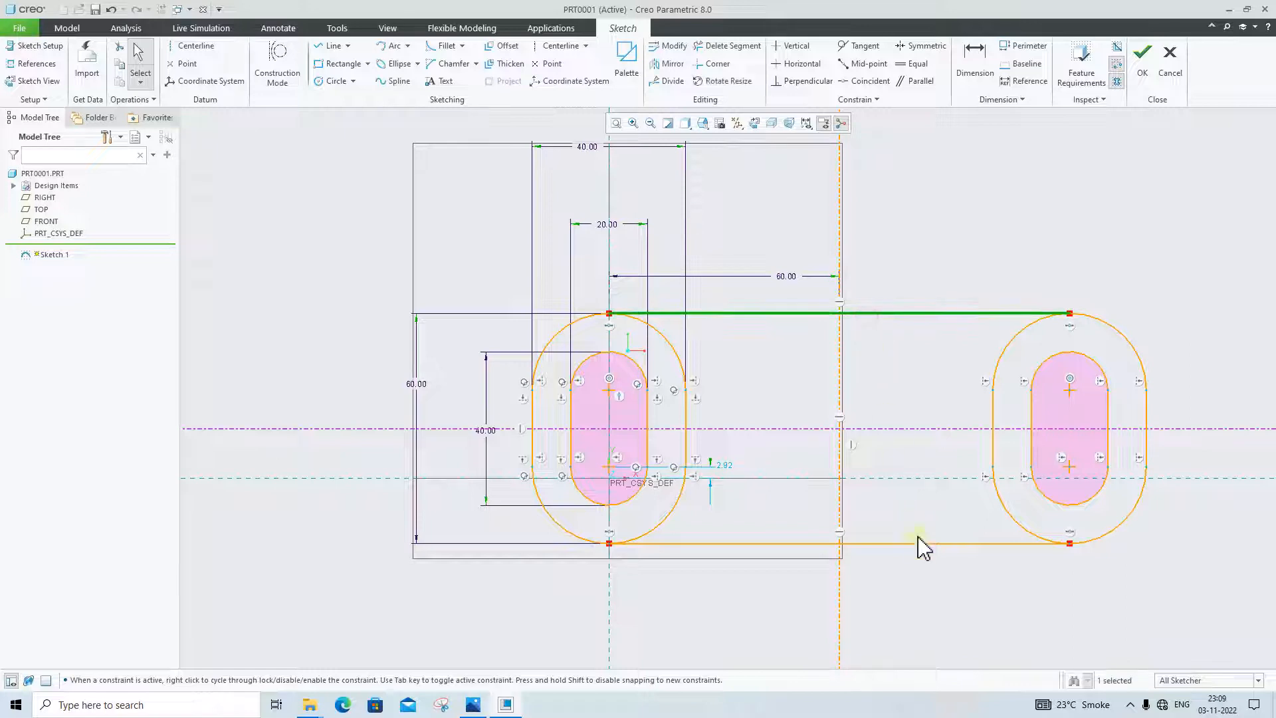
{"action": "key", "text": "Delete"}
{"action": "left_click", "coordinate": [931, 544]}
{"action": "key", "text": "Delete"}
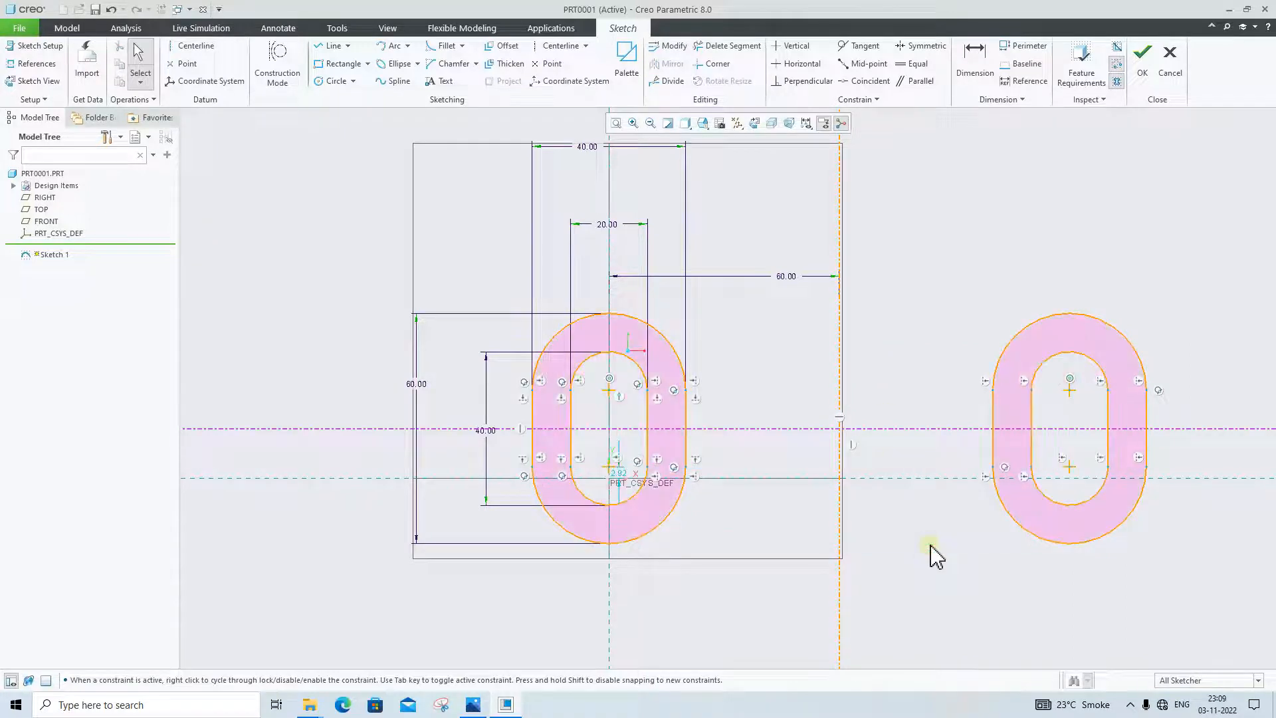
Step: Finish the lobe sketch and extrude the two racetrack rings as a solid to a depth of 25
{"action": "left_click", "coordinate": [473, 705]}
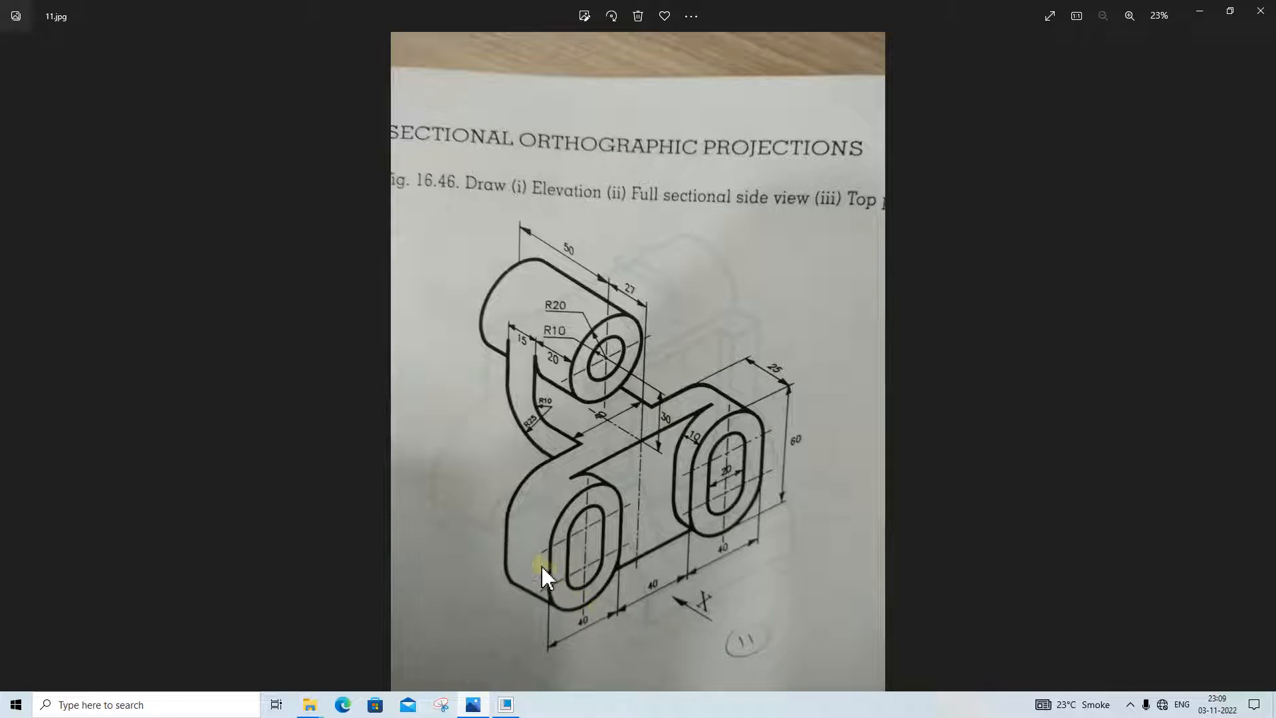
{"action": "left_click", "coordinate": [473, 704]}
{"action": "left_click", "coordinate": [1143, 67]}
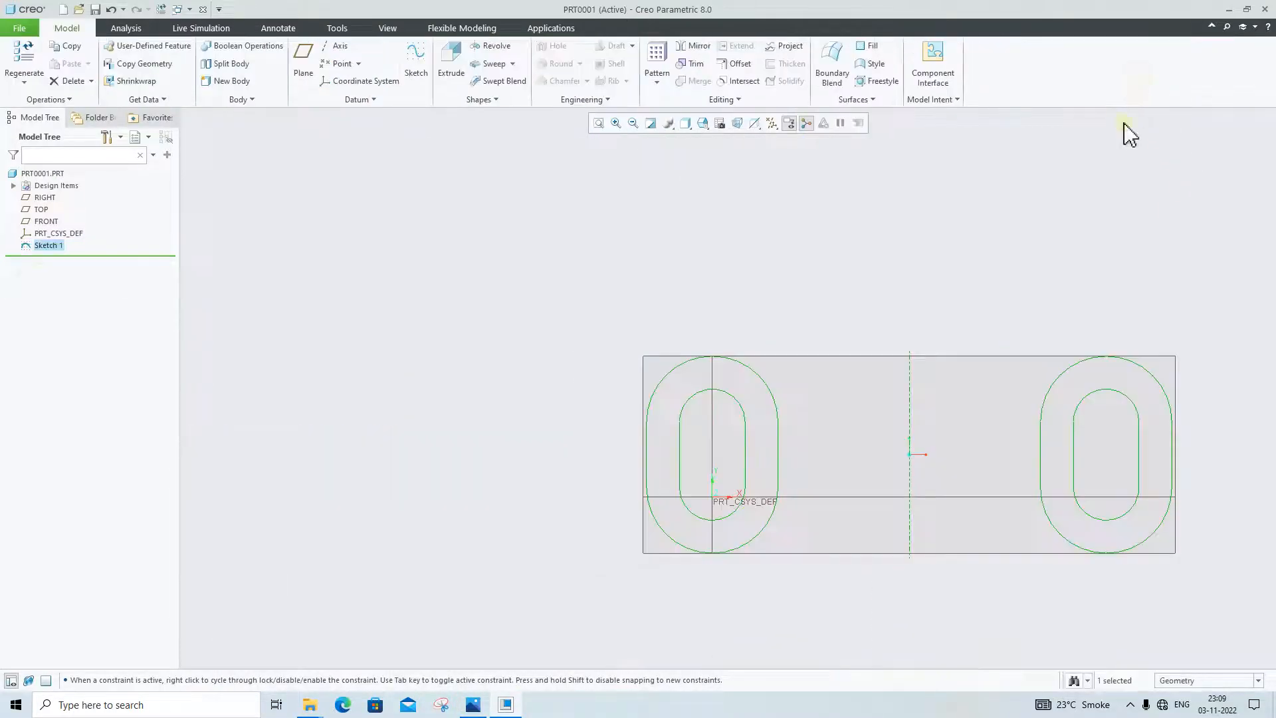
{"action": "left_click", "coordinate": [452, 57]}
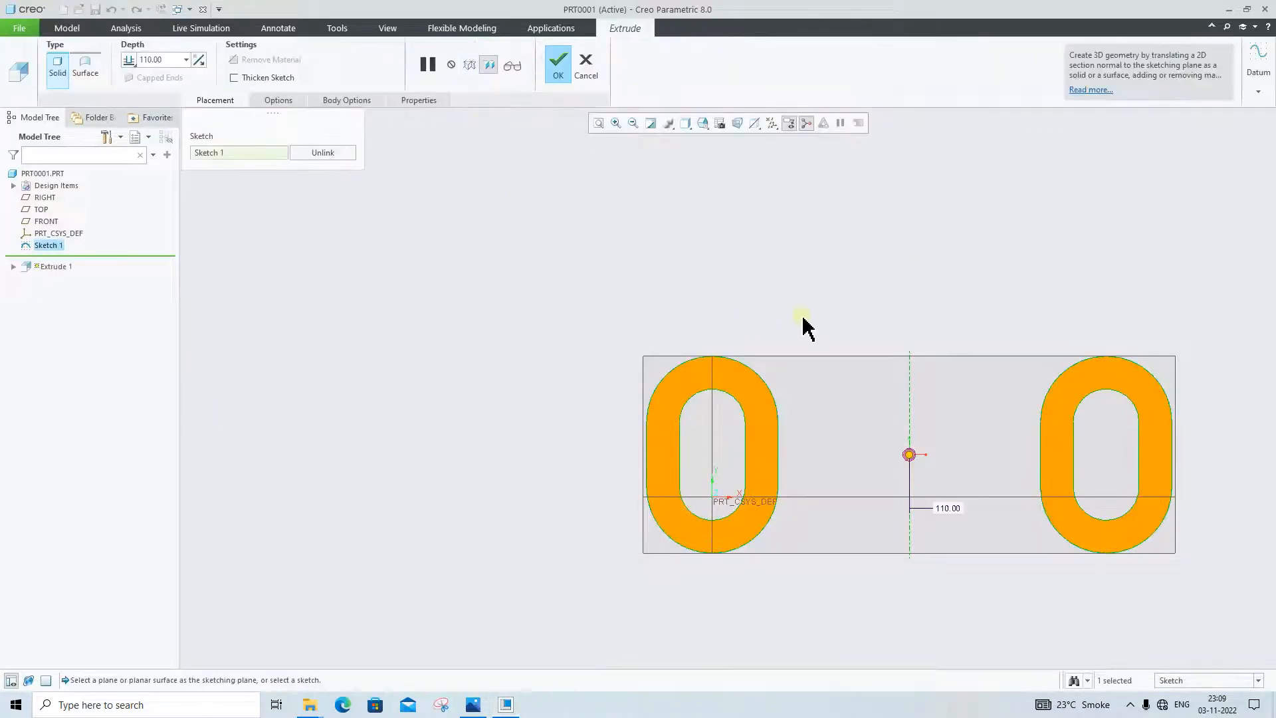
{"action": "middle_click_drag", "start_coordinate": [803, 328], "coordinate": [858, 342]}
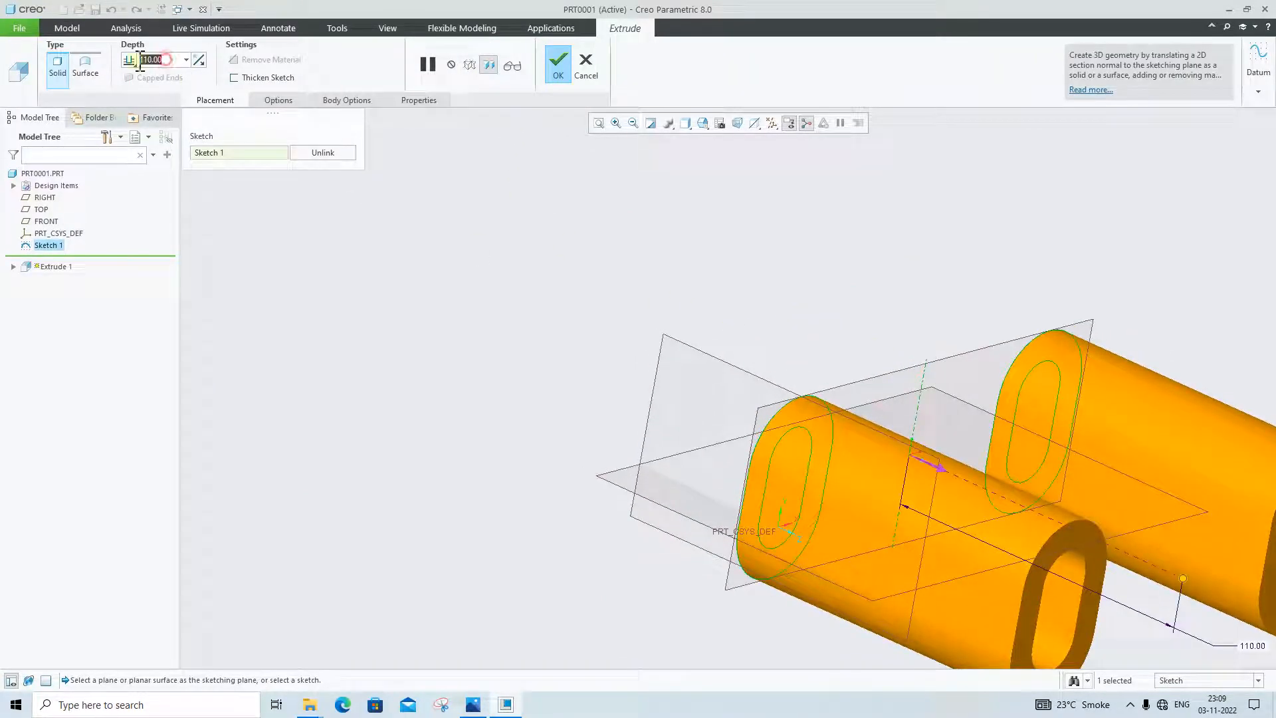
{"action": "type", "text": "25"}
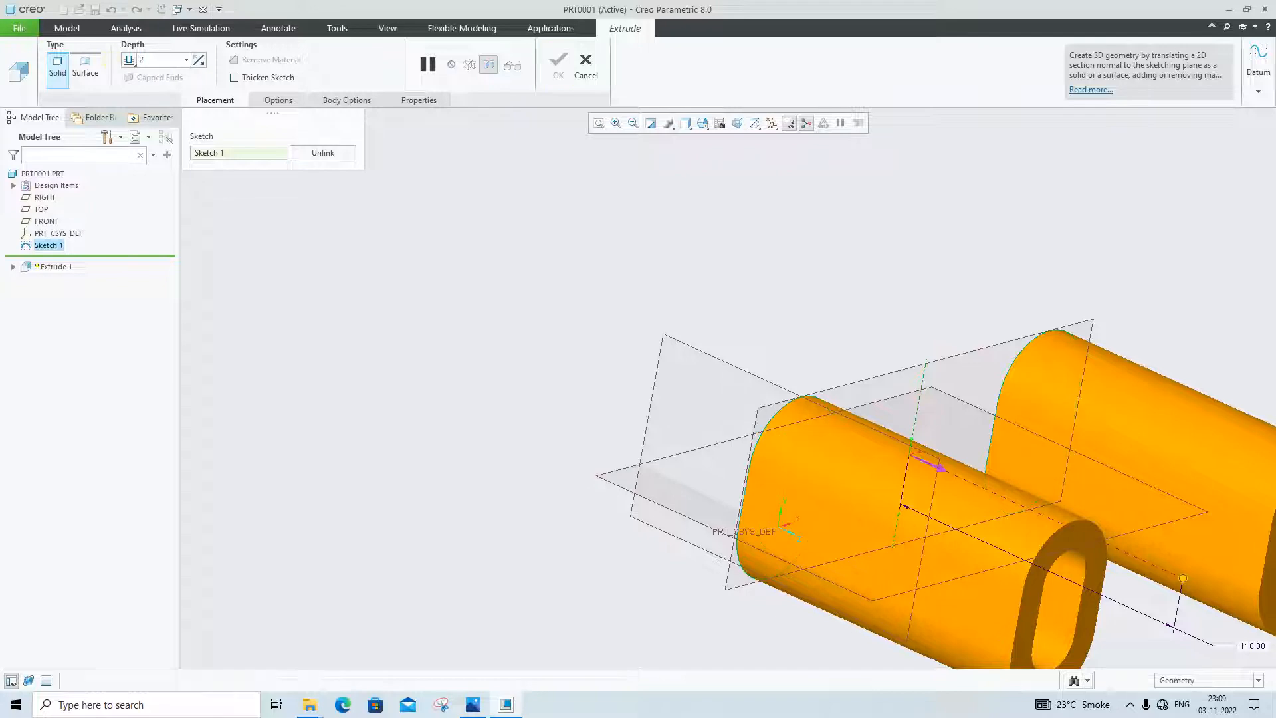
{"action": "key", "text": "Return"}
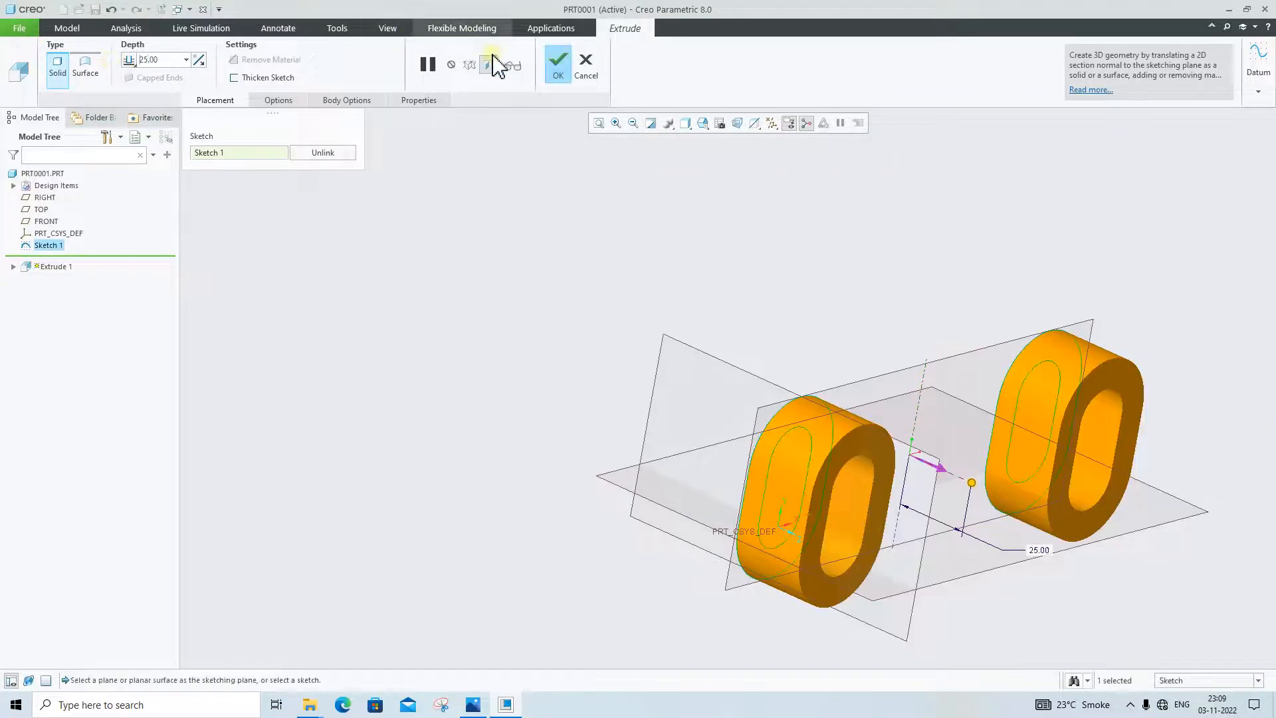
{"action": "left_click", "coordinate": [557, 70]}
Step: Start a new extrude sketch on the rear face of the lobes and orient the view parallel to the sketch plane
{"action": "middle_click_drag", "start_coordinate": [923, 194], "coordinate": [1049, 491]}
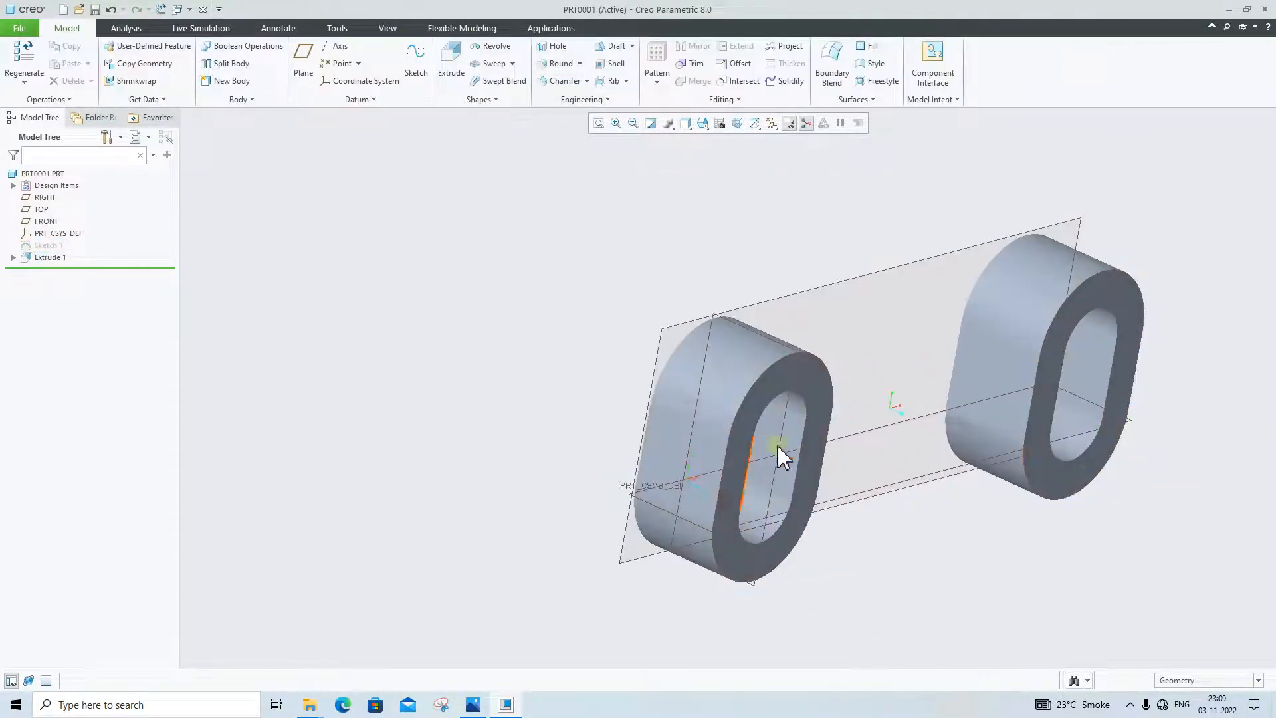
{"action": "middle_click_drag", "start_coordinate": [777, 446], "coordinate": [721, 342]}
{"action": "left_click", "coordinate": [724, 305]}
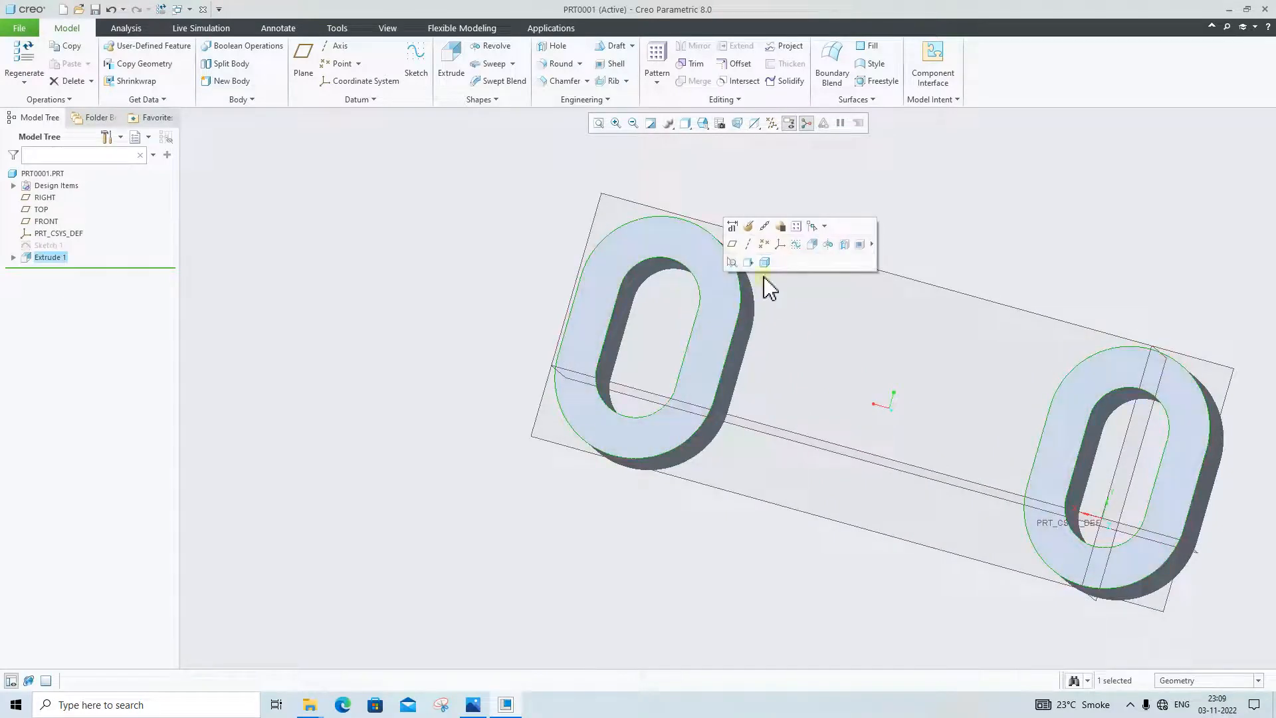
{"action": "left_click", "coordinate": [718, 265]}
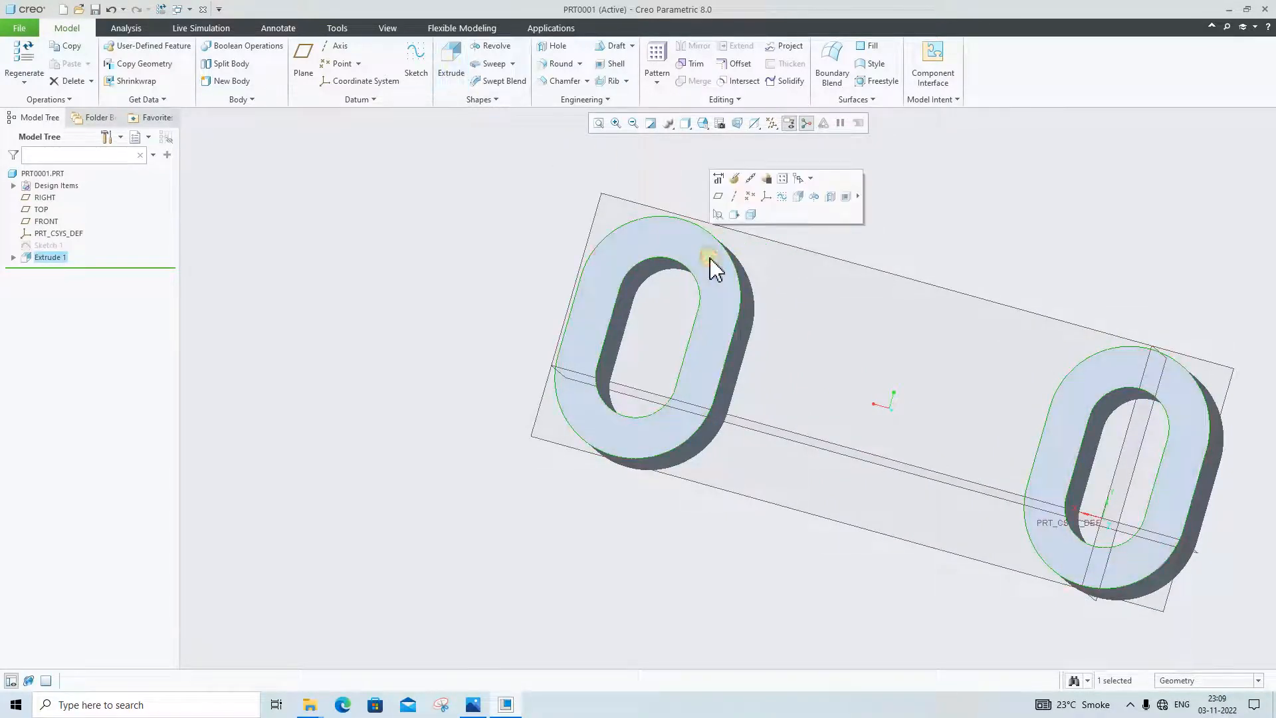
{"action": "left_click", "coordinate": [800, 199]}
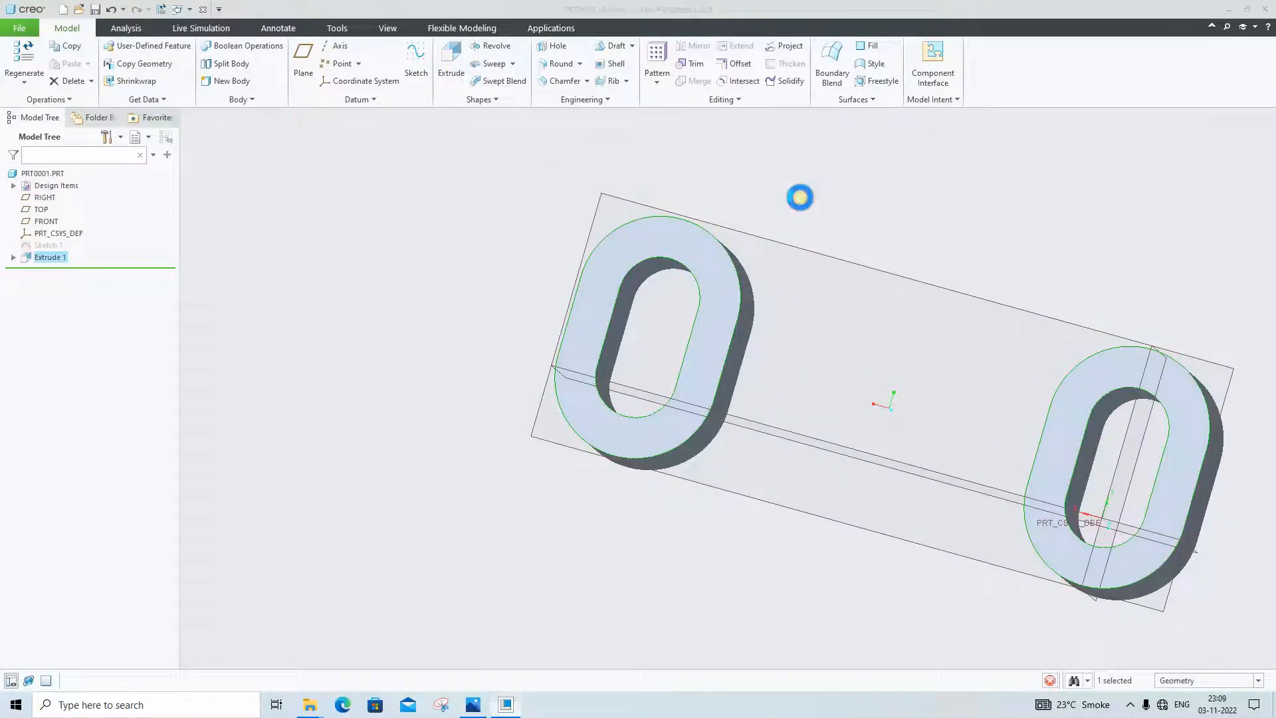
{"action": "mouse_move", "coordinate": [931, 390]}
{"action": "middle_mouse_down"}
{"action": "mouse_move", "coordinate": [854, 407]}
{"action": "mouse_move", "coordinate": [894, 399]}
{"action": "middle_mouse_up"}
{"action": "left_click", "coordinate": [755, 123]}
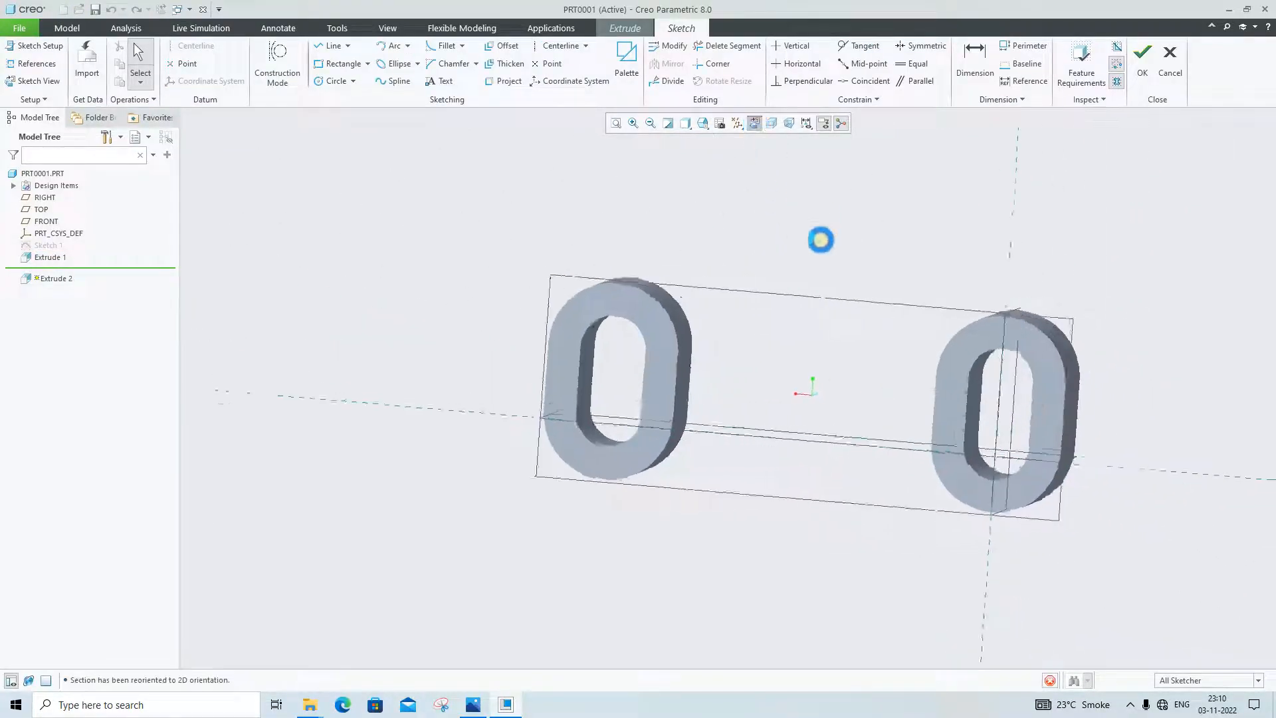
Step: Sketch horizontal lines on the rear face connecting the lobes' topmost points and their bottommost points
{"action": "left_click", "coordinate": [472, 704]}
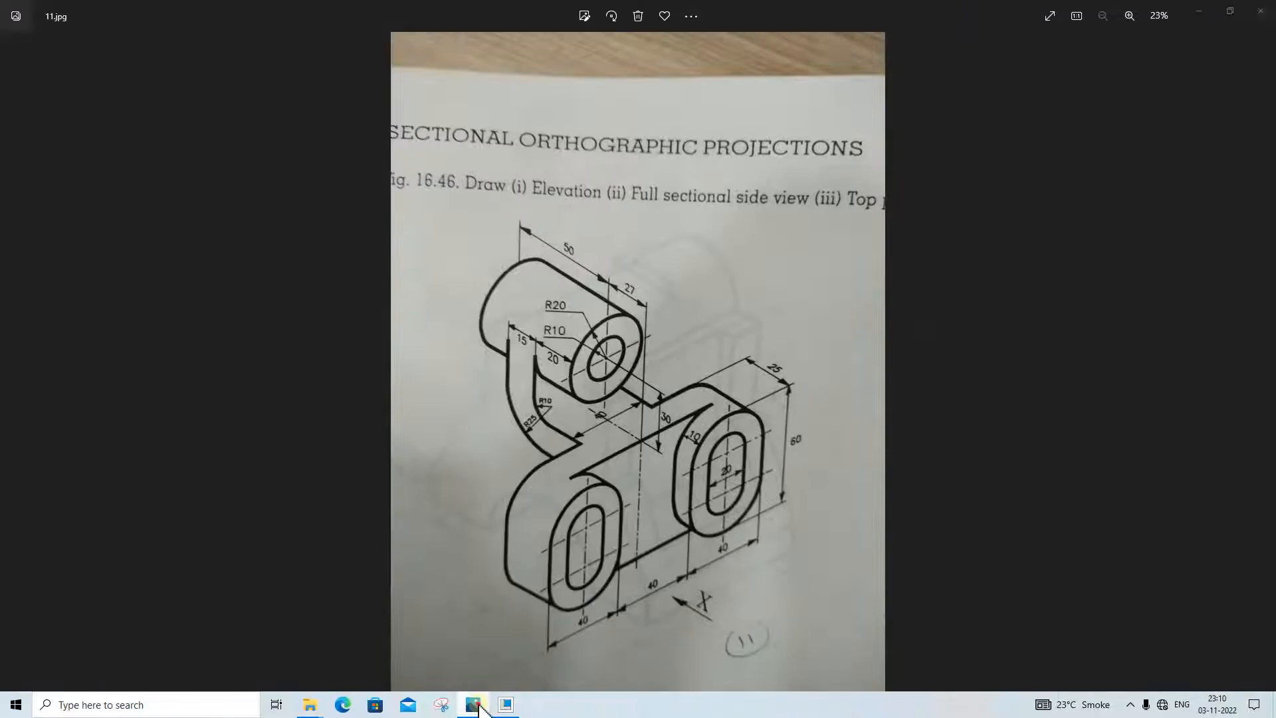
{"action": "left_click", "coordinate": [473, 705]}
{"action": "left_click", "coordinate": [329, 47]}
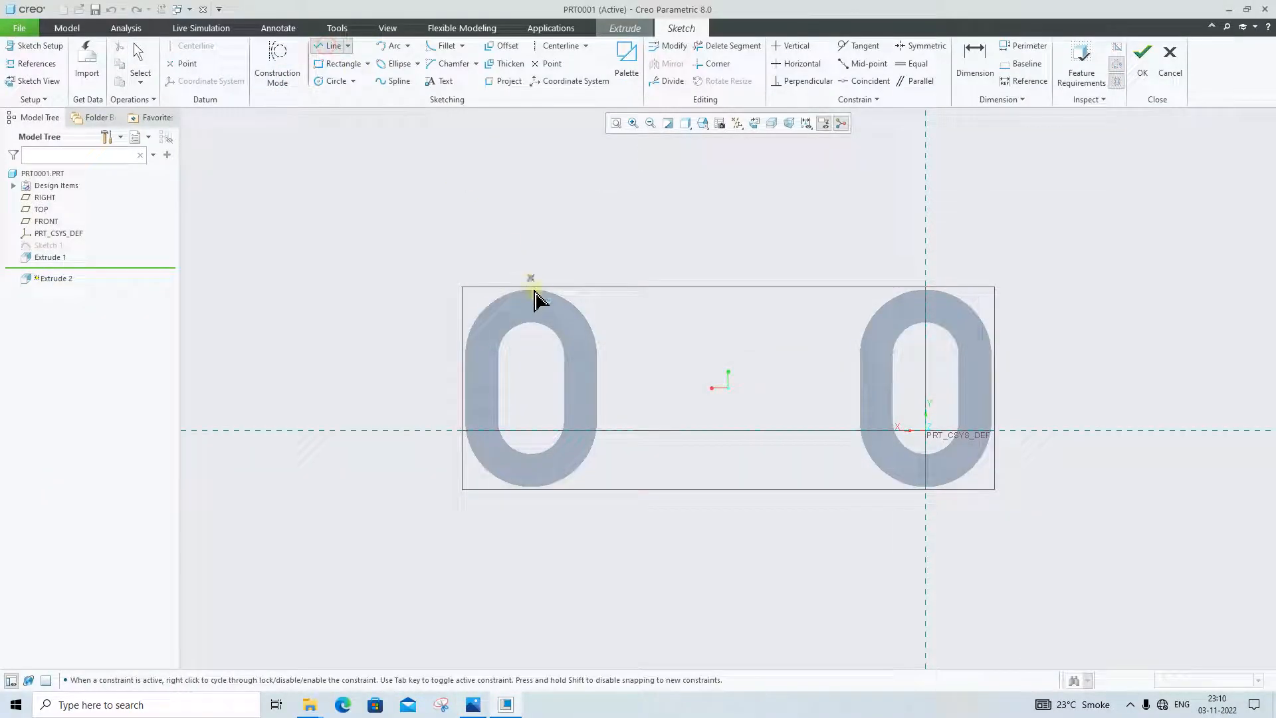
{"action": "left_click", "coordinate": [532, 292]}
{"action": "left_click", "coordinate": [925, 290]}
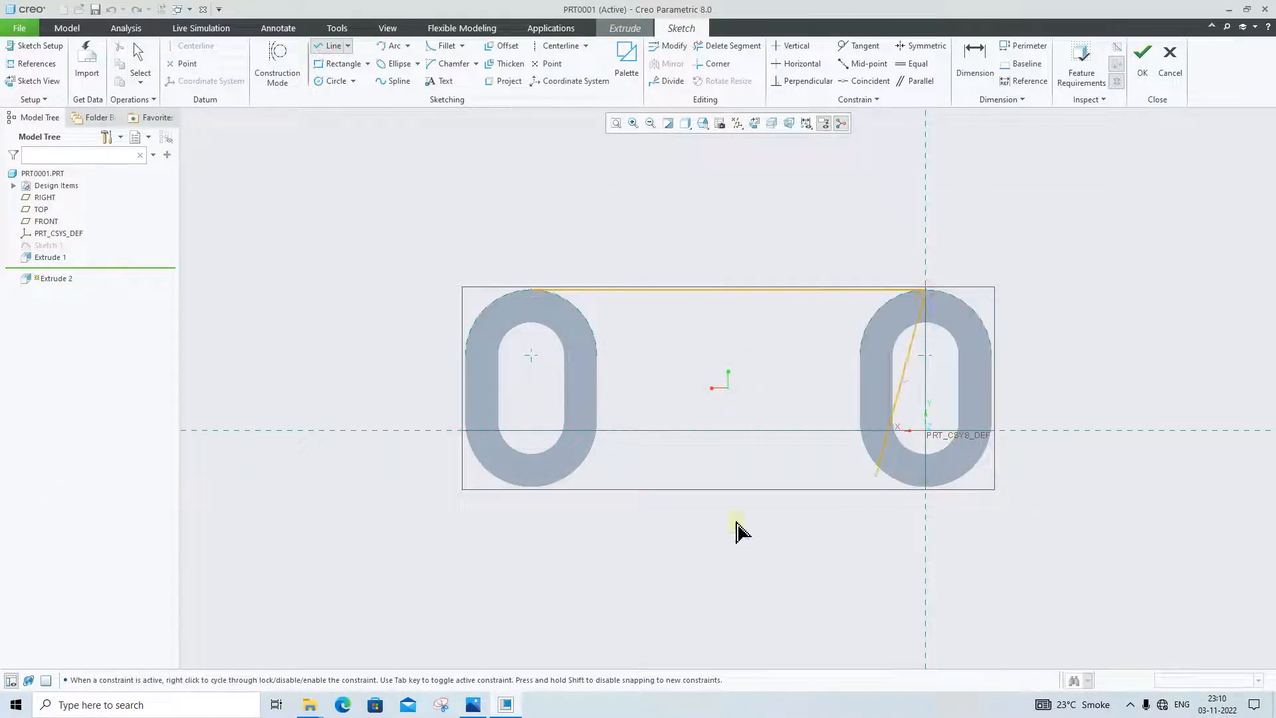
{"action": "middle_click", "coordinate": [738, 532]}
{"action": "left_click", "coordinate": [533, 488]}
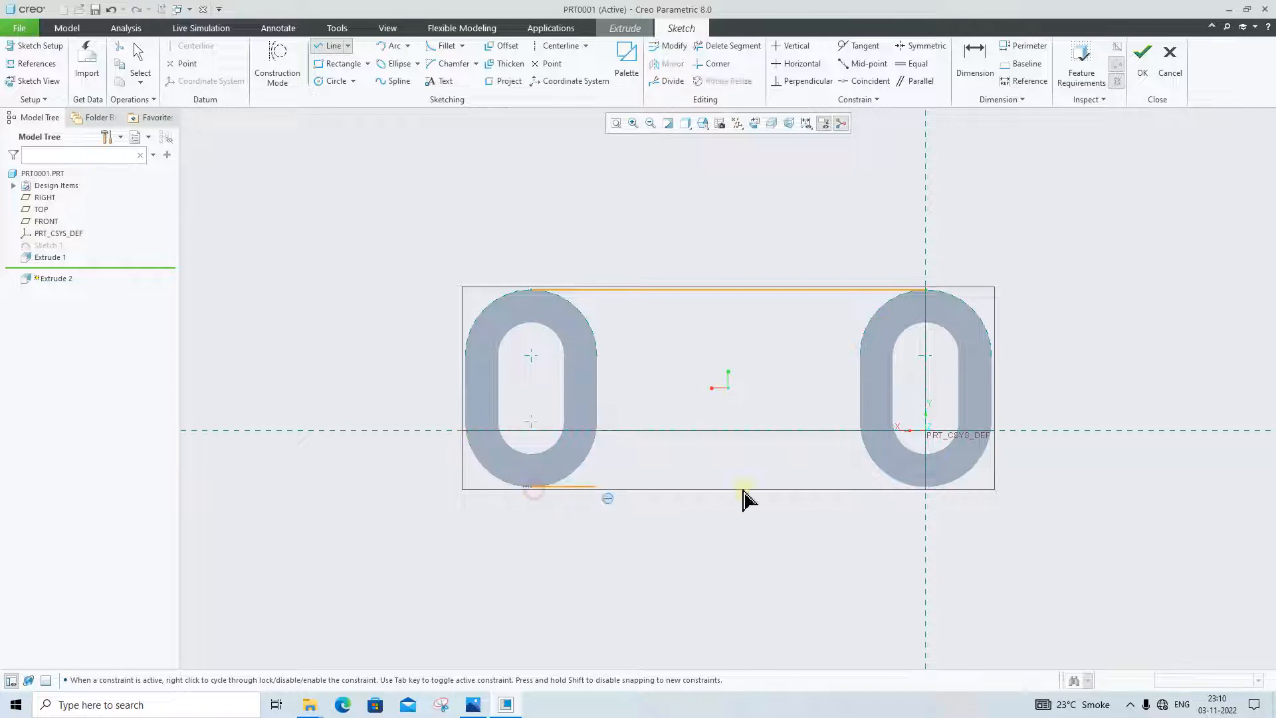
{"action": "left_click", "coordinate": [926, 487]}
{"action": "middle_click", "coordinate": [745, 438]}
{"action": "middle_click", "coordinate": [726, 408]}
{"action": "scroll", "coordinate": [593, 335], "scroll_direction": "down", "scroll_amount": 1}
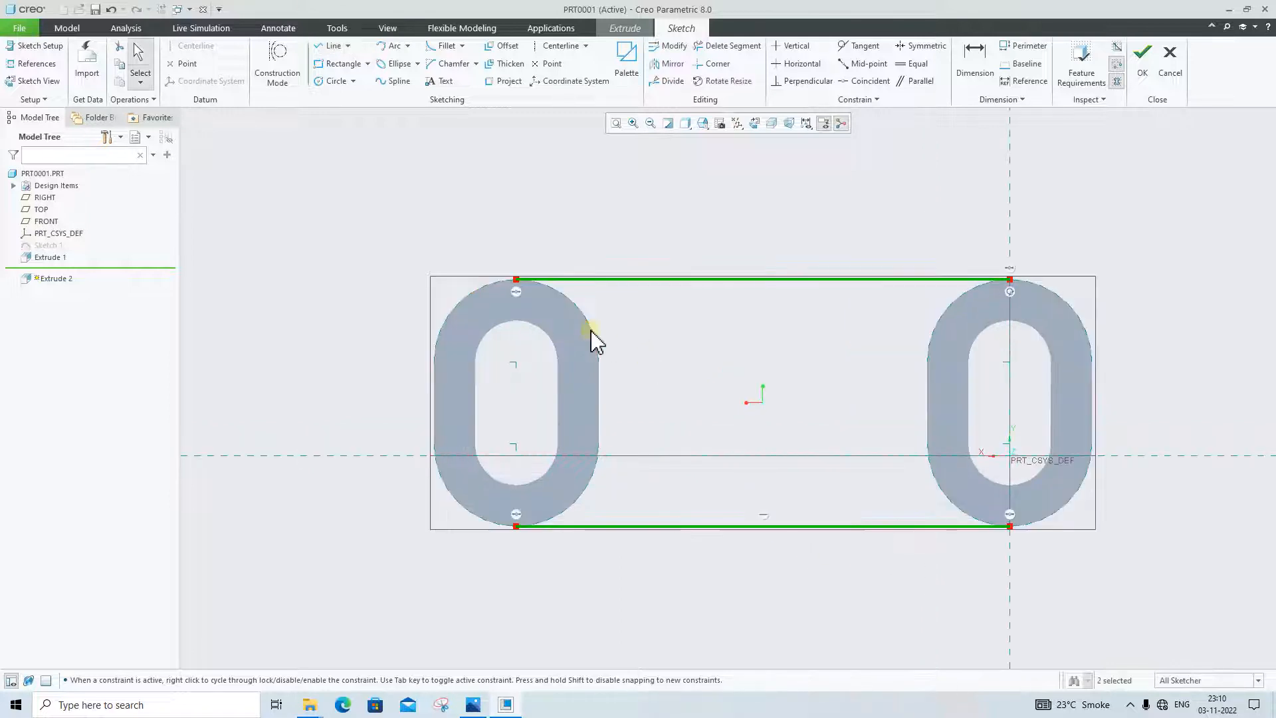
Step: Sketch two equal circles over the left lobe, concentric with its upper and lower end arcs and matching the outer radius
{"action": "scroll", "coordinate": [593, 336], "scroll_direction": "down", "scroll_amount": 1}
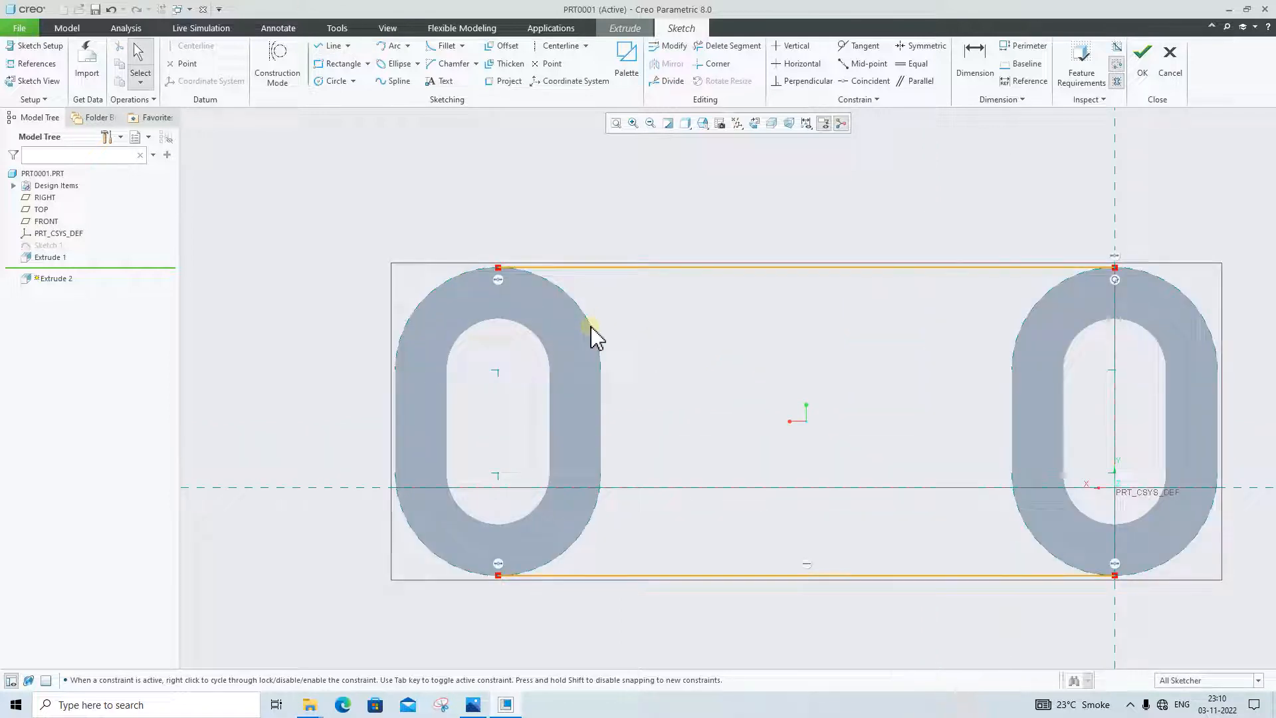
{"action": "left_click", "coordinate": [334, 81]}
{"action": "left_click", "coordinate": [498, 371]}
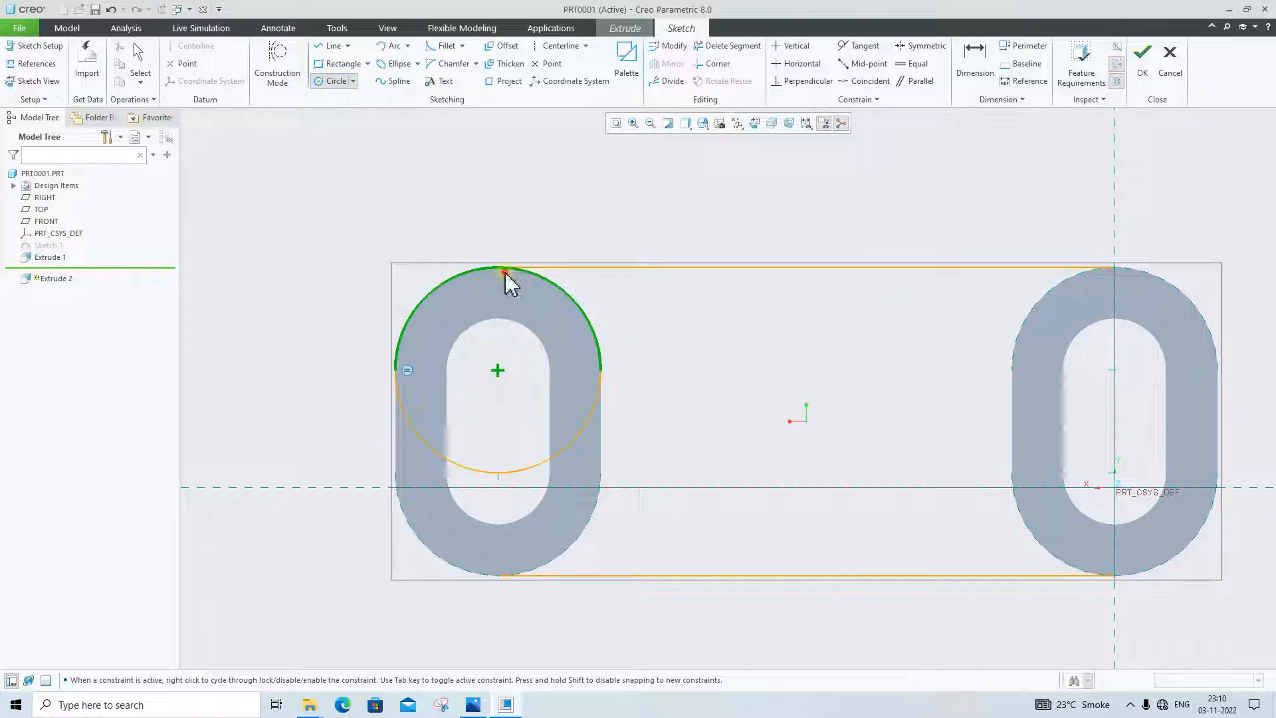
{"action": "left_click", "coordinate": [505, 268]}
{"action": "left_click", "coordinate": [499, 575]}
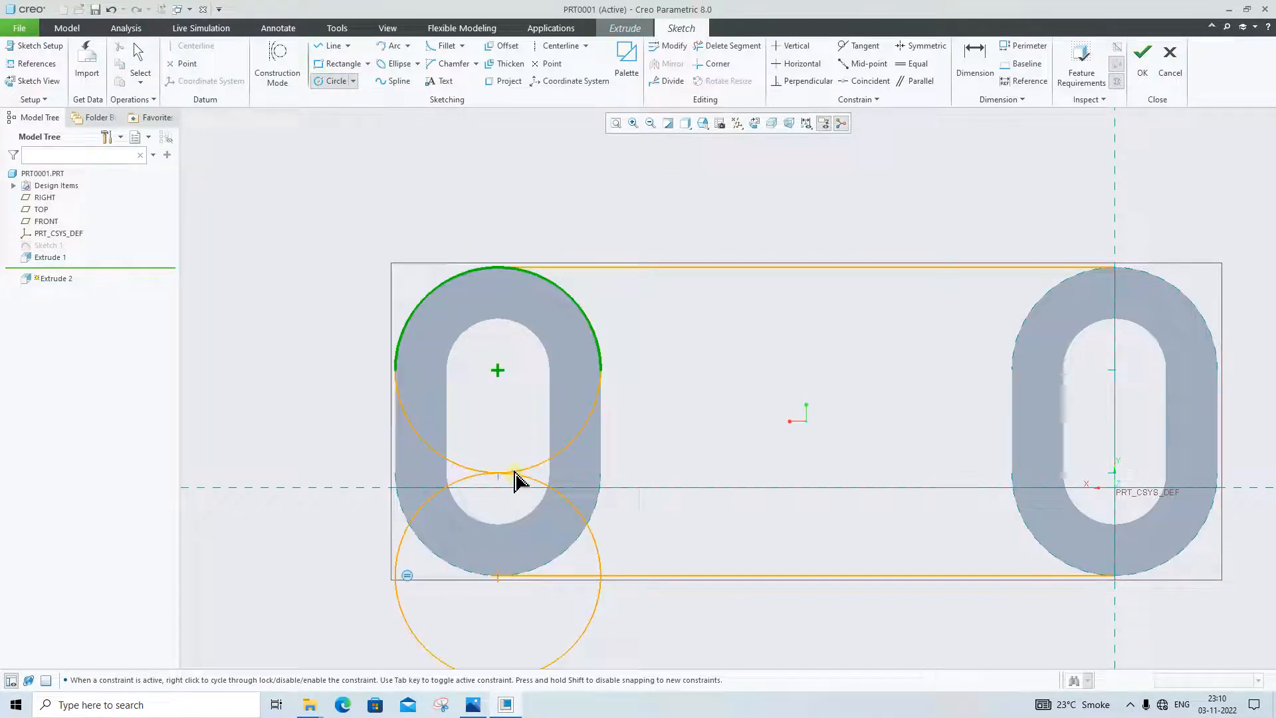
{"action": "middle_click", "coordinate": [511, 482]}
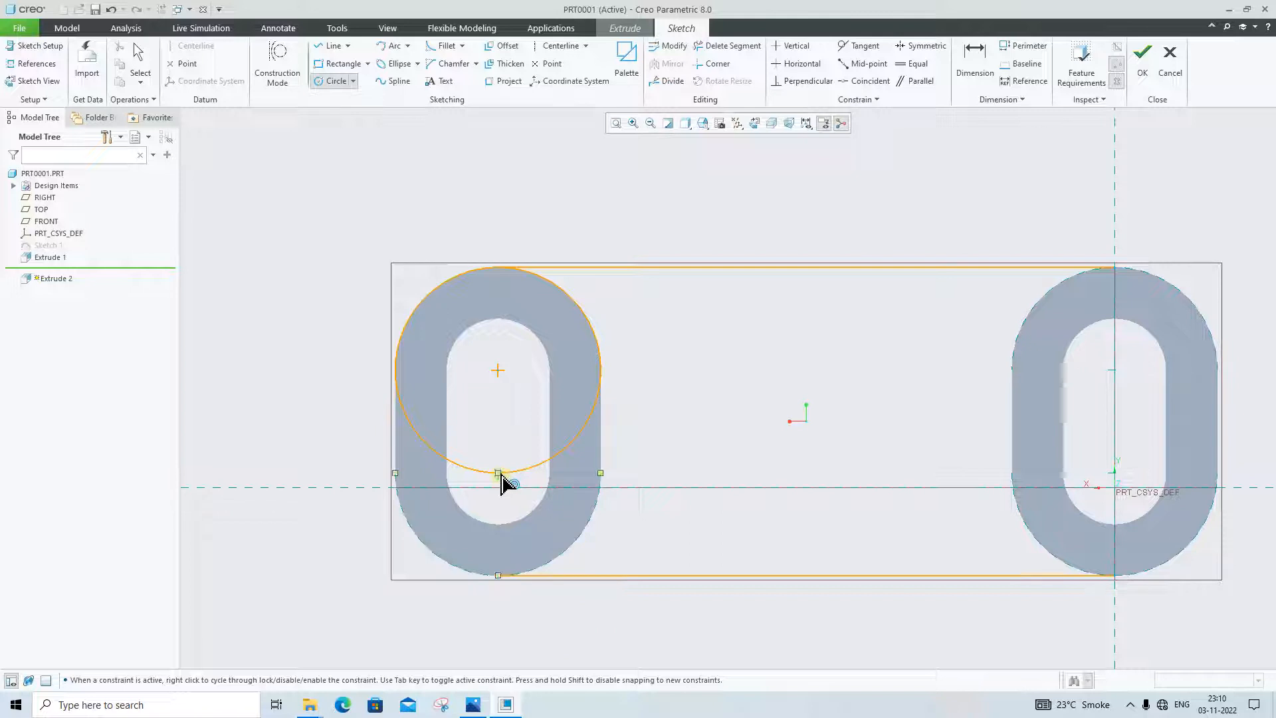
{"action": "left_click", "coordinate": [502, 476]}
{"action": "left_click", "coordinate": [498, 576]}
{"action": "middle_click", "coordinate": [722, 491]}
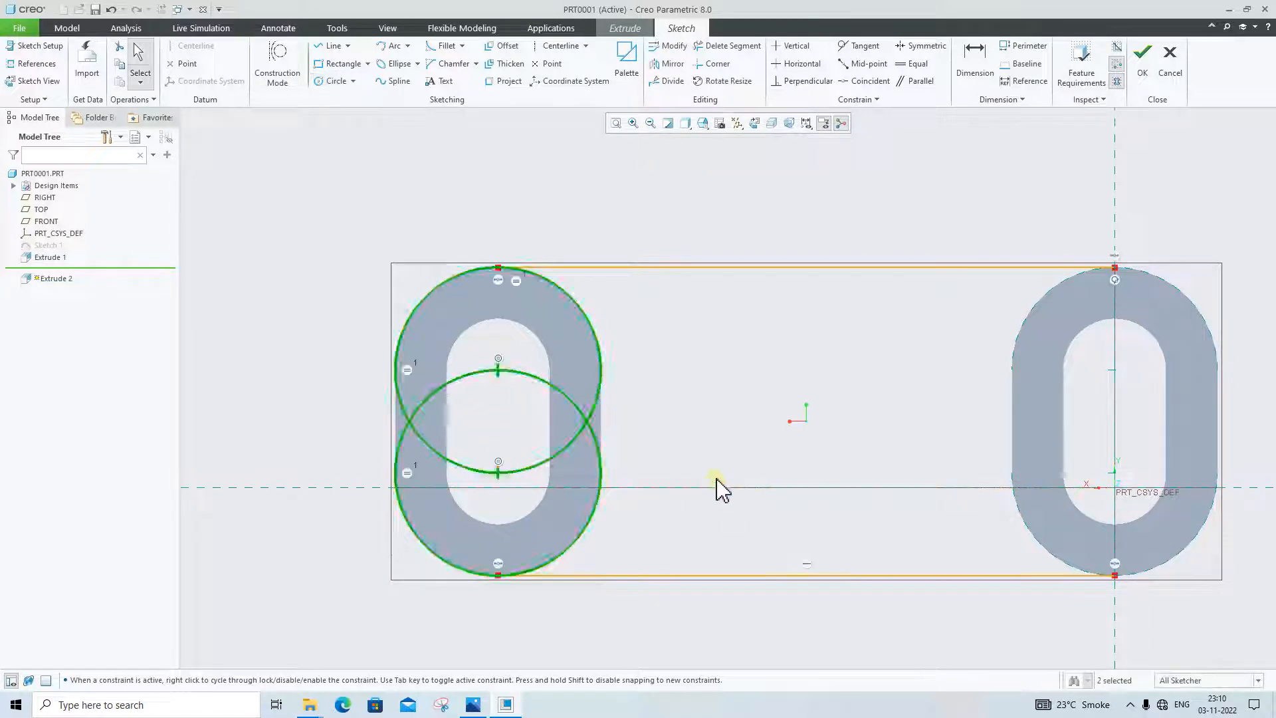
{"action": "left_click", "coordinate": [718, 480]}
Step: Draw a vertical line along the left lobe's inner side, joining the two circles at their rightmost points
{"action": "left_click", "coordinate": [330, 45]}
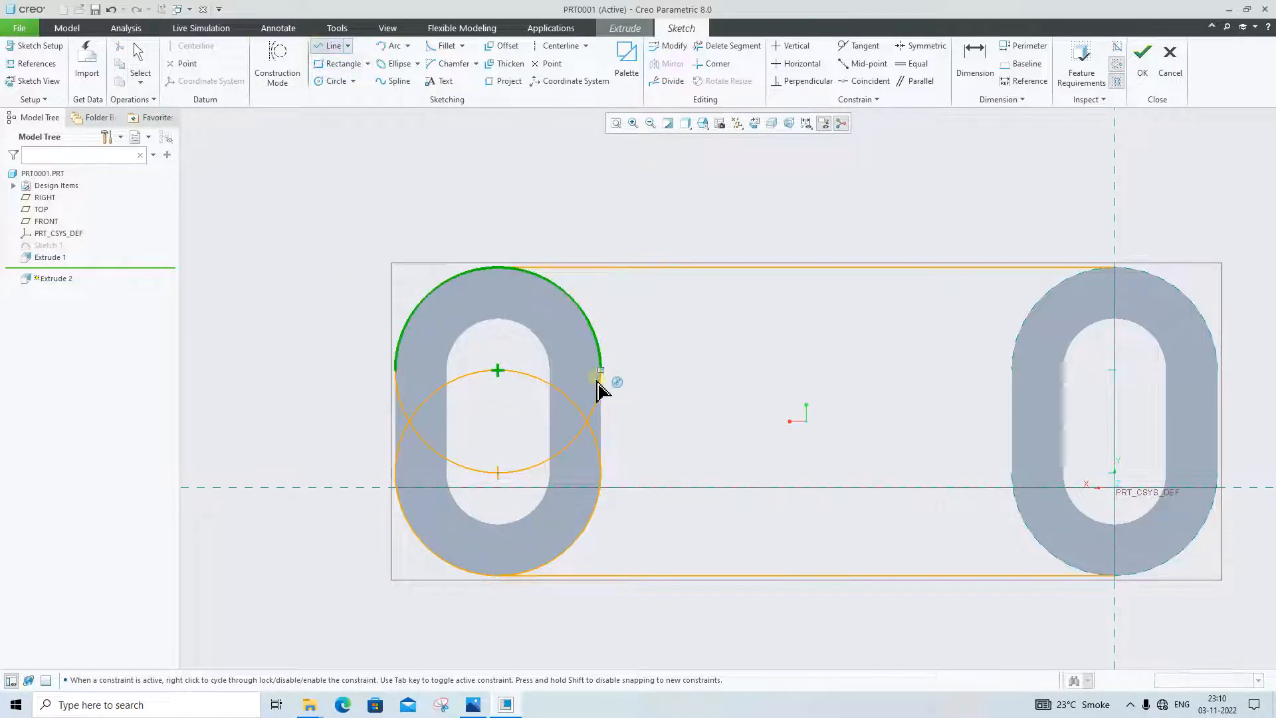
{"action": "left_click", "coordinate": [601, 371]}
{"action": "left_click", "coordinate": [603, 471]}
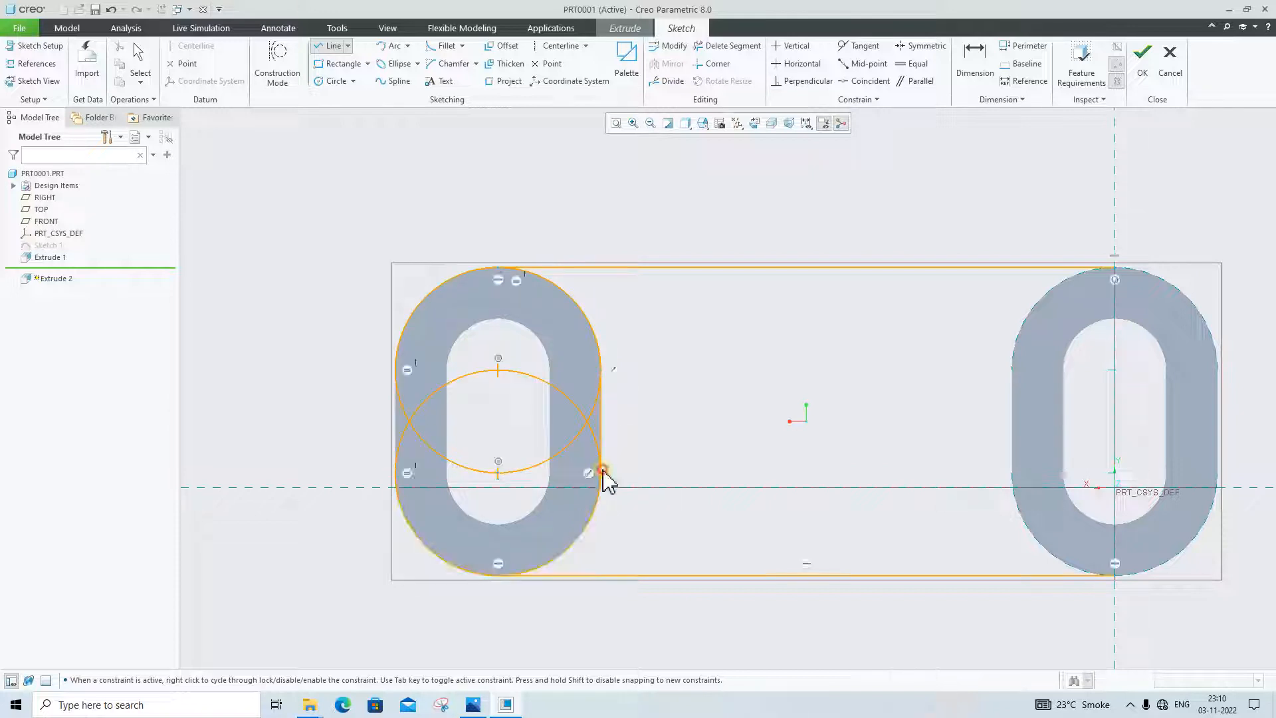
{"action": "middle_click", "coordinate": [655, 552]}
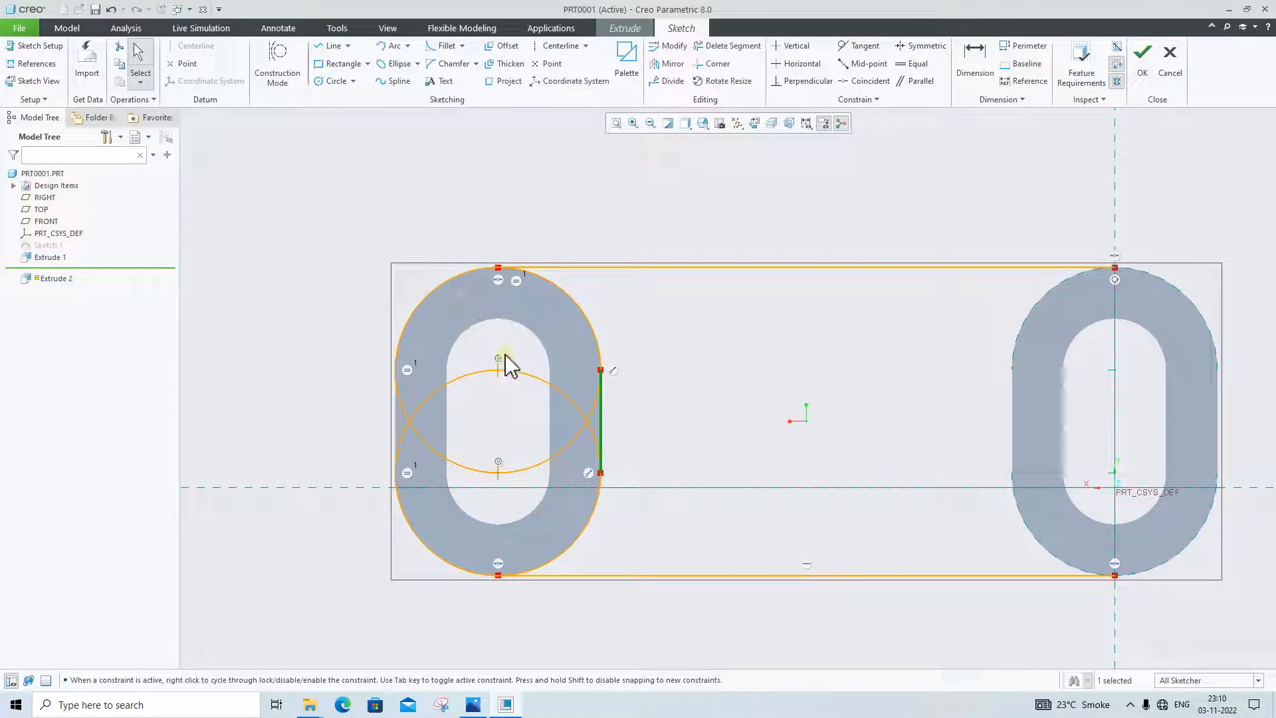
Step: Trim away the outer-side arcs and the overlapping inner arcs of the two circles on the left lobe
{"action": "left_click", "coordinate": [726, 45]}
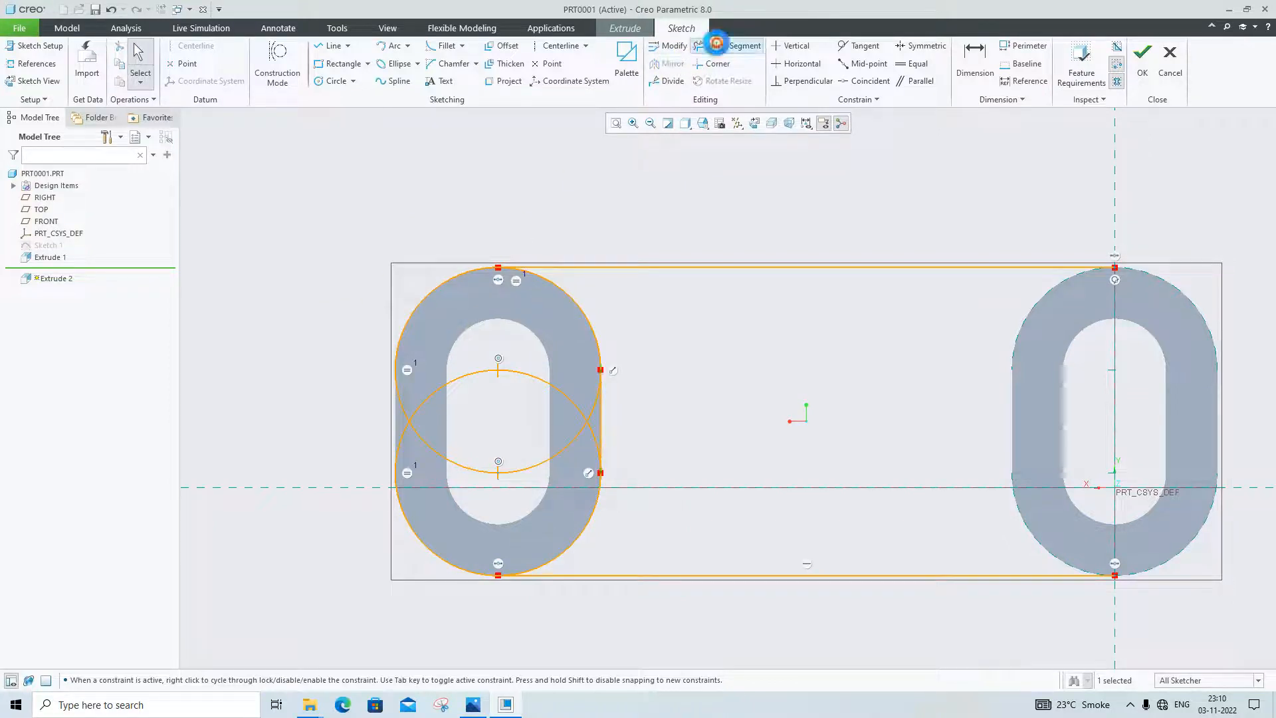
{"action": "left_click", "coordinate": [457, 277]}
{"action": "left_click", "coordinate": [443, 383]}
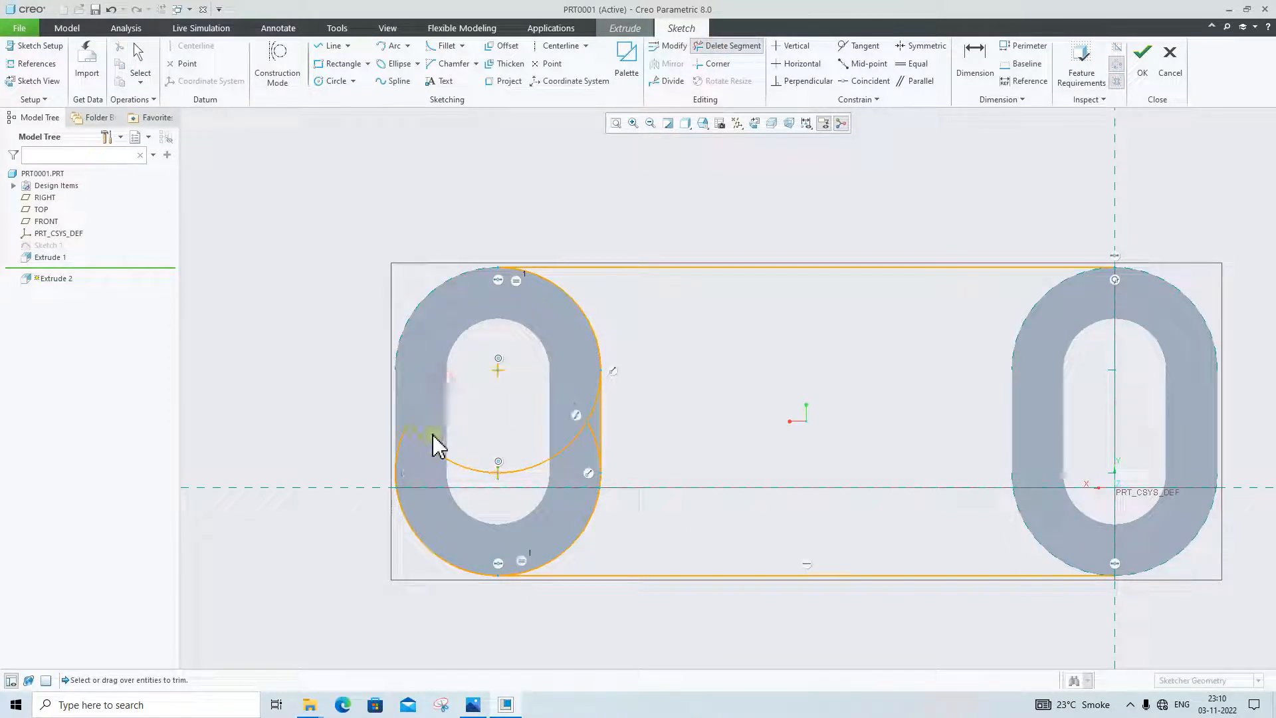
{"action": "left_click", "coordinate": [425, 441]}
{"action": "left_click", "coordinate": [402, 441]}
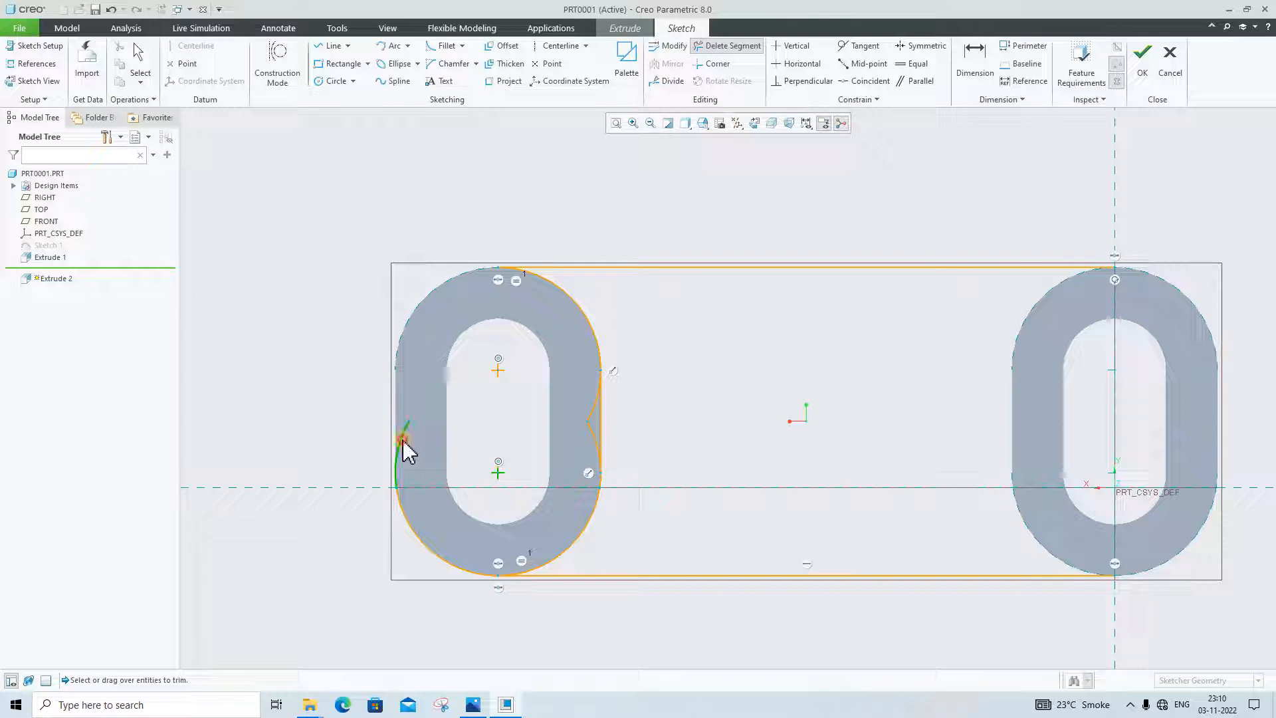
{"action": "left_click", "coordinate": [426, 544]}
{"action": "left_click", "coordinate": [576, 542]}
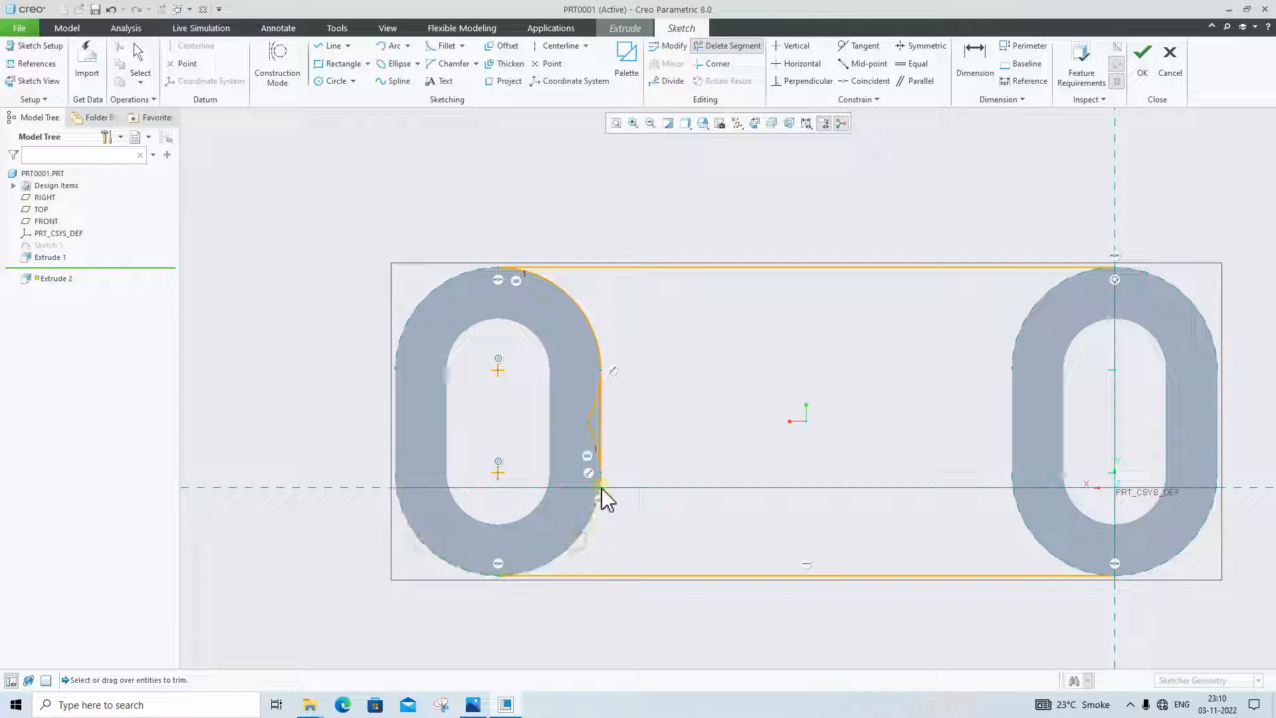
{"action": "left_click", "coordinate": [594, 441]}
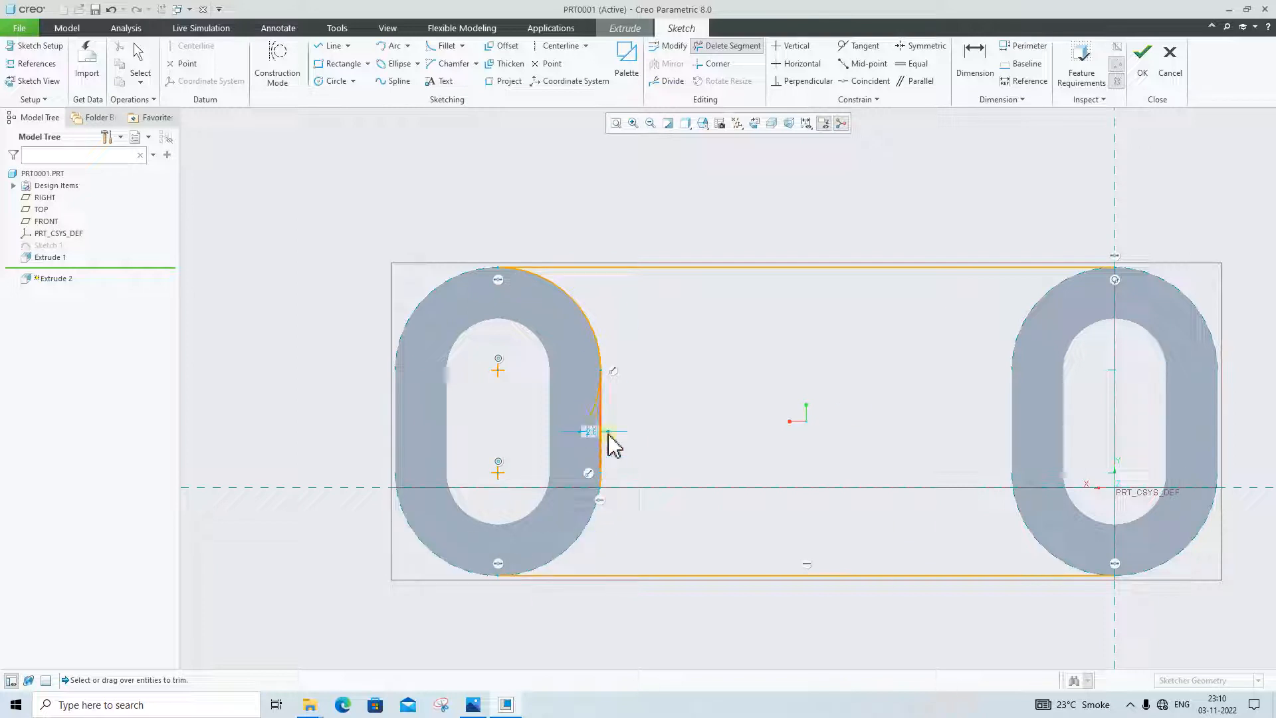
{"action": "middle_click", "coordinate": [742, 432]}
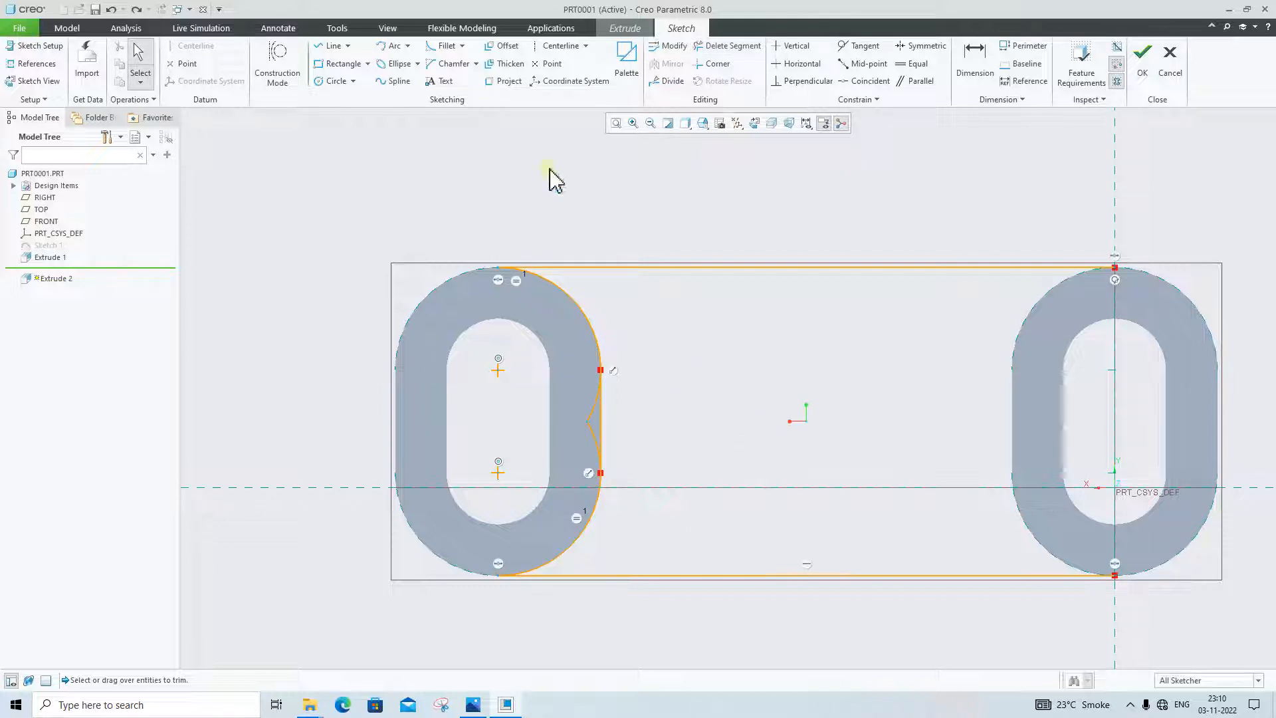
Step: Trim the two leftover arc pieces beside the vertical line so only the left lobe's inner contour remains
{"action": "left_click", "coordinate": [728, 45]}
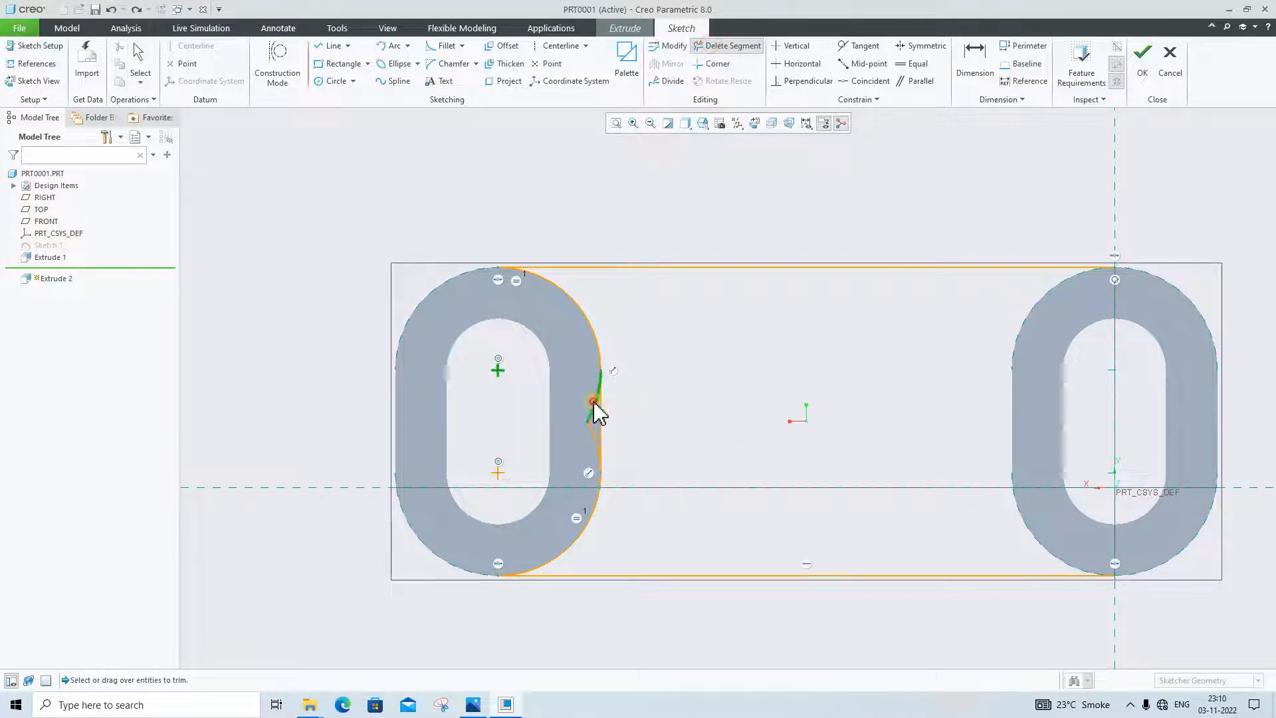
{"action": "left_click", "coordinate": [594, 404]}
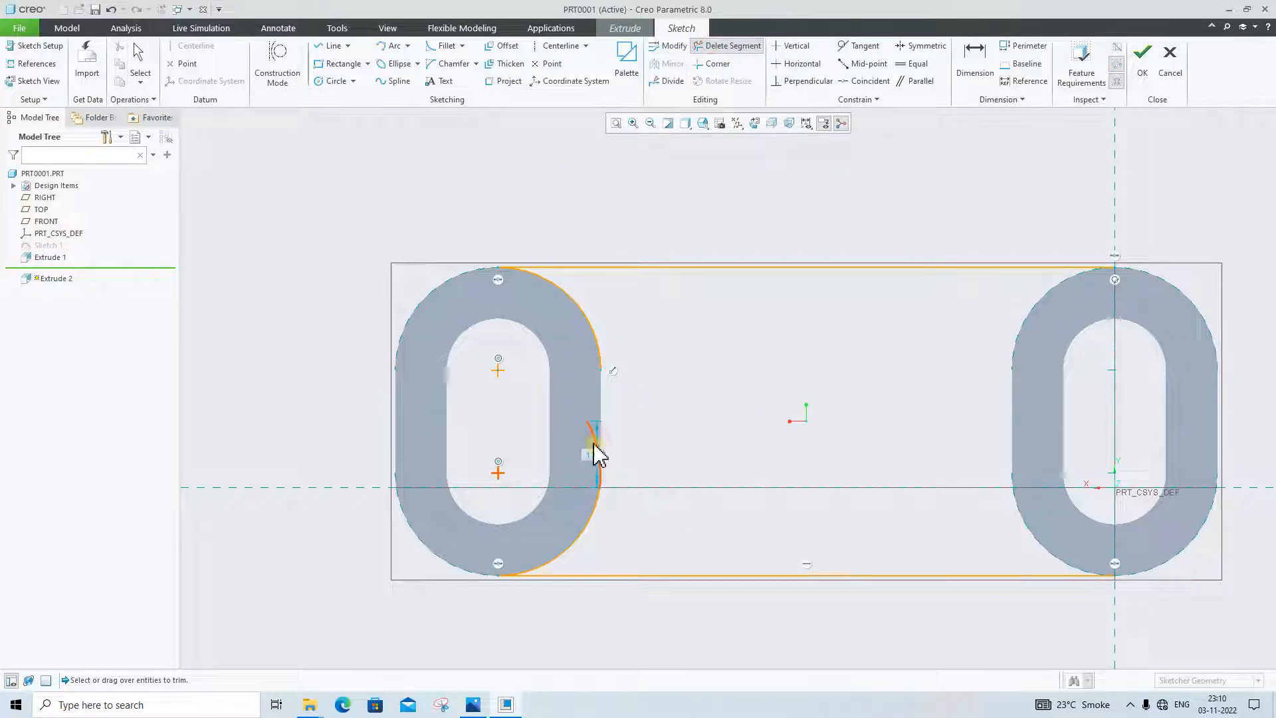
{"action": "middle_click", "coordinate": [598, 448]}
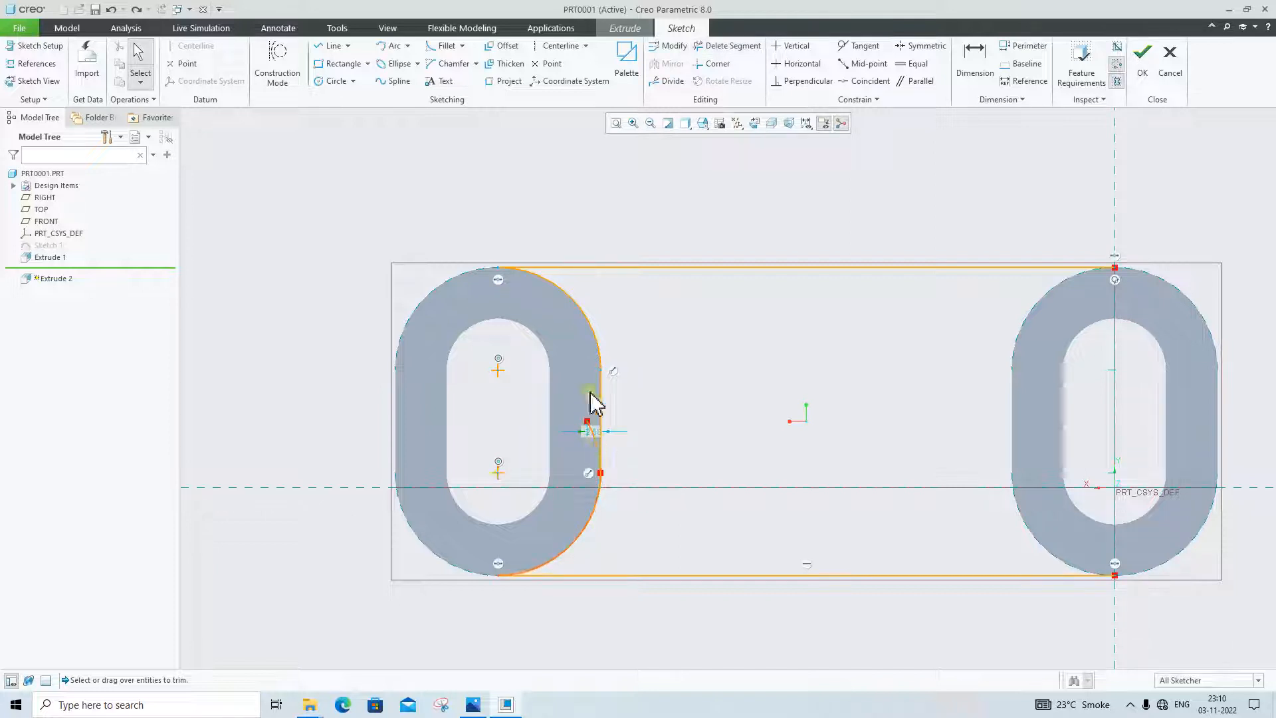
{"action": "scroll", "coordinate": [598, 452], "scroll_direction": "up", "scroll_amount": 3}
{"action": "left_click", "coordinate": [601, 462]}
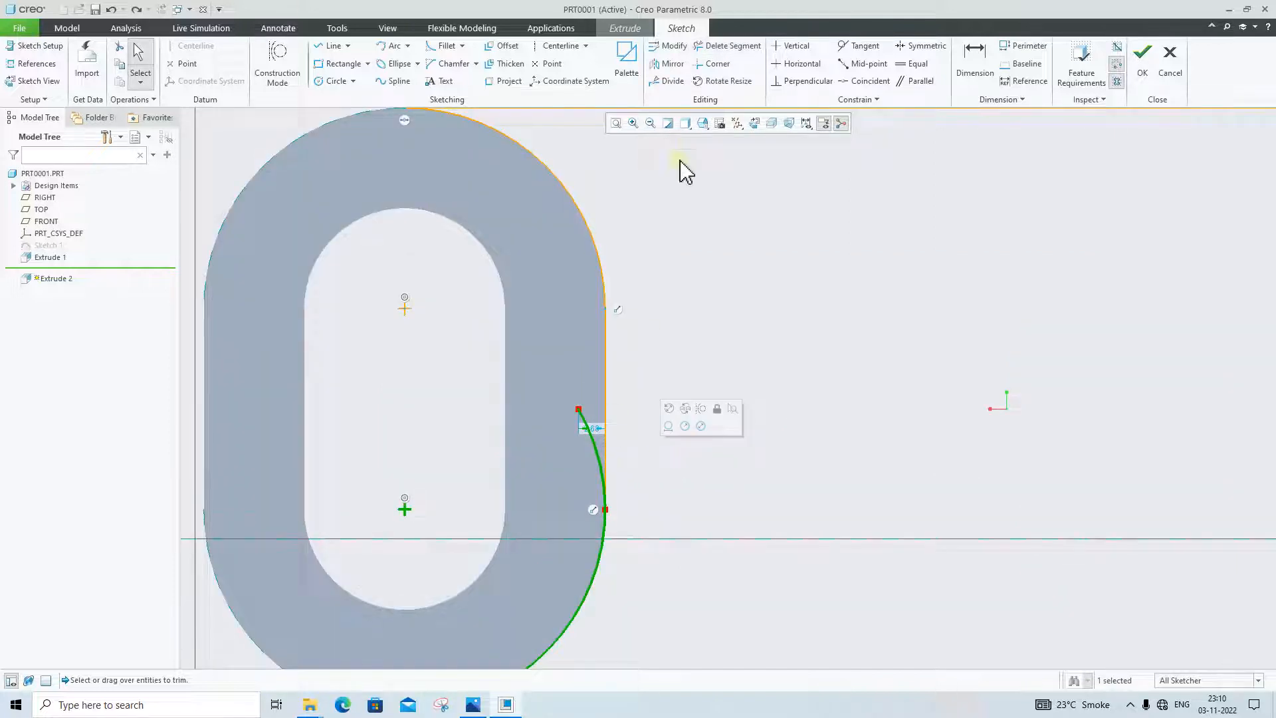
{"action": "left_click", "coordinate": [734, 48]}
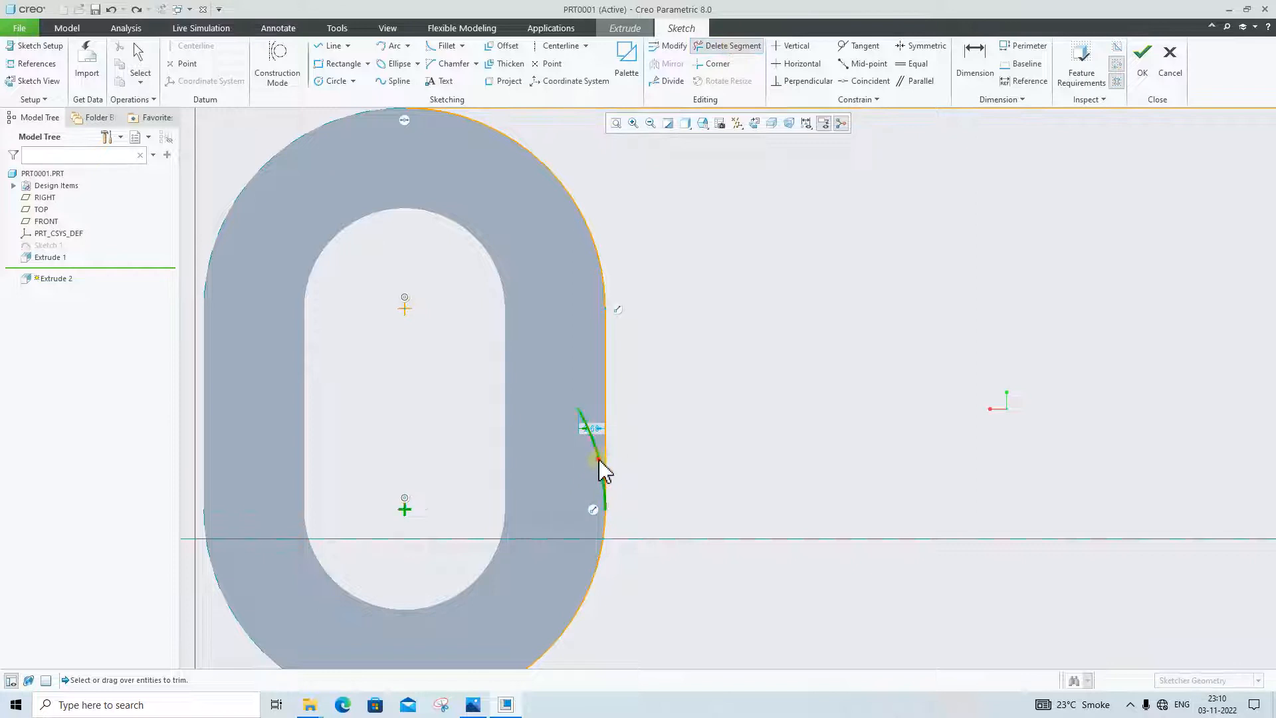
{"action": "left_click", "coordinate": [602, 465]}
{"action": "scroll", "coordinate": [817, 461], "scroll_direction": "down", "scroll_amount": 5}
{"action": "middle_click", "coordinate": [927, 495]}
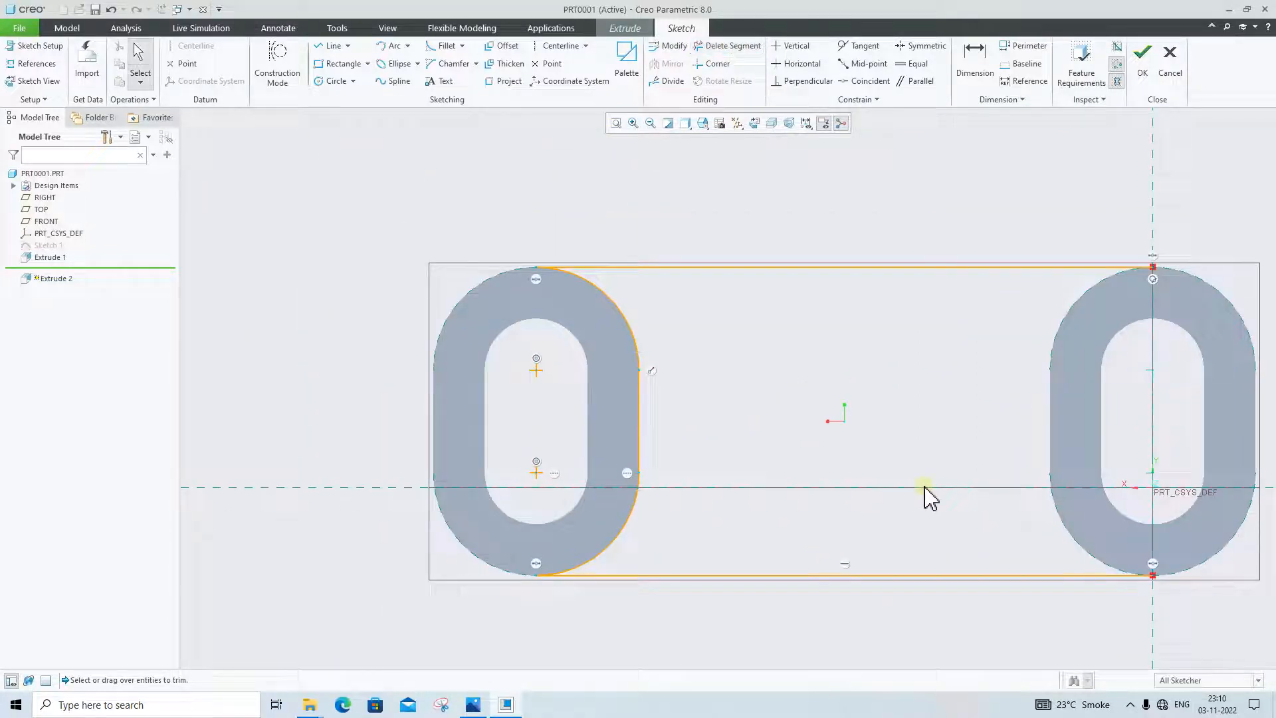
Step: Add a vertical centerline through the midpoint of the upper connecting line
{"action": "mouse_move", "coordinate": [625, 325]}
{"action": "left_mouse_down"}
{"action": "mouse_move", "coordinate": [646, 442]}
{"action": "mouse_move", "coordinate": [638, 538]}
{"action": "left_mouse_up"}
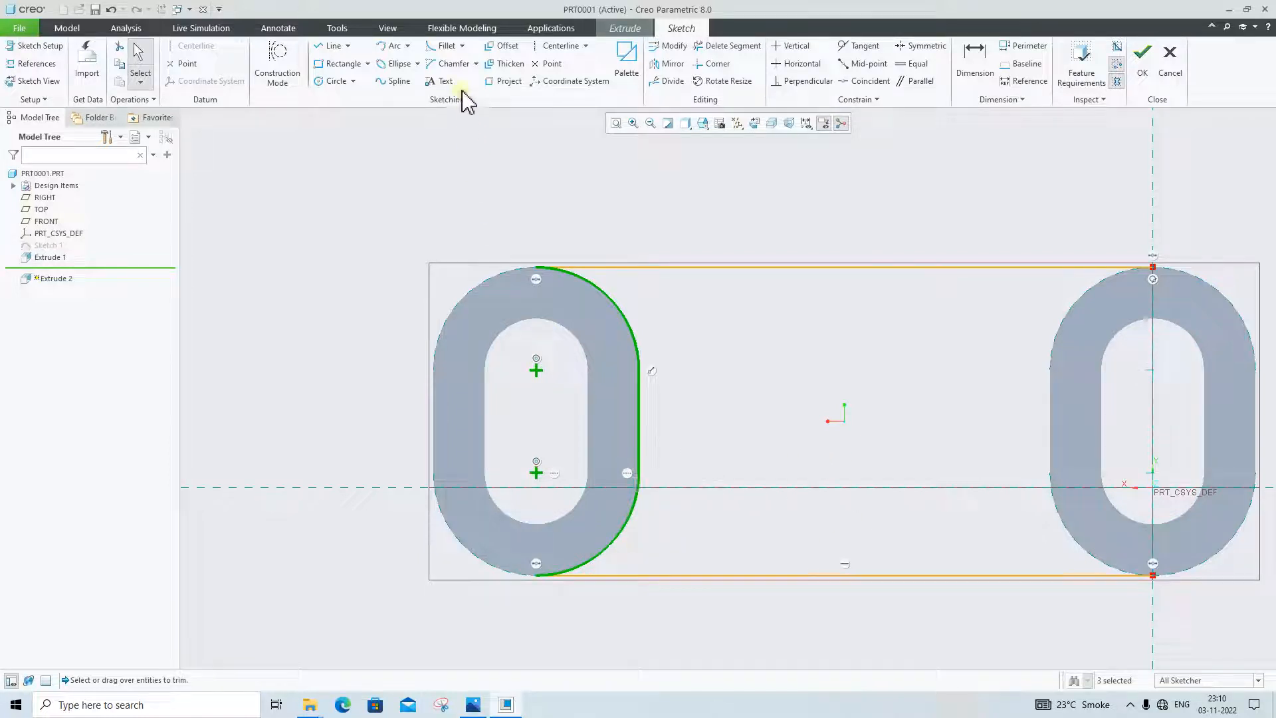
{"action": "key", "text": "Escape"}
{"action": "left_click", "coordinate": [555, 46]}
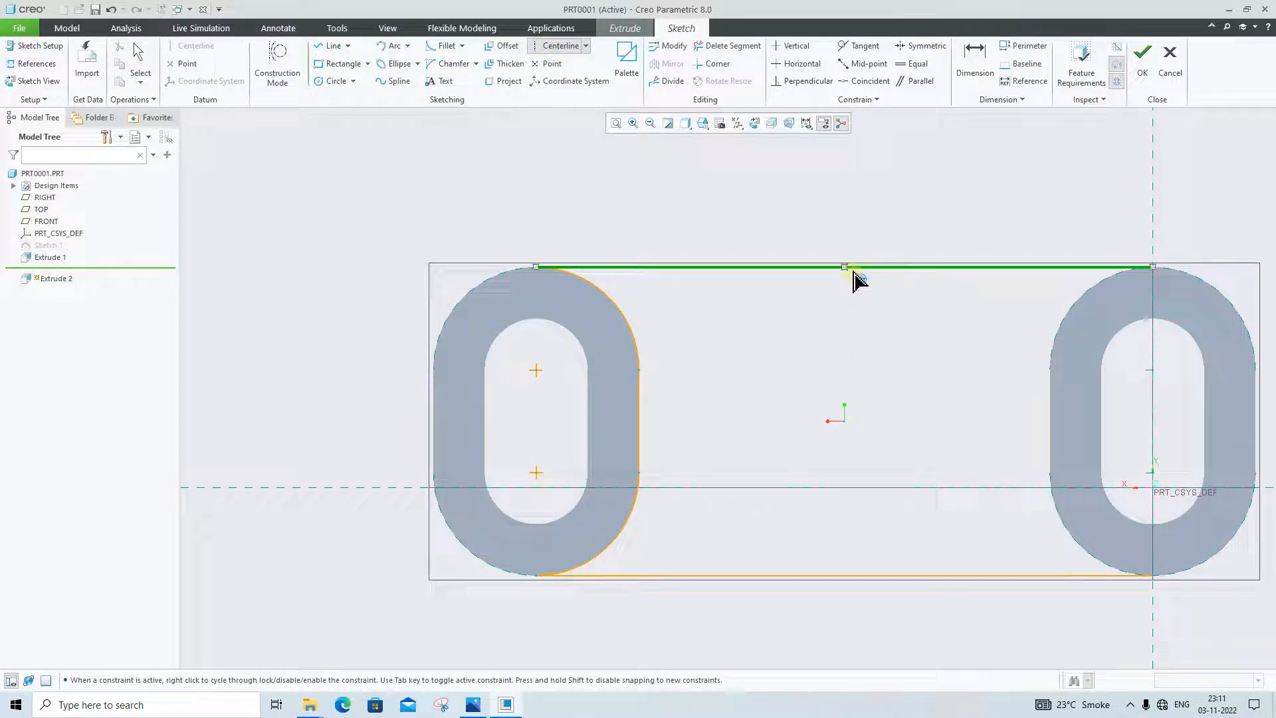
{"action": "left_click", "coordinate": [853, 271]}
{"action": "left_click", "coordinate": [848, 508]}
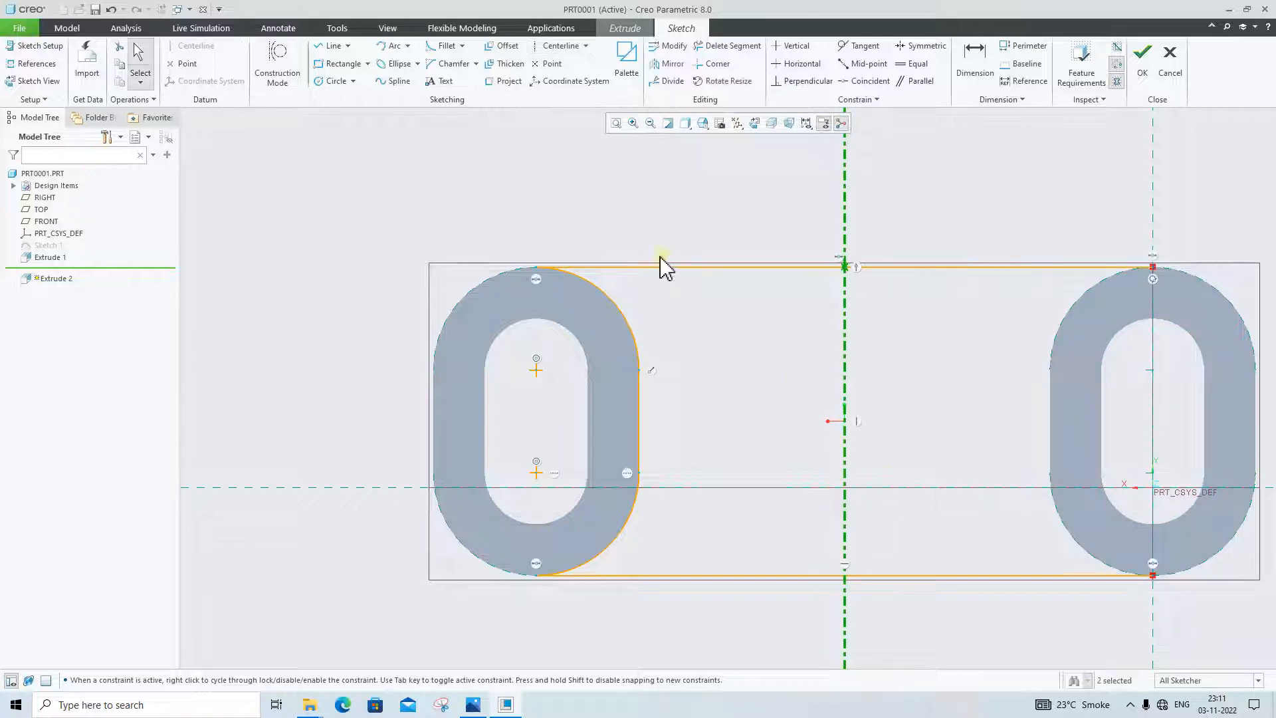
Step: Mirror the left lobe's two inner arcs and vertical line about the vertical centerline onto the right lobe
{"action": "left_click", "coordinate": [632, 332]}
{"action": "left_click", "coordinate": [639, 409], "text": "ctrl"}
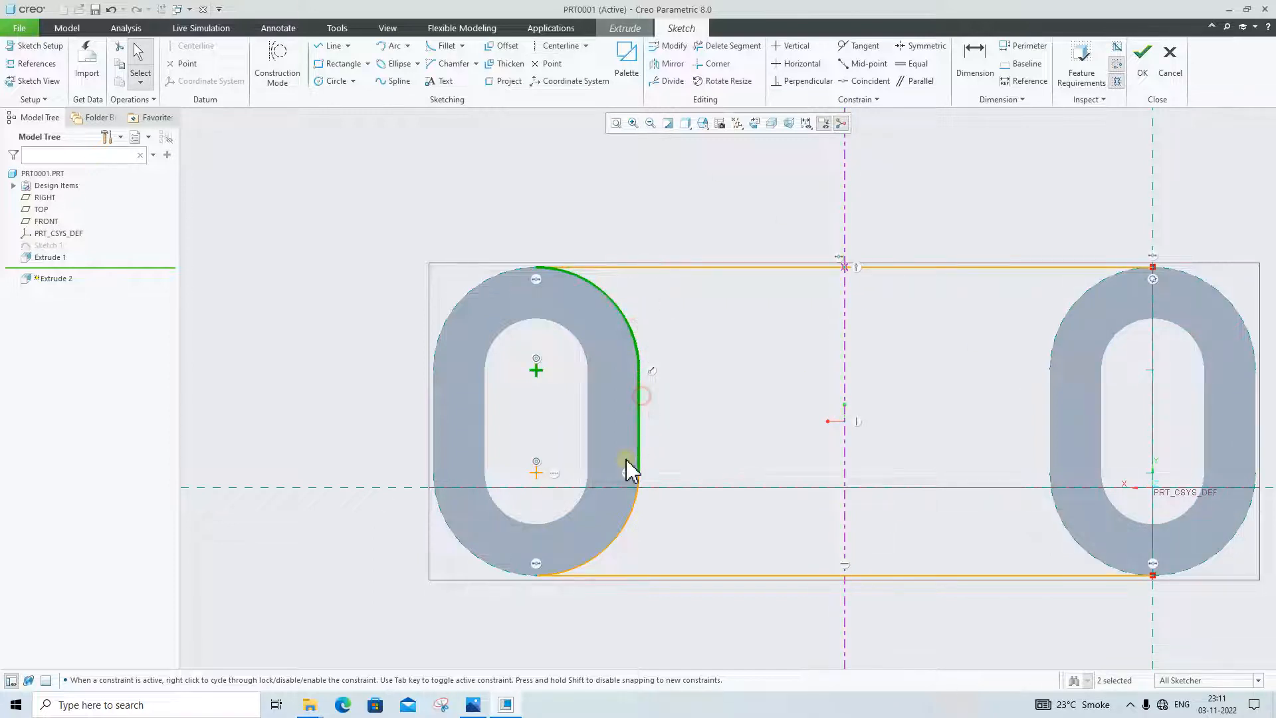
{"action": "left_click", "coordinate": [636, 503], "text": "ctrl"}
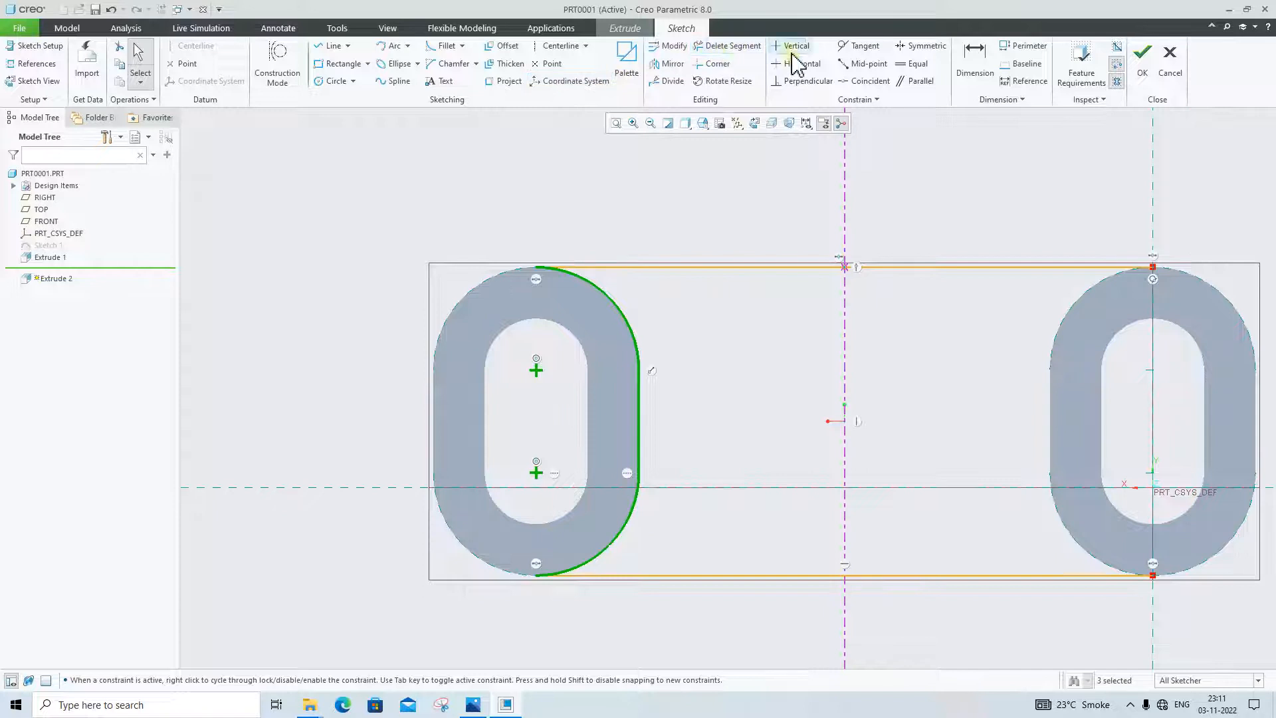
{"action": "left_click", "coordinate": [668, 63]}
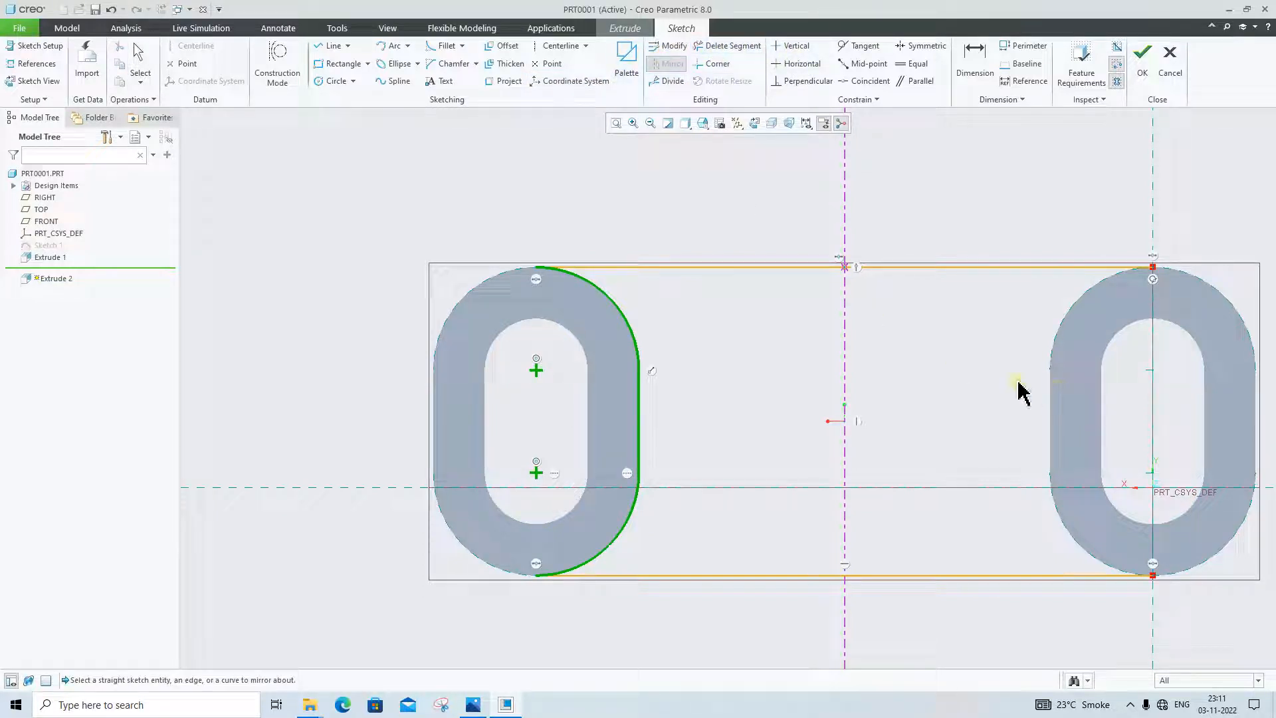
{"action": "left_click", "coordinate": [845, 322]}
{"action": "scroll", "coordinate": [901, 456], "scroll_direction": "down", "scroll_amount": 2}
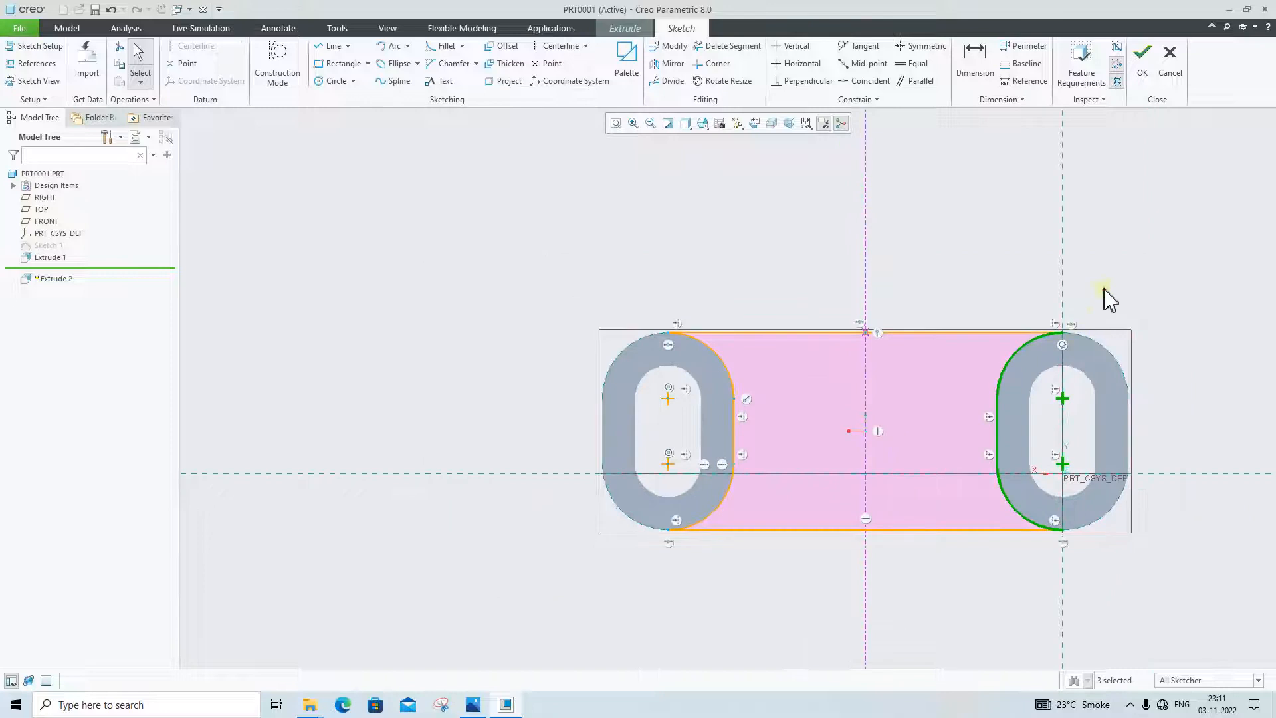
Step: Finish the web sketch, flip the extrusion direction toward the lobes and check the reference drawing for the web thickness
{"action": "left_click", "coordinate": [1146, 74]}
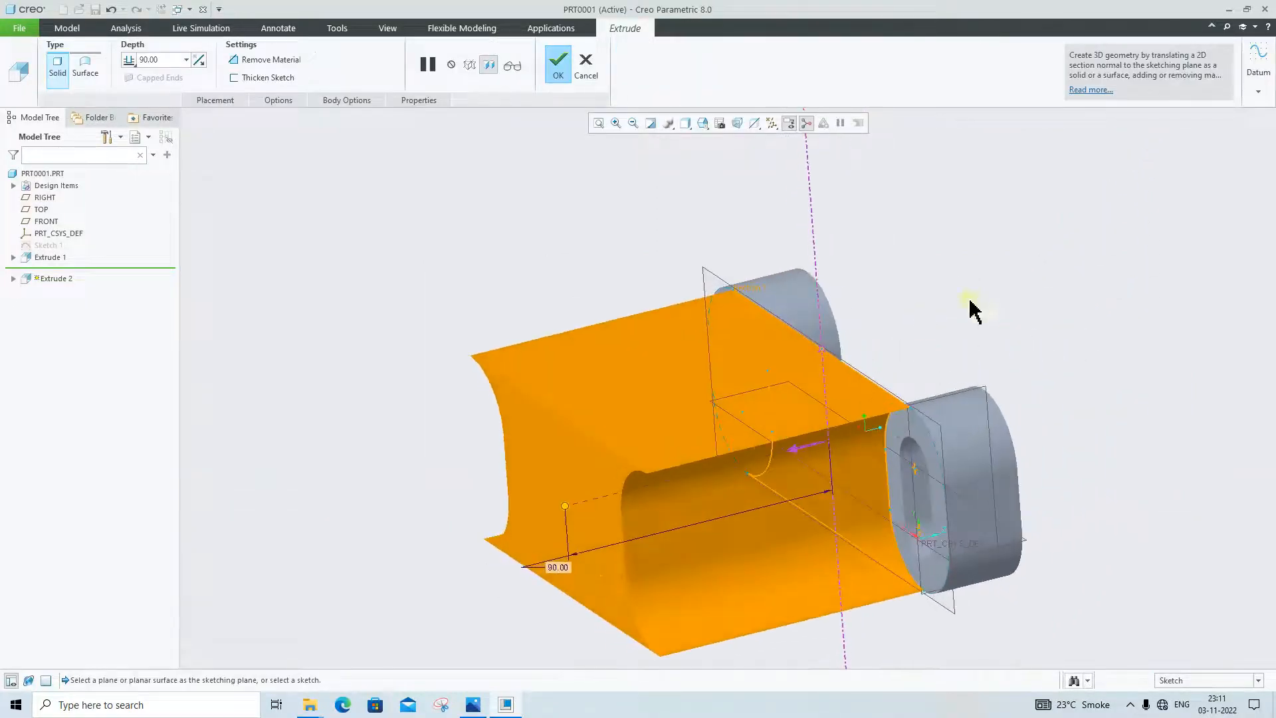
{"action": "left_click", "coordinate": [795, 458]}
{"action": "left_click", "coordinate": [475, 705]}
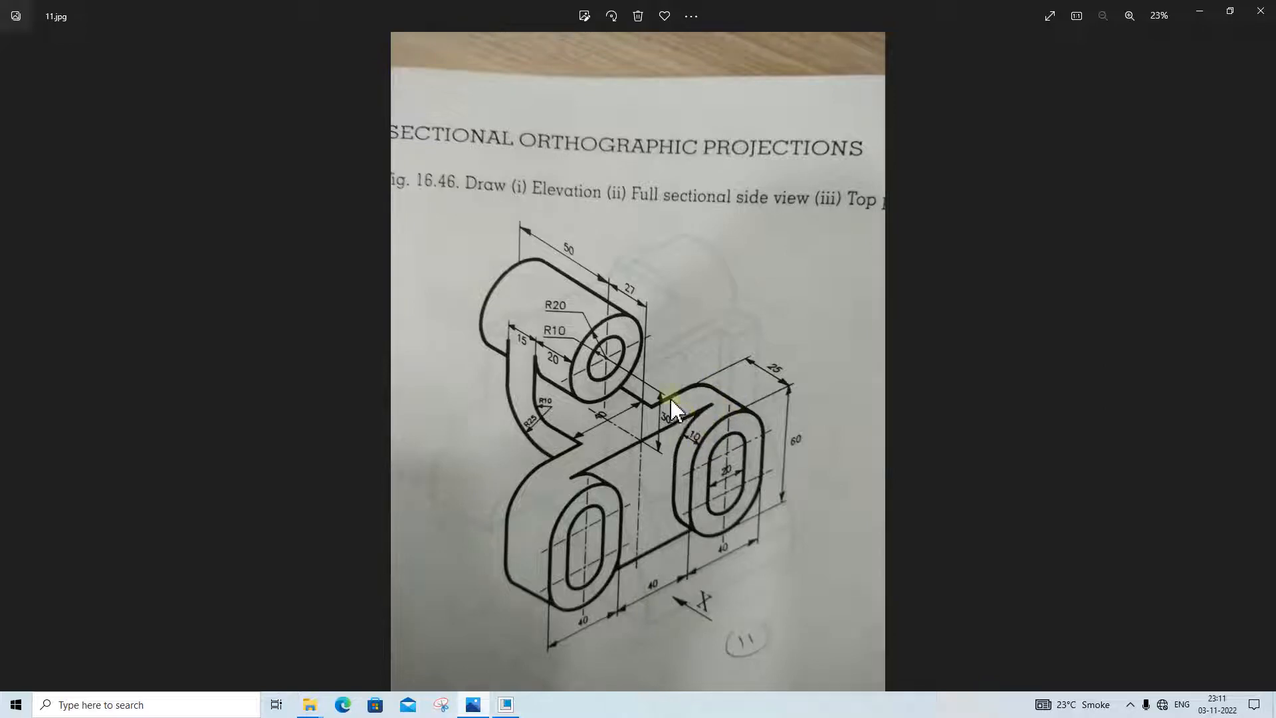
{"action": "left_click", "coordinate": [473, 704]}
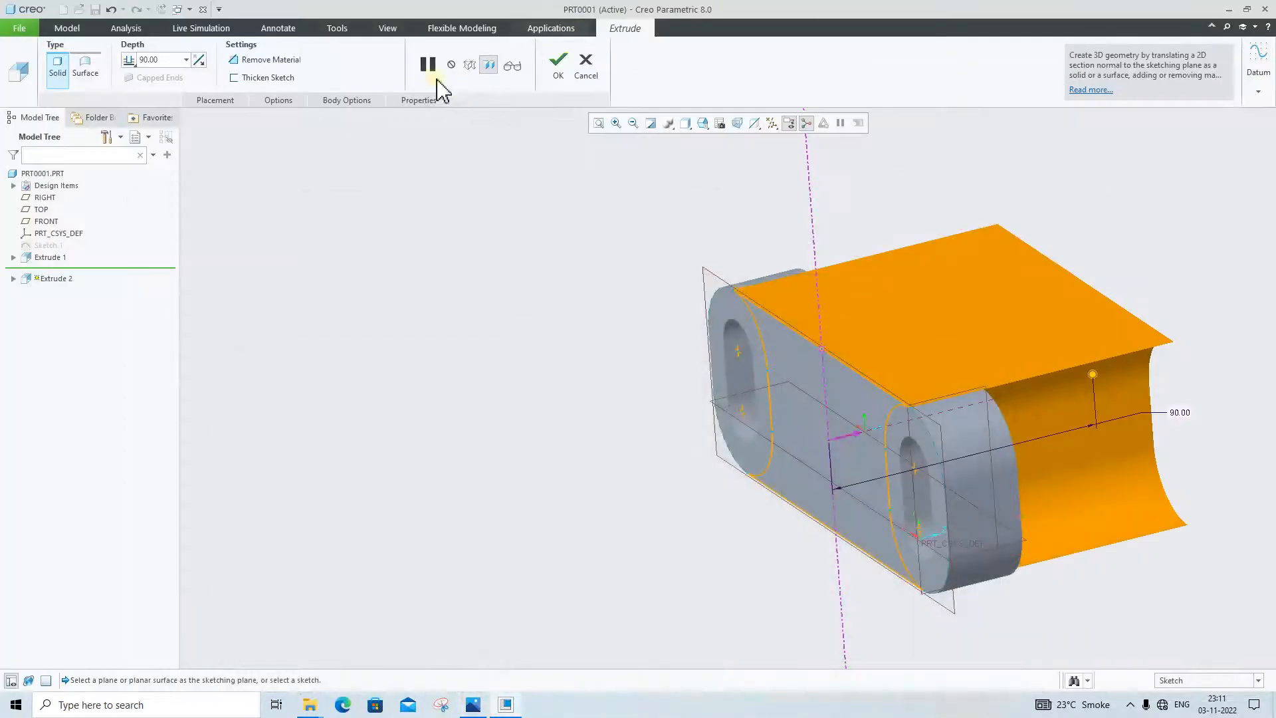
Step: Set the web's extrusion depth to 15 and complete the solid
{"action": "double_click", "coordinate": [172, 59]}
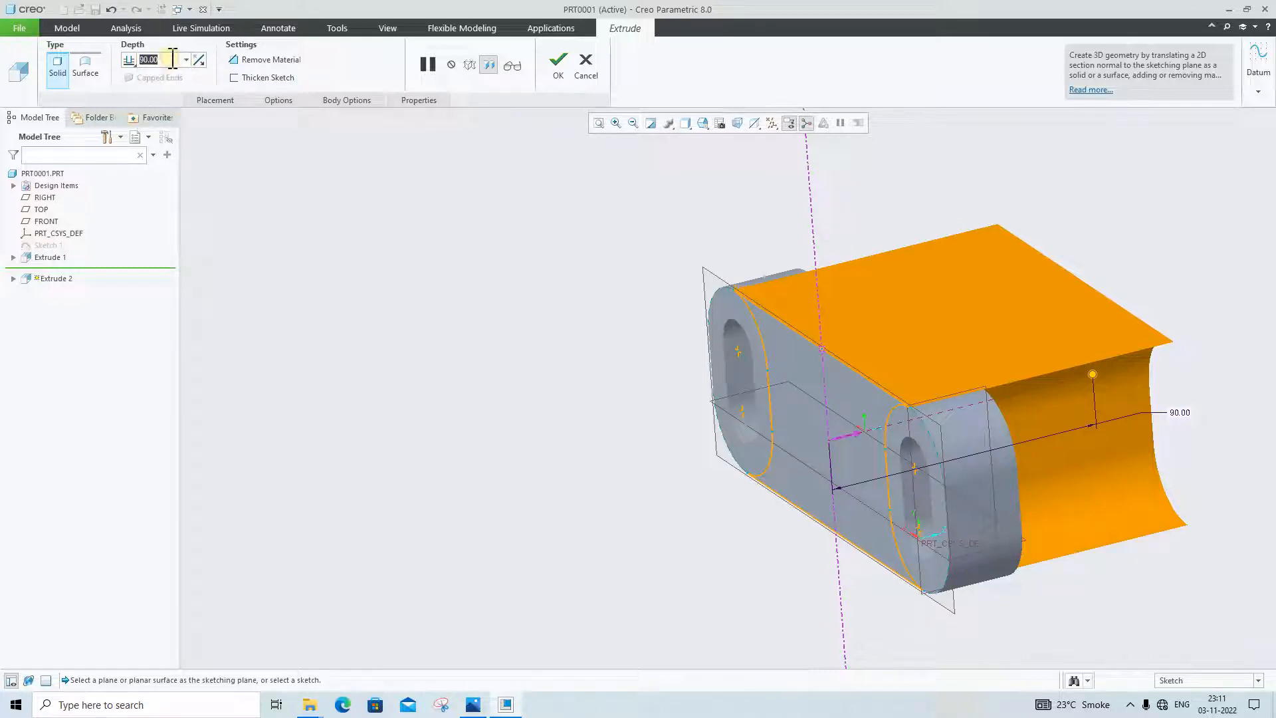
{"action": "key", "text": "BackSpace"}
{"action": "type", "text": "15"}
{"action": "key", "text": "Return"}
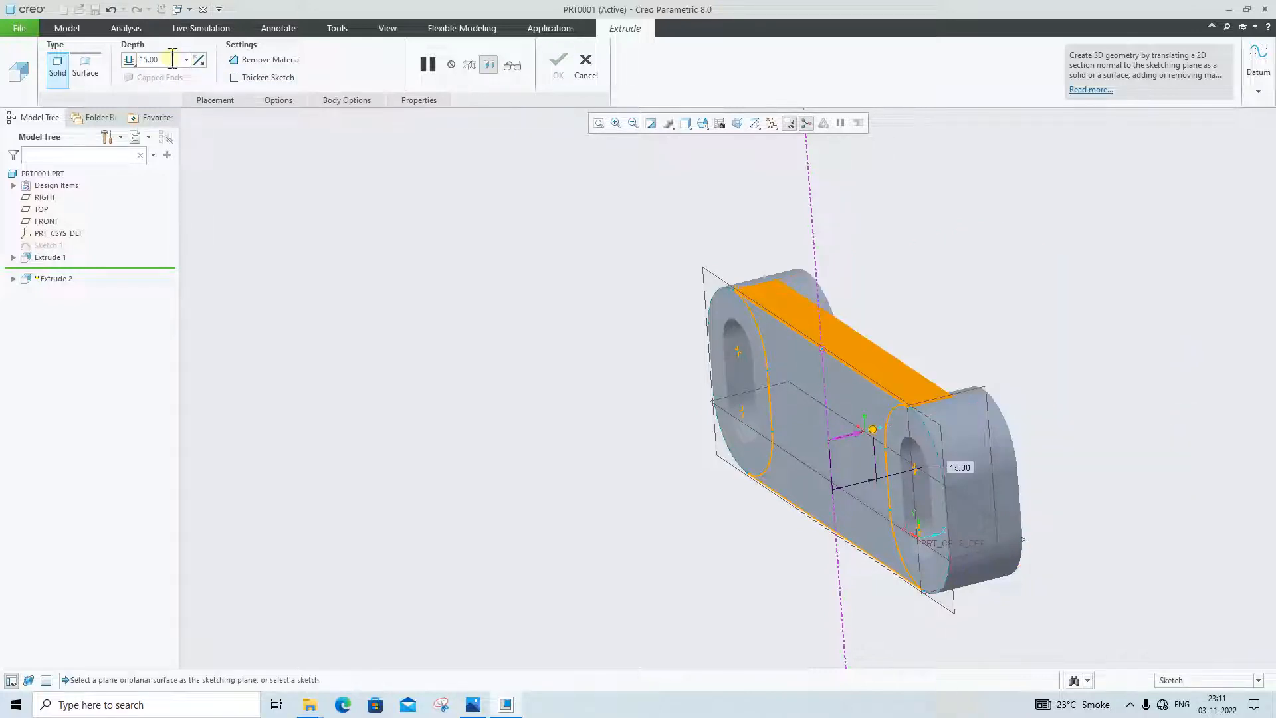
{"action": "left_click", "coordinate": [553, 73]}
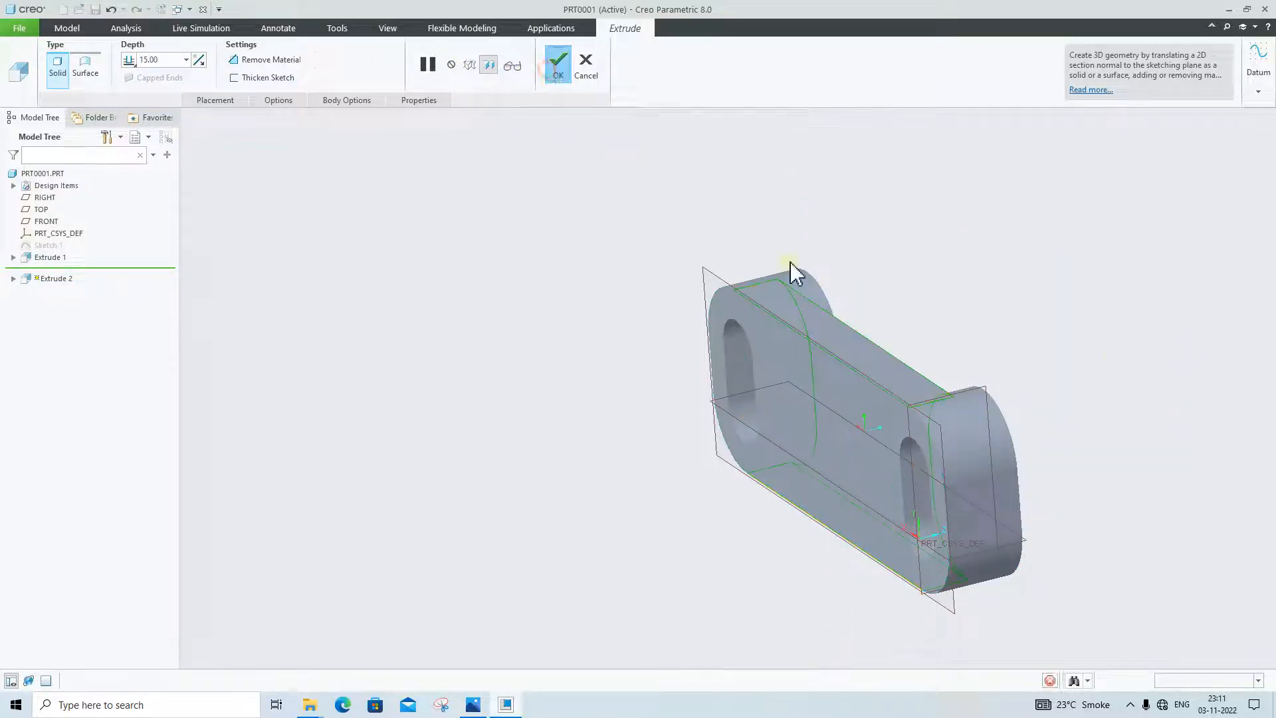
Step: Orbit to the front of the bracket and display the model shaded with edges
{"action": "middle_click_drag", "start_coordinate": [1091, 396], "coordinate": [646, 175]}
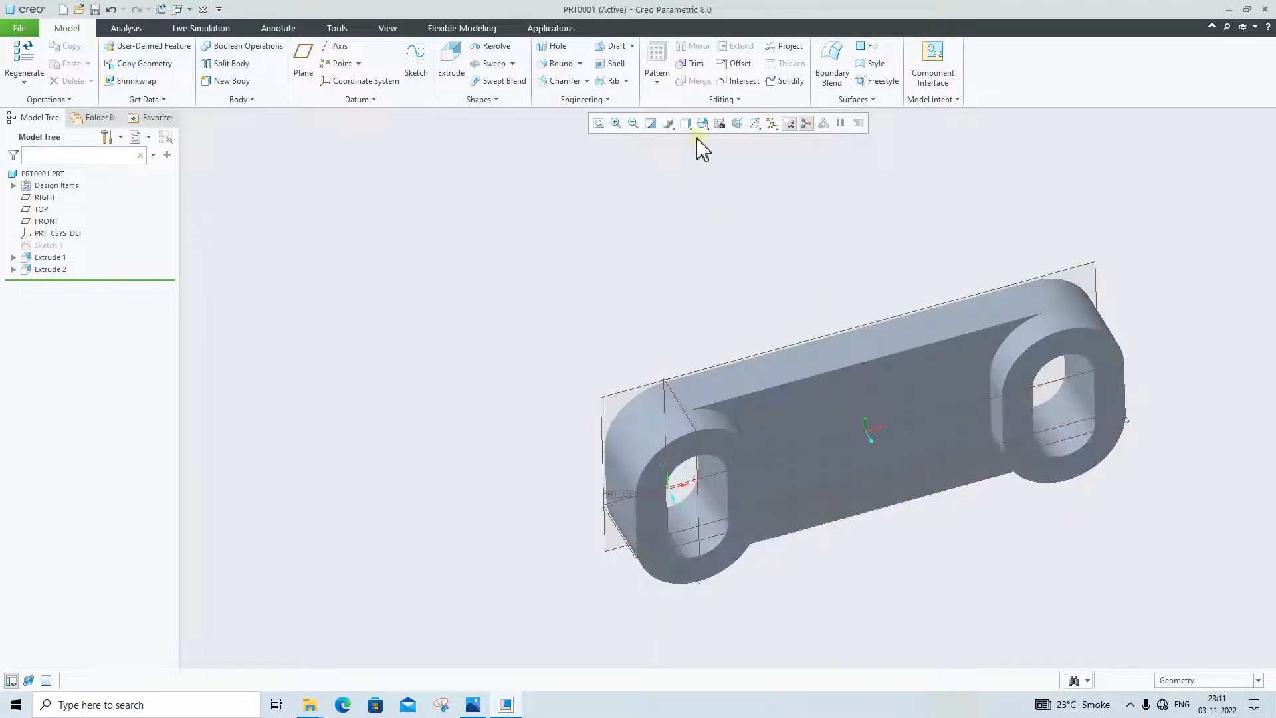
{"action": "left_click", "coordinate": [687, 124]}
{"action": "left_click", "coordinate": [692, 154]}
{"action": "left_click", "coordinate": [638, 271]}
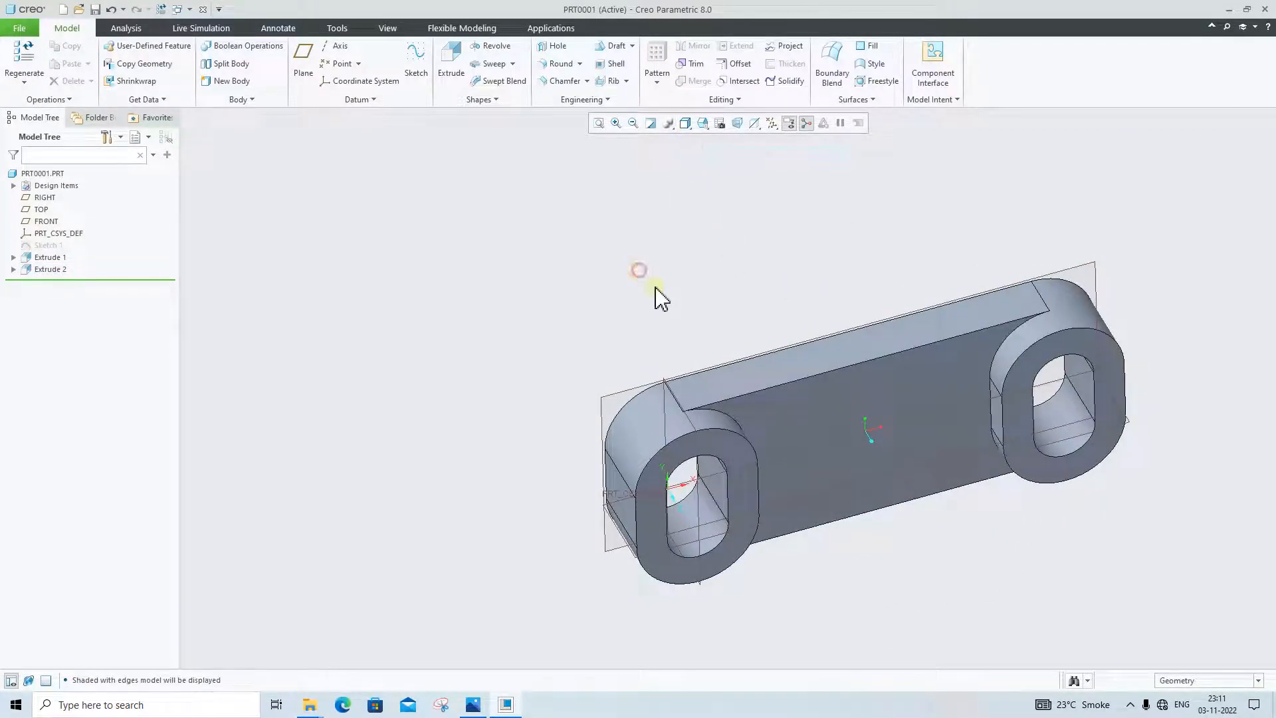
Step: Examine the bracket from the front and check the reference drawing for the cylindrical boss's offset from the web
{"action": "scroll", "coordinate": [656, 290], "scroll_direction": "up", "scroll_amount": 2}
{"action": "scroll", "coordinate": [1032, 430], "scroll_direction": "down", "scroll_amount": 1}
{"action": "left_click", "coordinate": [1109, 373]}
{"action": "scroll", "coordinate": [995, 278], "scroll_direction": "down", "scroll_amount": 1}
{"action": "middle_click_drag", "start_coordinate": [1002, 312], "coordinate": [993, 303]}
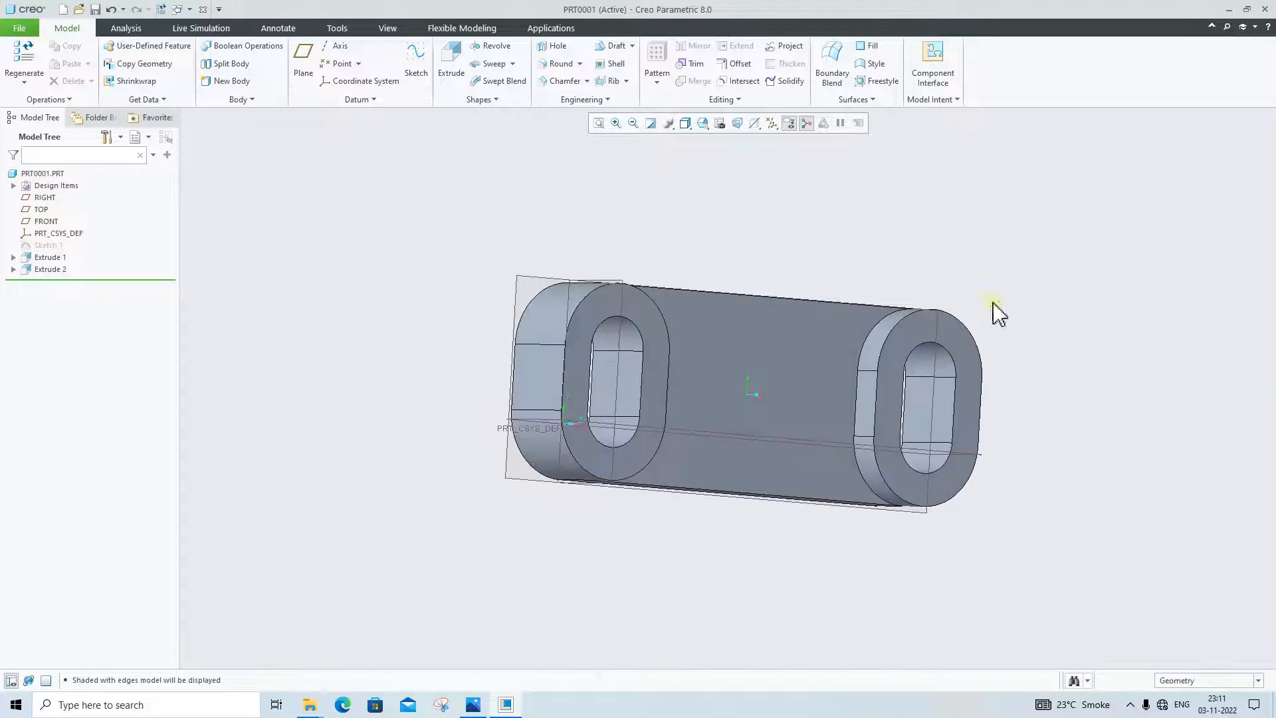
{"action": "left_click", "coordinate": [482, 705]}
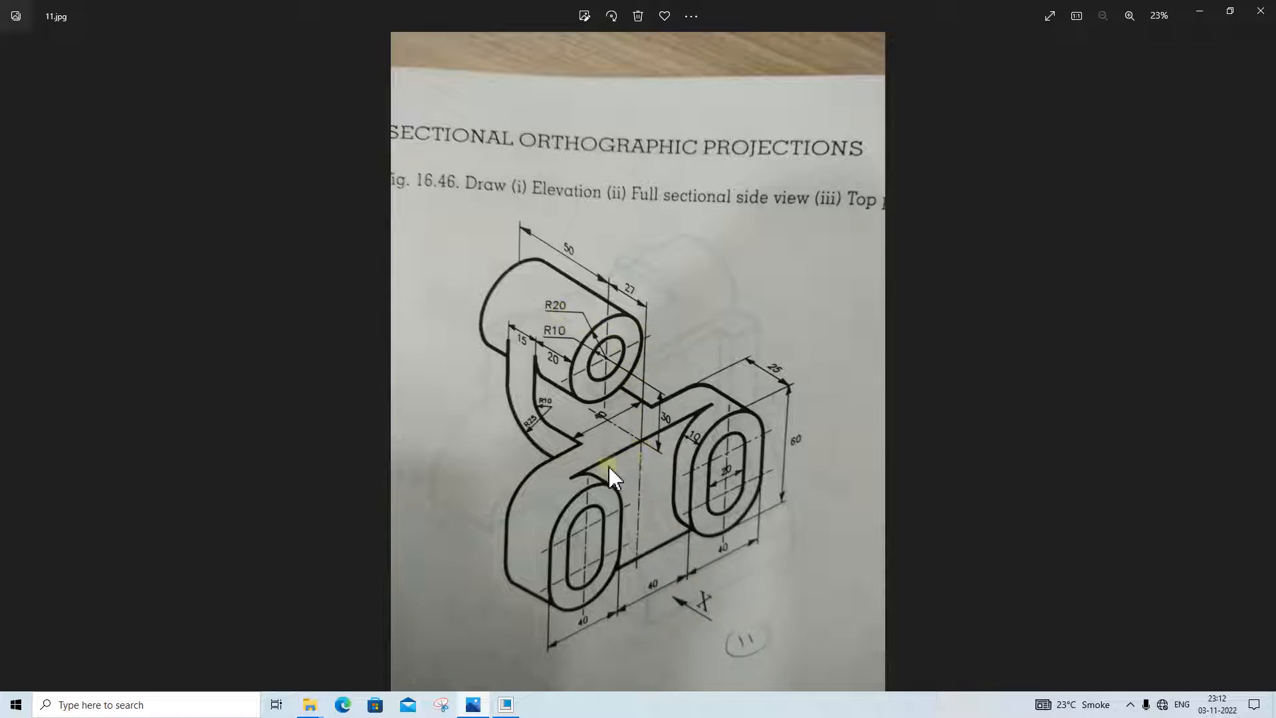
{"action": "left_click", "coordinate": [478, 705]}
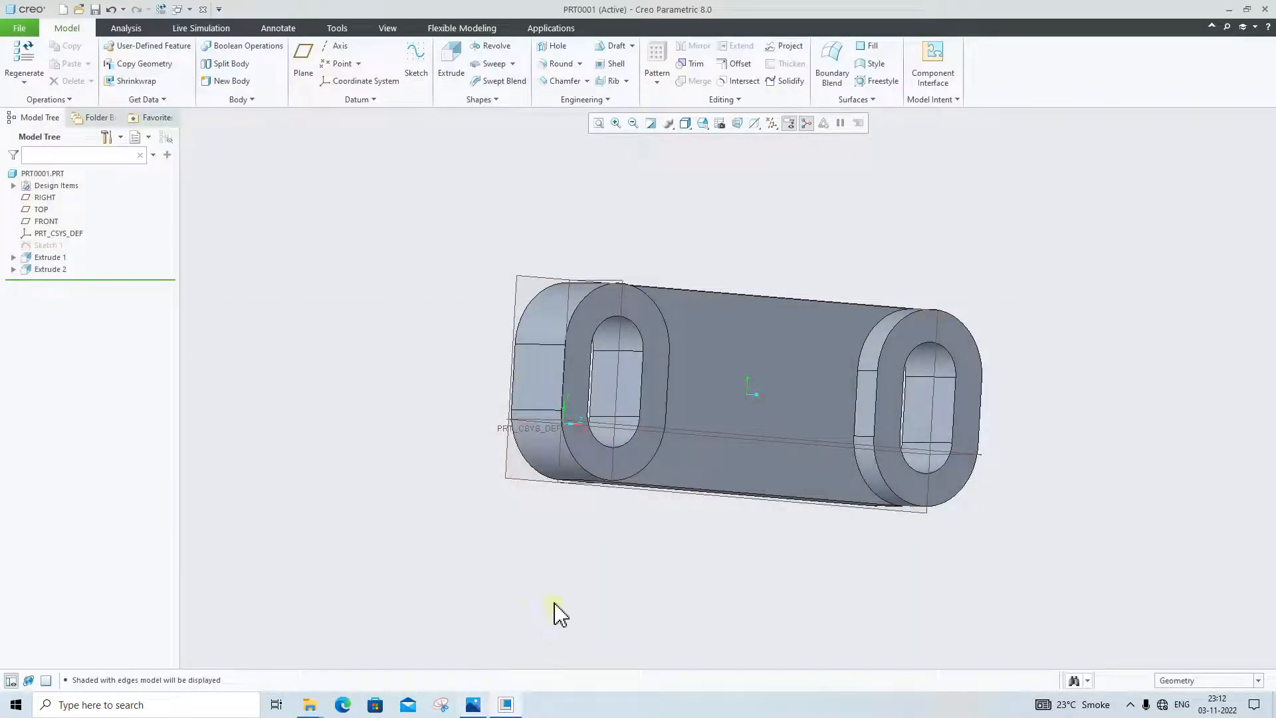
Step: Start a datum plane offset from the web's front face and set its translation to 27
{"action": "left_click", "coordinate": [739, 353]}
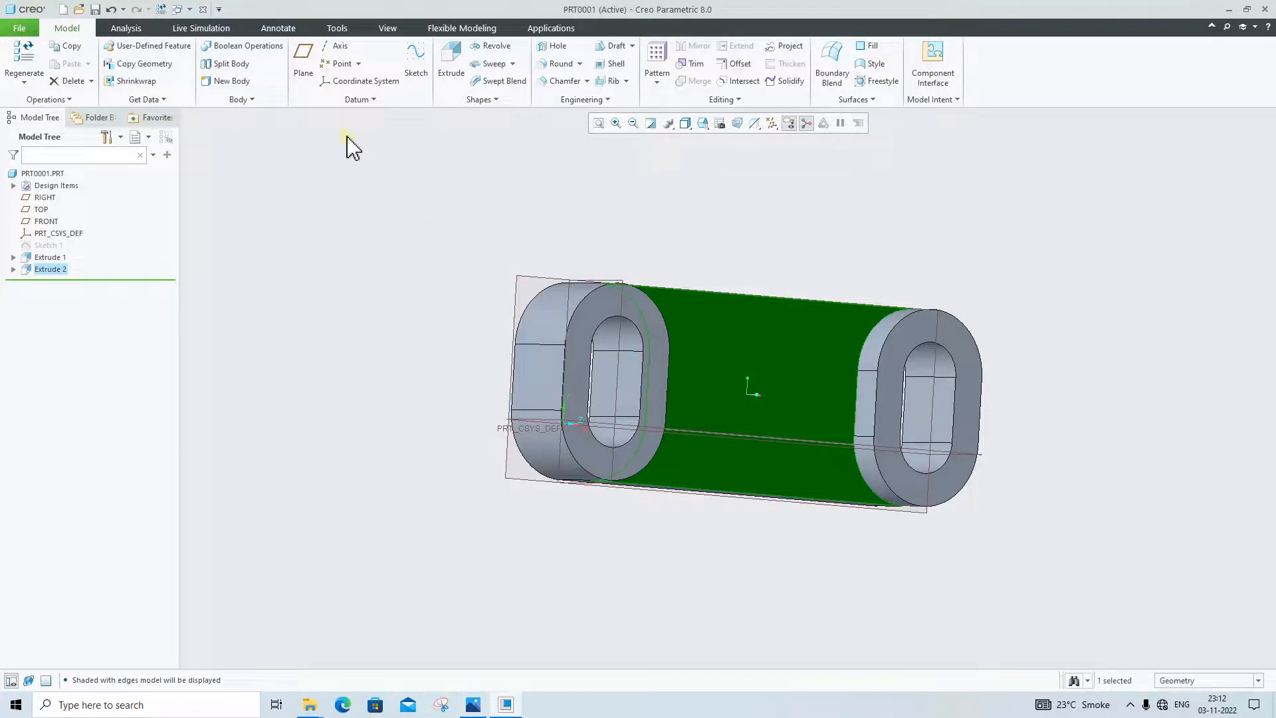
{"action": "left_click", "coordinate": [303, 74]}
{"action": "middle_click_drag", "start_coordinate": [627, 271], "coordinate": [653, 302]}
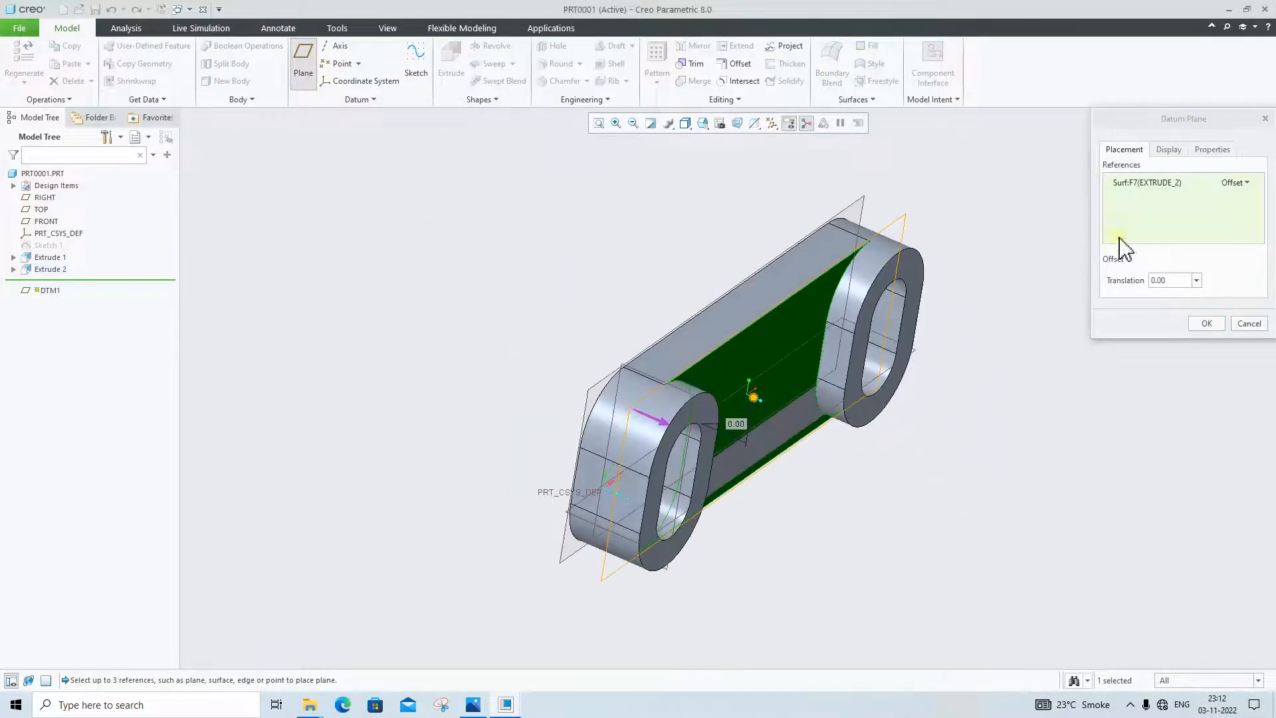
{"action": "left_click", "coordinate": [1185, 281]}
{"action": "key", "text": "BackSpace"}
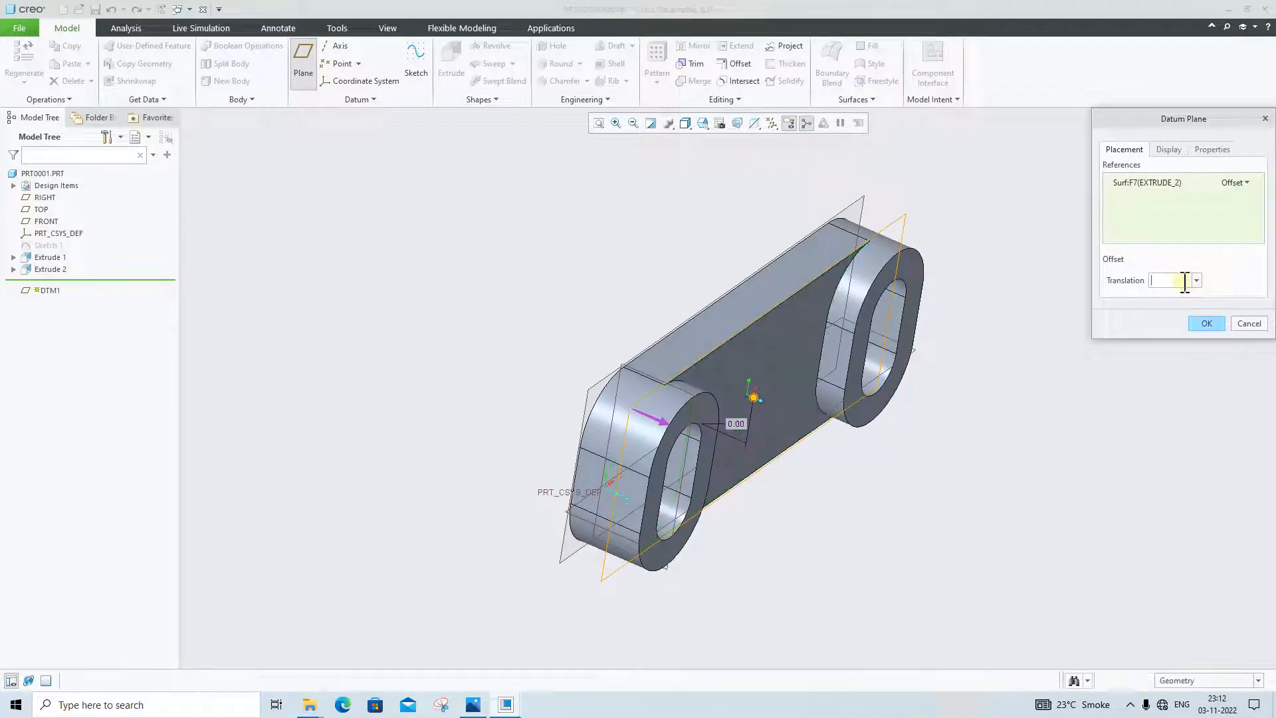
{"action": "type", "text": "27"}
{"action": "key", "text": "Return"}
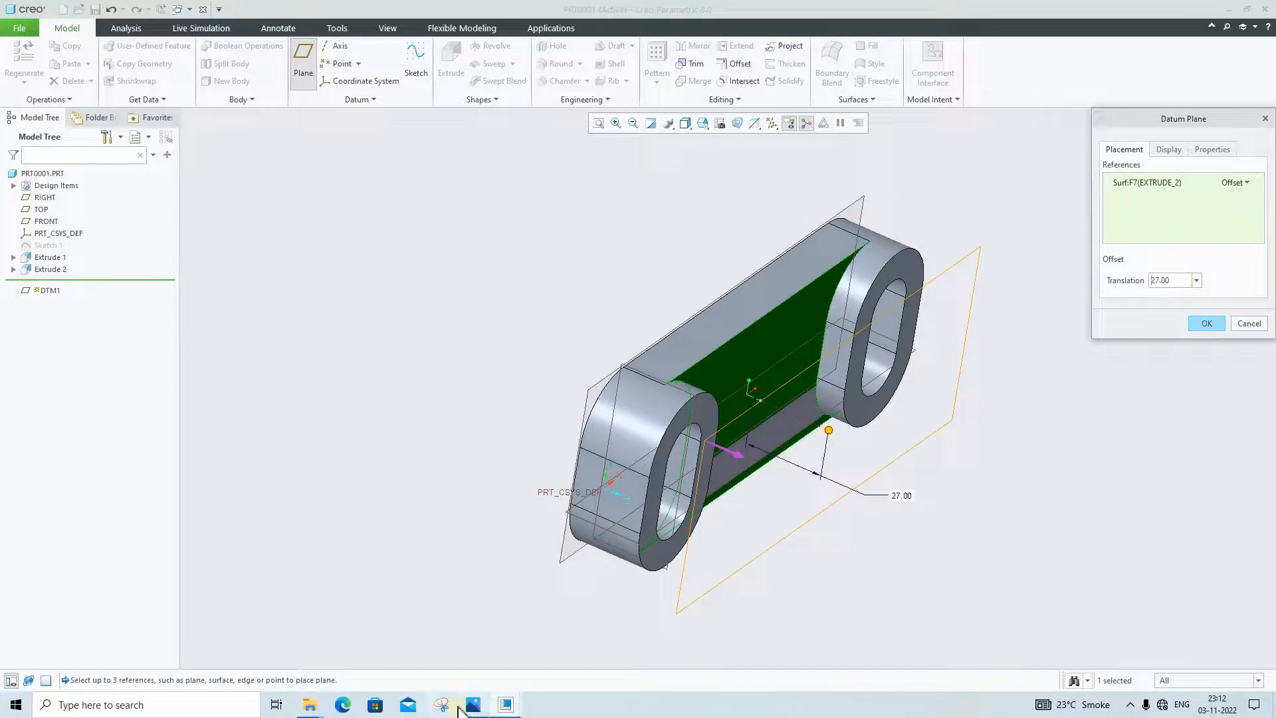
Step: Flip the datum plane's offset direction, set the translation to -27 and create the plane behind the bracket
{"action": "left_click", "coordinate": [471, 707]}
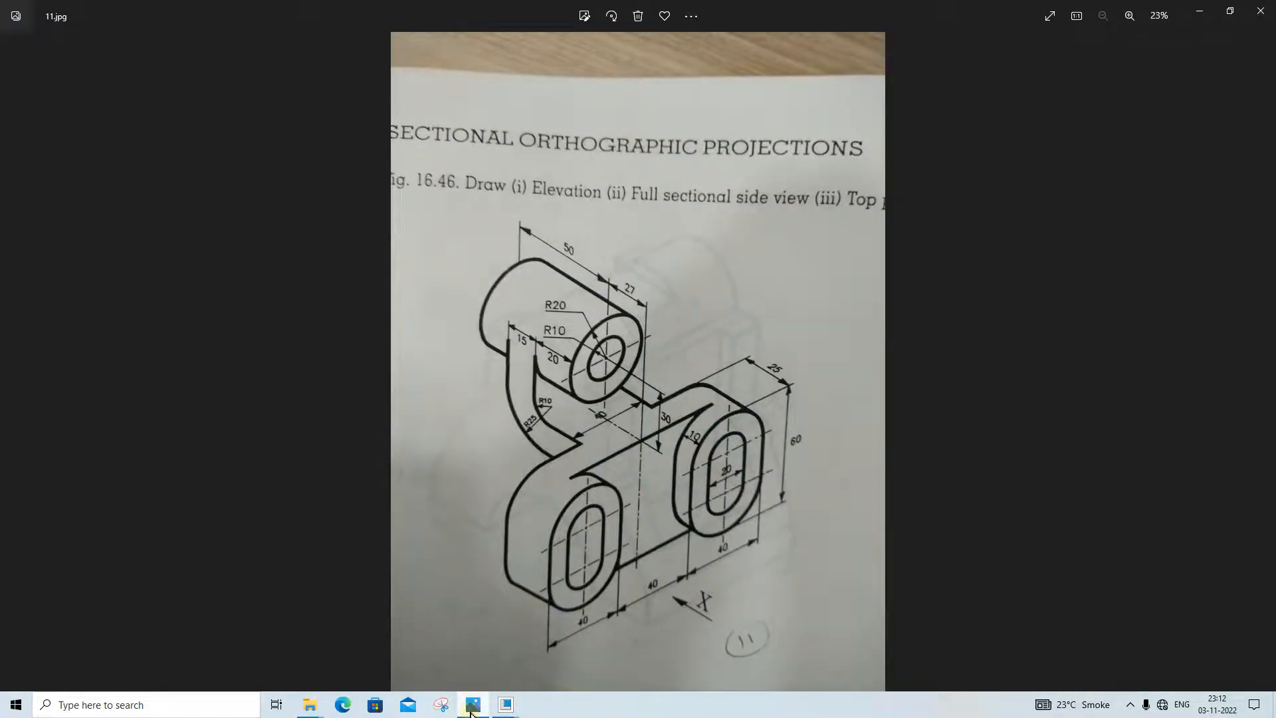
{"action": "left_click", "coordinate": [472, 707]}
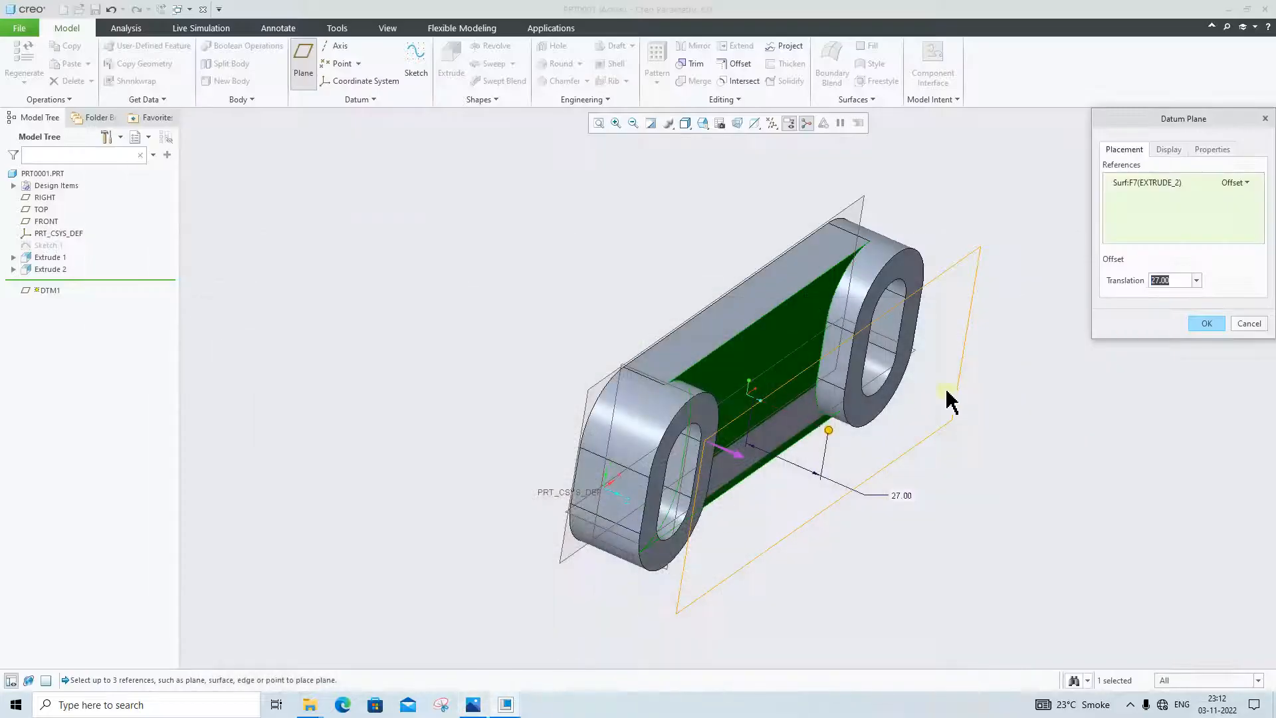
{"action": "left_click", "coordinate": [736, 456]}
{"action": "left_click", "coordinate": [1179, 280]}
{"action": "key", "text": "BackSpace"}
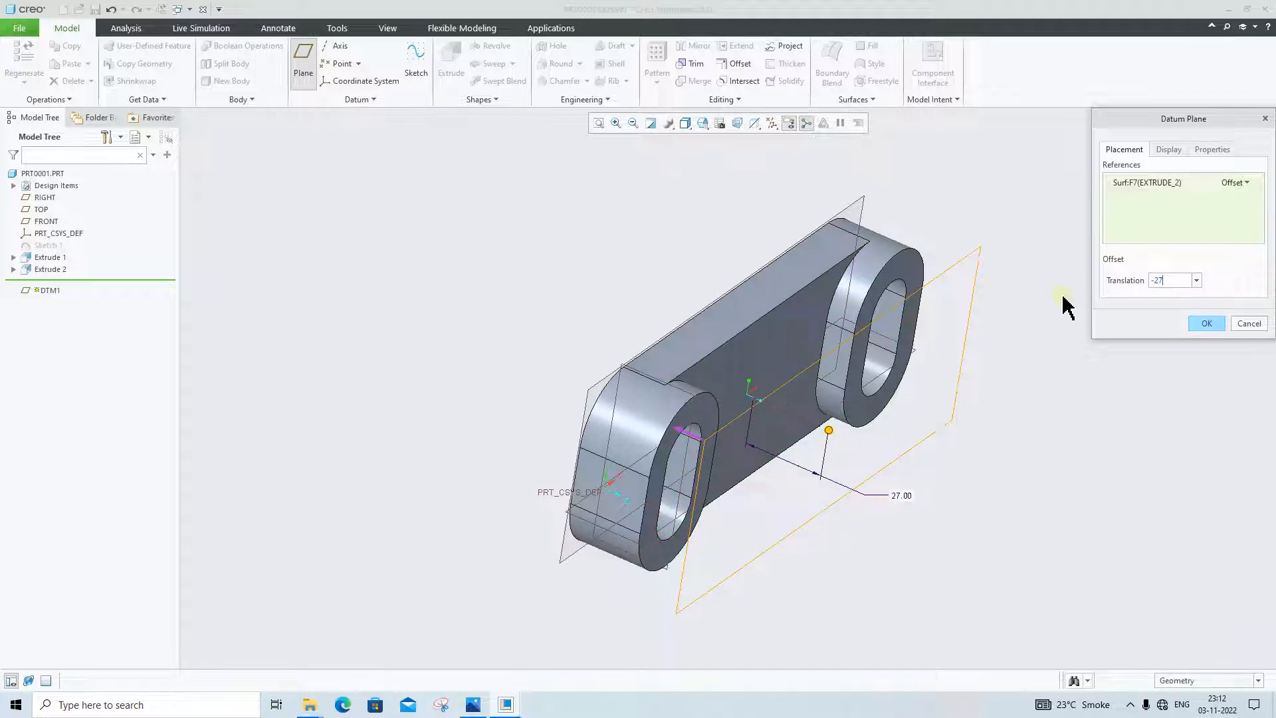
{"action": "key", "text": "Return"}
{"action": "left_click", "coordinate": [1207, 323]}
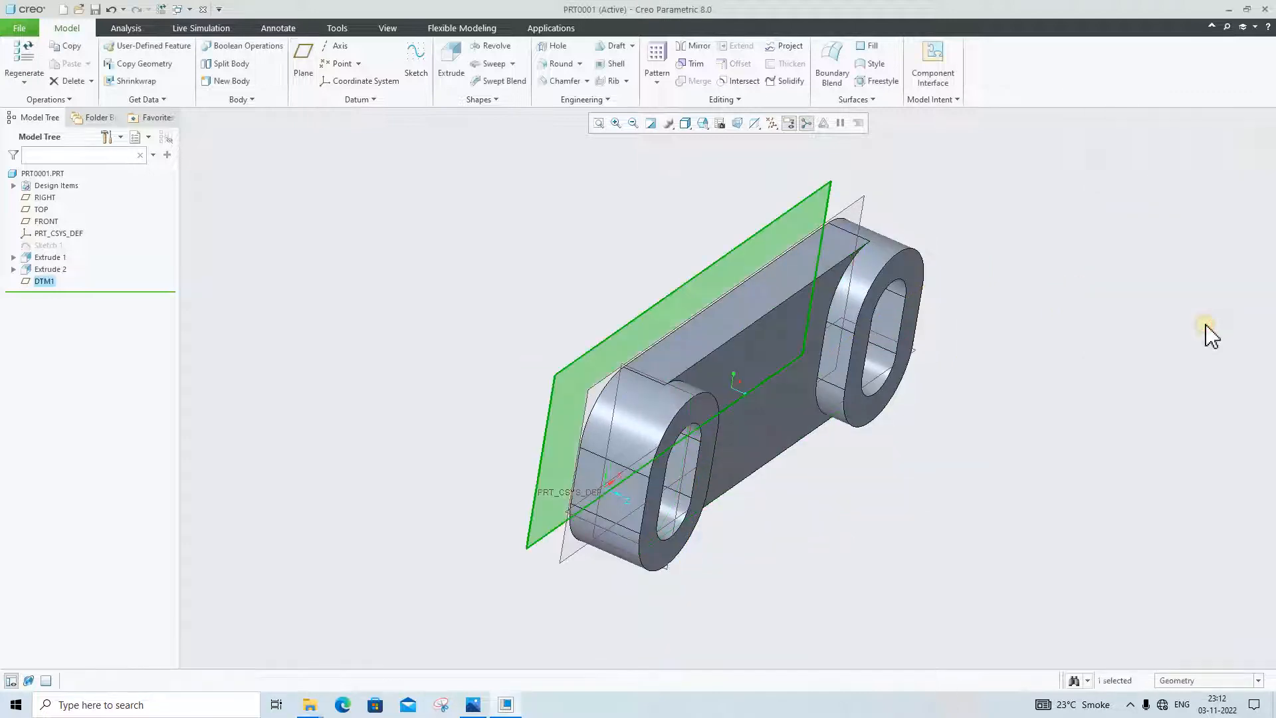
Step: Start an extrusion sketch on the new datum plane and orient the view parallel to the sketch
{"action": "left_click", "coordinate": [451, 70]}
{"action": "left_click", "coordinate": [759, 124]}
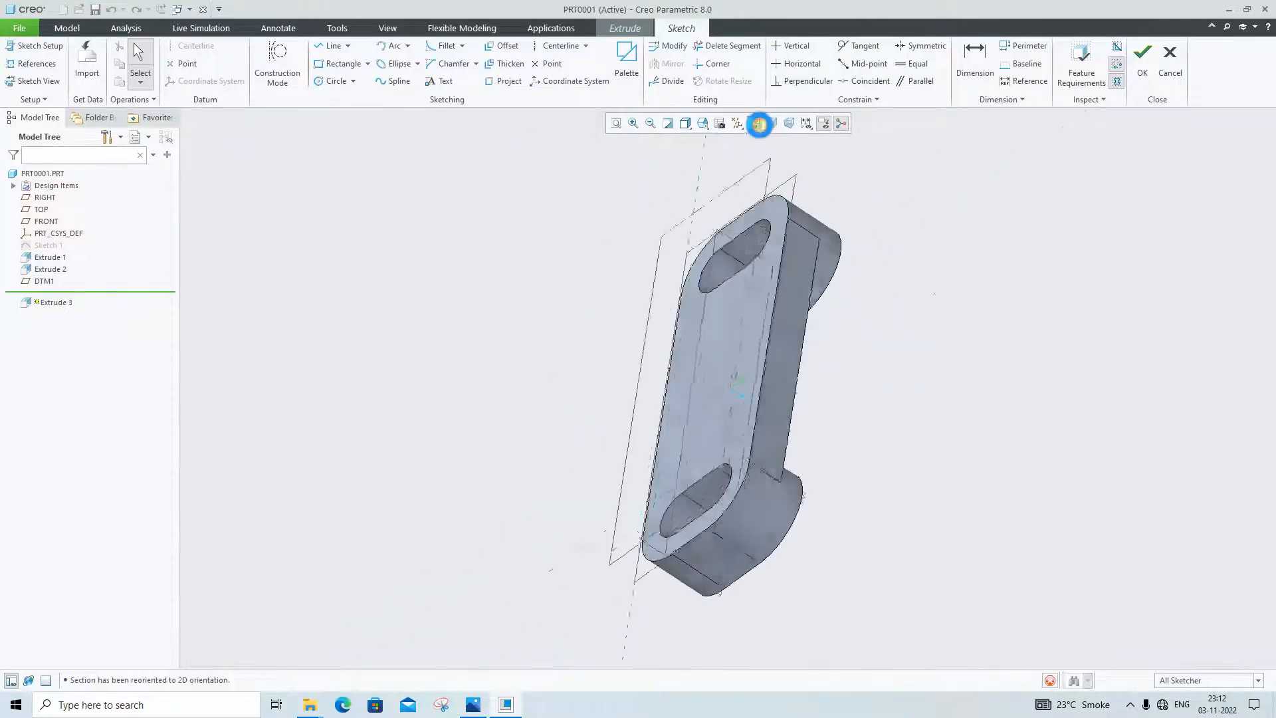
{"action": "middle_click_drag", "start_coordinate": [877, 385], "coordinate": [686, 247]}
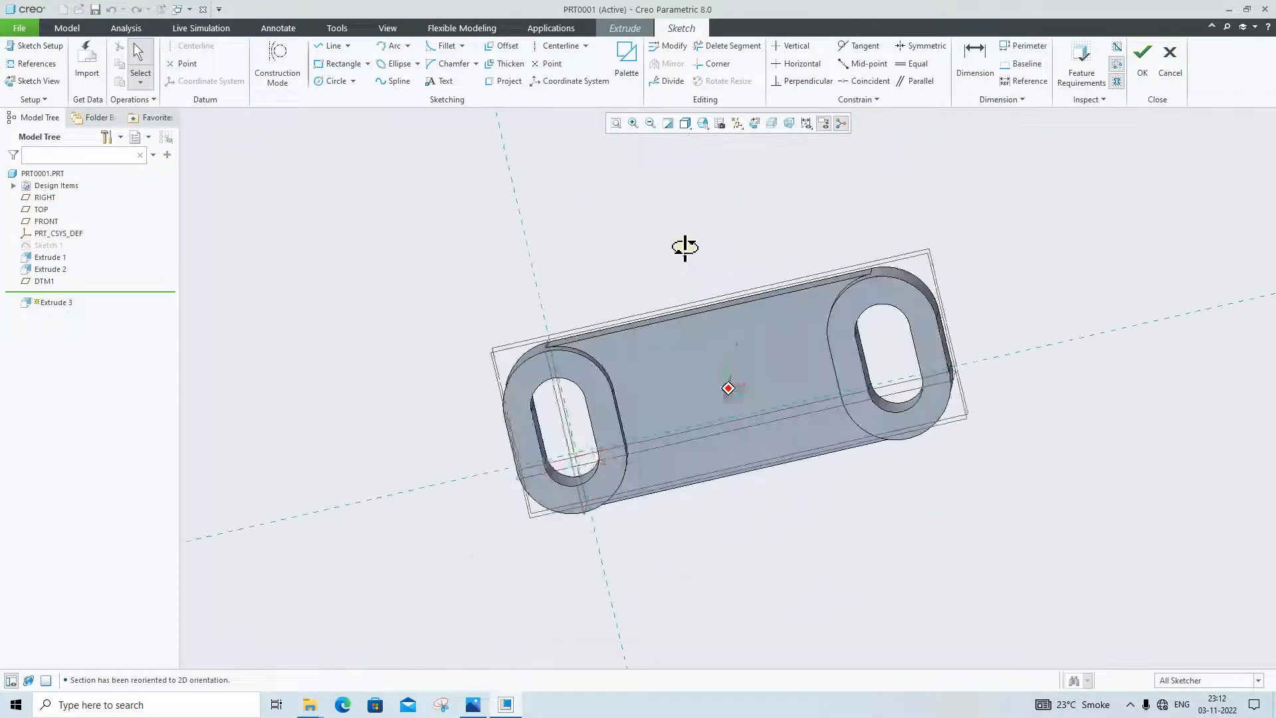
{"action": "left_click", "coordinate": [754, 123]}
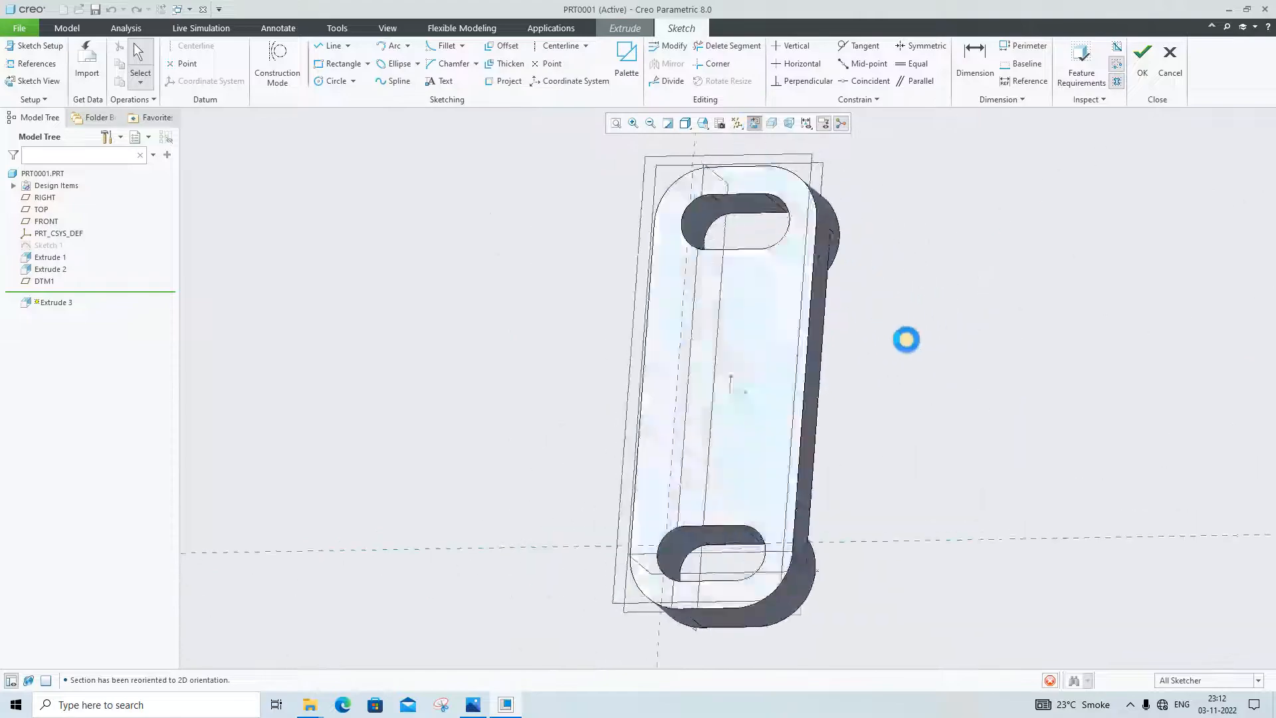
{"action": "left_click", "coordinate": [482, 706]}
{"action": "left_click", "coordinate": [479, 703]}
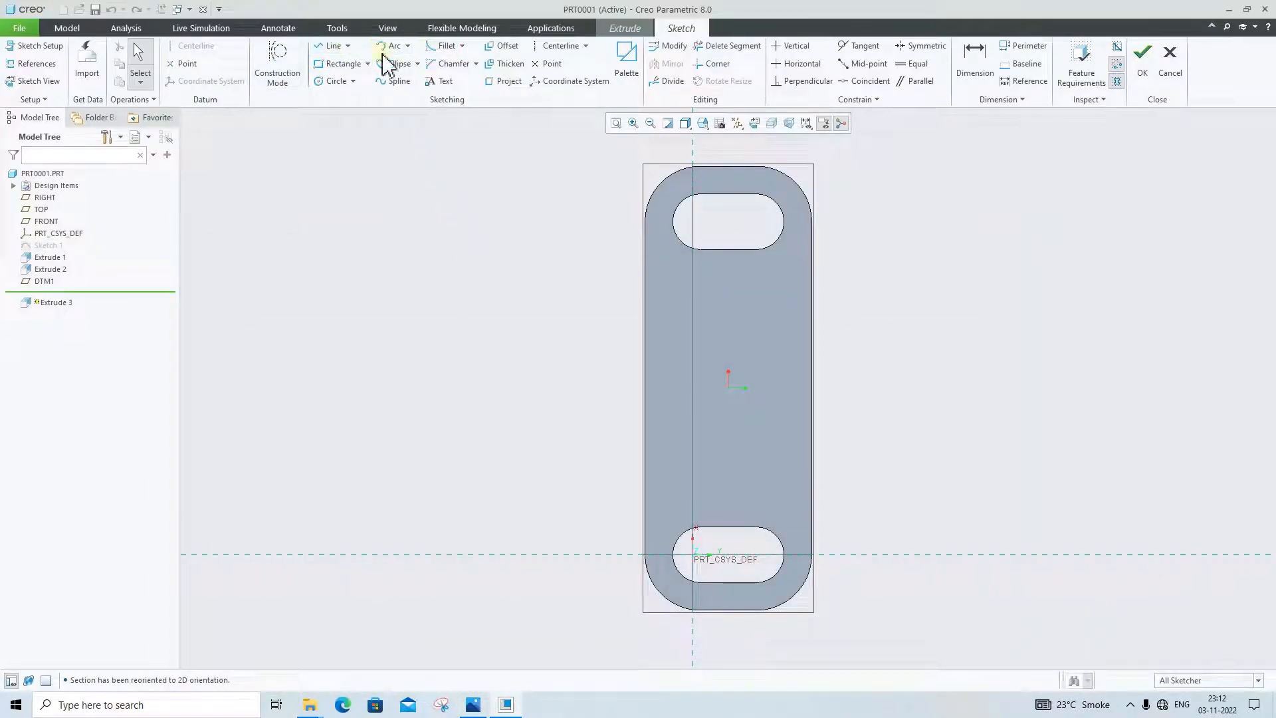
Step: Draw a horizontal centerline through the midpoint of the plate's long straight edge
{"action": "left_click", "coordinate": [555, 47]}
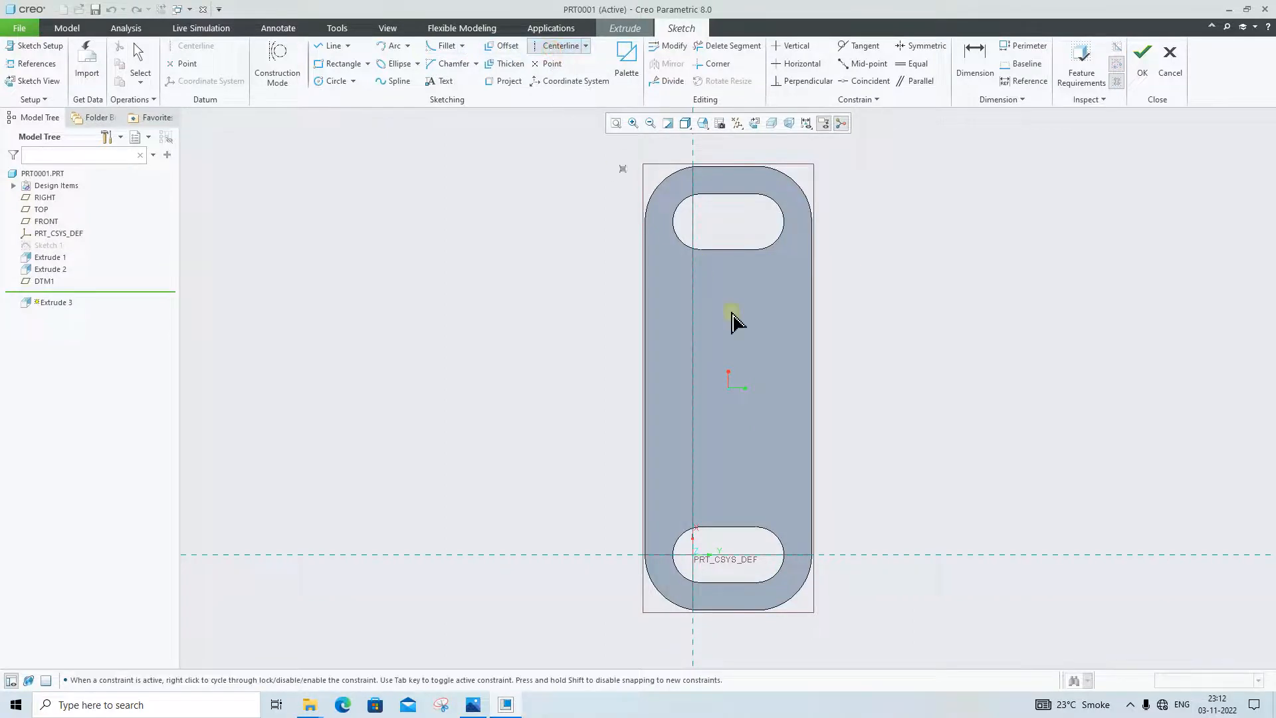
{"action": "left_click", "coordinate": [813, 390]}
{"action": "left_click", "coordinate": [931, 394]}
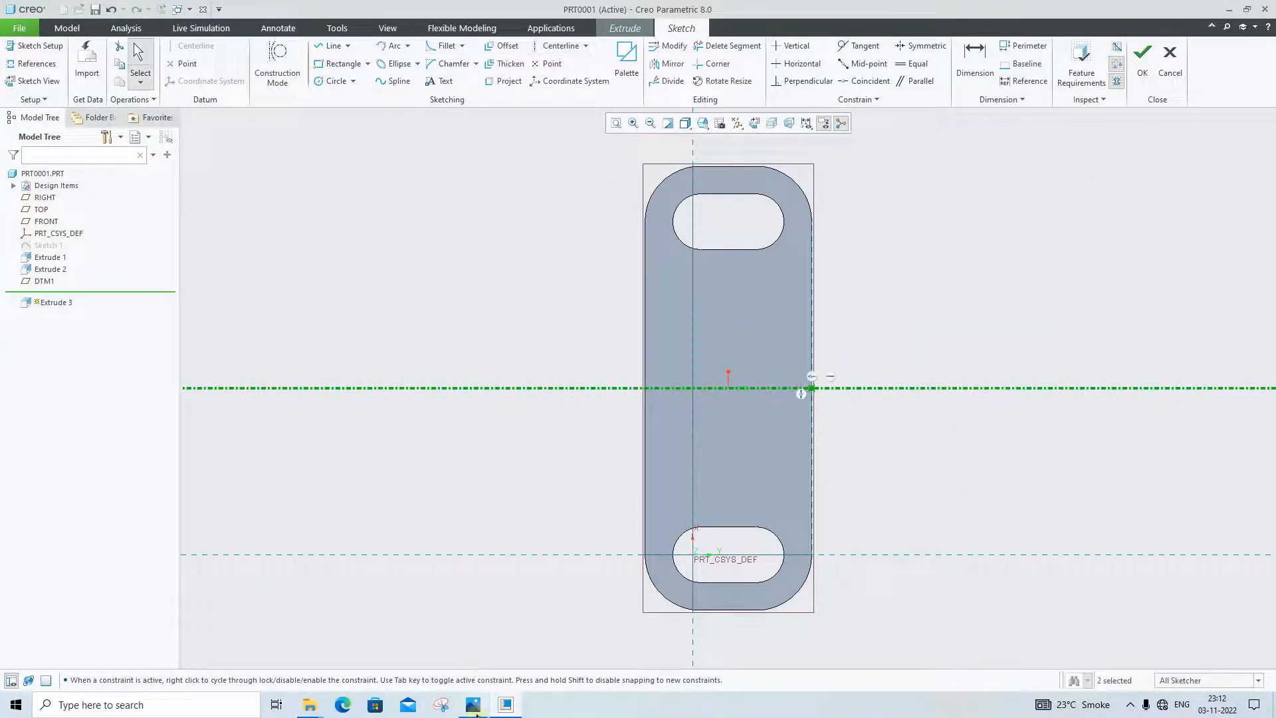
Step: Sketch two concentric circles on the centerline about 90 beyond the plate's edge, the outer one about 59 in diameter
{"action": "left_click", "coordinate": [472, 705]}
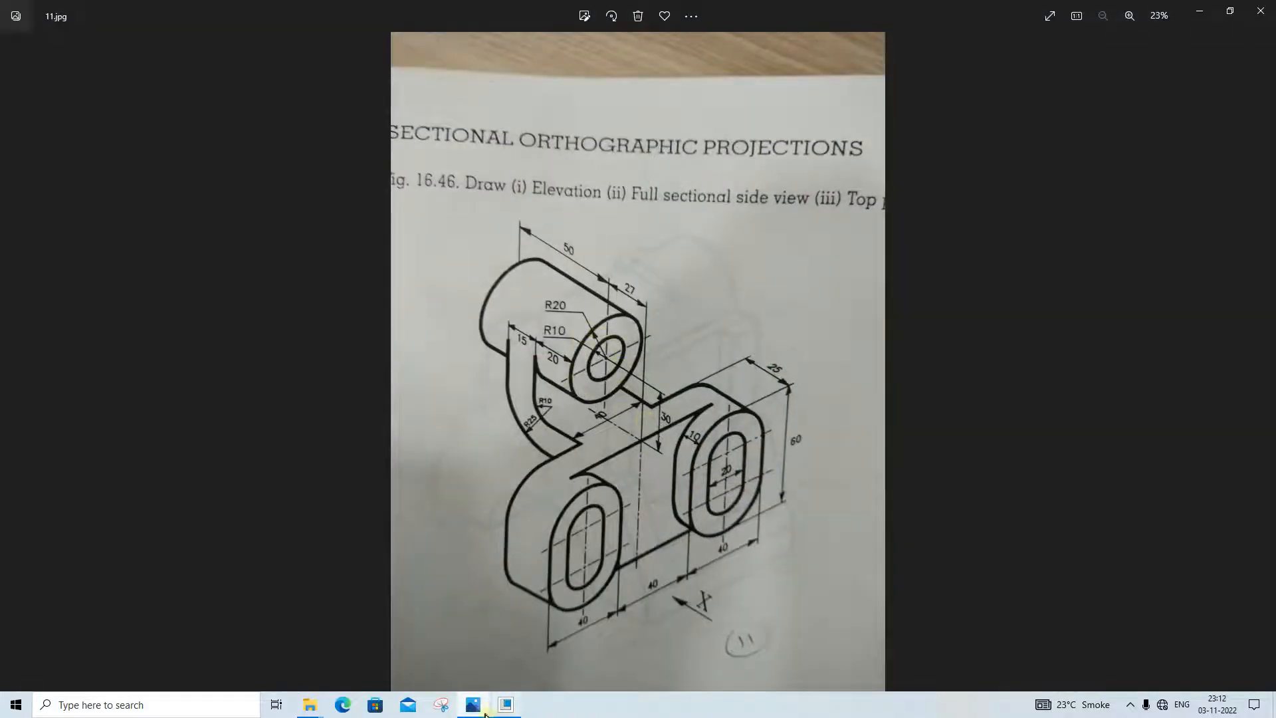
{"action": "left_click", "coordinate": [484, 710]}
{"action": "left_click", "coordinate": [333, 80]}
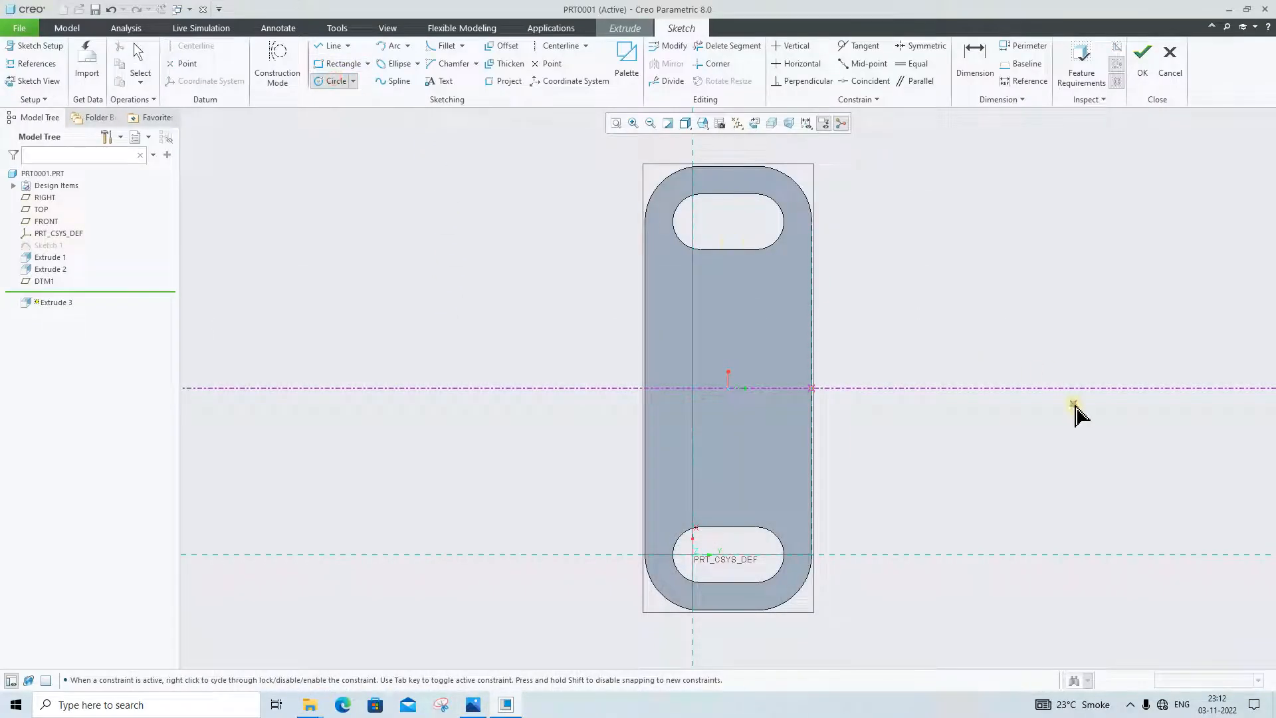
{"action": "left_click", "coordinate": [1060, 388]}
{"action": "left_click", "coordinate": [1071, 439]}
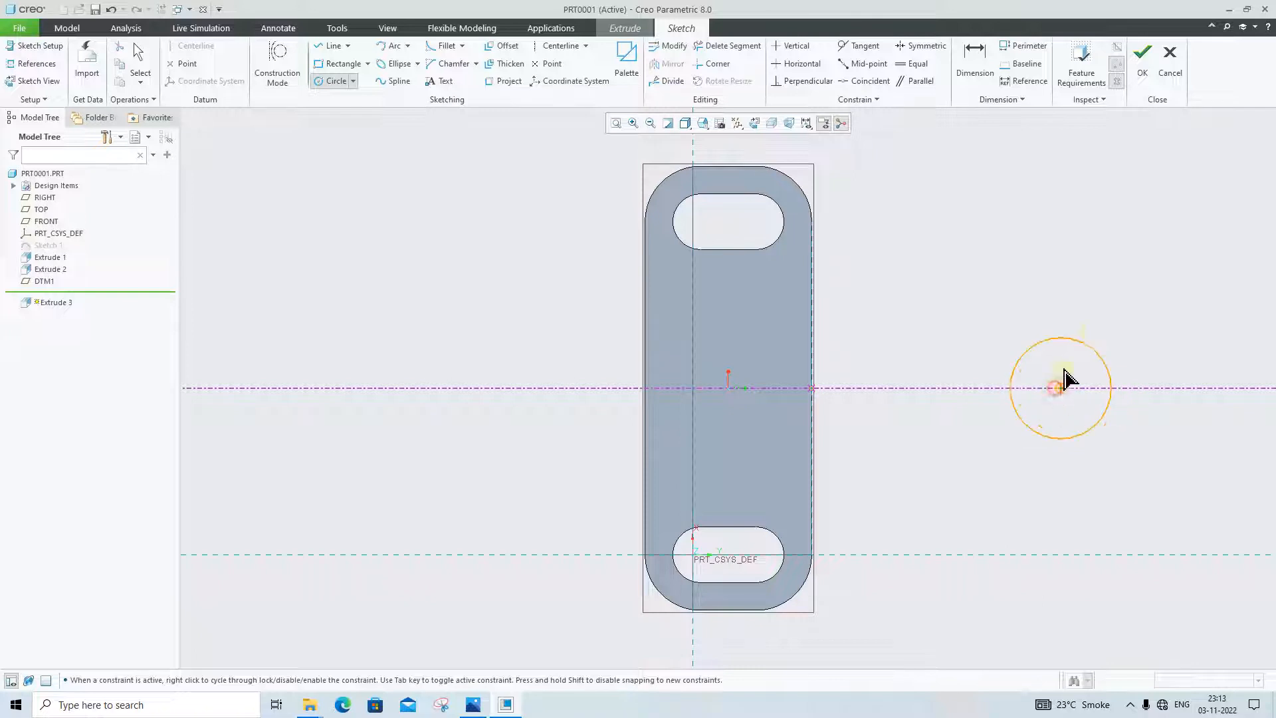
{"action": "left_click", "coordinate": [1062, 385]}
{"action": "left_click", "coordinate": [1140, 354]}
{"action": "middle_click", "coordinate": [1190, 509]}
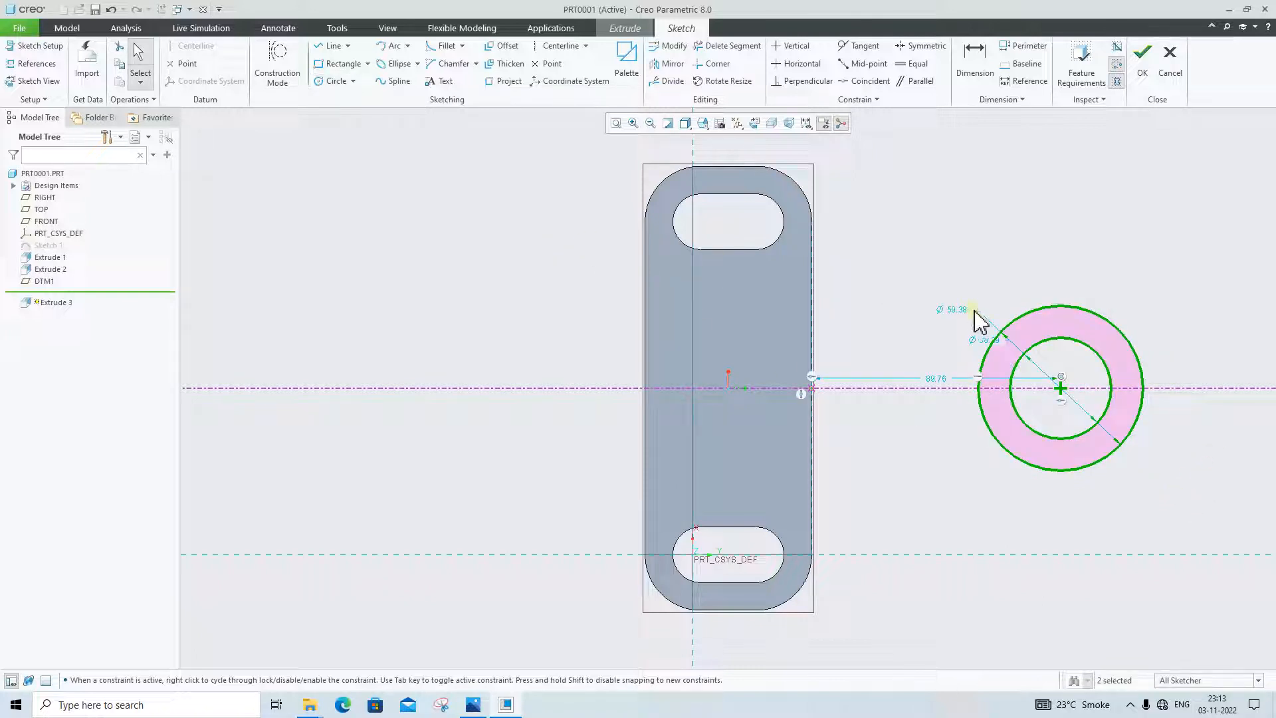
Step: Set the inner circle's diameter to 20 and the outer circle's diameter to 40
{"action": "double_click", "coordinate": [984, 340]}
{"action": "key", "text": "BackSpace"}
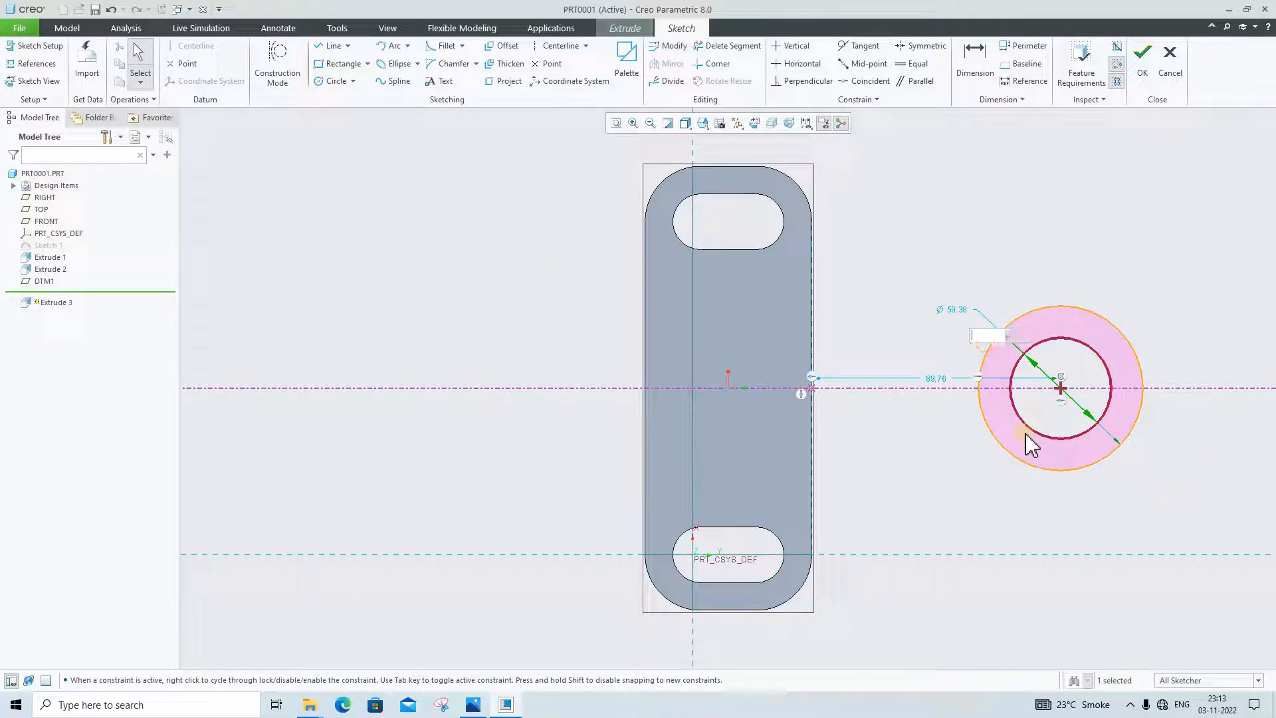
{"action": "type", "text": "20"}
{"action": "left_click", "coordinate": [473, 706]}
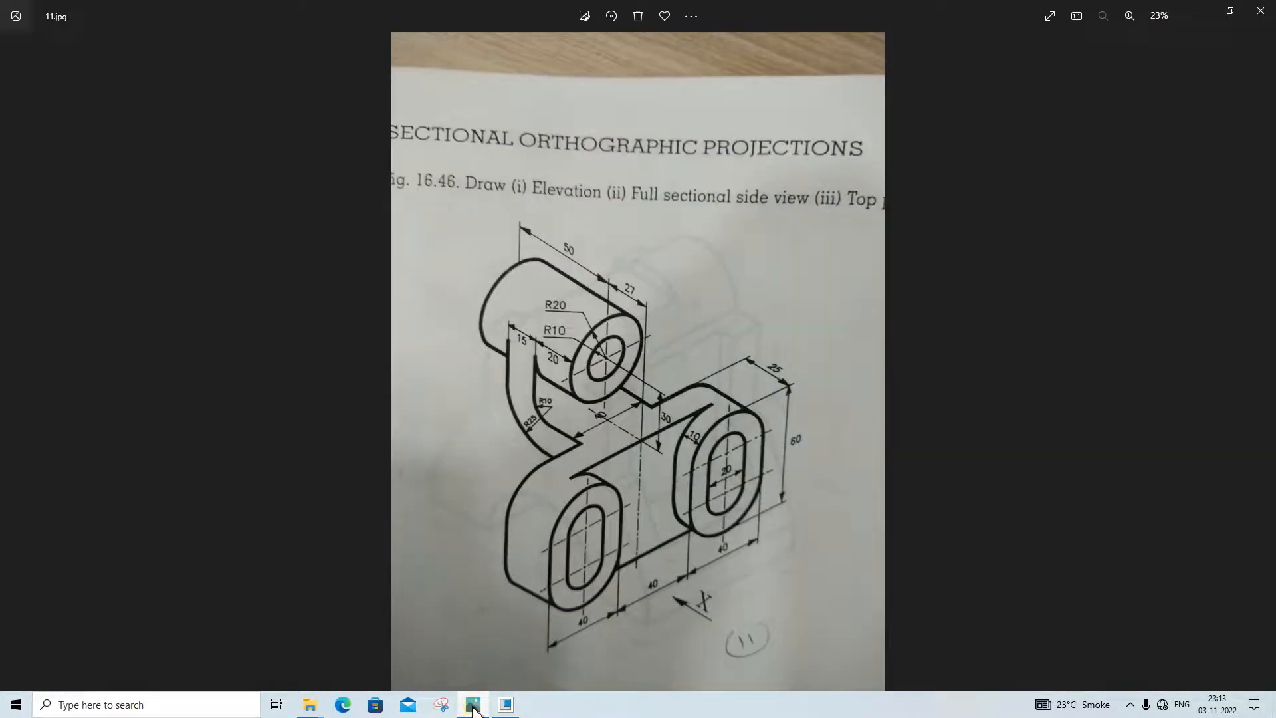
{"action": "left_click", "coordinate": [473, 706]}
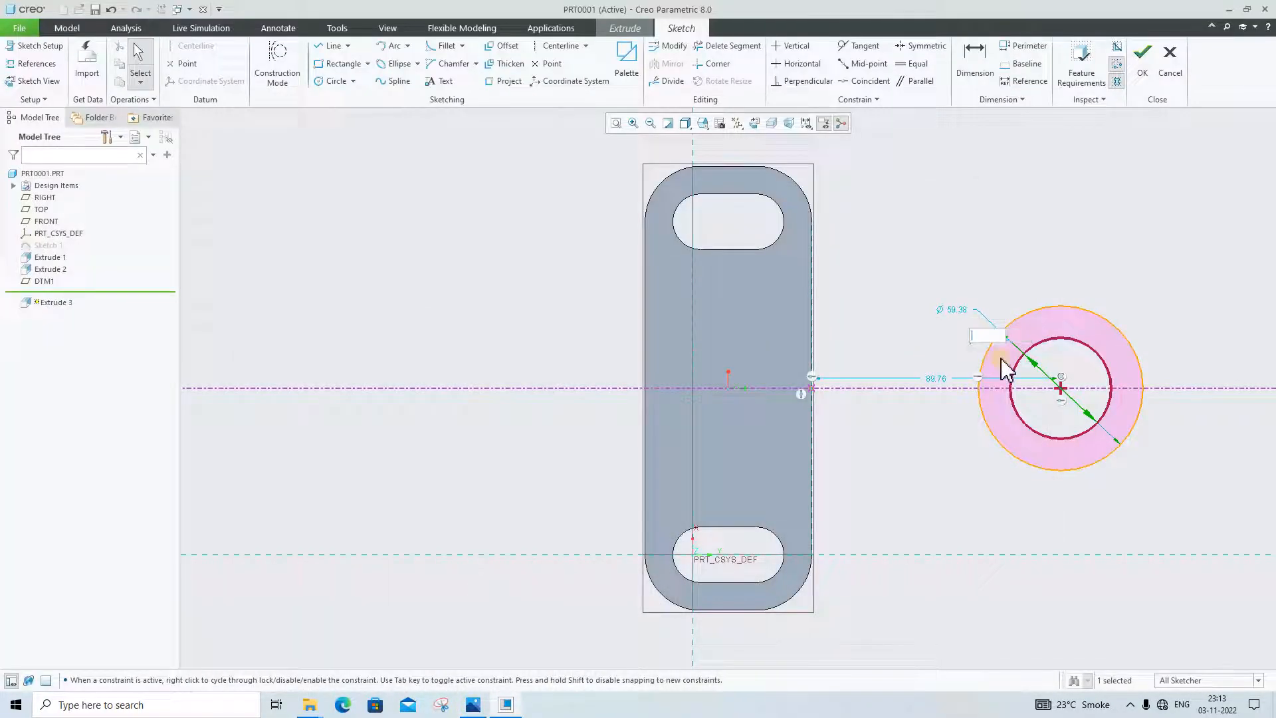
{"action": "type", "text": "20"}
{"action": "key", "text": "Return"}
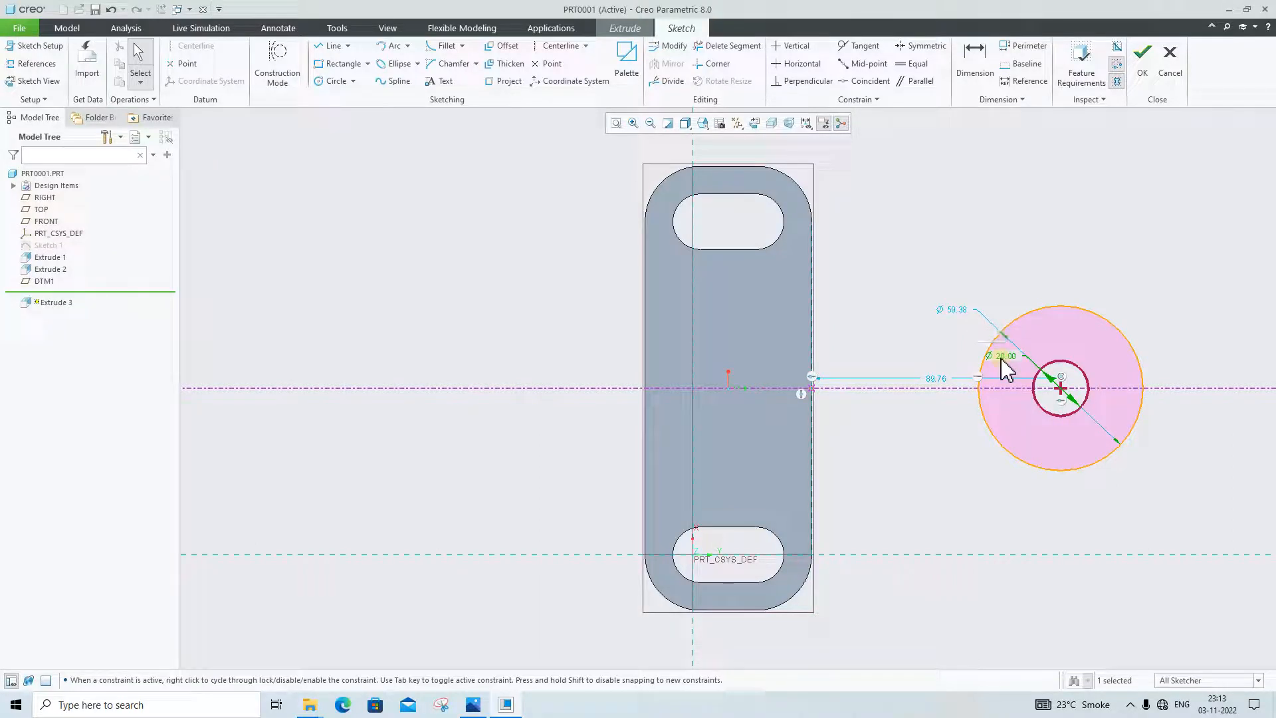
{"action": "double_click", "coordinate": [955, 309]}
{"action": "type", "text": "40"}
{"action": "key", "text": "Return"}
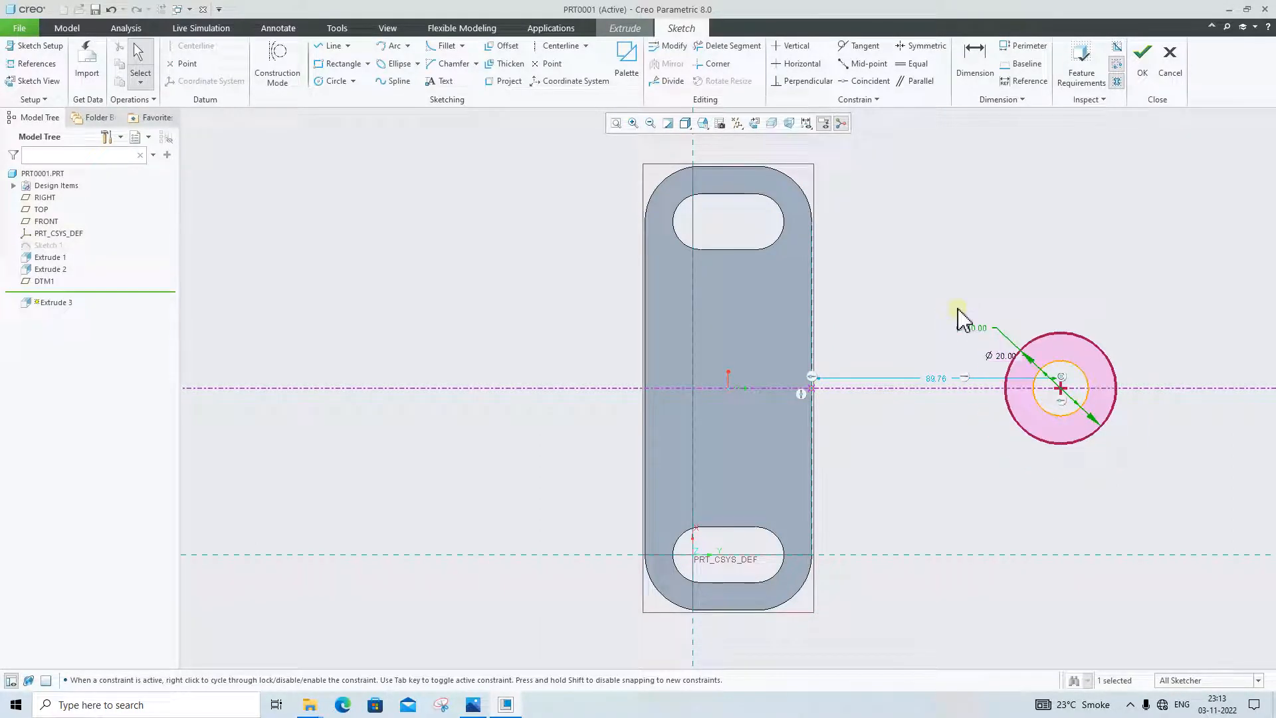
Step: Set the distance from the plate's edge to the circles' center to 30, following the reference drawing
{"action": "left_click", "coordinate": [473, 704]}
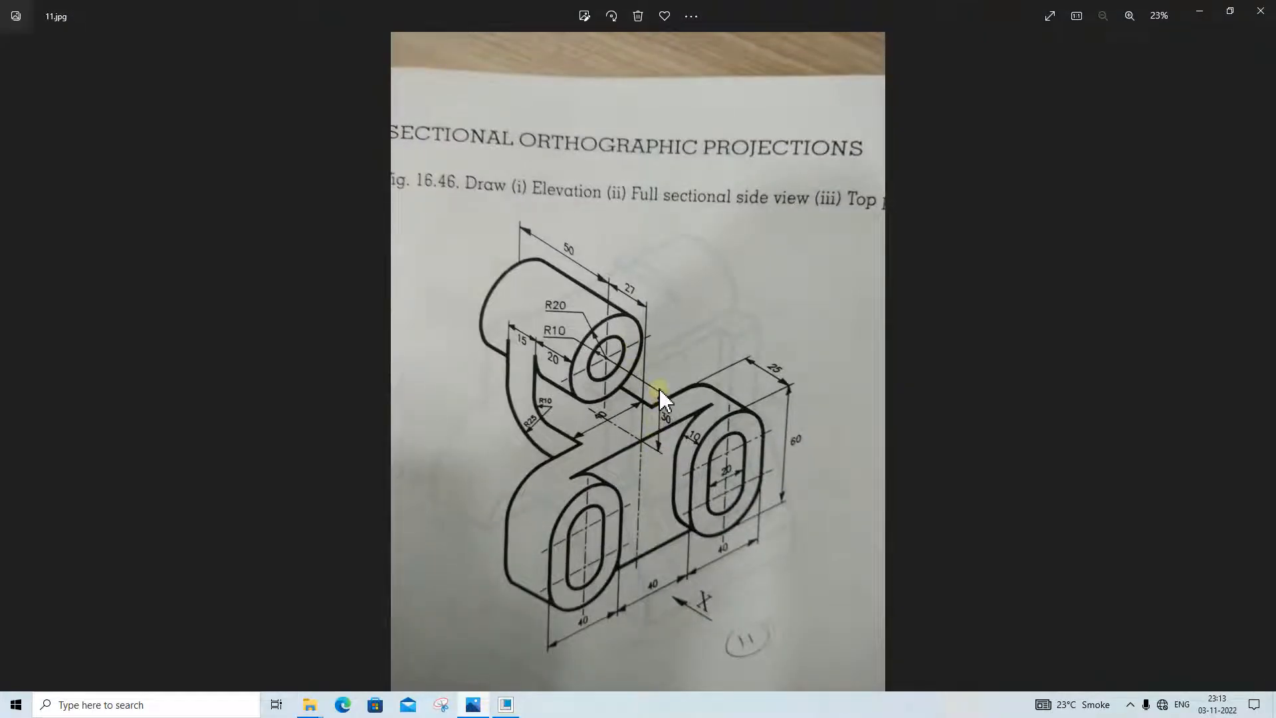
{"action": "left_click", "coordinate": [473, 705]}
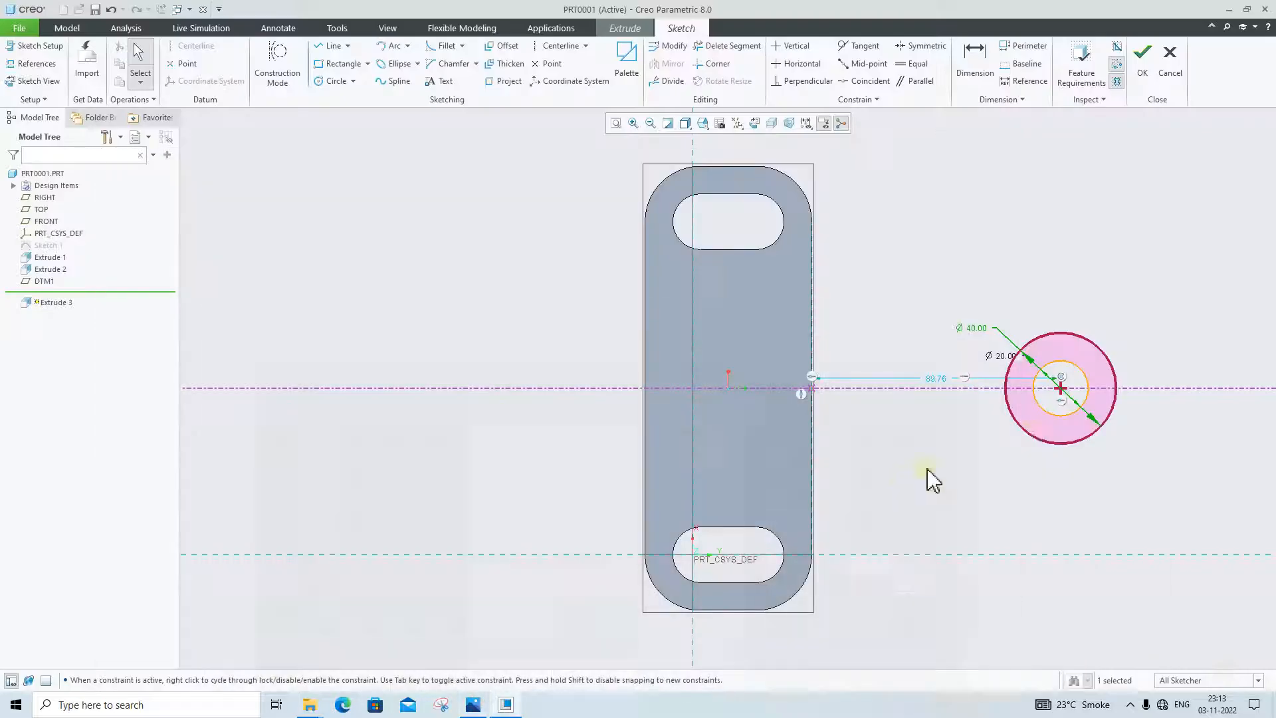
{"action": "double_click", "coordinate": [937, 379]}
{"action": "key", "text": "BackSpace"}
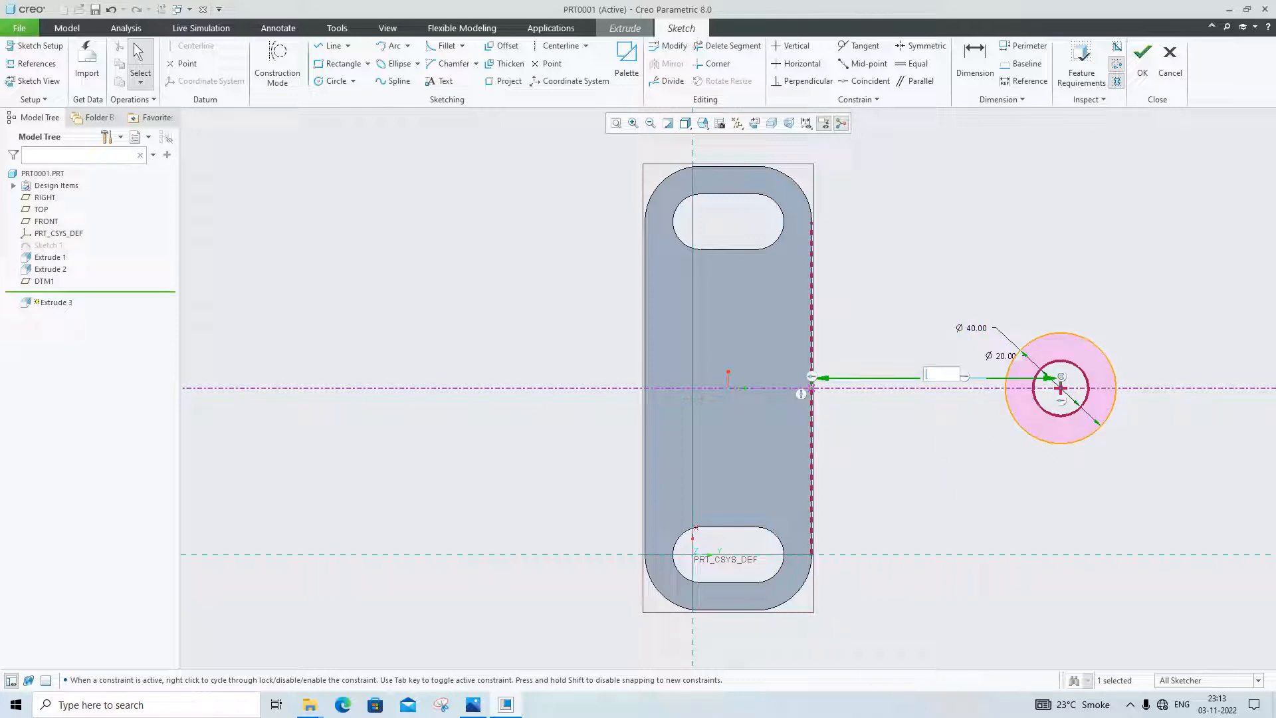
{"action": "type", "text": "30"}
{"action": "key", "text": "Return"}
Step: Check the boss length in the reference drawing, finish the sketch and set the boss's extrusion depth to 50
{"action": "left_click", "coordinate": [473, 705]}
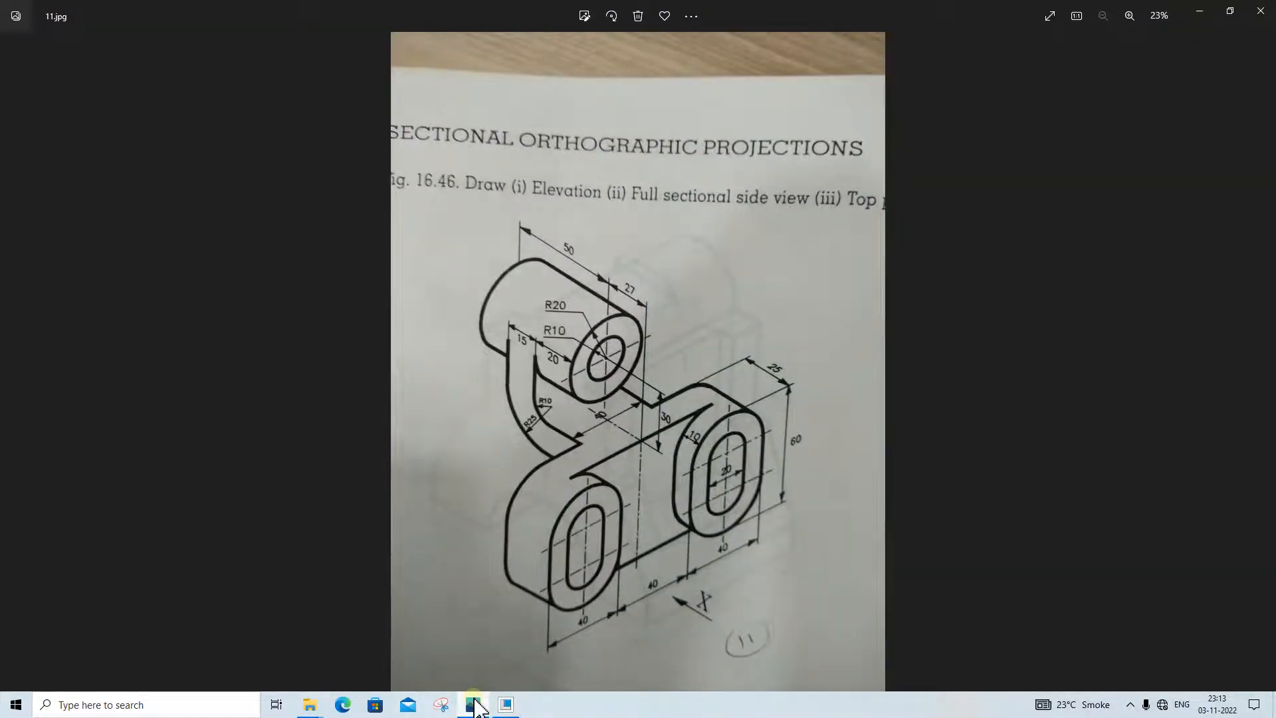
{"action": "left_click", "coordinate": [476, 703]}
{"action": "left_click", "coordinate": [476, 703]}
{"action": "left_click", "coordinate": [474, 703]}
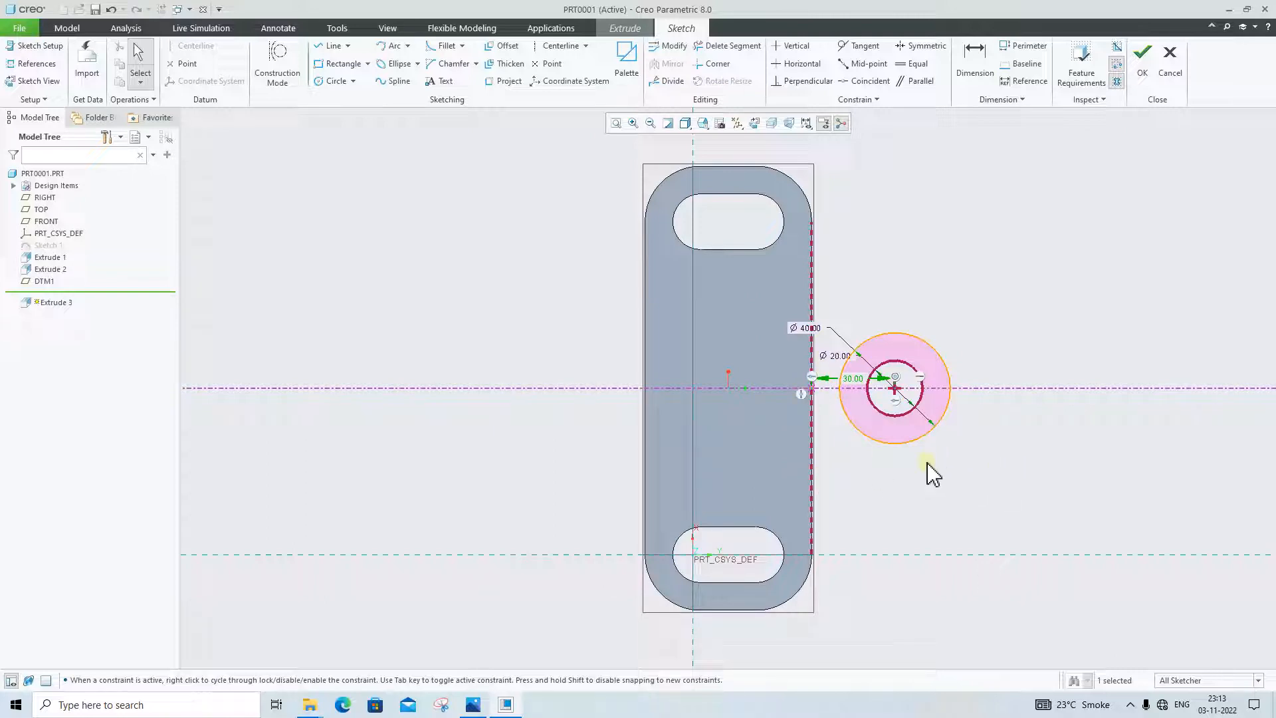
{"action": "left_click", "coordinate": [473, 704]}
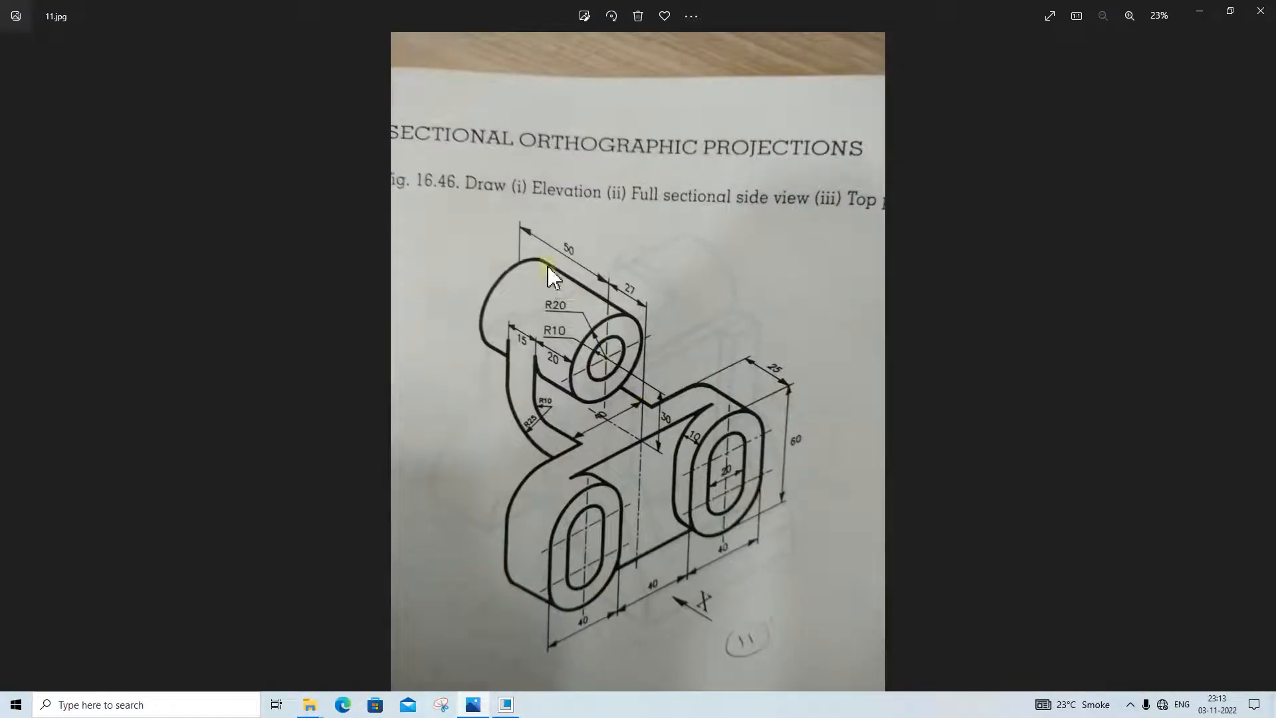
{"action": "left_click", "coordinate": [473, 703]}
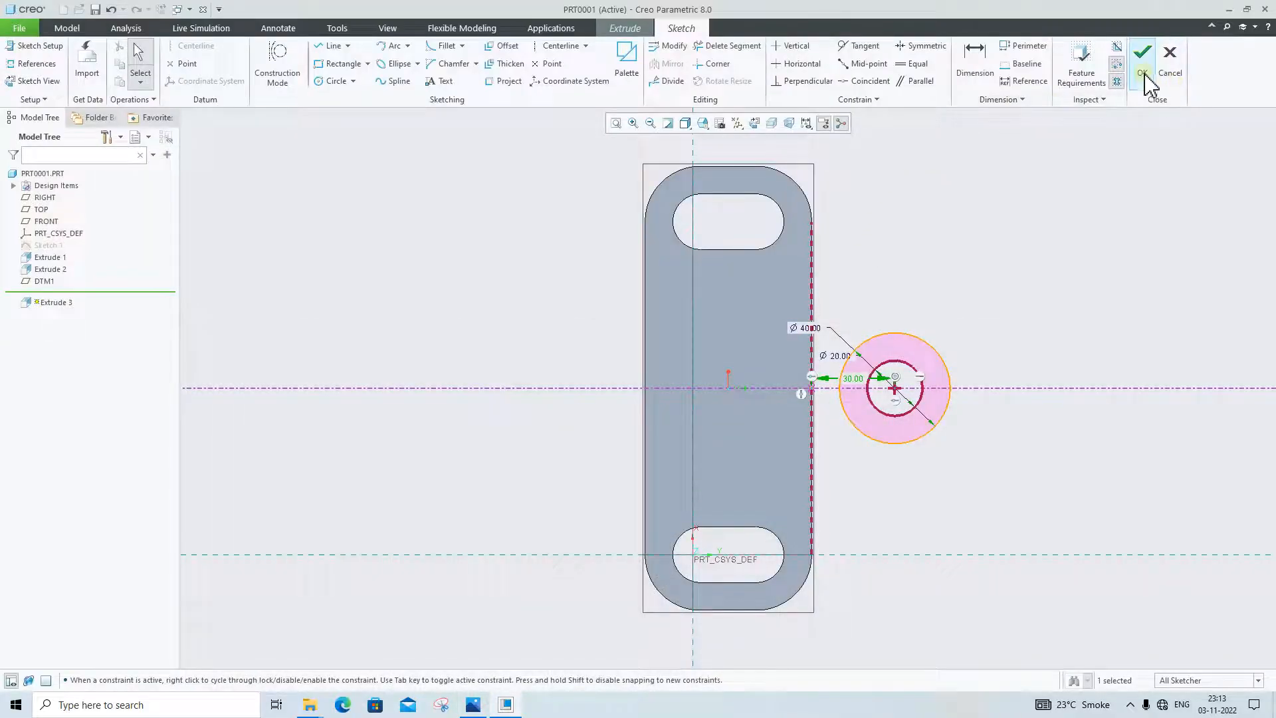
{"action": "middle_click_drag", "start_coordinate": [929, 320], "coordinate": [819, 276]}
{"action": "left_click_drag", "start_coordinate": [175, 58], "coordinate": [37, 54]}
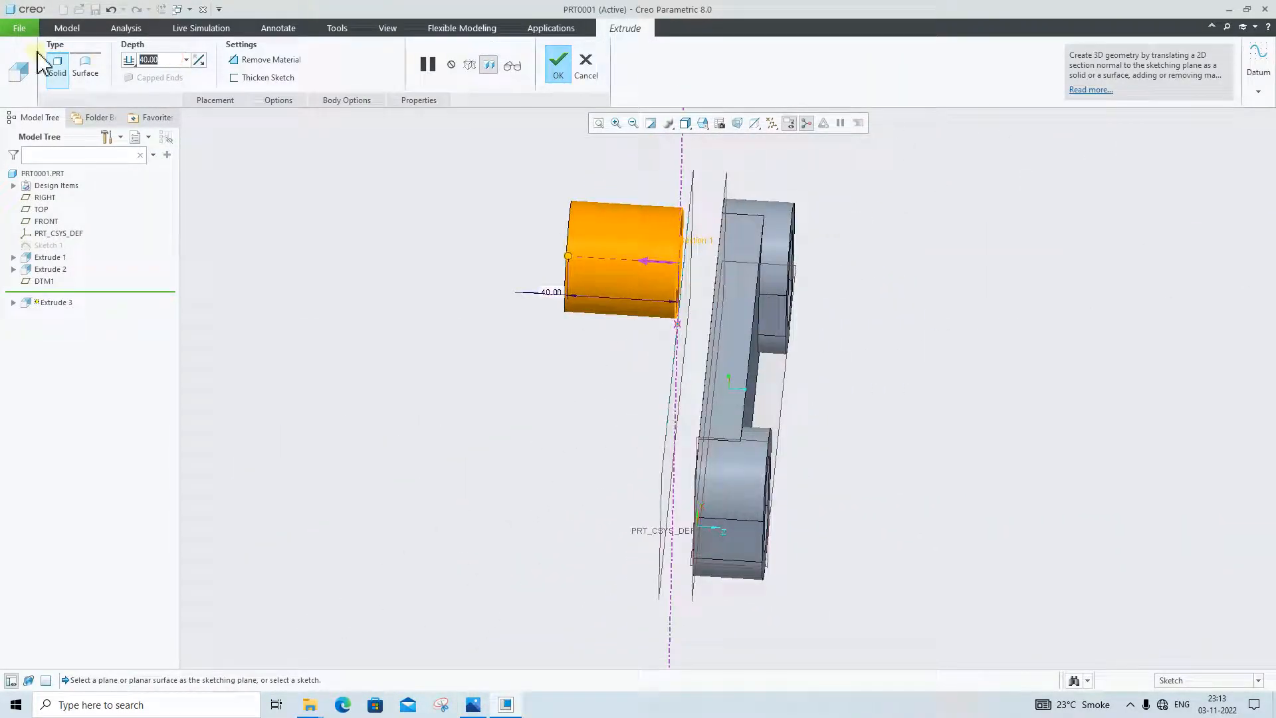
{"action": "type", "text": "50"}
{"action": "key", "text": "Return"}
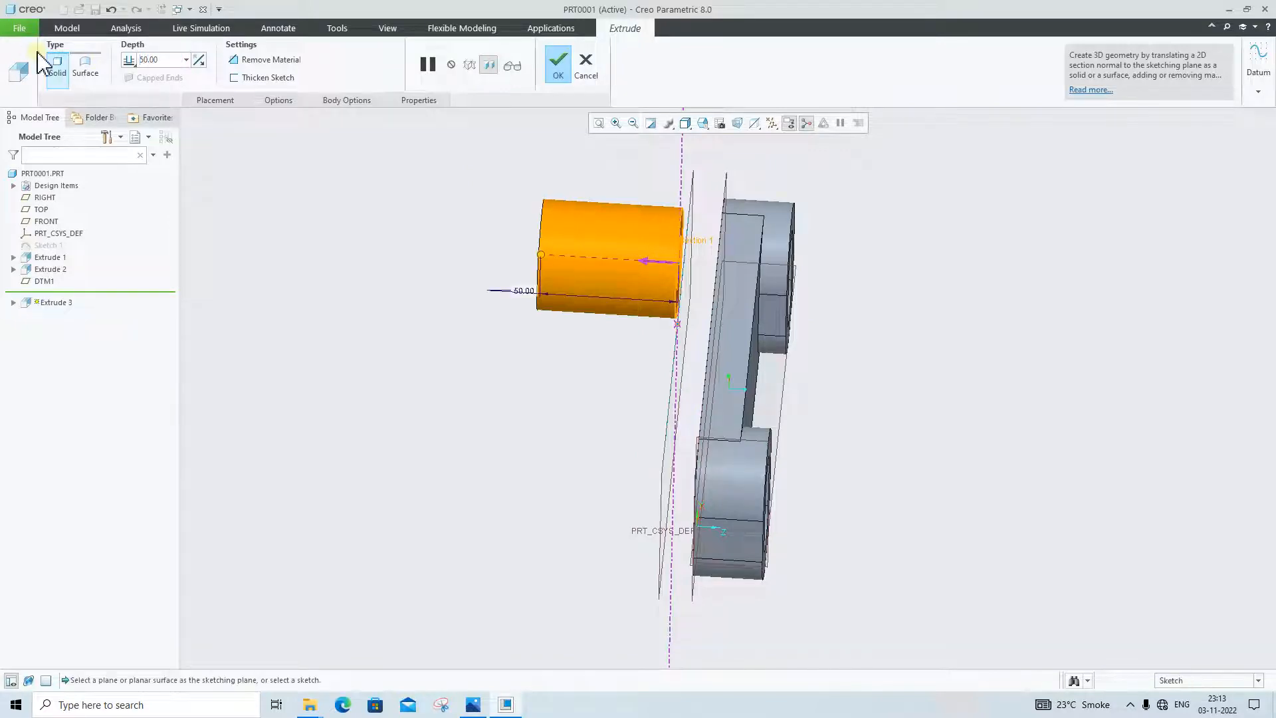
Step: Accept the 50-deep boss extrusion and check the connecting arm's dimensions in the reference drawing
{"action": "left_click", "coordinate": [558, 67]}
{"action": "middle_click_drag", "start_coordinate": [1057, 436], "coordinate": [832, 399]}
{"action": "scroll", "coordinate": [798, 452], "scroll_direction": "down", "scroll_amount": 3}
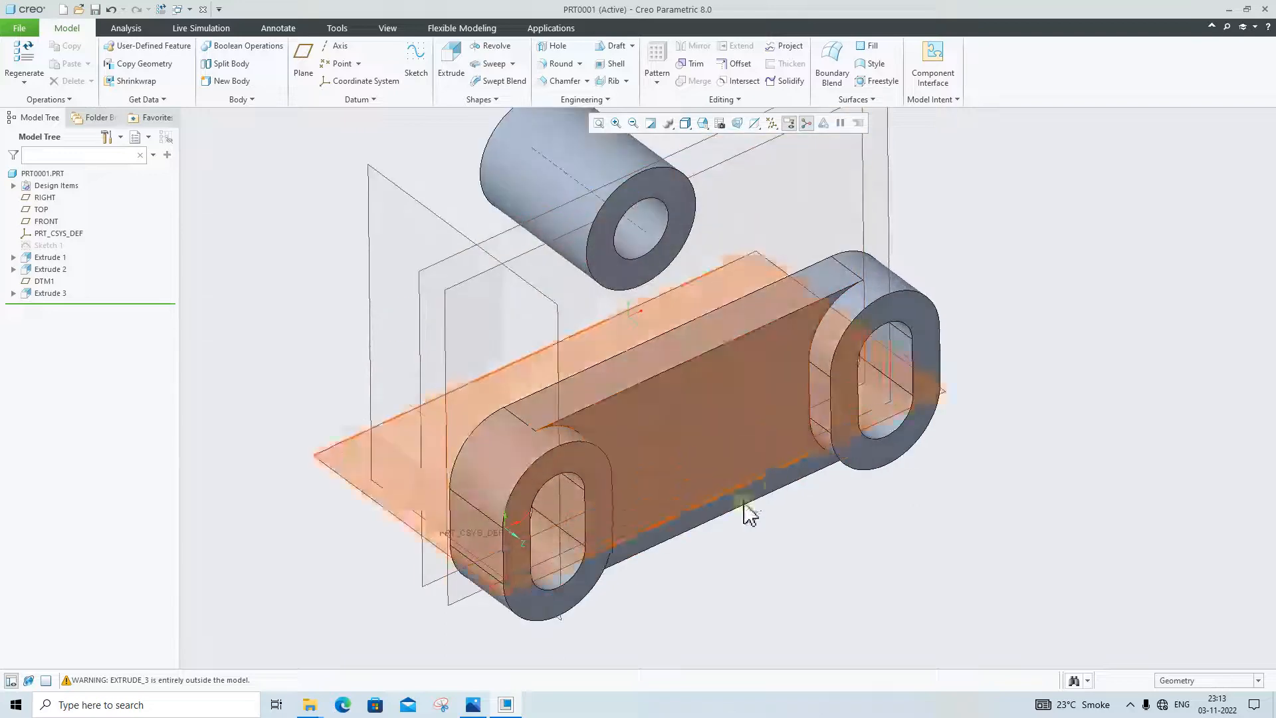
{"action": "left_click", "coordinate": [470, 709]}
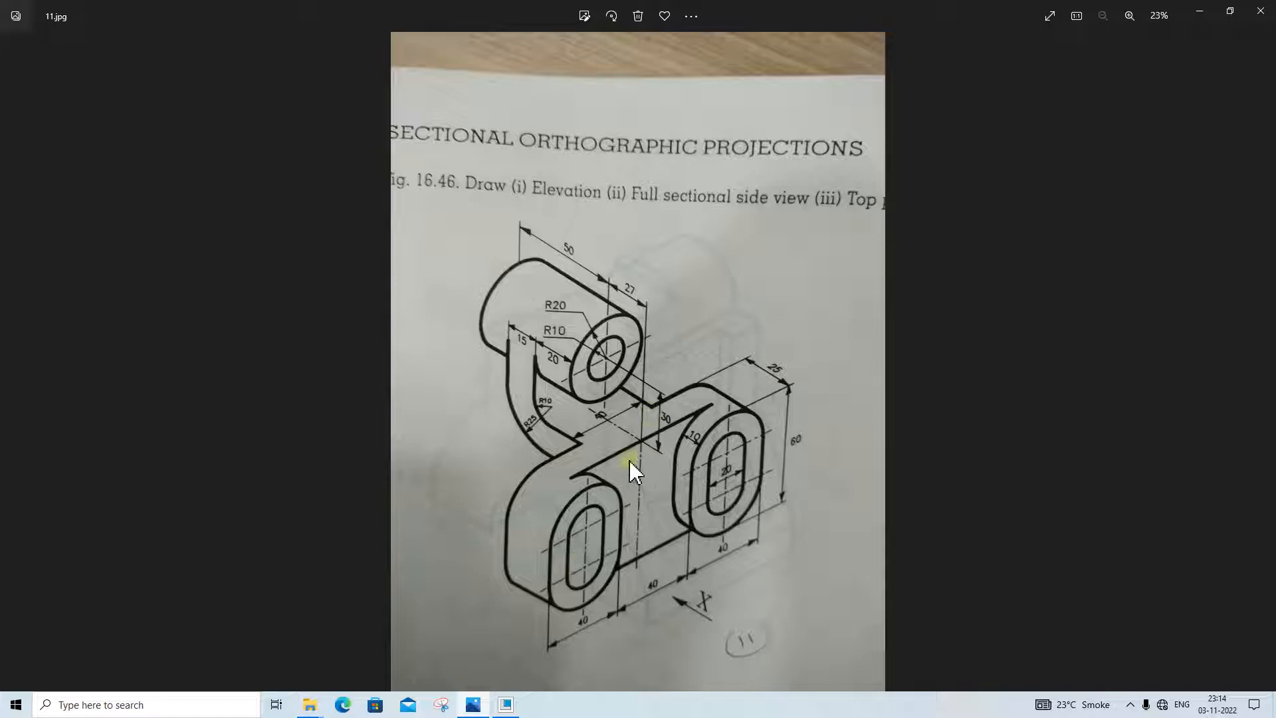
{"action": "left_click", "coordinate": [476, 705]}
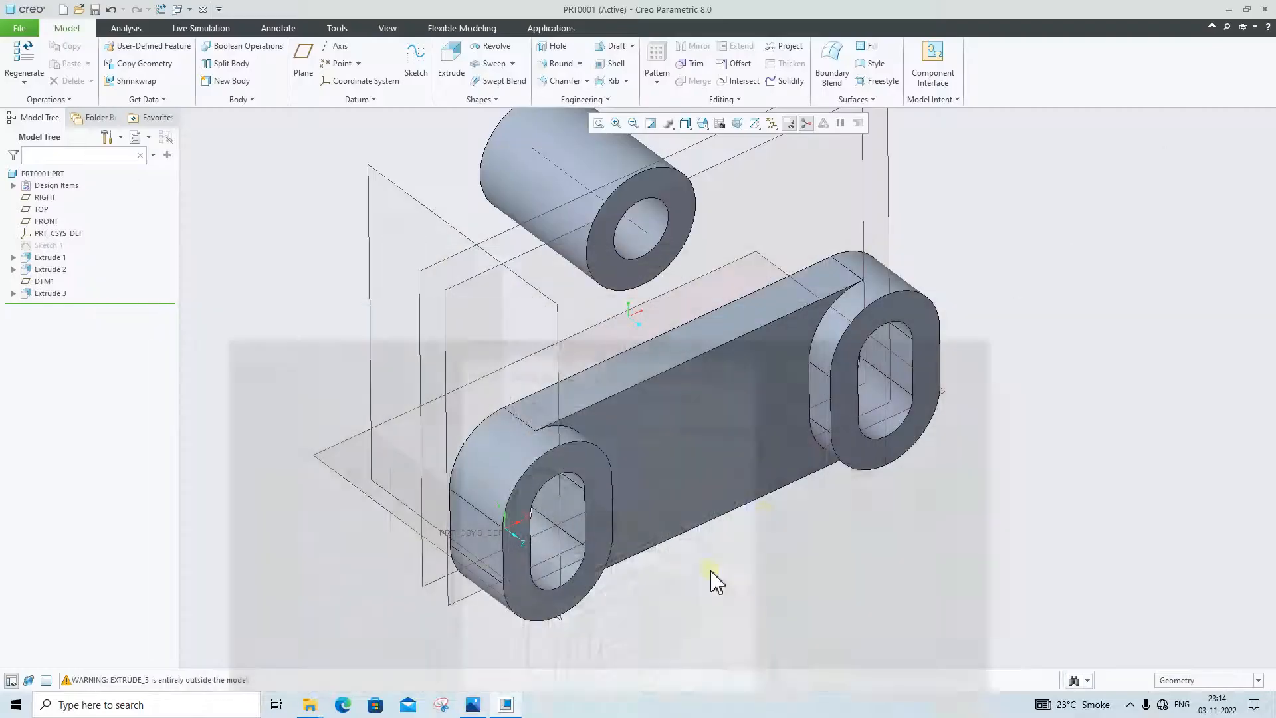
Step: Start an extrusion sketch on the plate's flat rear face and orient the view parallel to the sketch plane
{"action": "middle_click_drag", "start_coordinate": [709, 581], "coordinate": [692, 338]}
{"action": "left_click", "coordinate": [689, 325]}
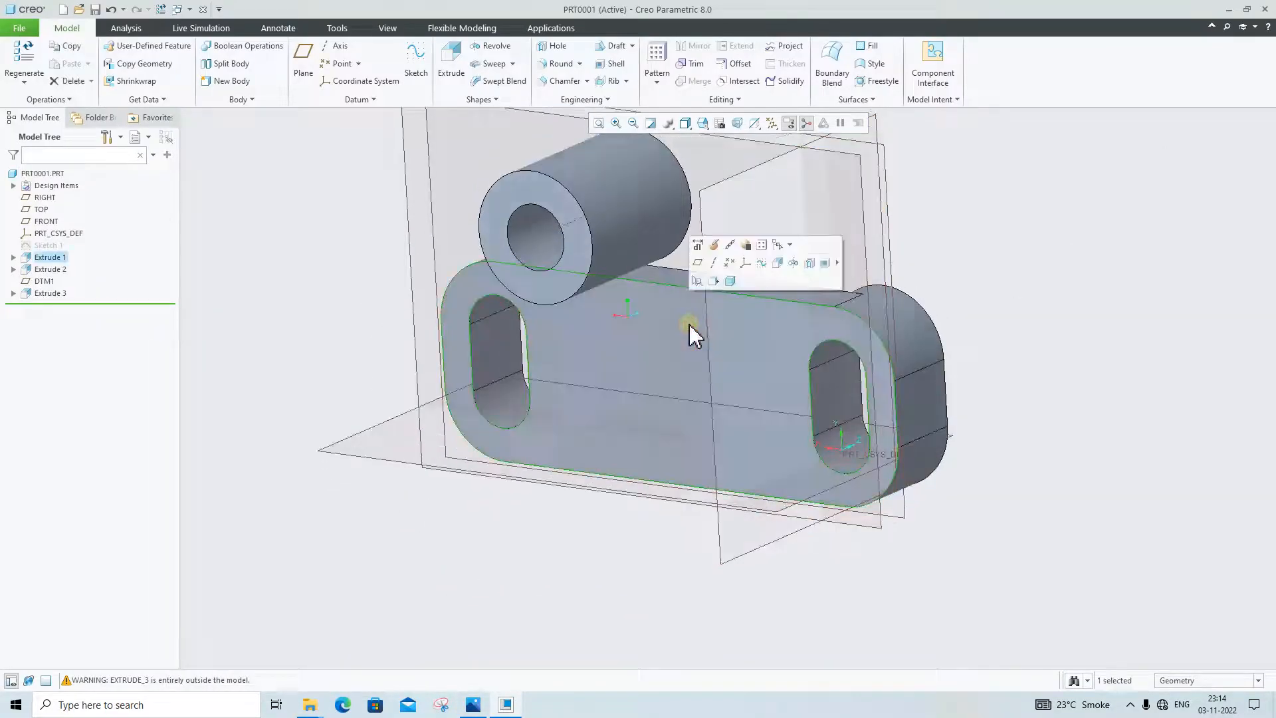
{"action": "left_click", "coordinate": [641, 329]}
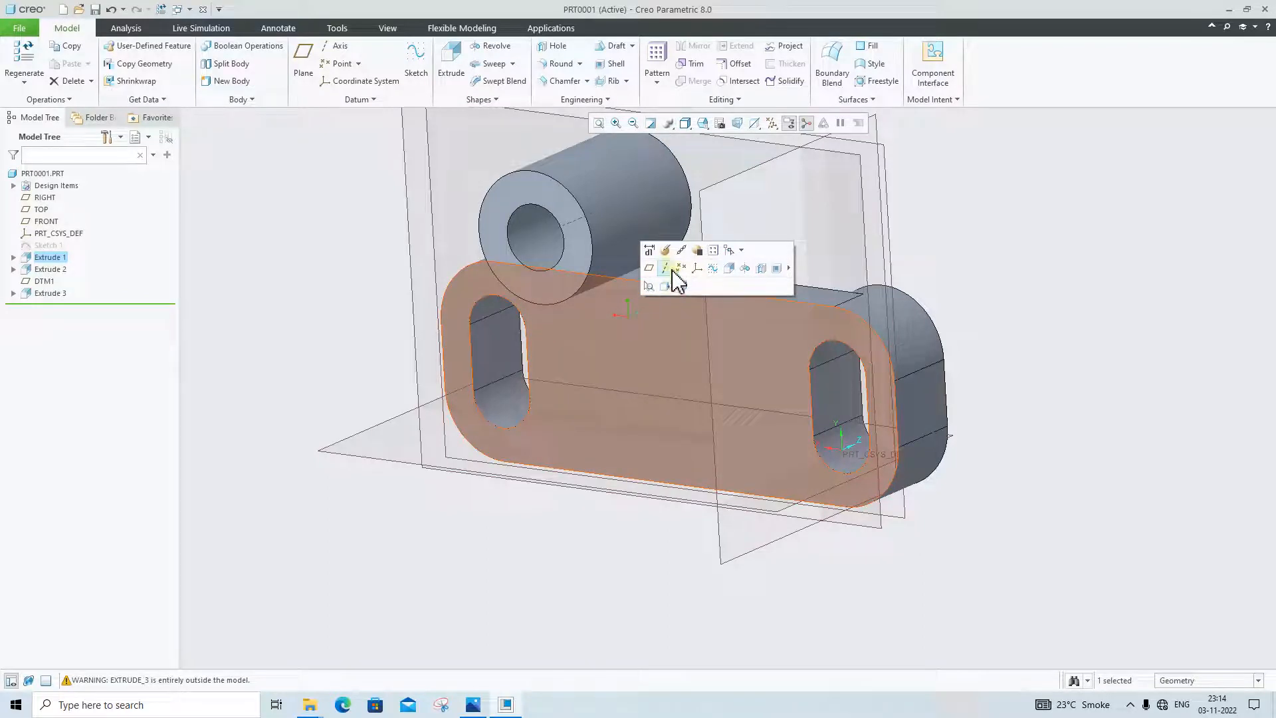
{"action": "left_click", "coordinate": [730, 269]}
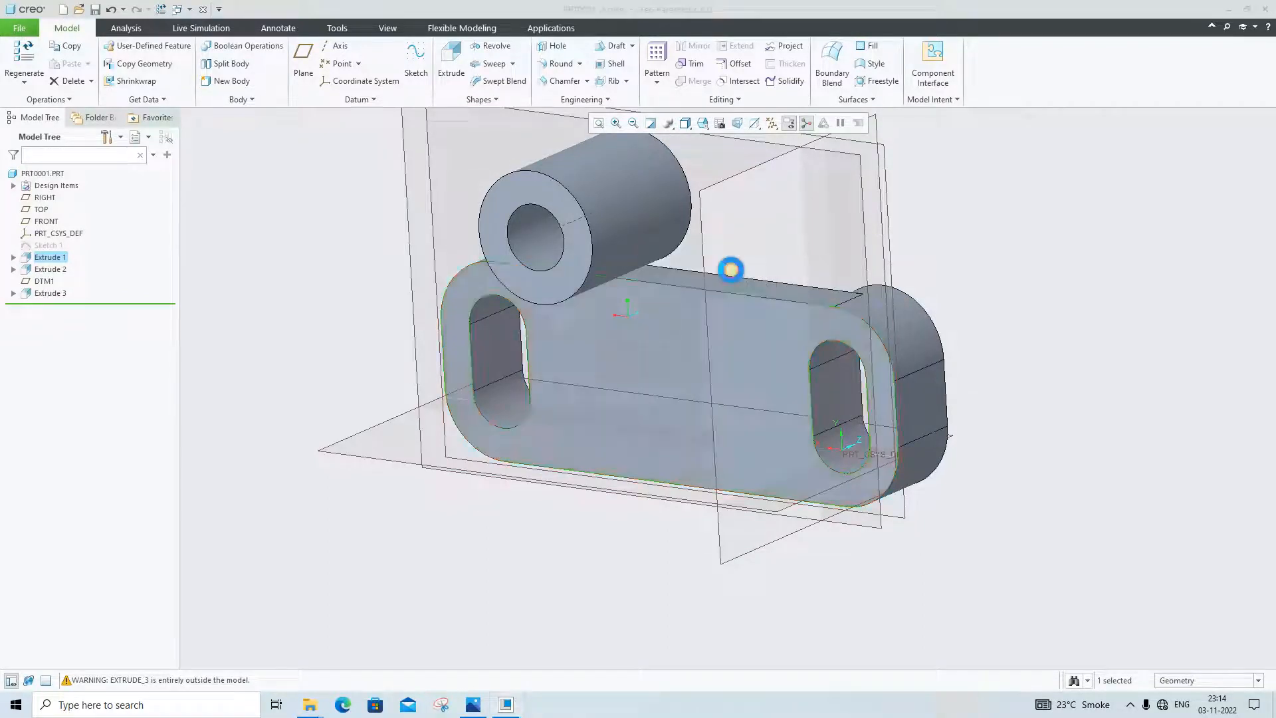
{"action": "left_click", "coordinate": [752, 124]}
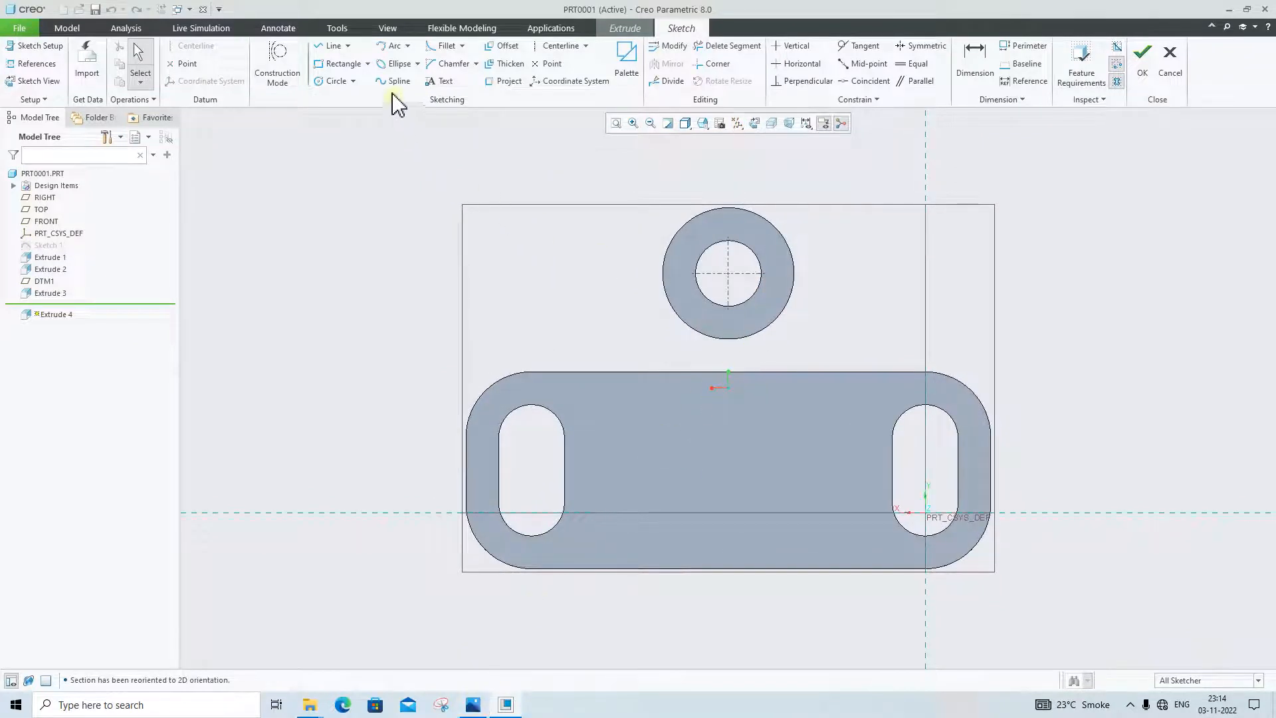
Step: Draw a vertical centerline through the midpoint of the plate's upper edge
{"action": "left_click", "coordinate": [561, 45]}
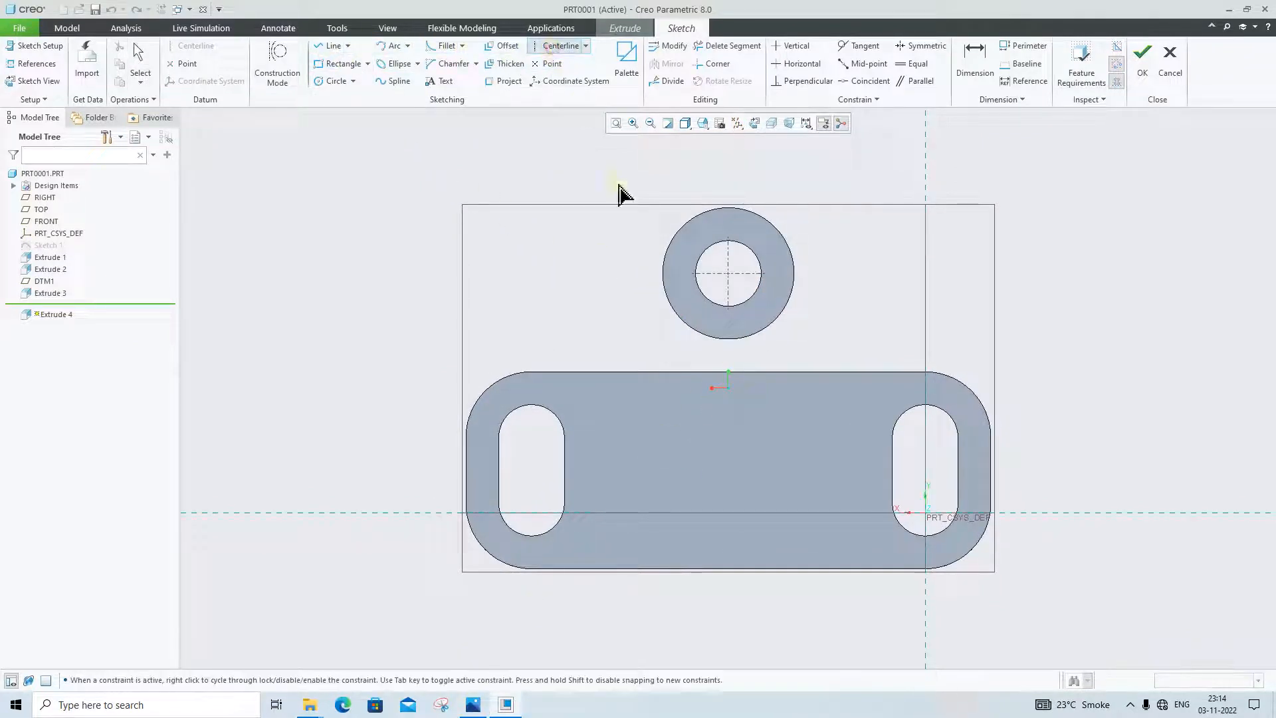
{"action": "left_click", "coordinate": [729, 371]}
{"action": "left_click", "coordinate": [731, 535]}
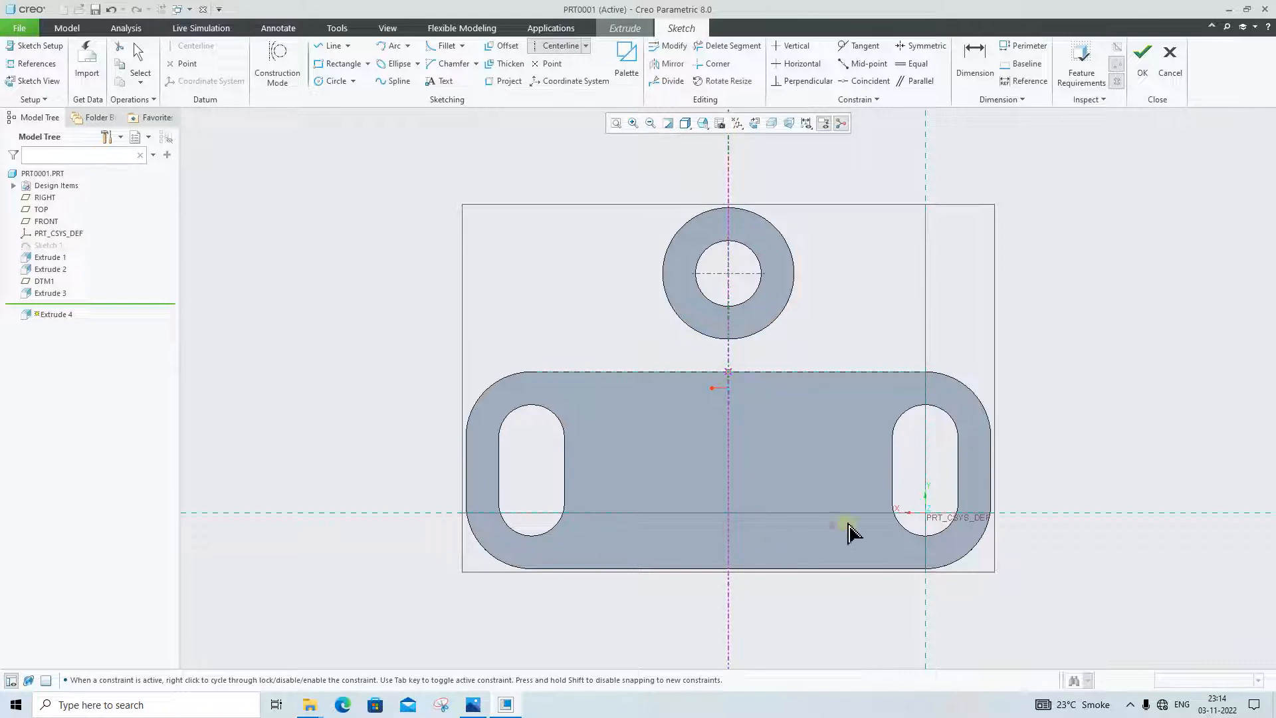
Step: Sketch a rectangle about 38 wide and 9 high, symmetric about the centerline and extending down from the plate's upper edge
{"action": "left_click", "coordinate": [340, 63]}
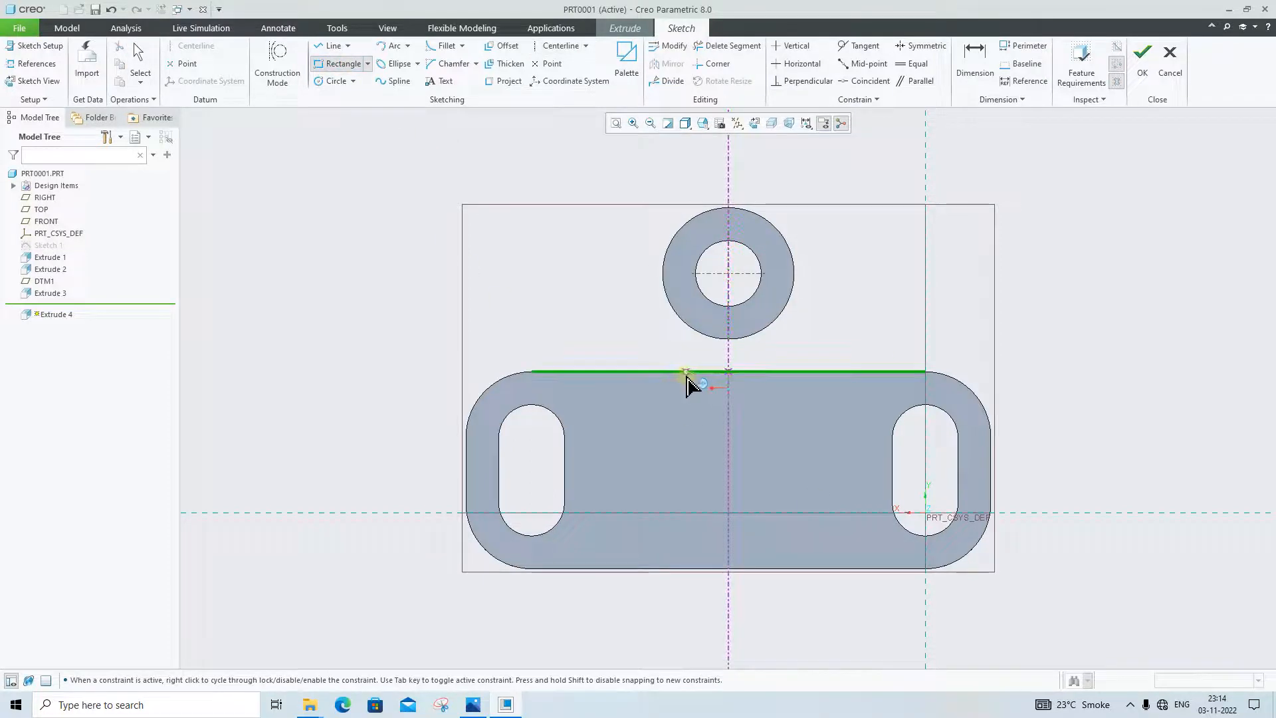
{"action": "left_click", "coordinate": [668, 373]}
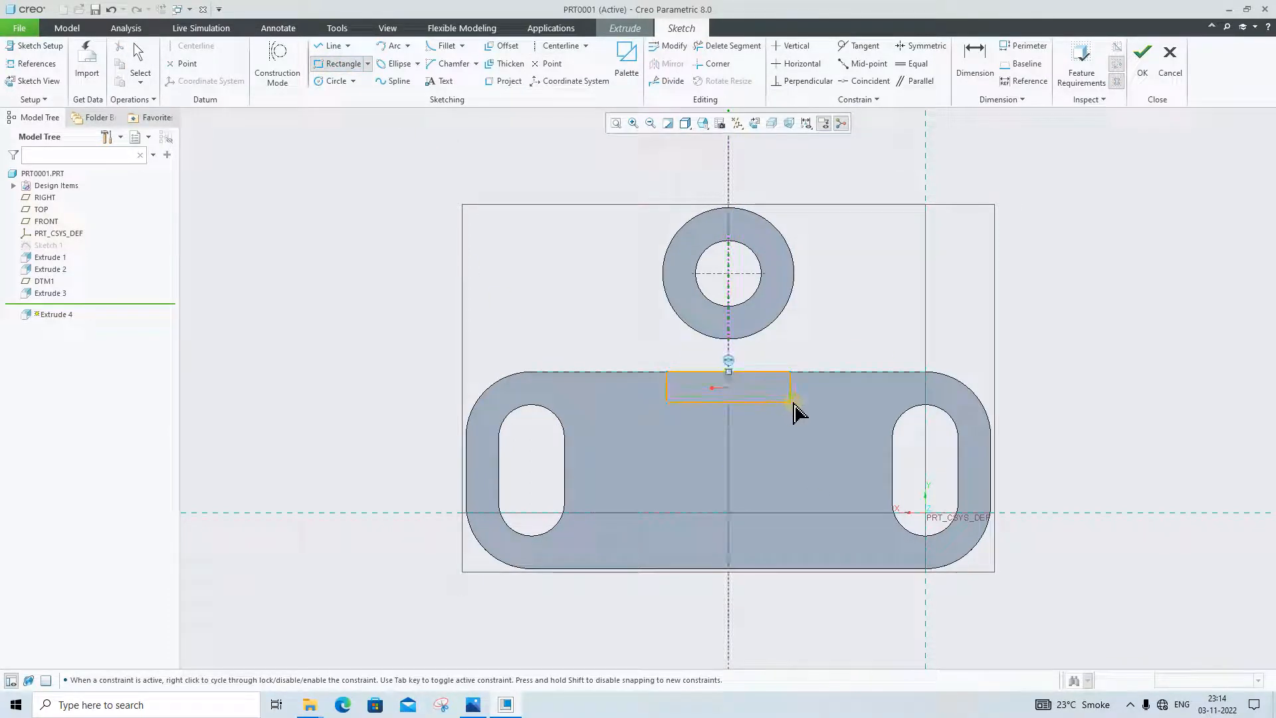
{"action": "left_click", "coordinate": [792, 401]}
{"action": "middle_click", "coordinate": [786, 426]}
{"action": "scroll", "coordinate": [785, 414], "scroll_direction": "up", "scroll_amount": 2}
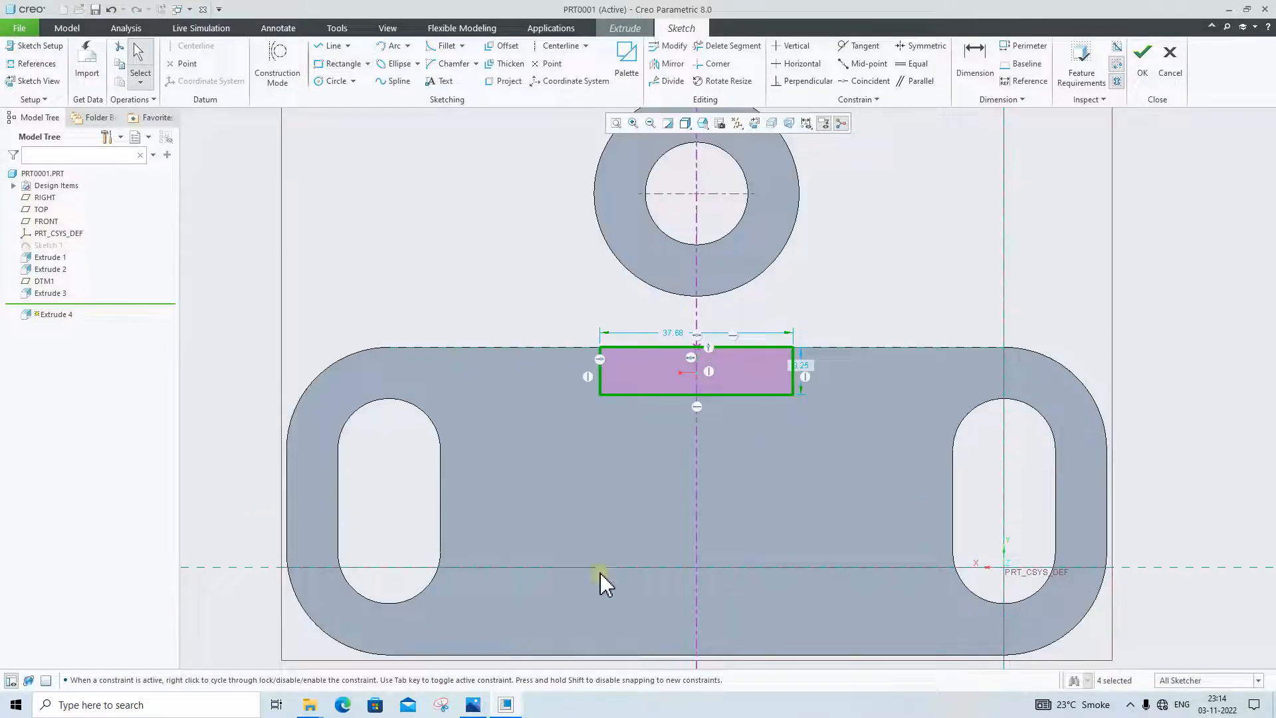
Step: Check the connecting arm's width in the reference drawing and set the rectangle's width to 40
{"action": "left_click", "coordinate": [473, 705]}
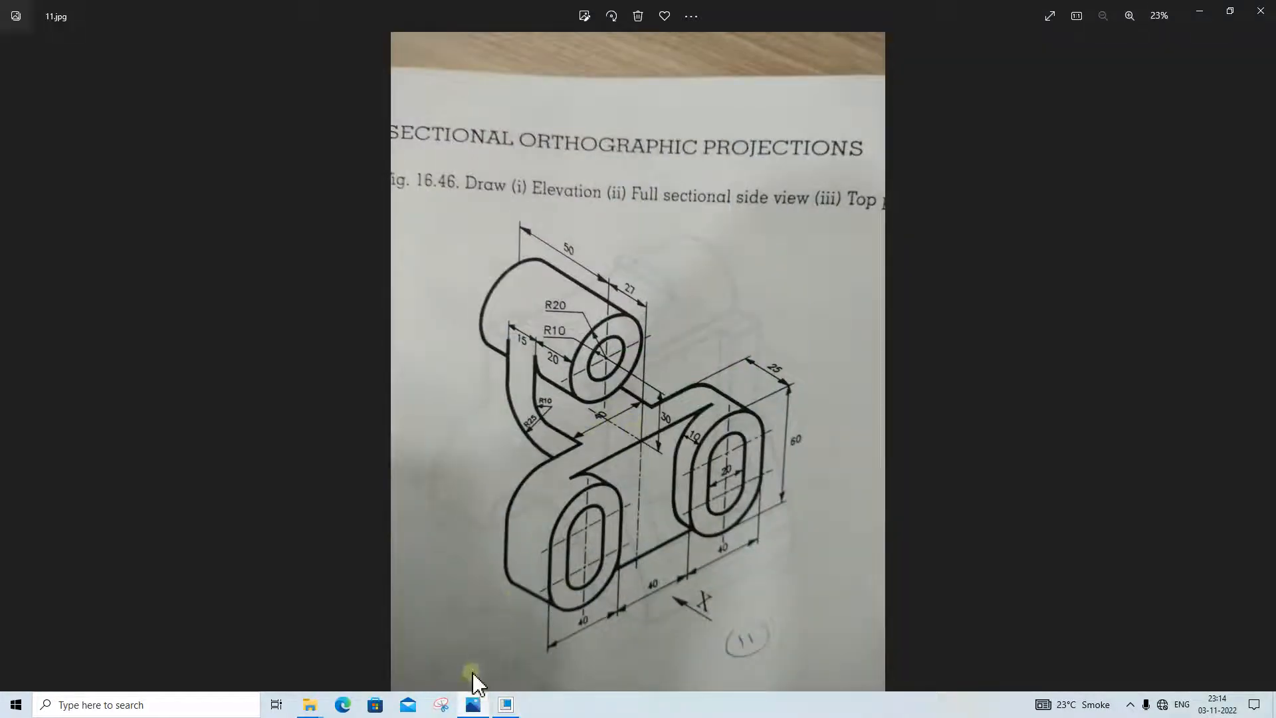
{"action": "left_click", "coordinate": [472, 704]}
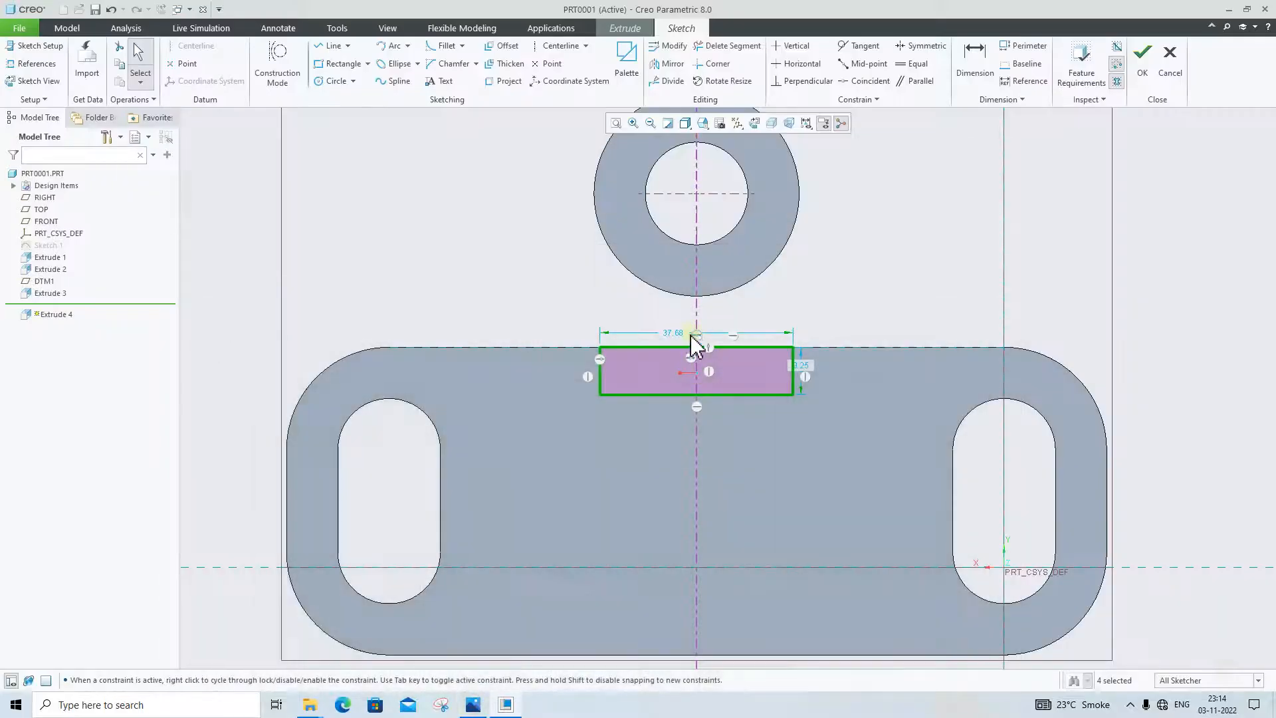
{"action": "left_click", "coordinate": [487, 702]}
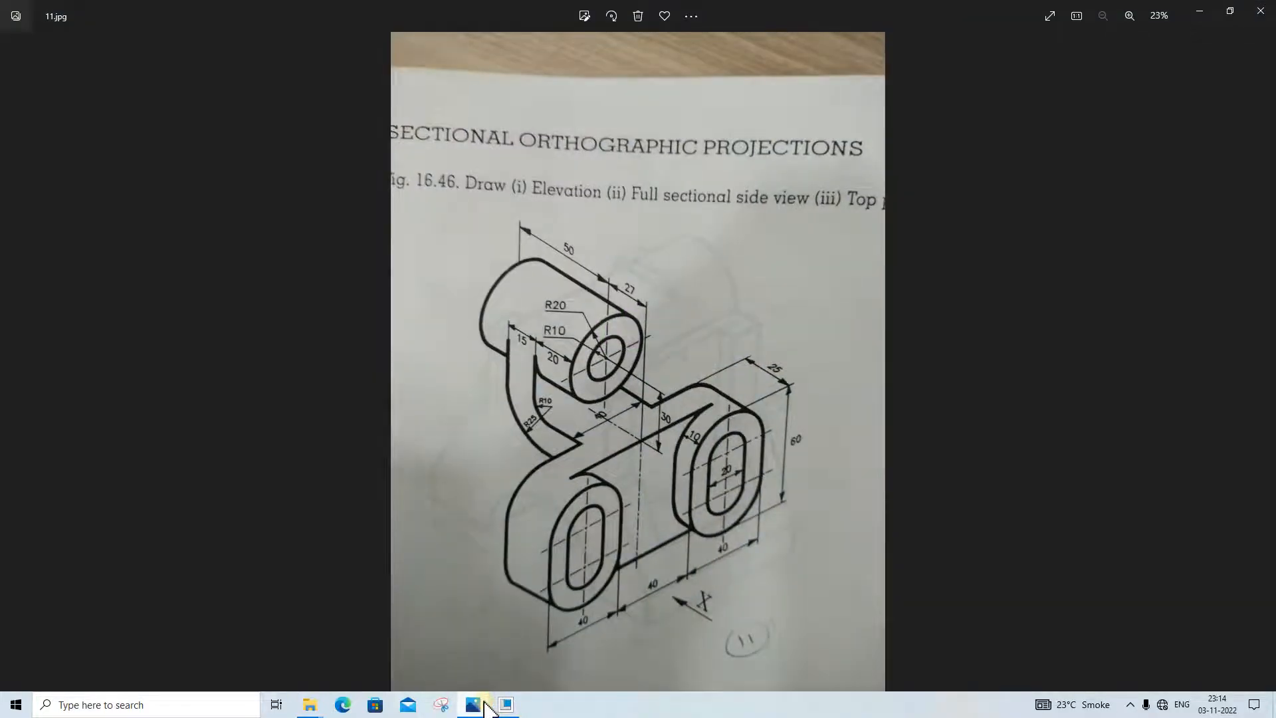
{"action": "left_click", "coordinate": [487, 705]}
{"action": "double_click", "coordinate": [671, 334]}
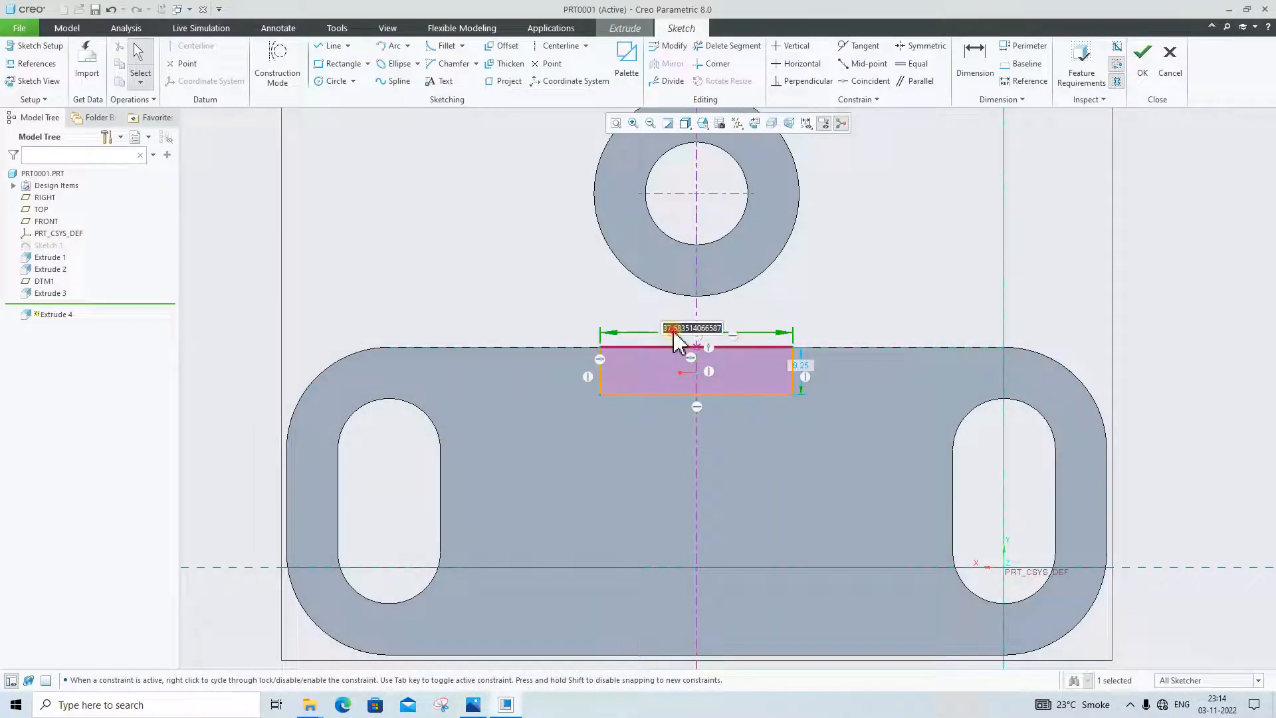
{"action": "type", "text": "40"}
{"action": "key", "text": "Return"}
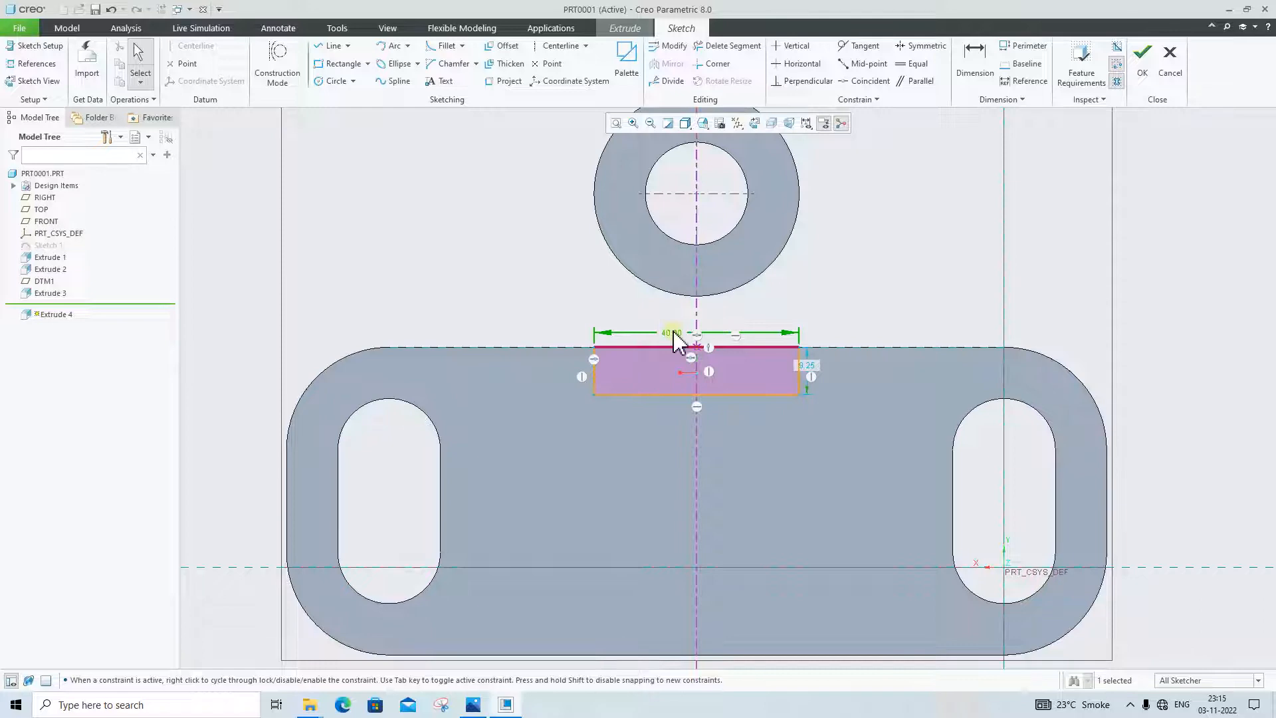
{"action": "left_click", "coordinate": [940, 268]}
Step: Check the arm's thickness in the reference drawing and set the rectangle's height to 15
{"action": "left_click", "coordinate": [472, 705]}
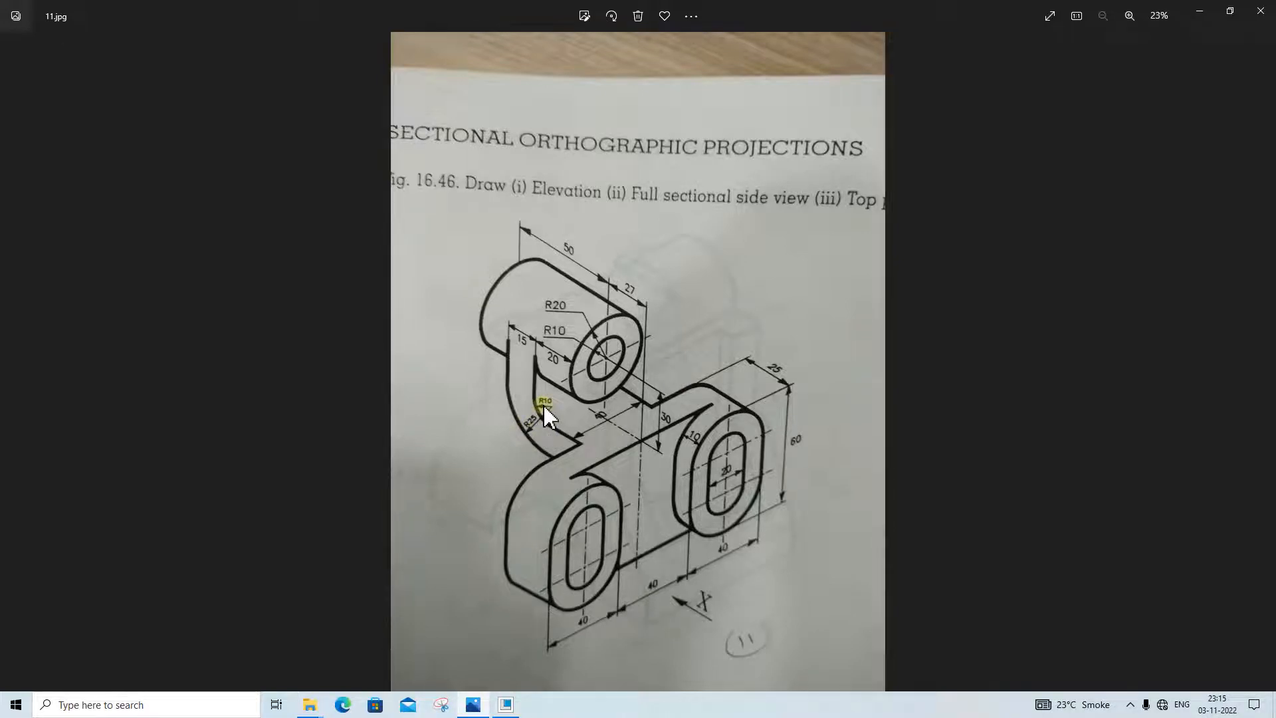
{"action": "left_click", "coordinate": [468, 710]}
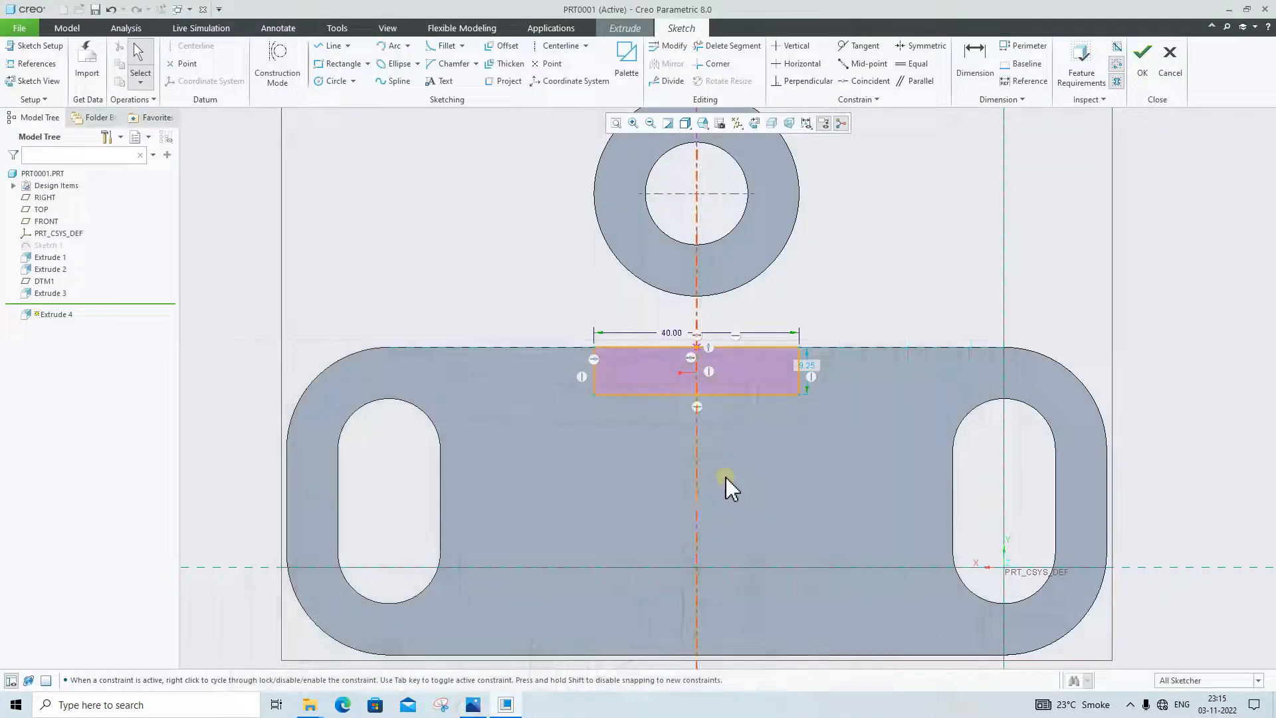
{"action": "double_click", "coordinate": [811, 366]}
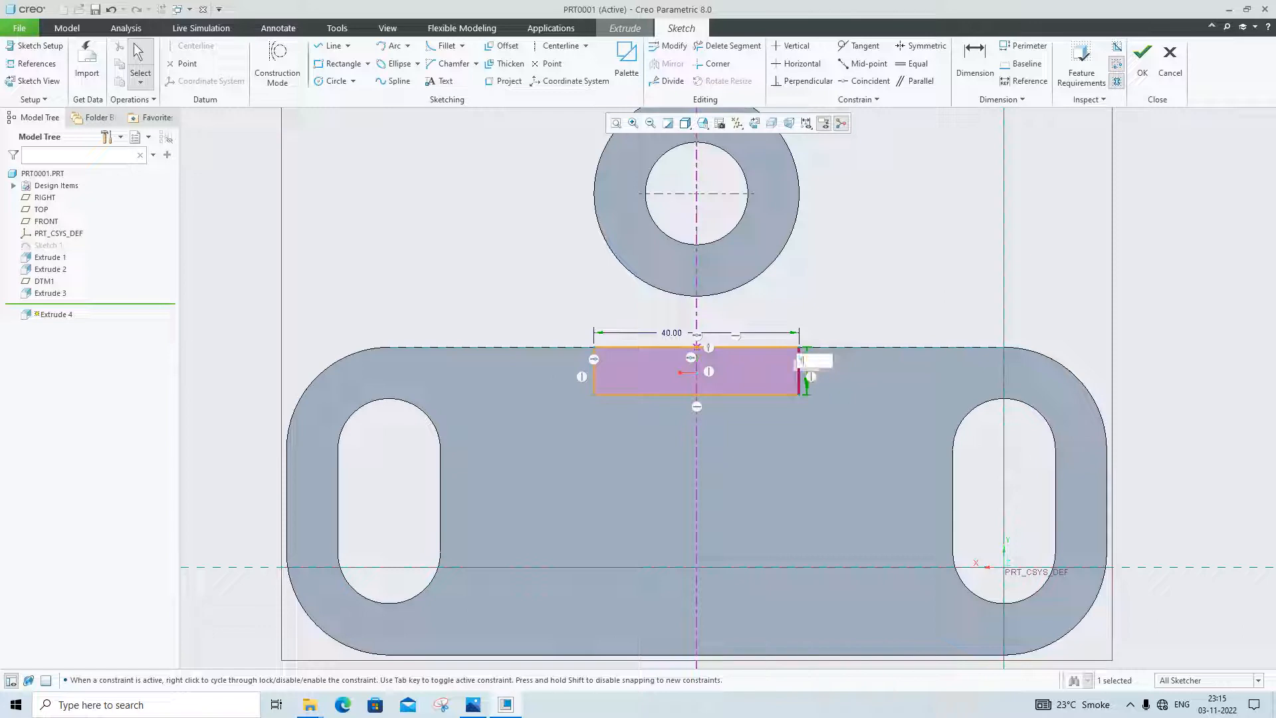
{"action": "type", "text": "15"}
{"action": "key", "text": "Return"}
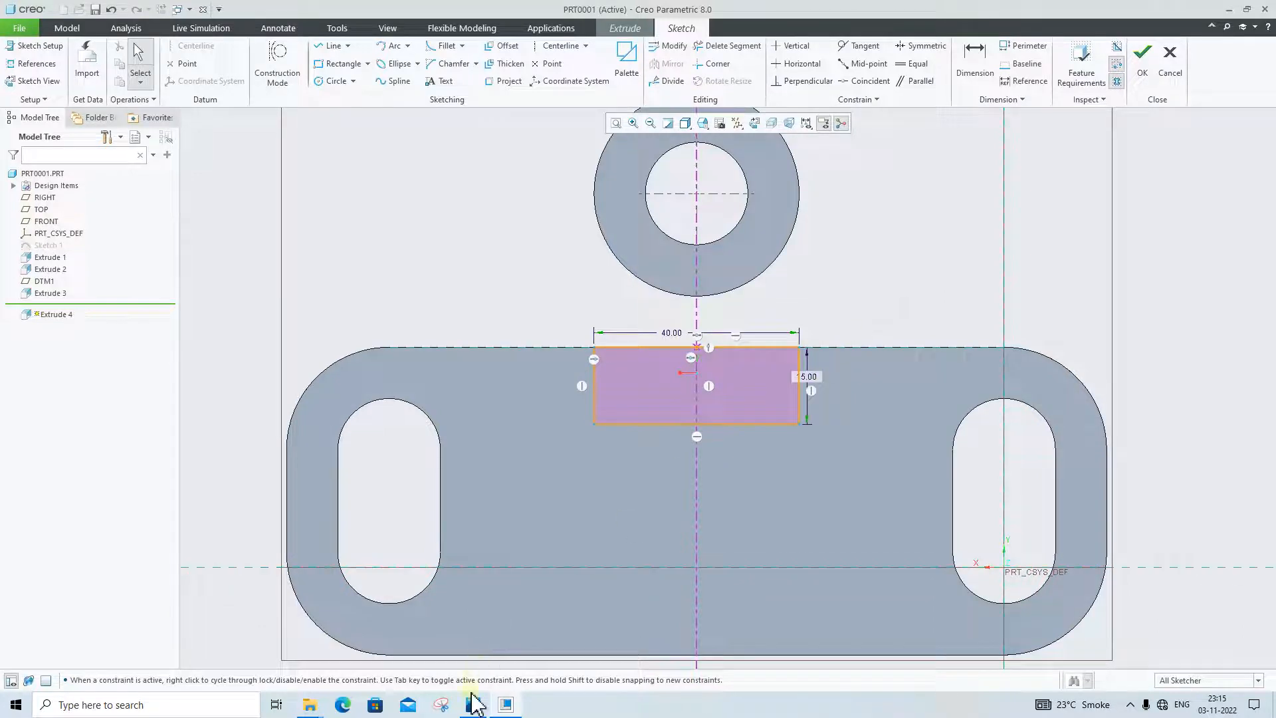
Step: Compare the arm's bend and position in the reference drawing with the model and finish the rectangle sketch
{"action": "left_click", "coordinate": [473, 705]}
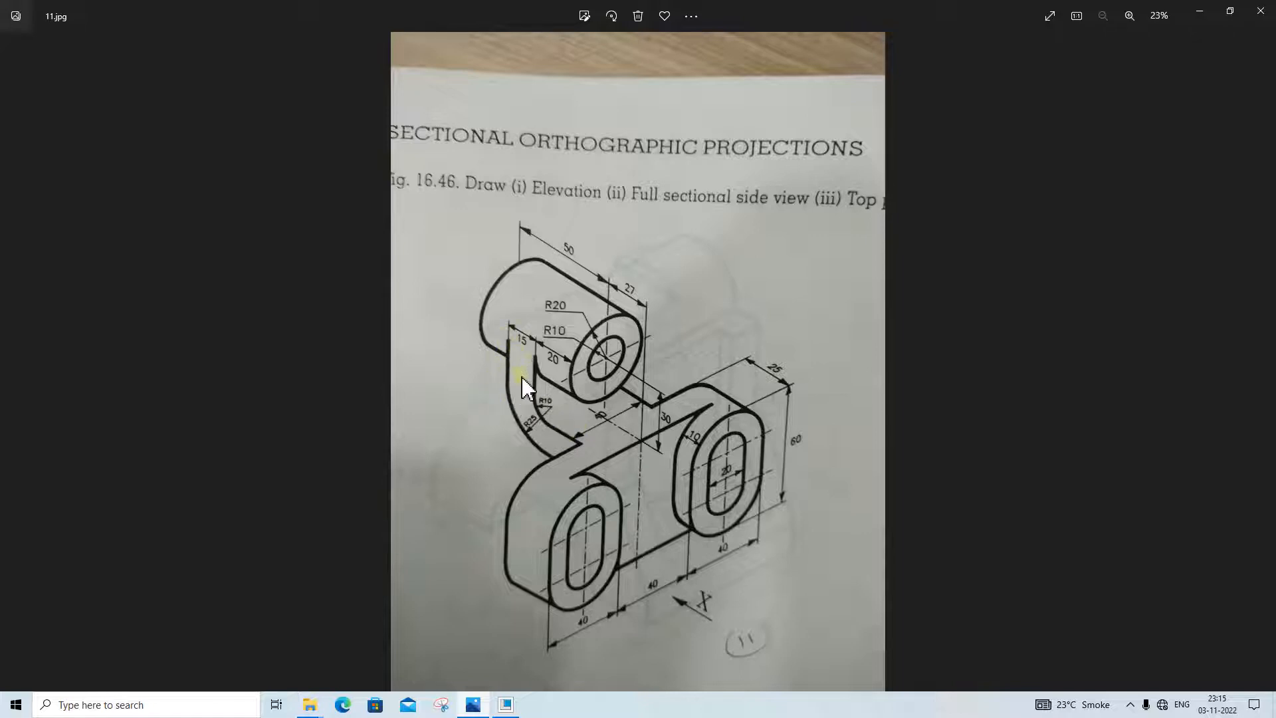
{"action": "mouse_move", "coordinate": [471, 709]}
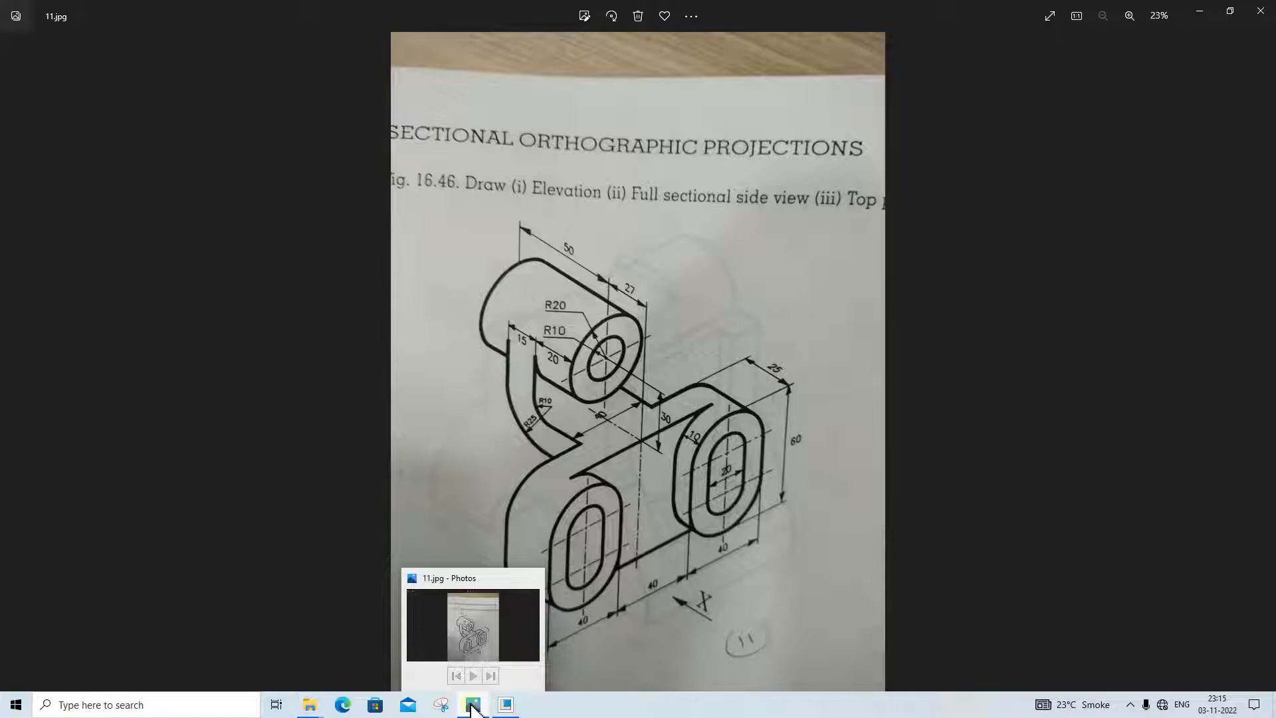
{"action": "left_click", "coordinate": [471, 709]}
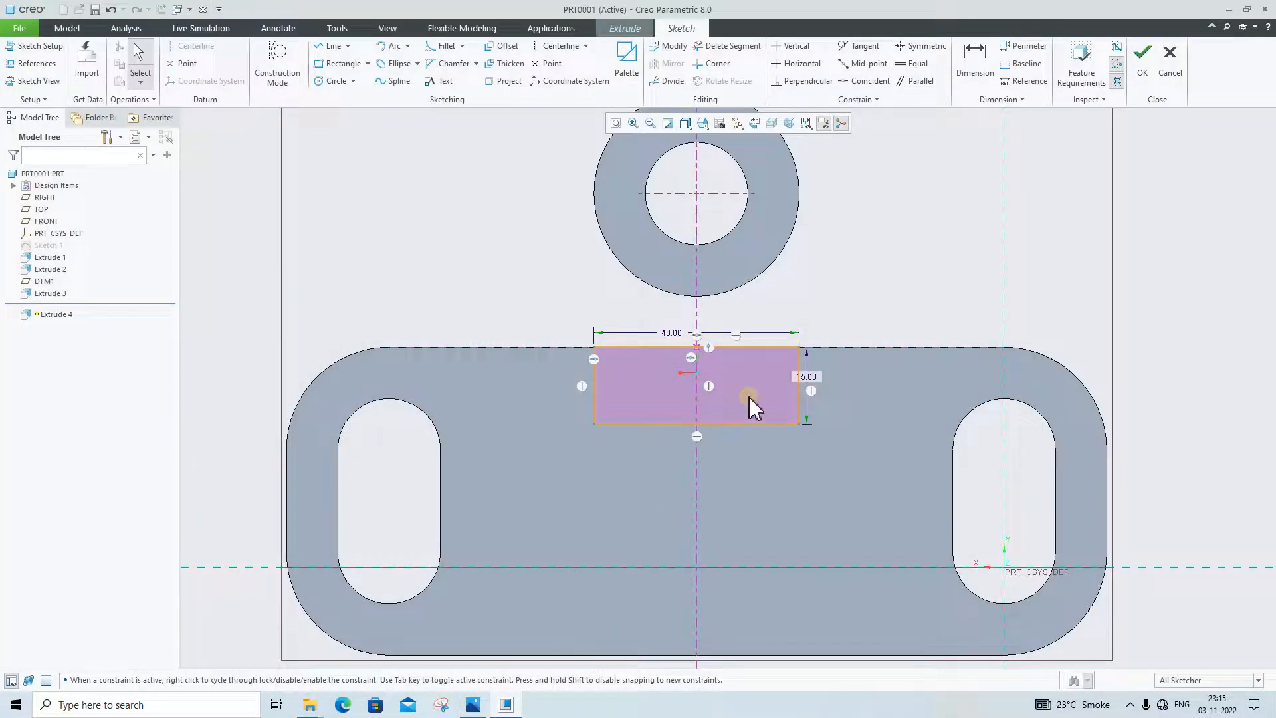
{"action": "middle_click_drag", "start_coordinate": [749, 397], "coordinate": [681, 426]}
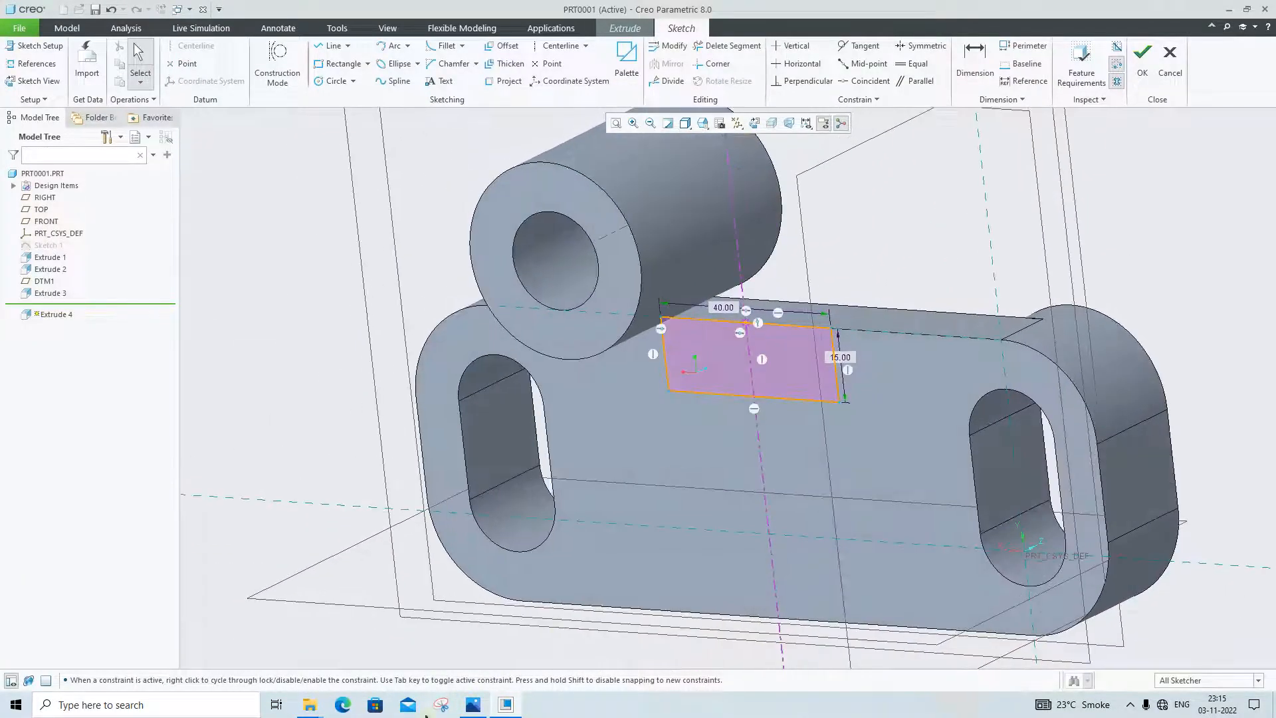
{"action": "left_click", "coordinate": [473, 705]}
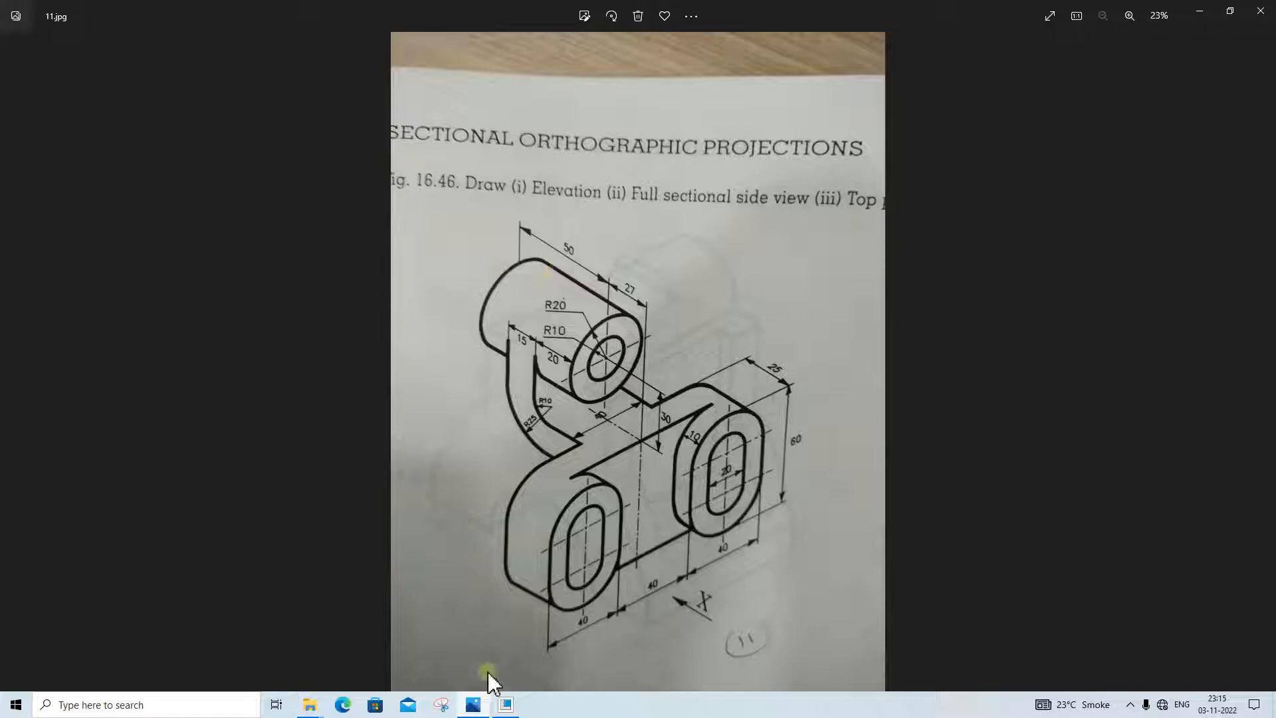
{"action": "left_click", "coordinate": [506, 705]}
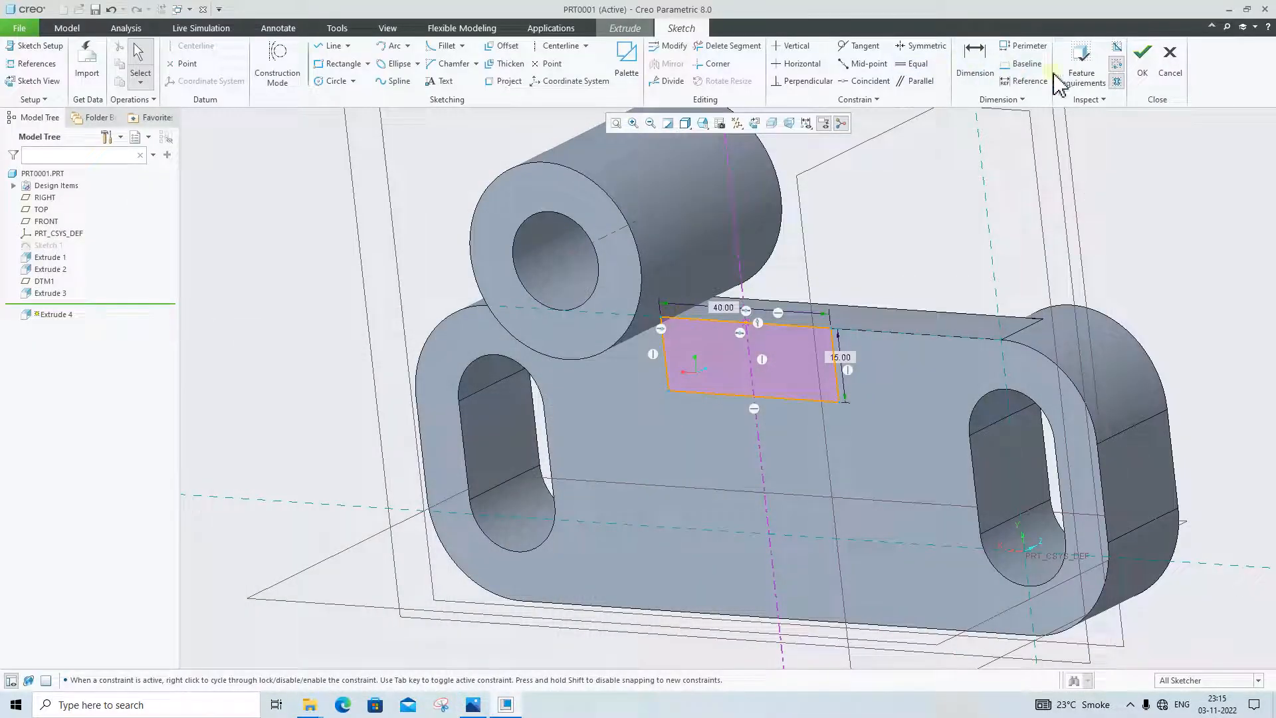
{"action": "left_click", "coordinate": [1142, 60]}
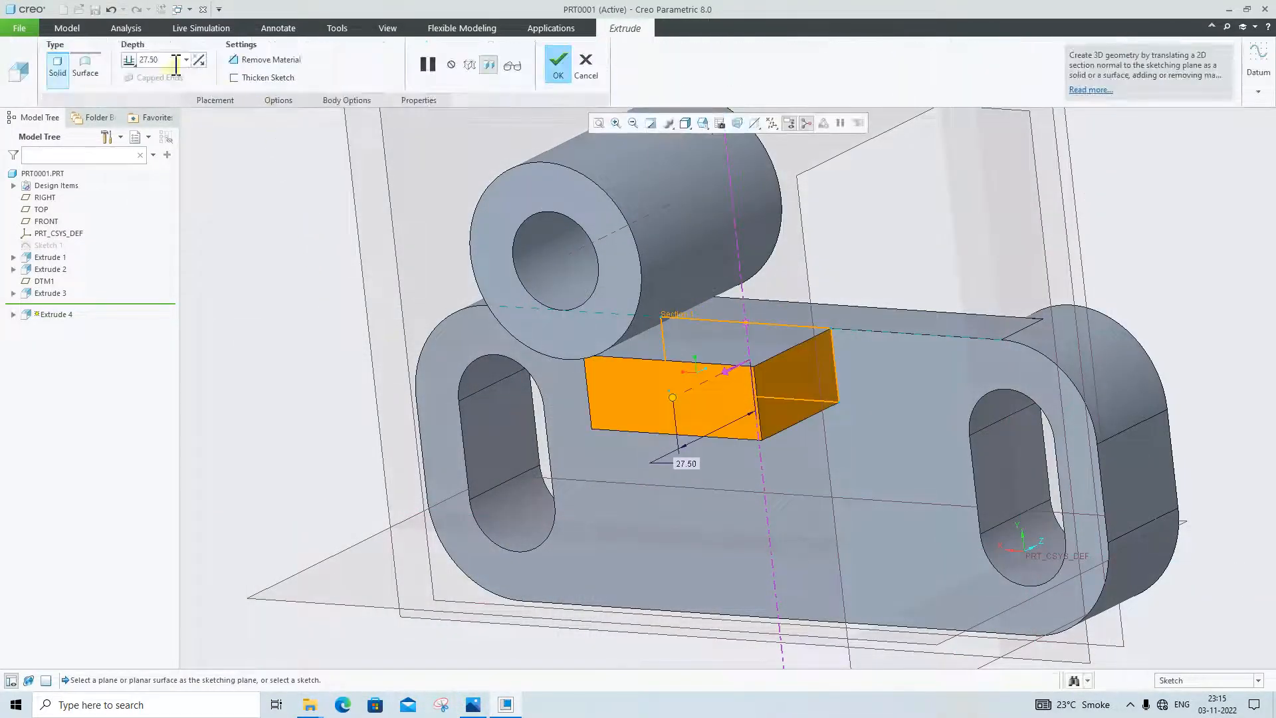
{"action": "left_click", "coordinate": [175, 62]}
{"action": "type", "text": "2"}
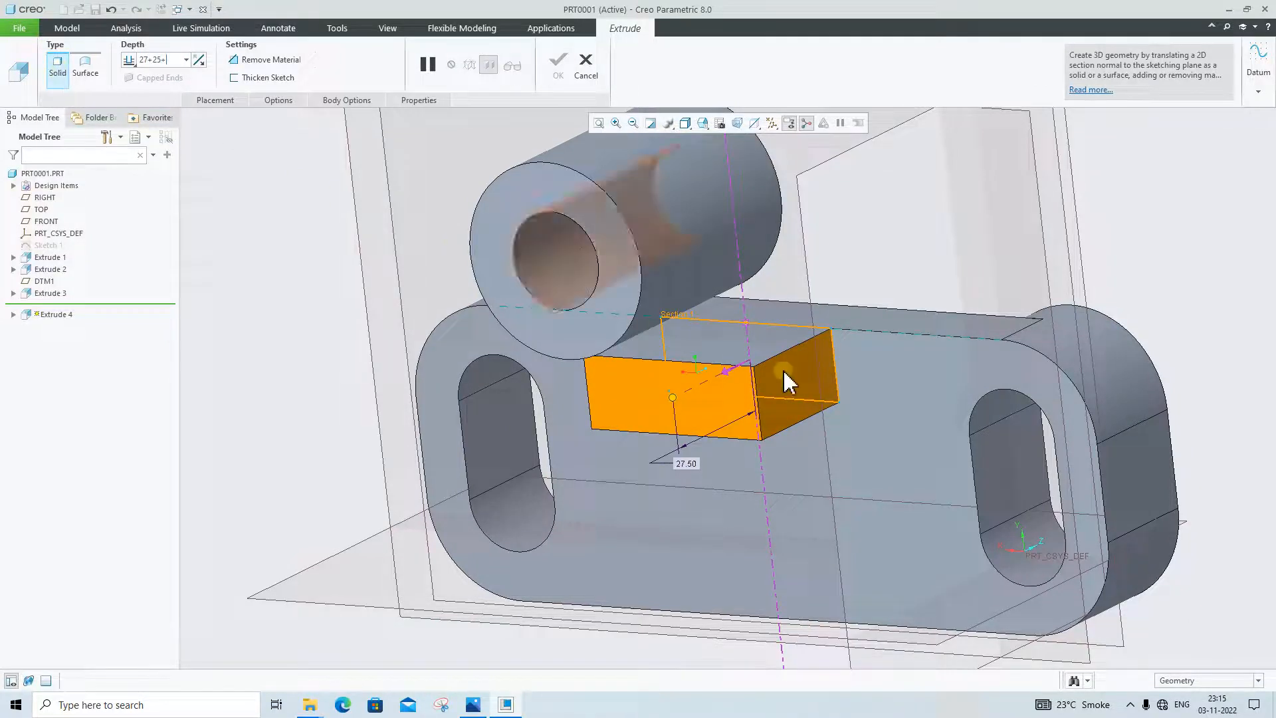
{"action": "middle_click_drag", "start_coordinate": [749, 370], "coordinate": [717, 396]}
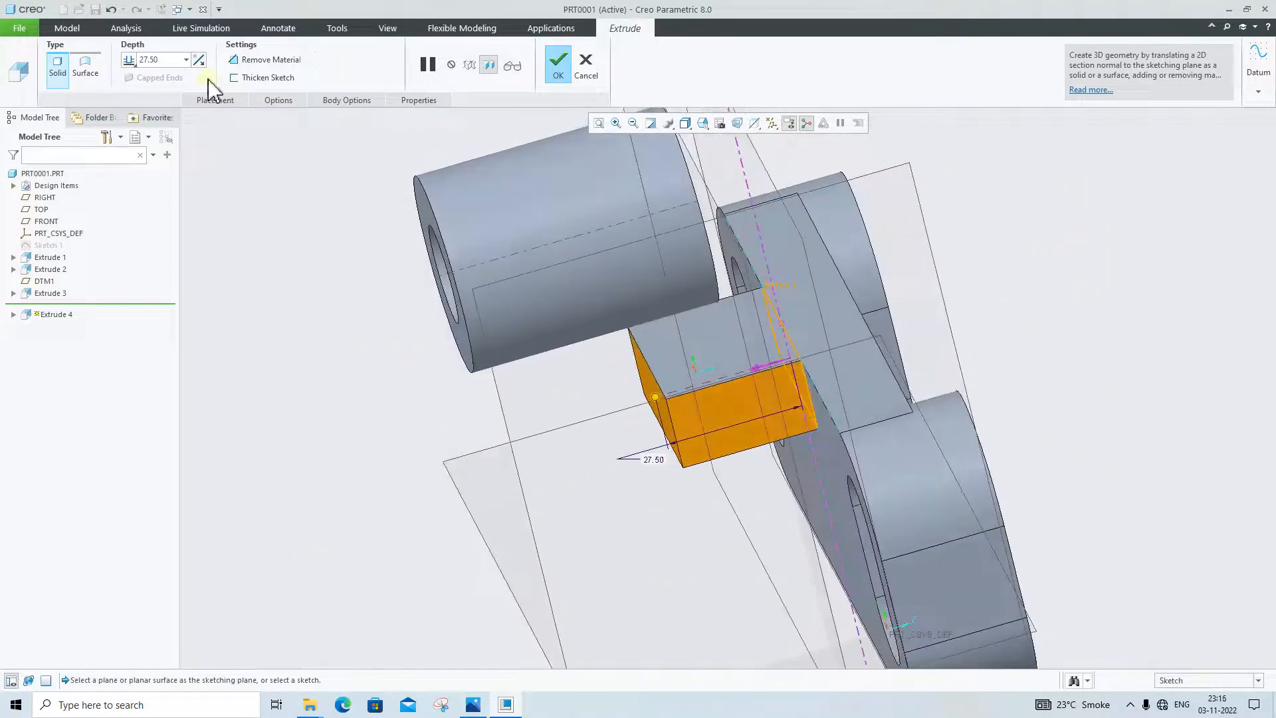
{"action": "left_click", "coordinate": [170, 60]}
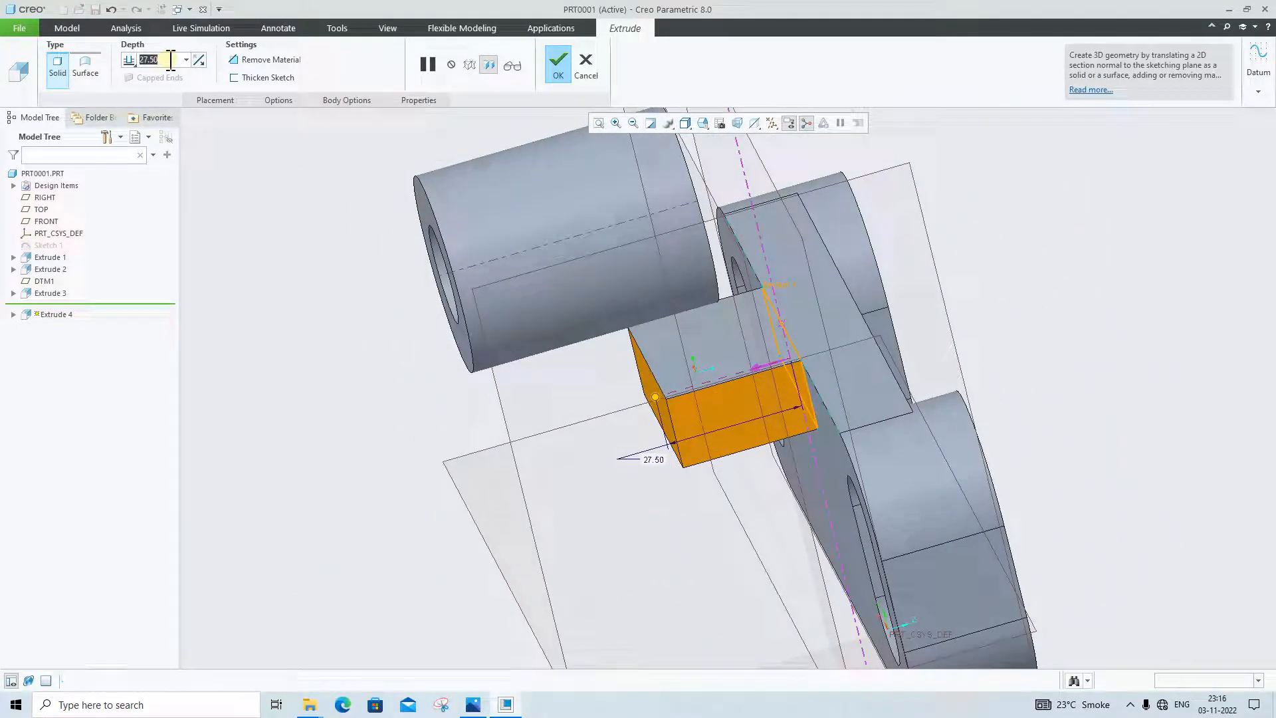
{"action": "type", "text": "27"}
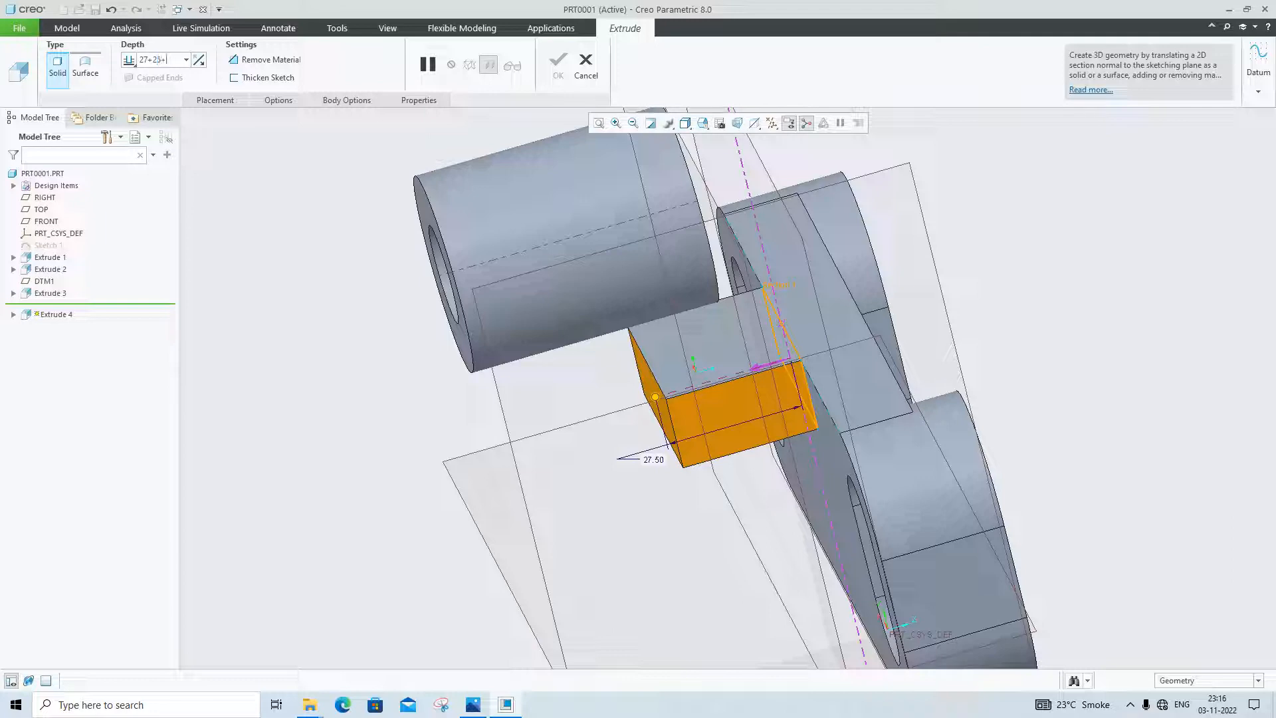
Step: Check the arm's length dimensions in the reference drawing and set the arm's extrusion depth to 27+25+7.5
{"action": "left_click", "coordinate": [473, 704]}
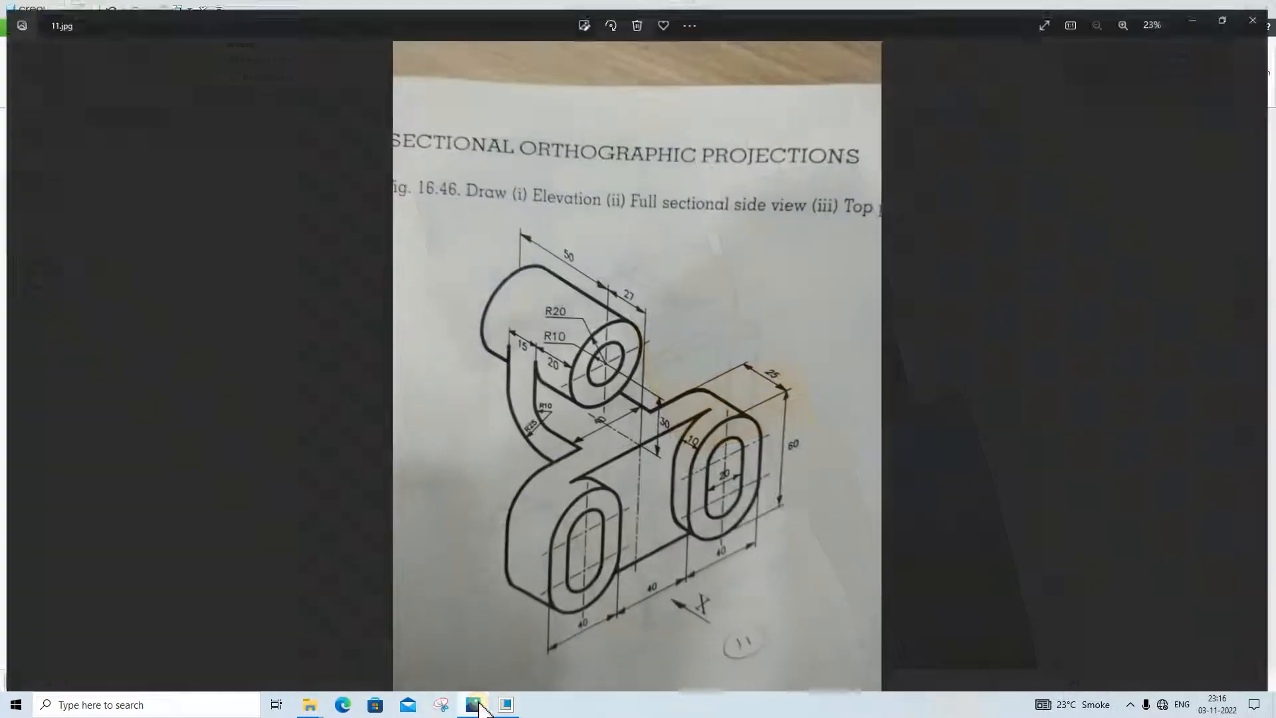
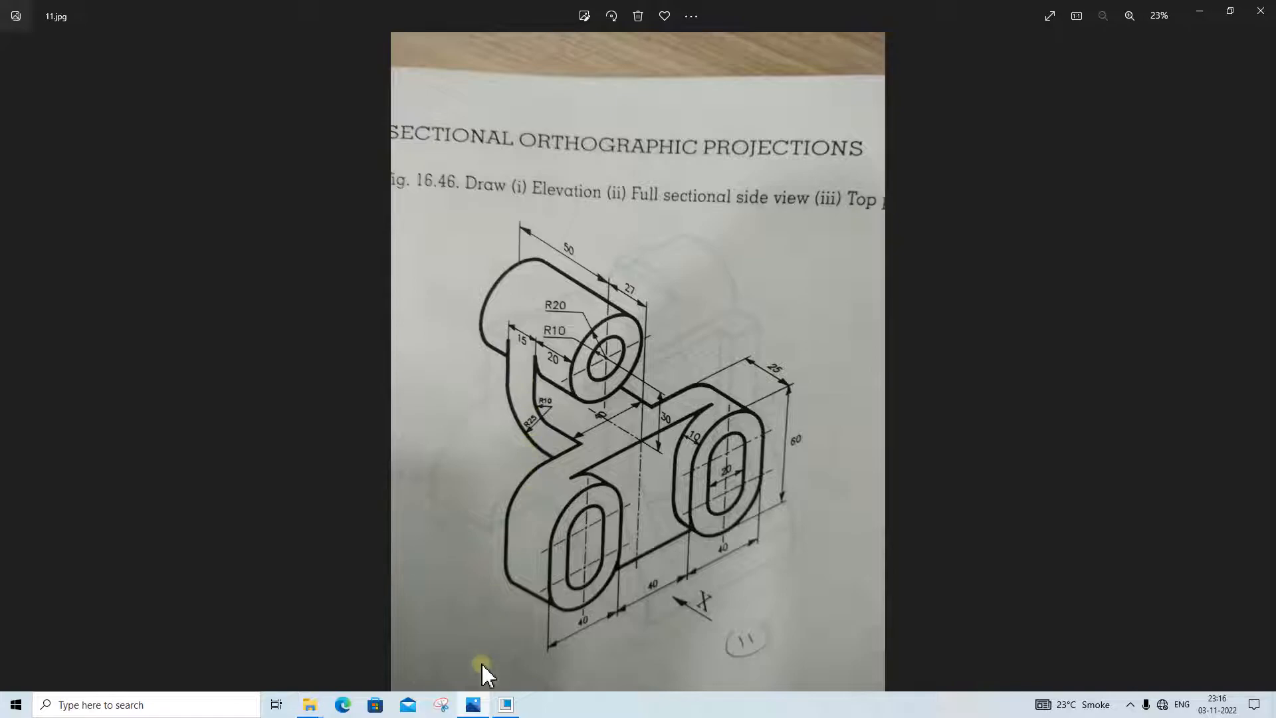
{"action": "left_click", "coordinate": [473, 704]}
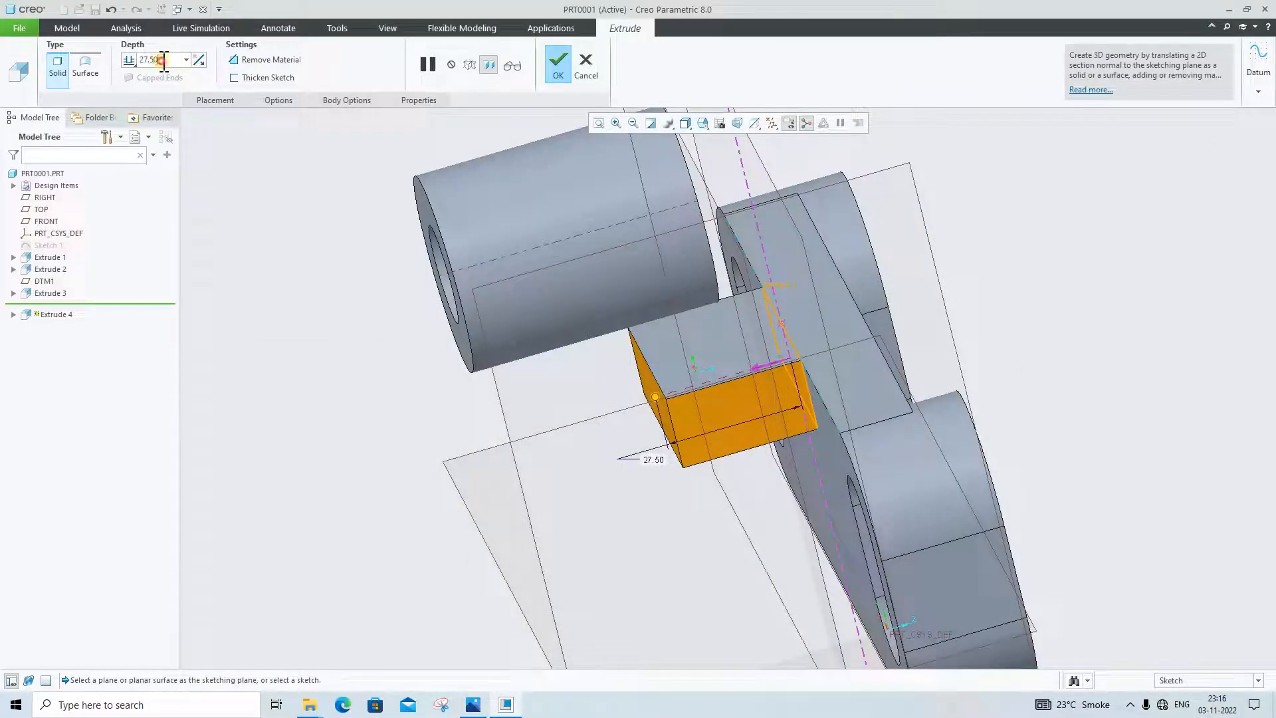
{"action": "key", "text": "BackSpace"}
{"action": "key", "text": "BackSpace"}
{"action": "key", "text": "BackSpace"}
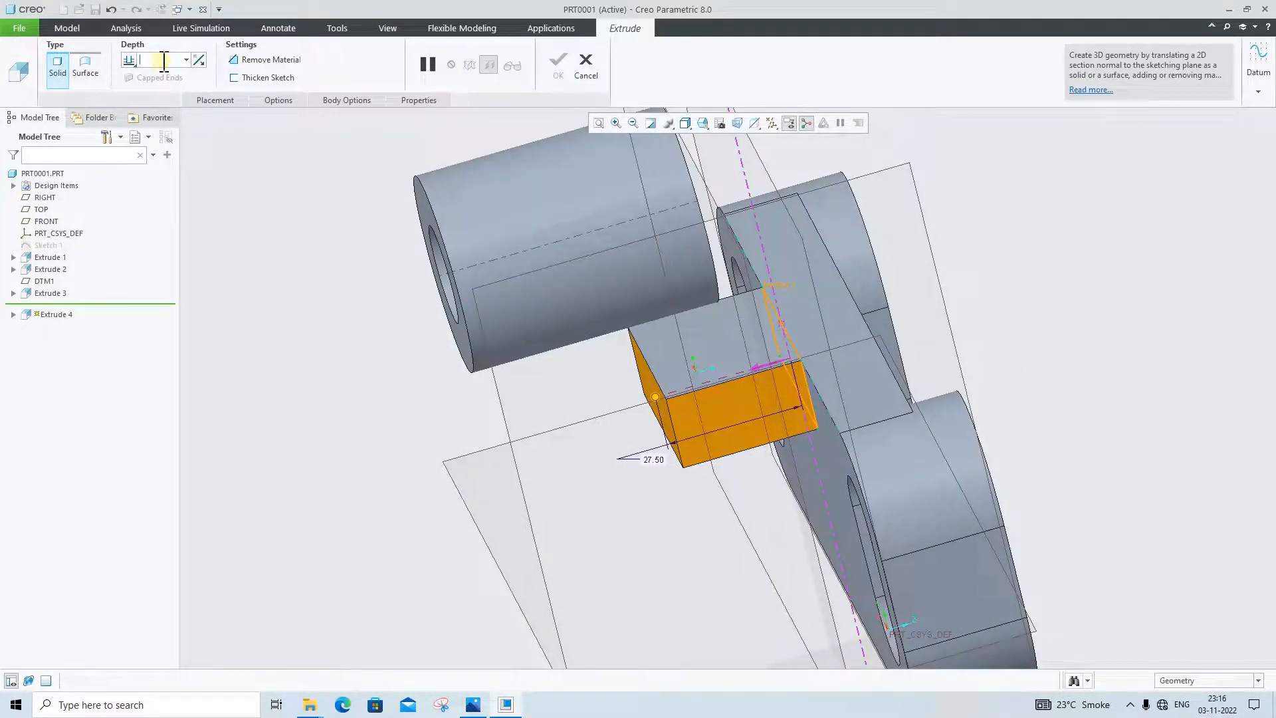
{"action": "type", "text": "27+25+7.5"}
{"action": "key", "text": "Return"}
Step: Compare the extruded arm's length and position under the boss with the reference drawing
{"action": "middle_click_drag", "start_coordinate": [775, 464], "coordinate": [752, 404]}
{"action": "left_click", "coordinate": [466, 709]}
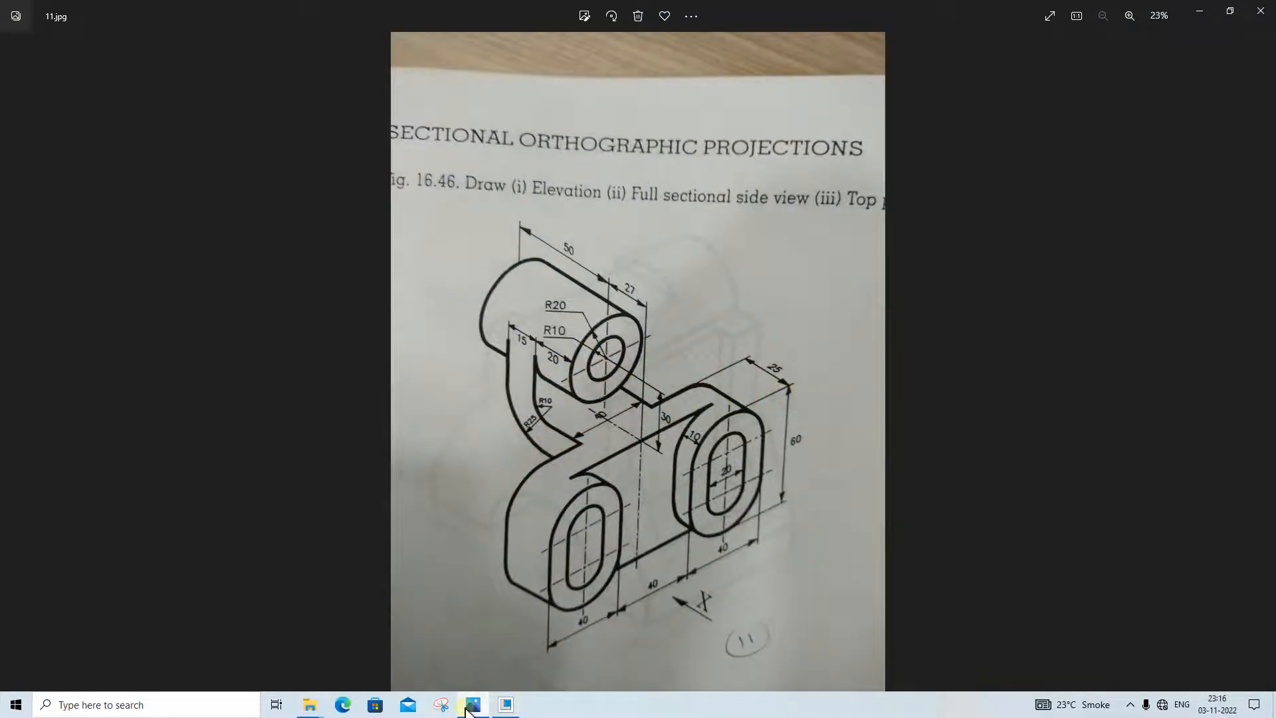
{"action": "left_click", "coordinate": [466, 709]}
{"action": "middle_click_drag", "start_coordinate": [828, 423], "coordinate": [826, 432]}
{"action": "left_click", "coordinate": [473, 705]}
{"action": "left_click", "coordinate": [505, 704]}
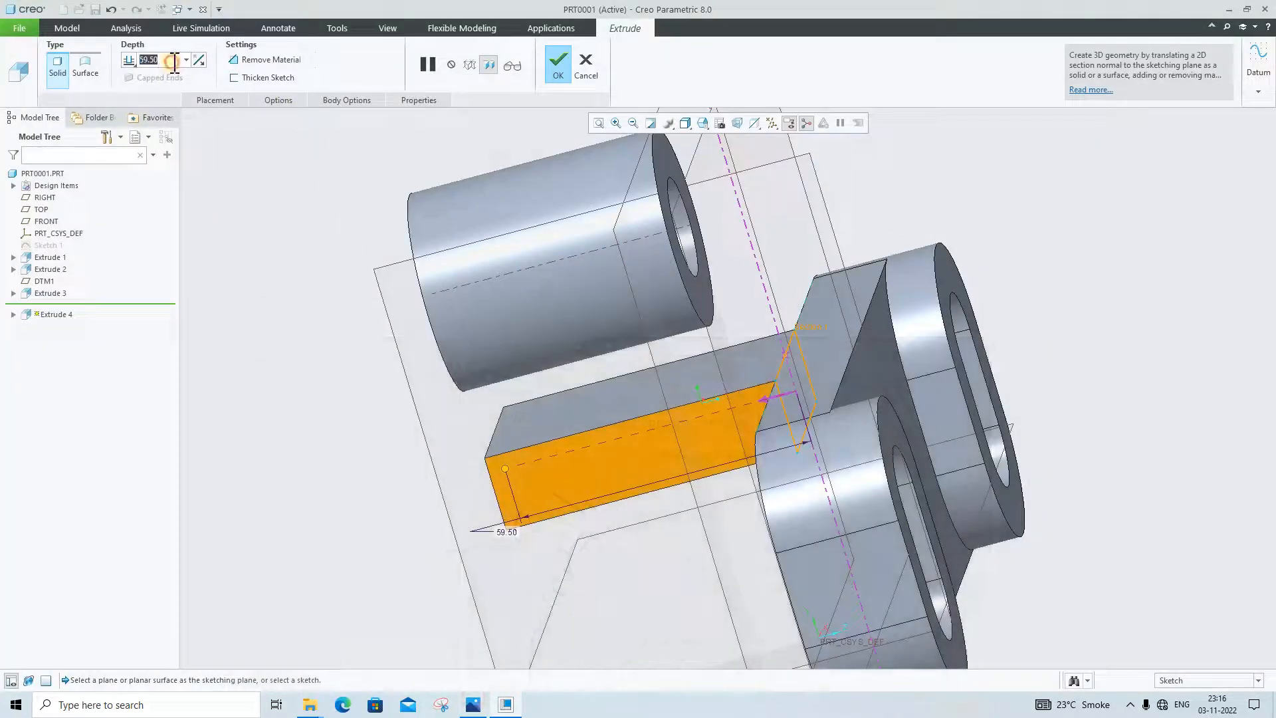
Step: Reduce the arm's extrusion depth by 15 to 44.50 and finish the extrusion
{"action": "left_click", "coordinate": [186, 60]}
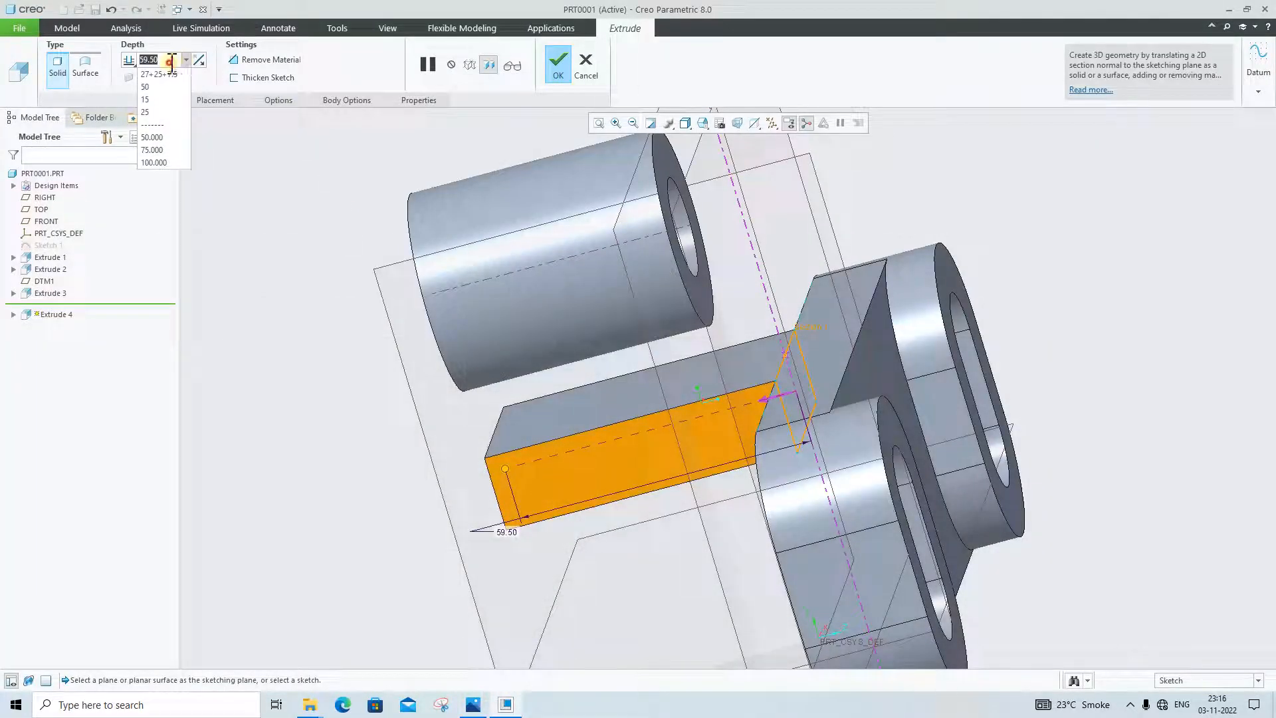
{"action": "left_click", "coordinate": [172, 63]}
{"action": "type", "text": "44.50"}
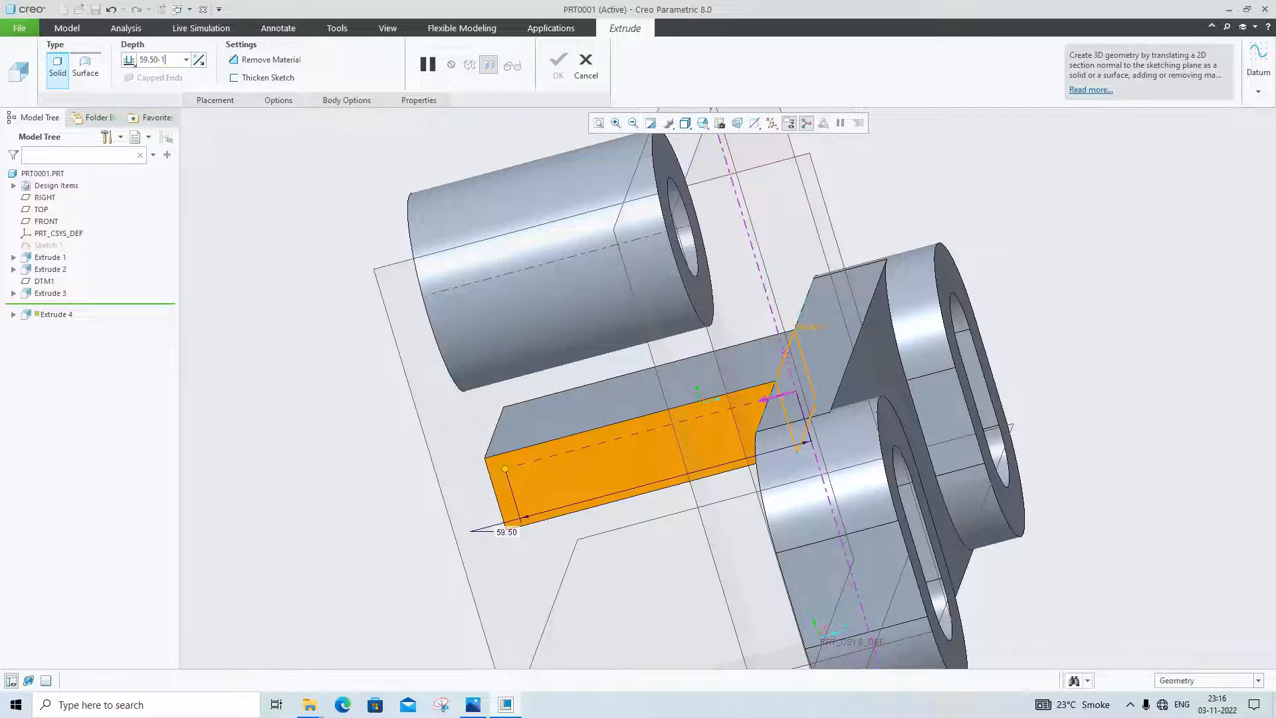
{"action": "key", "text": "Return"}
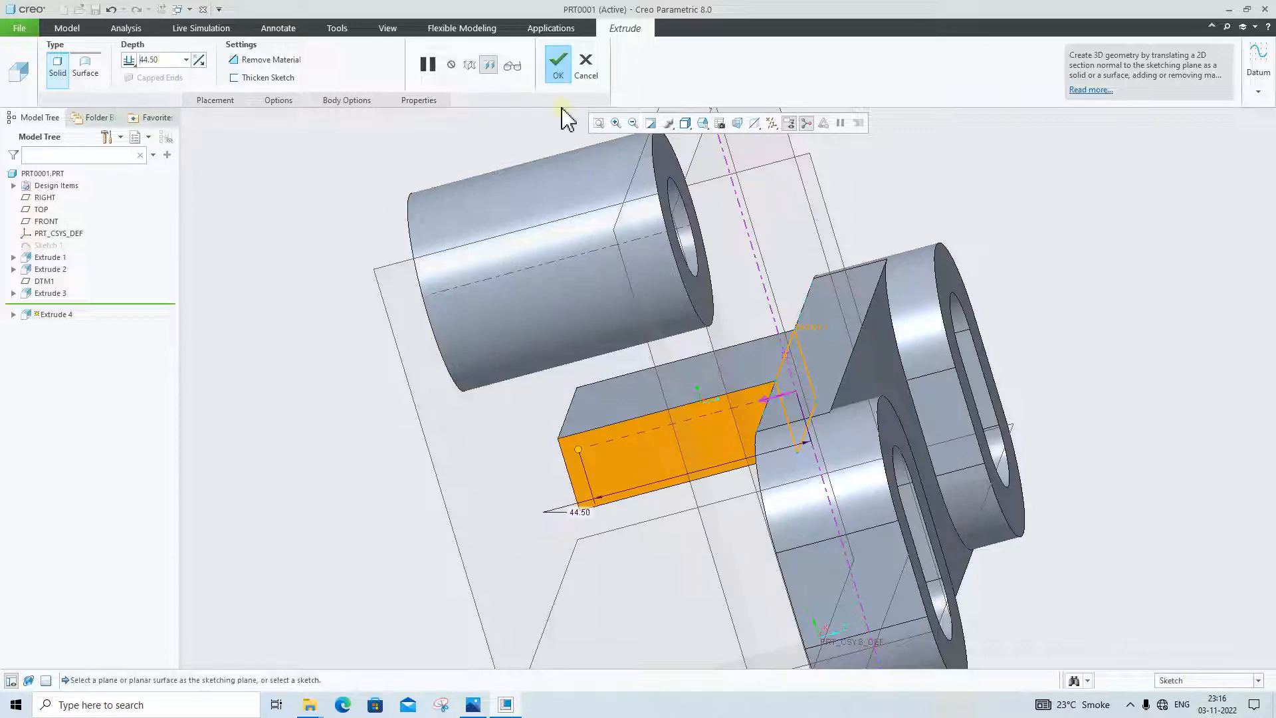
{"action": "left_click", "coordinate": [559, 70]}
Step: Start a new extrusion on the arm's upper face and orient its sketch plane parallel to the screen
{"action": "middle_click_drag", "start_coordinate": [698, 436], "coordinate": [669, 429]}
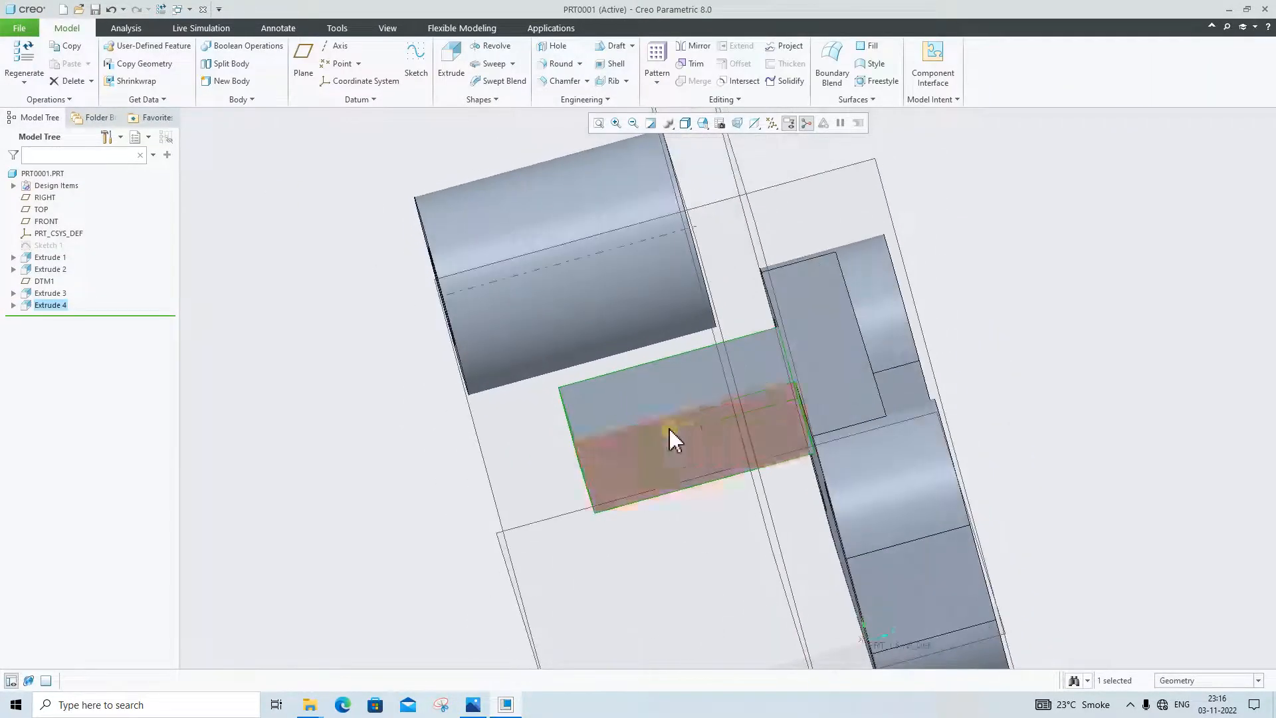
{"action": "left_click", "coordinate": [608, 409]}
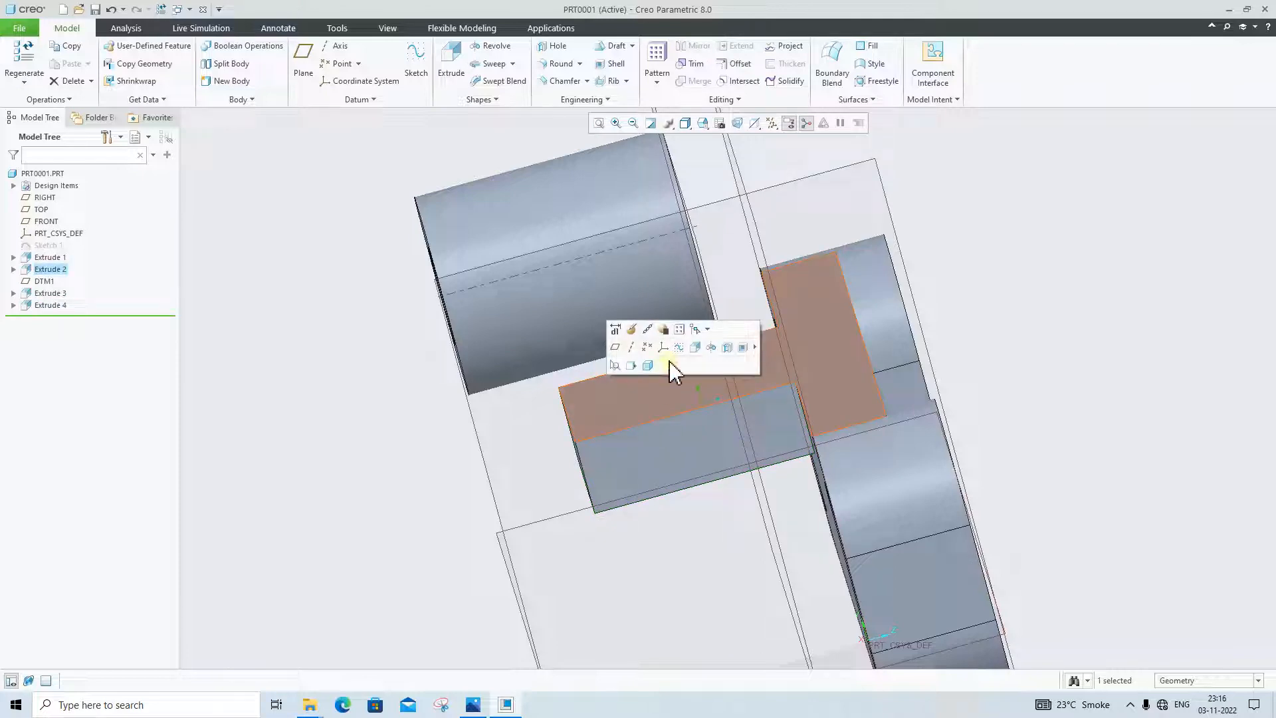
{"action": "left_click", "coordinate": [695, 347]}
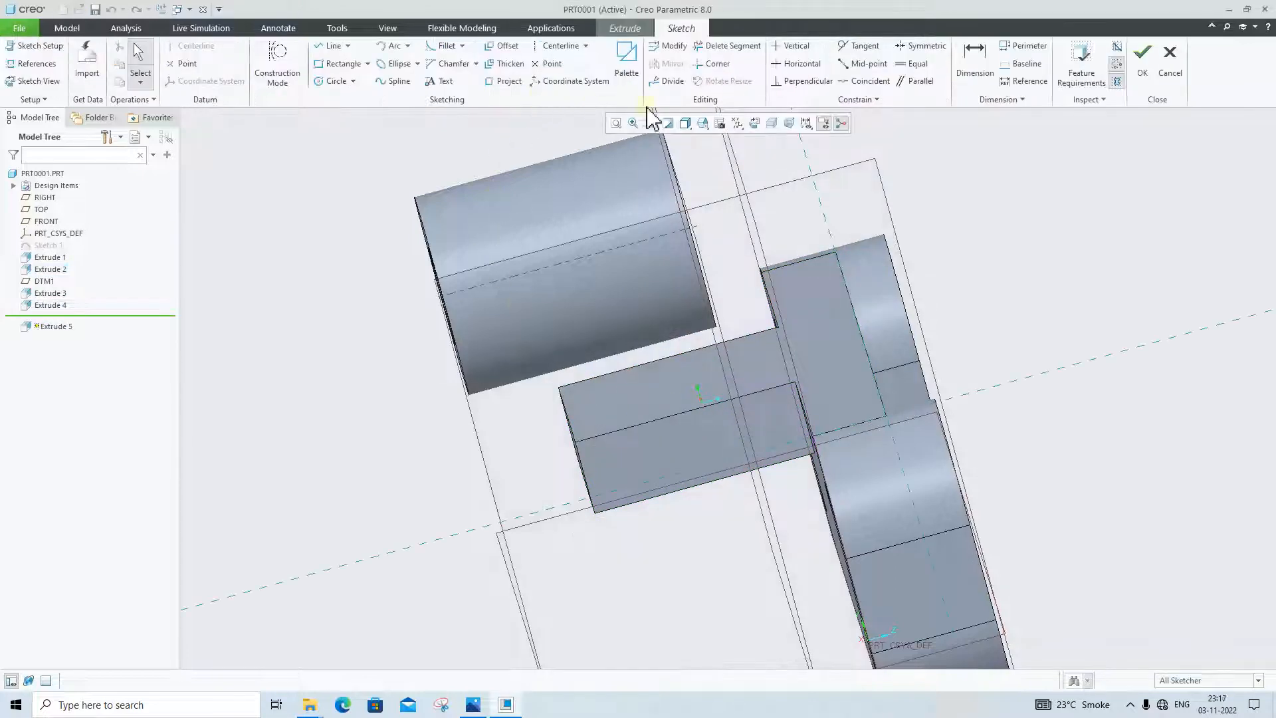
{"action": "left_click", "coordinate": [754, 123]}
{"action": "scroll", "coordinate": [722, 388], "scroll_direction": "up", "scroll_amount": 3}
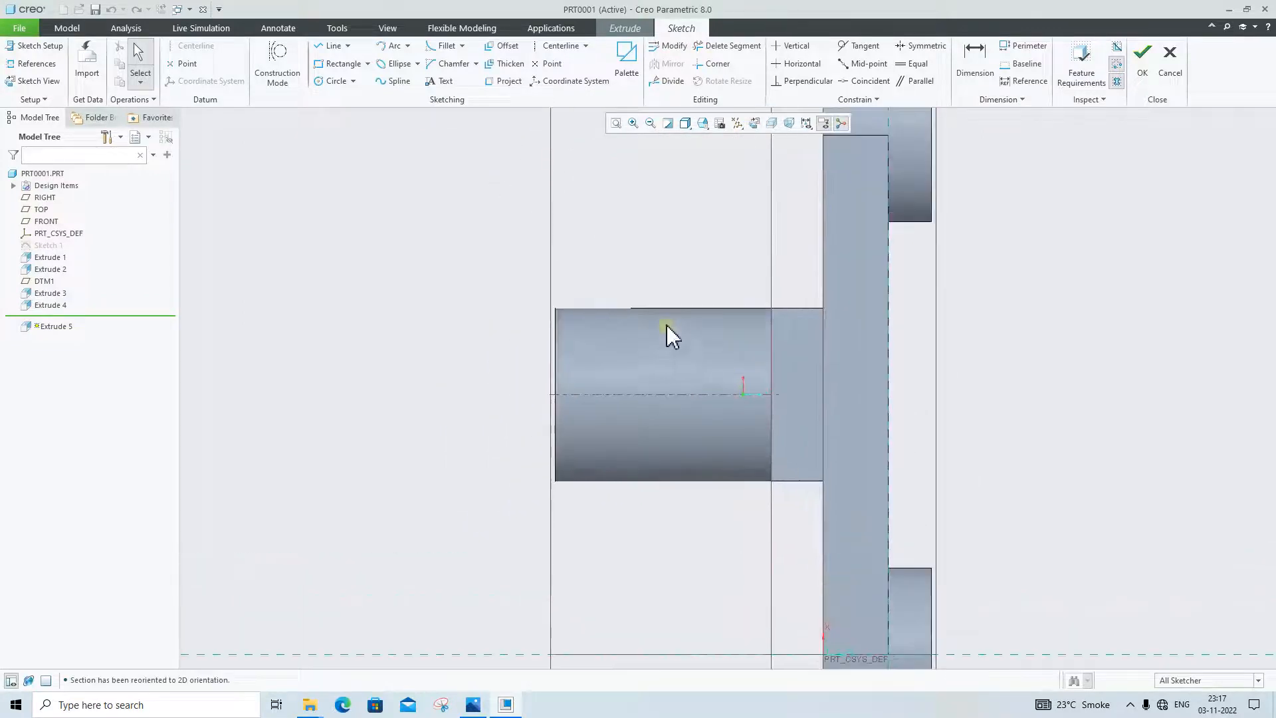
Step: Sketch a rectangle across the arm's full width at its free end, set its width to 15 and finish the sketch
{"action": "left_click", "coordinate": [339, 63]}
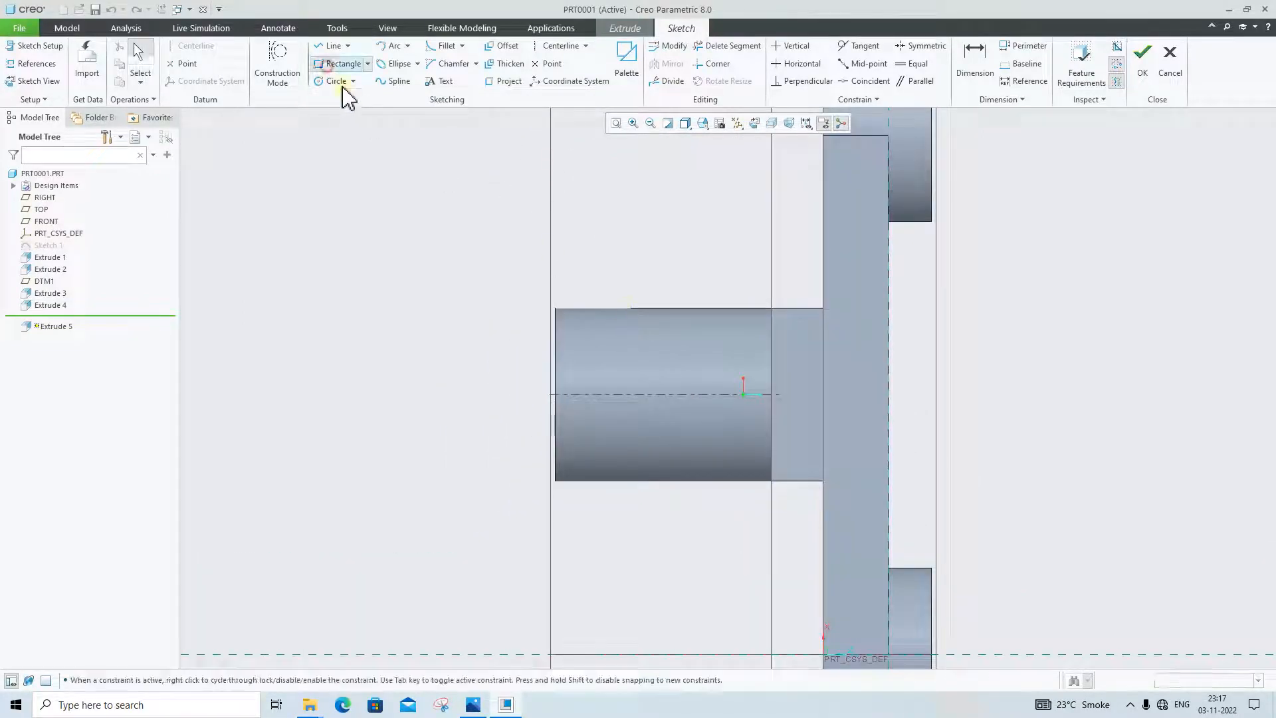
{"action": "left_click", "coordinate": [631, 307]}
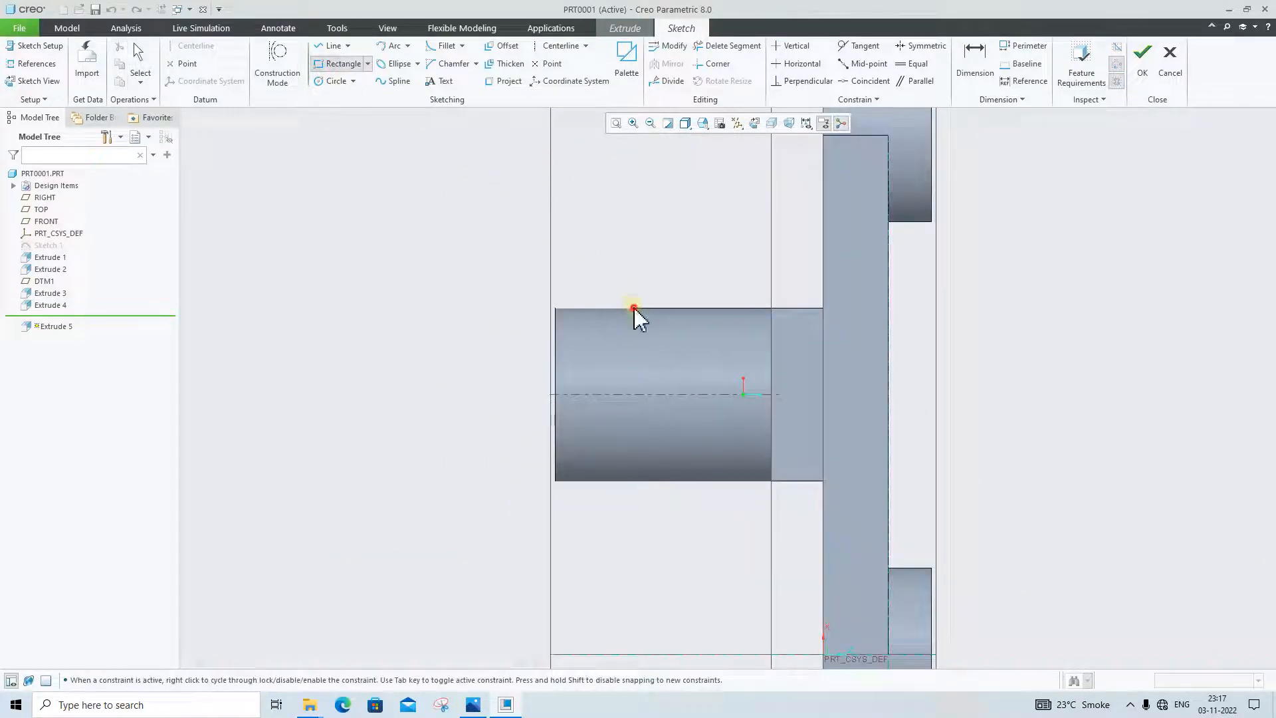
{"action": "left_click", "coordinate": [691, 481]}
{"action": "middle_click", "coordinate": [731, 502]}
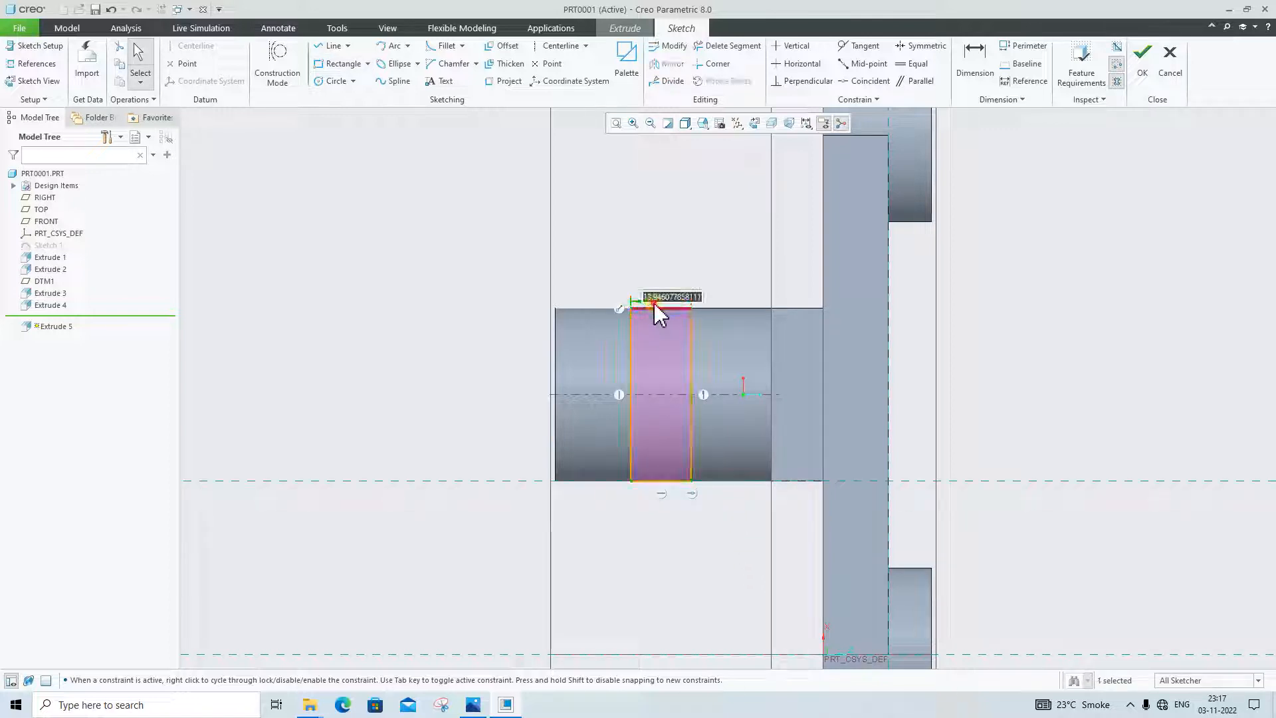
{"action": "double_click", "coordinate": [655, 298]}
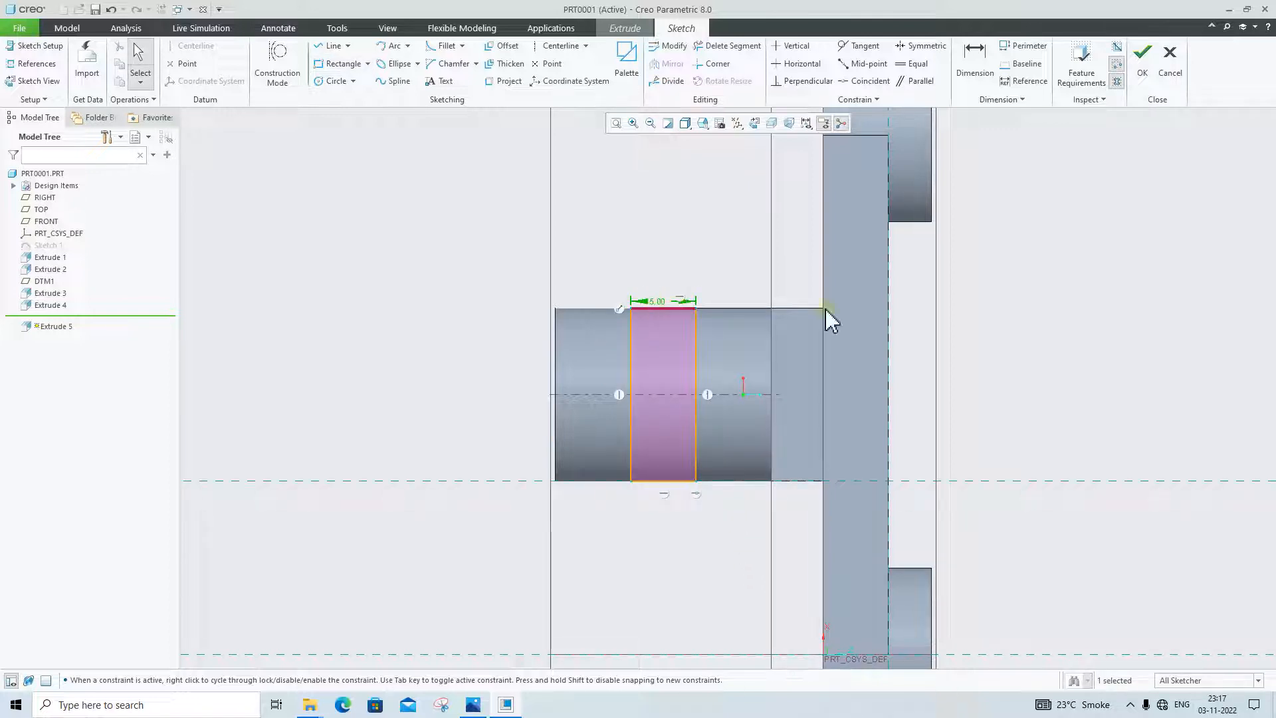
{"action": "left_click", "coordinate": [1142, 63]}
Step: Try to extrude the upright leg toward the boss with the To Next depth option
{"action": "mouse_move", "coordinate": [798, 398]}
{"action": "middle_mouse_down"}
{"action": "mouse_move", "coordinate": [775, 294]}
{"action": "mouse_move", "coordinate": [629, 326]}
{"action": "middle_mouse_up"}
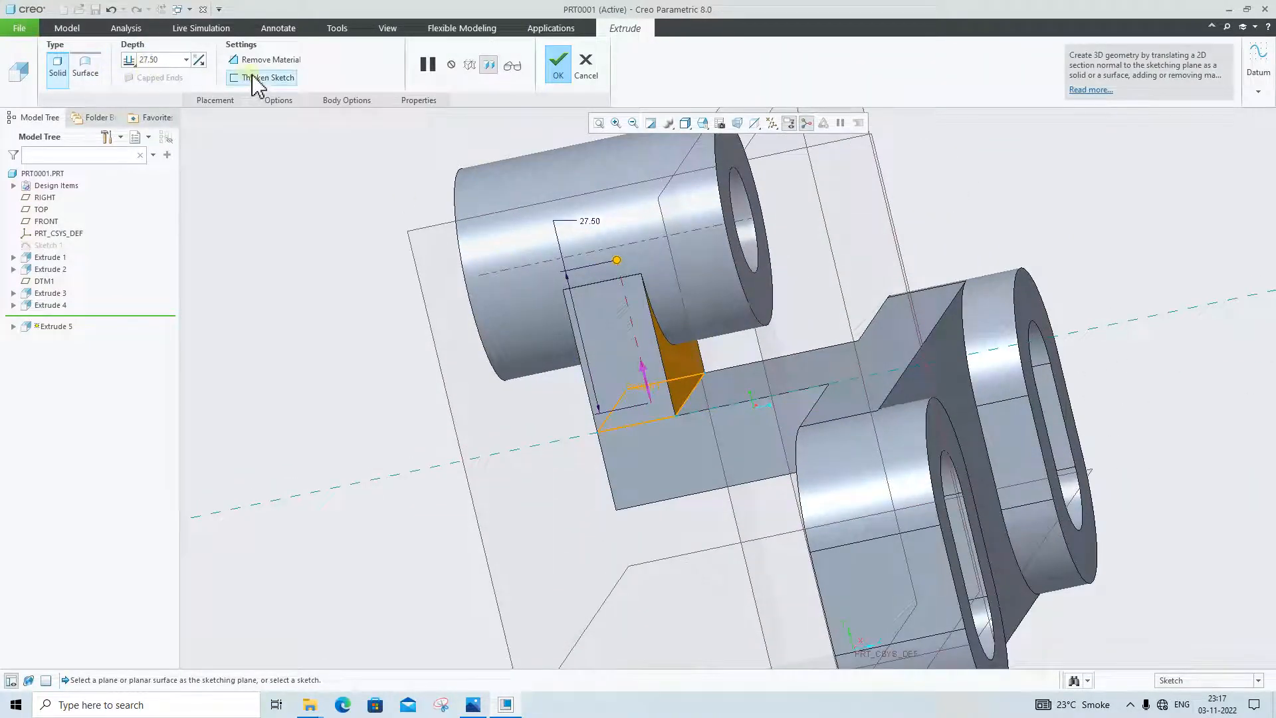
{"action": "mouse_move", "coordinate": [673, 297]}
{"action": "middle_mouse_down"}
{"action": "mouse_move", "coordinate": [570, 319]}
{"action": "mouse_move", "coordinate": [585, 317]}
{"action": "middle_mouse_up"}
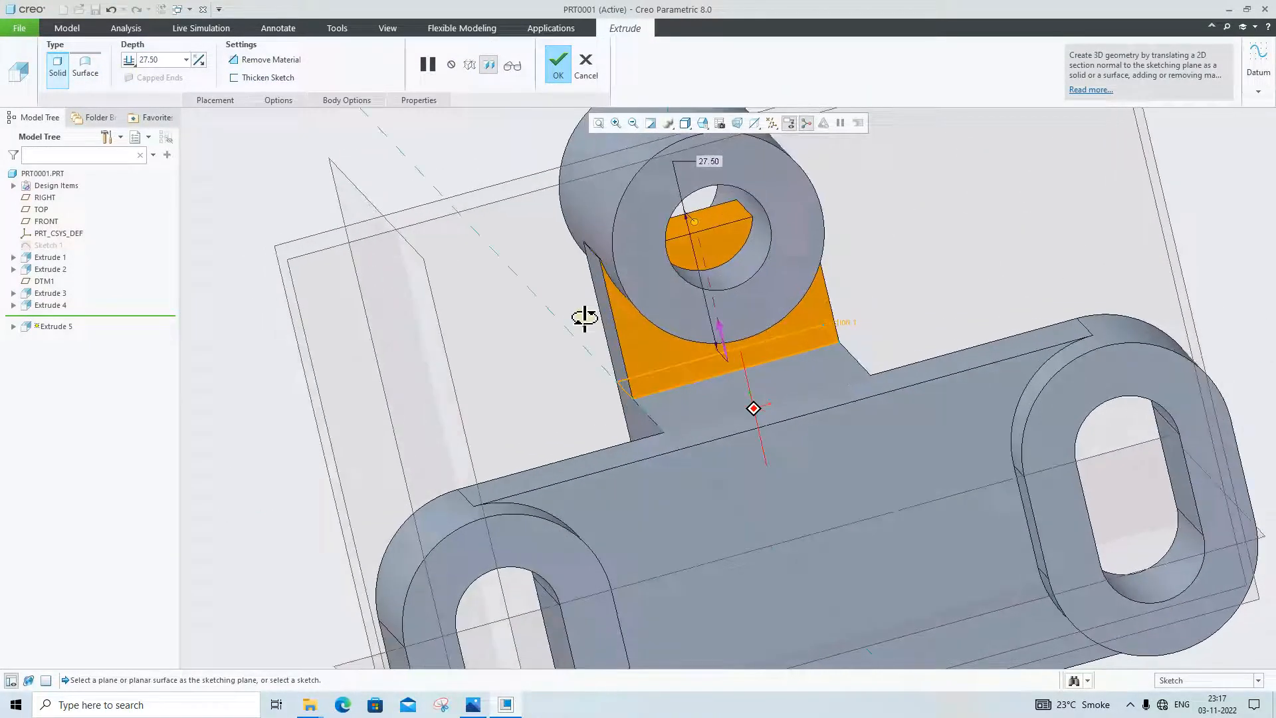
{"action": "left_click", "coordinate": [187, 60]}
{"action": "left_click", "coordinate": [187, 59]}
{"action": "left_click", "coordinate": [130, 60]}
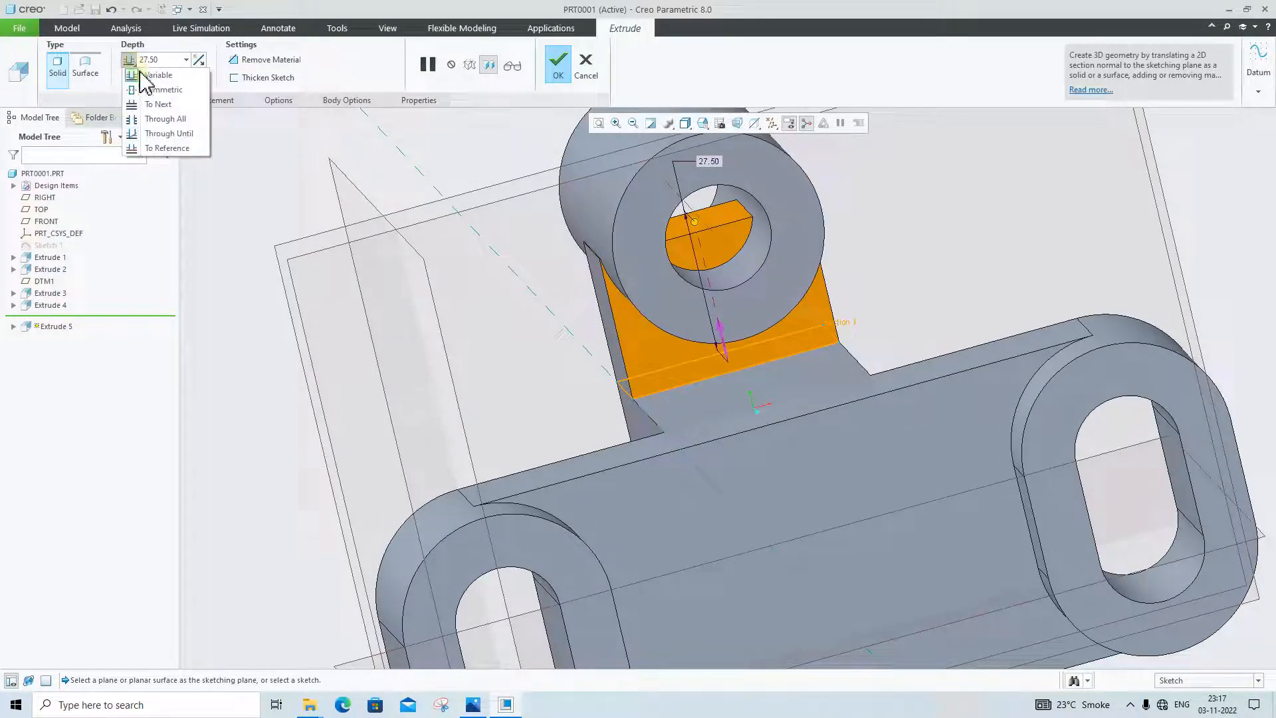
{"action": "left_click", "coordinate": [154, 104]}
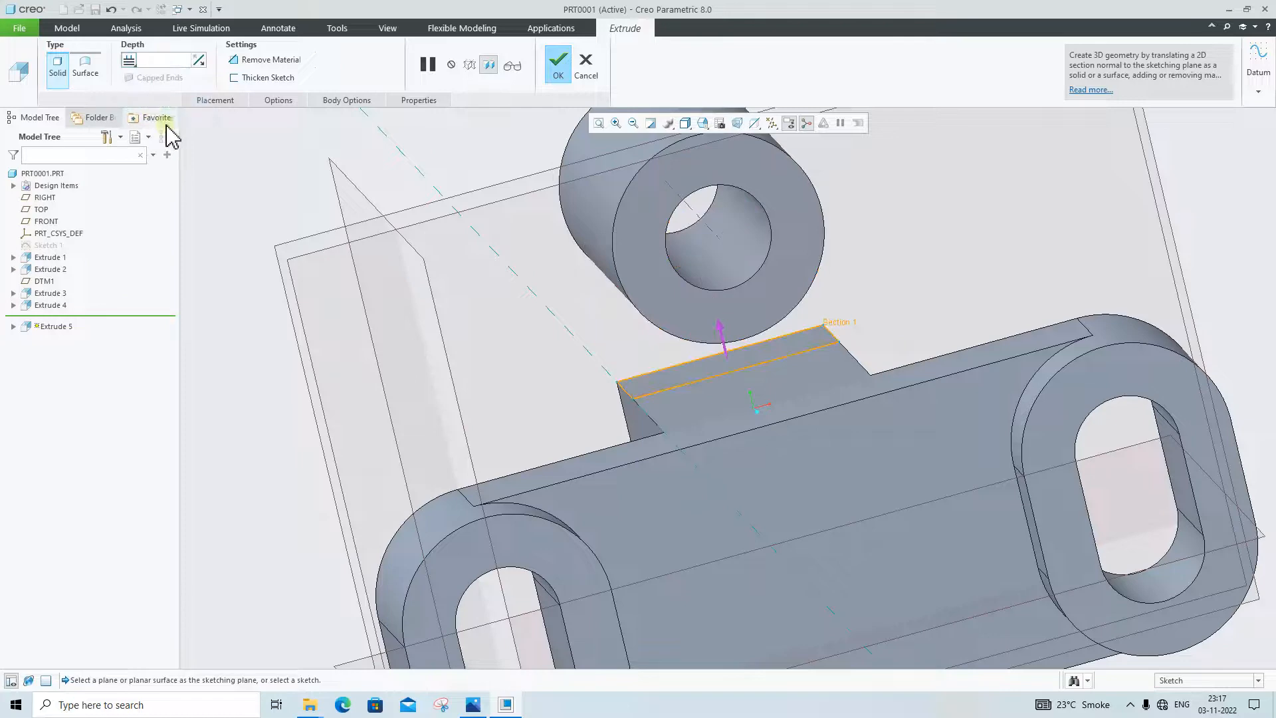
Step: Extrude the upright leg up to the boss's outer cylindrical surface using the To Reference depth option and finish the feature
{"action": "left_click", "coordinate": [130, 61]}
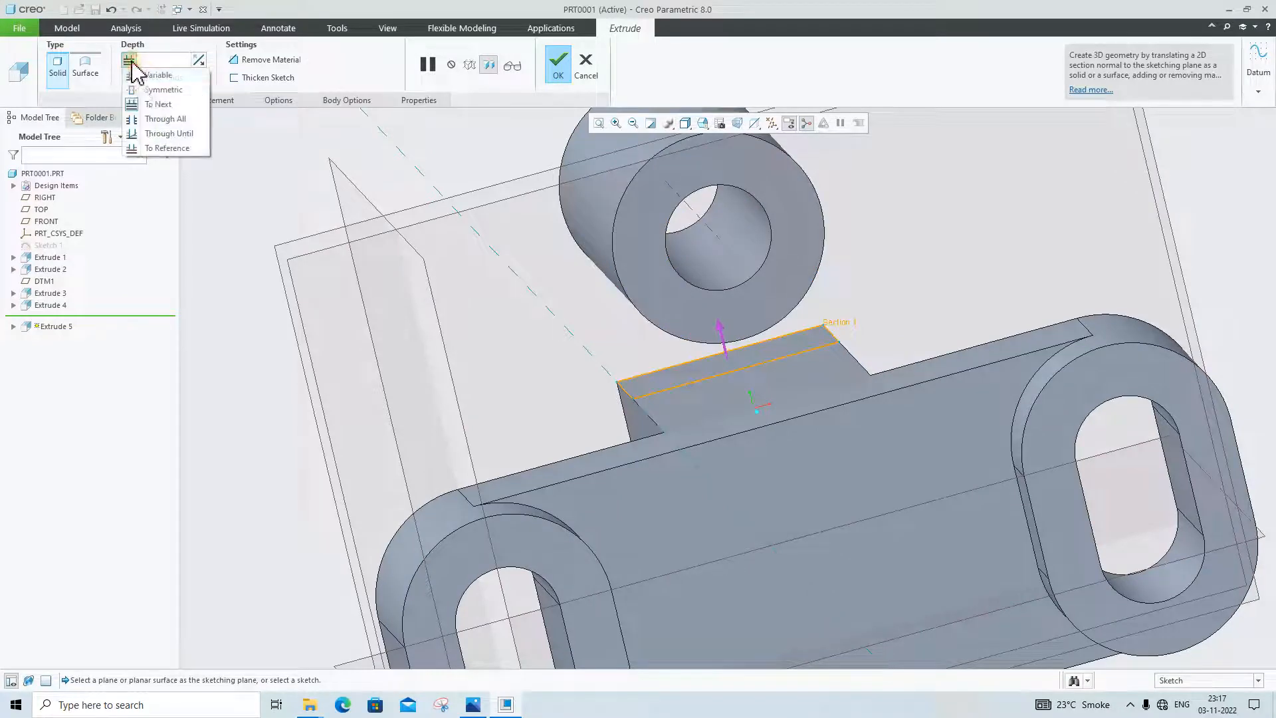
{"action": "left_click", "coordinate": [164, 137]}
{"action": "middle_click_drag", "start_coordinate": [672, 347], "coordinate": [847, 294]}
{"action": "left_click", "coordinate": [672, 332]}
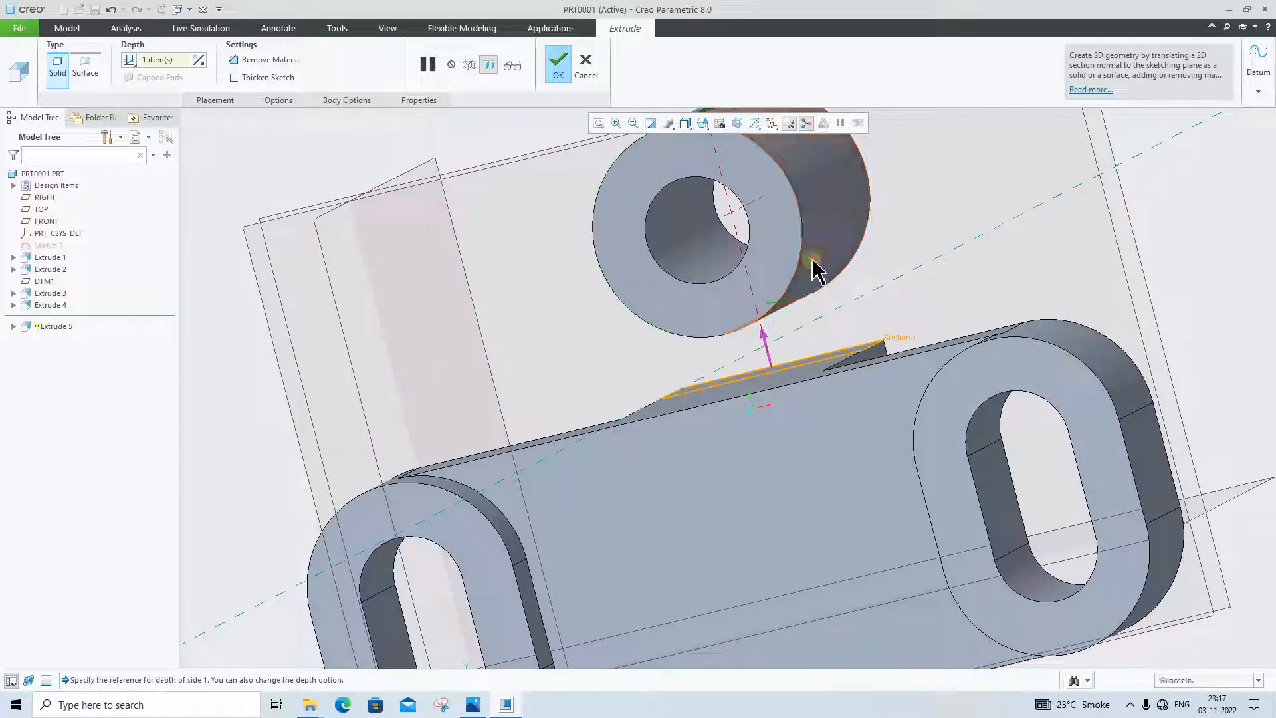
{"action": "left_click", "coordinate": [133, 60]}
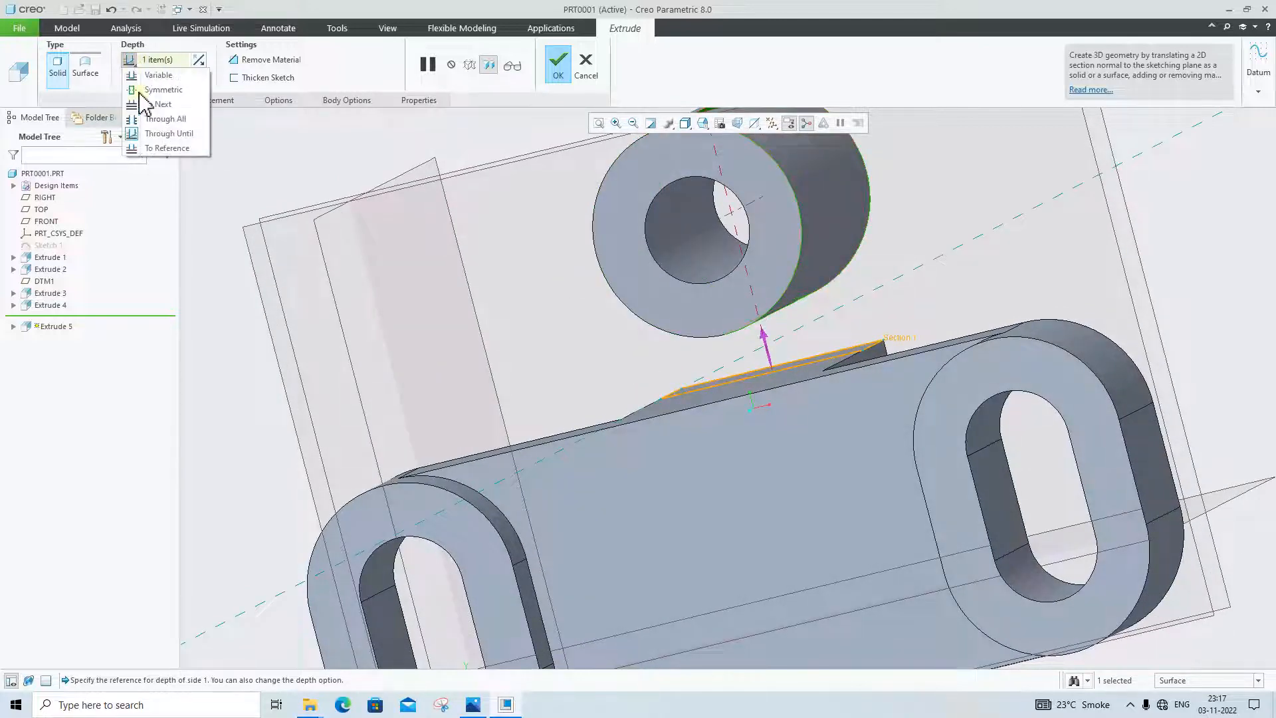
{"action": "left_click", "coordinate": [159, 157]}
{"action": "middle_click_drag", "start_coordinate": [820, 222], "coordinate": [824, 277]}
{"action": "left_click", "coordinate": [557, 75]}
Step: Check the arm's inner and outer bend radii in the reference drawing
{"action": "middle_click_drag", "start_coordinate": [841, 329], "coordinate": [890, 402]}
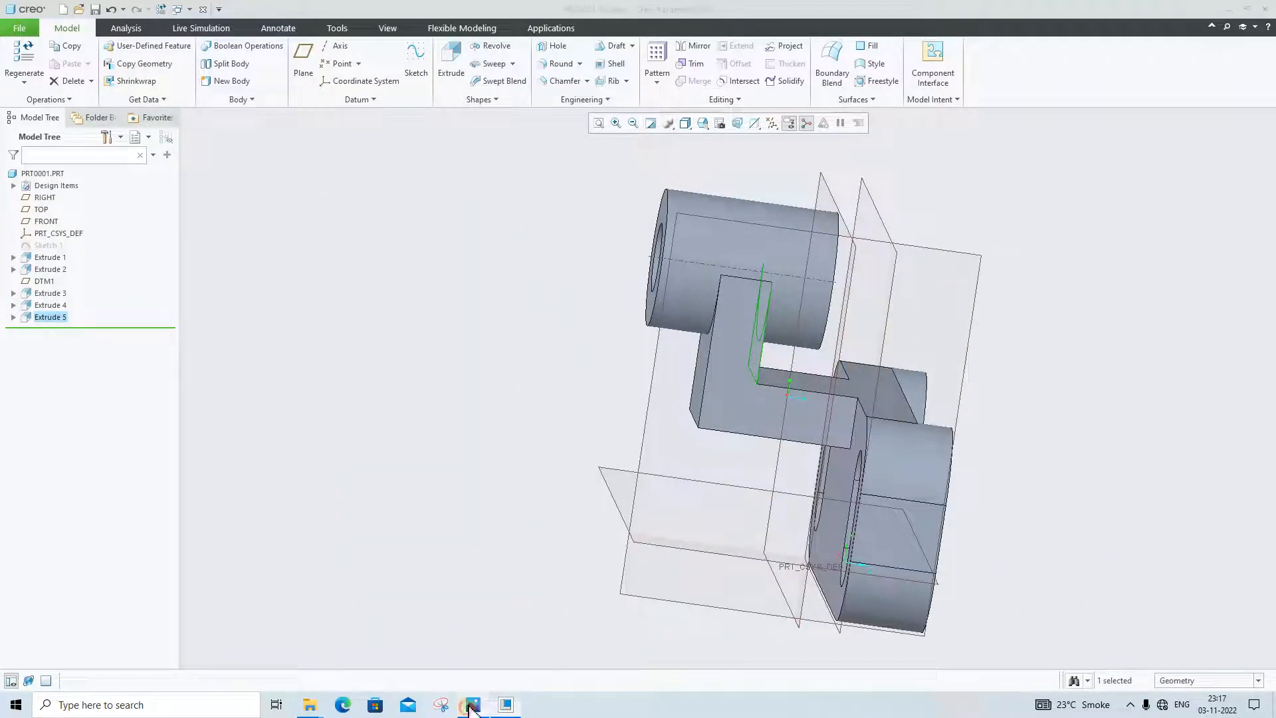
{"action": "left_click", "coordinate": [473, 703]}
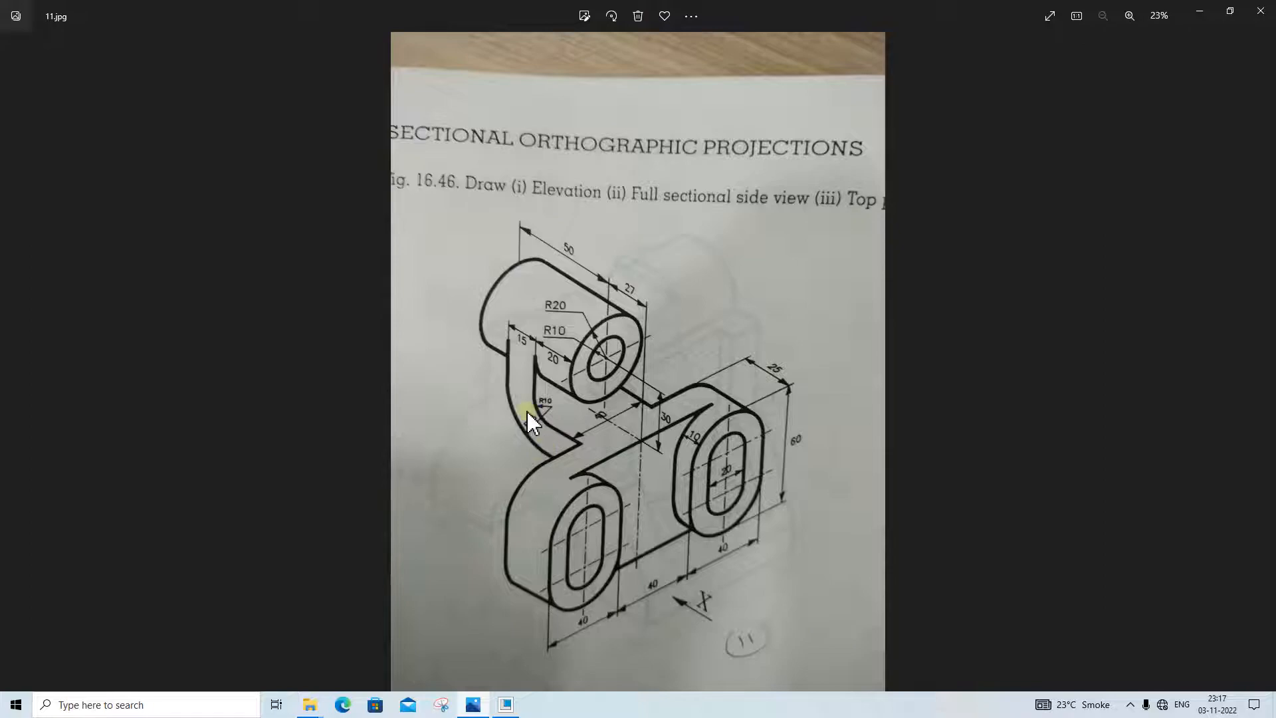
{"action": "left_click", "coordinate": [476, 704]}
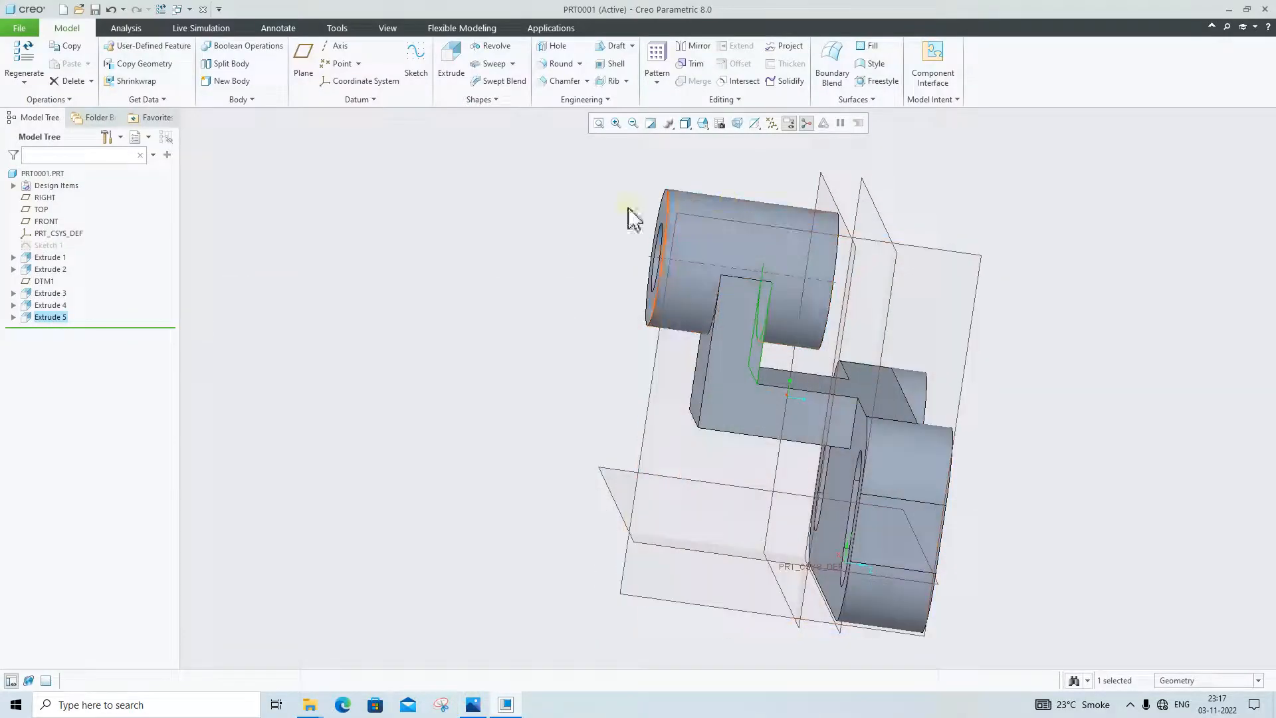
Step: Start a Round feature on the outer bend edge of the L-shaped arm
{"action": "left_click", "coordinate": [567, 67]}
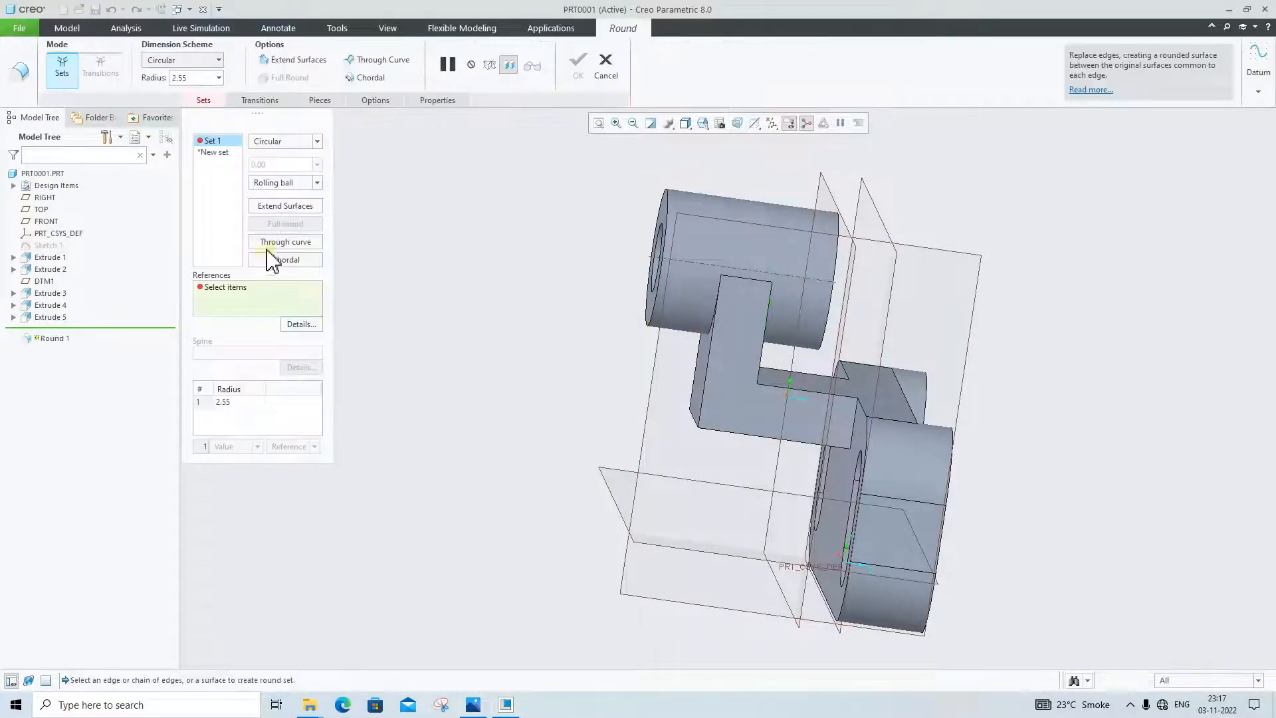
{"action": "scroll", "coordinate": [705, 426], "scroll_direction": "down", "scroll_amount": 2}
{"action": "middle_click_drag", "start_coordinate": [704, 415], "coordinate": [765, 421]}
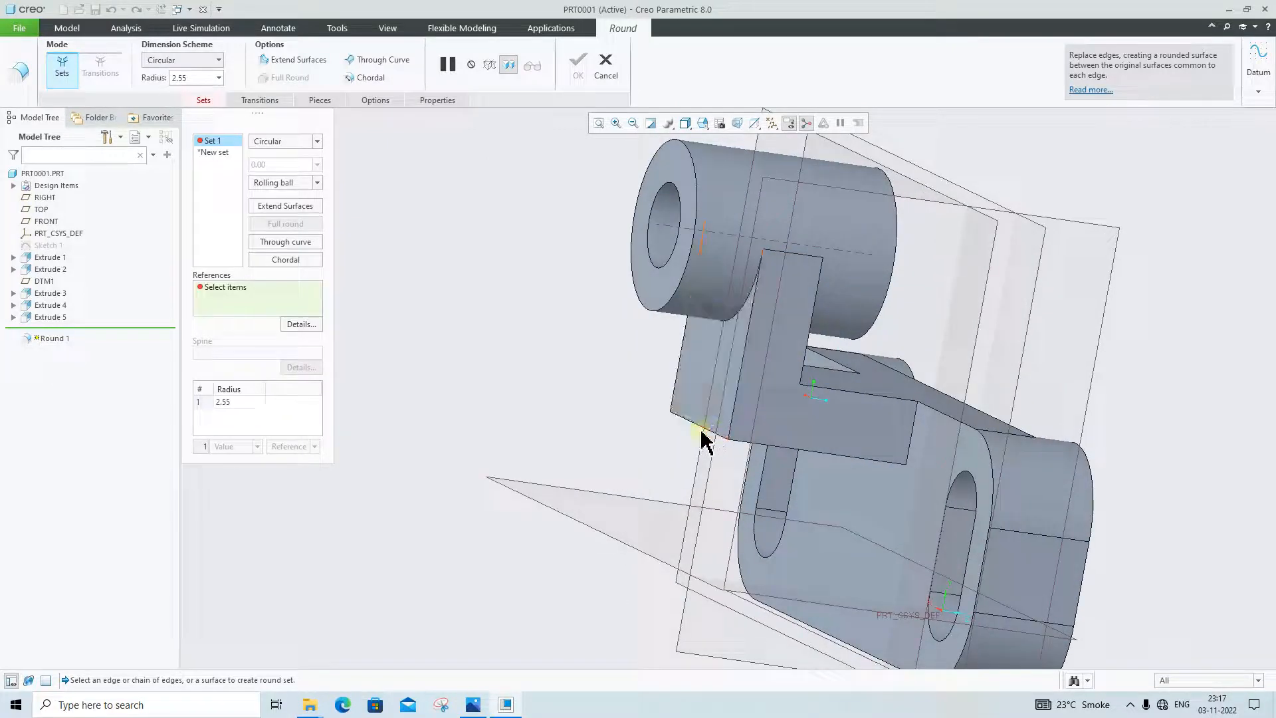
{"action": "left_click", "coordinate": [702, 430]}
{"action": "scroll", "coordinate": [775, 399], "scroll_direction": "down", "scroll_amount": 2}
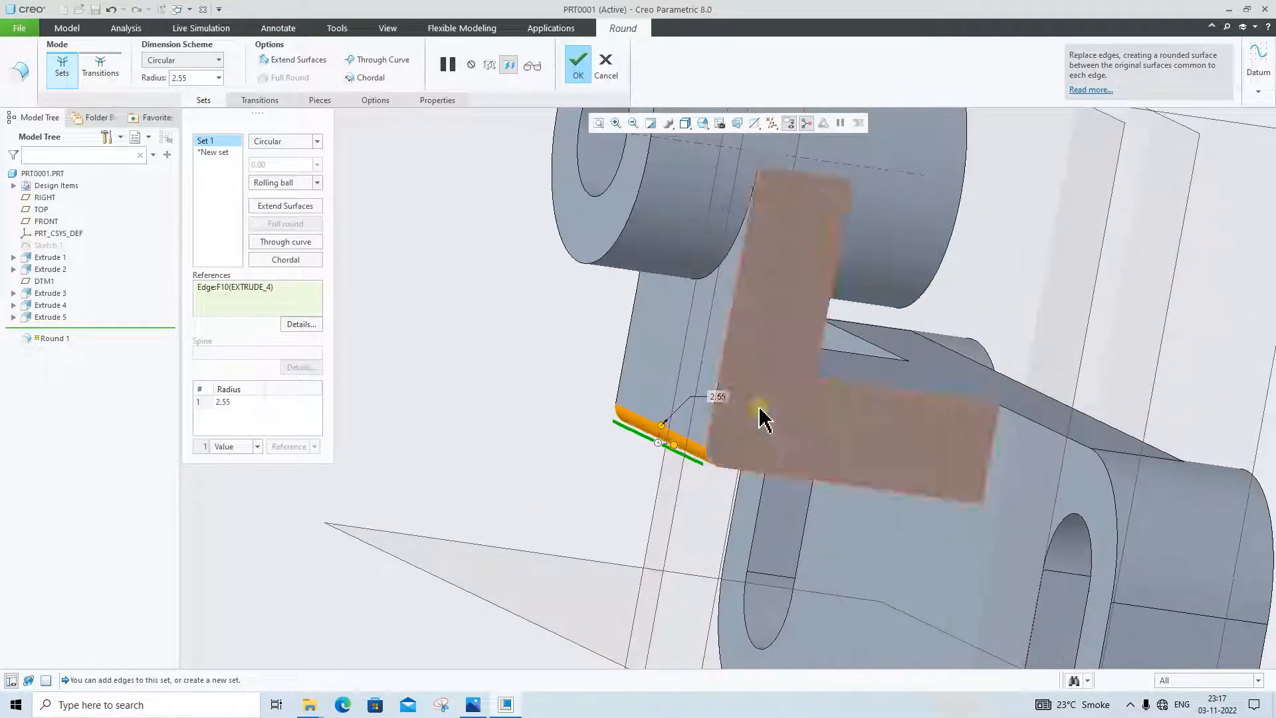
{"action": "scroll", "coordinate": [757, 396], "scroll_direction": "down", "scroll_amount": 2}
{"action": "left_click", "coordinate": [762, 367]}
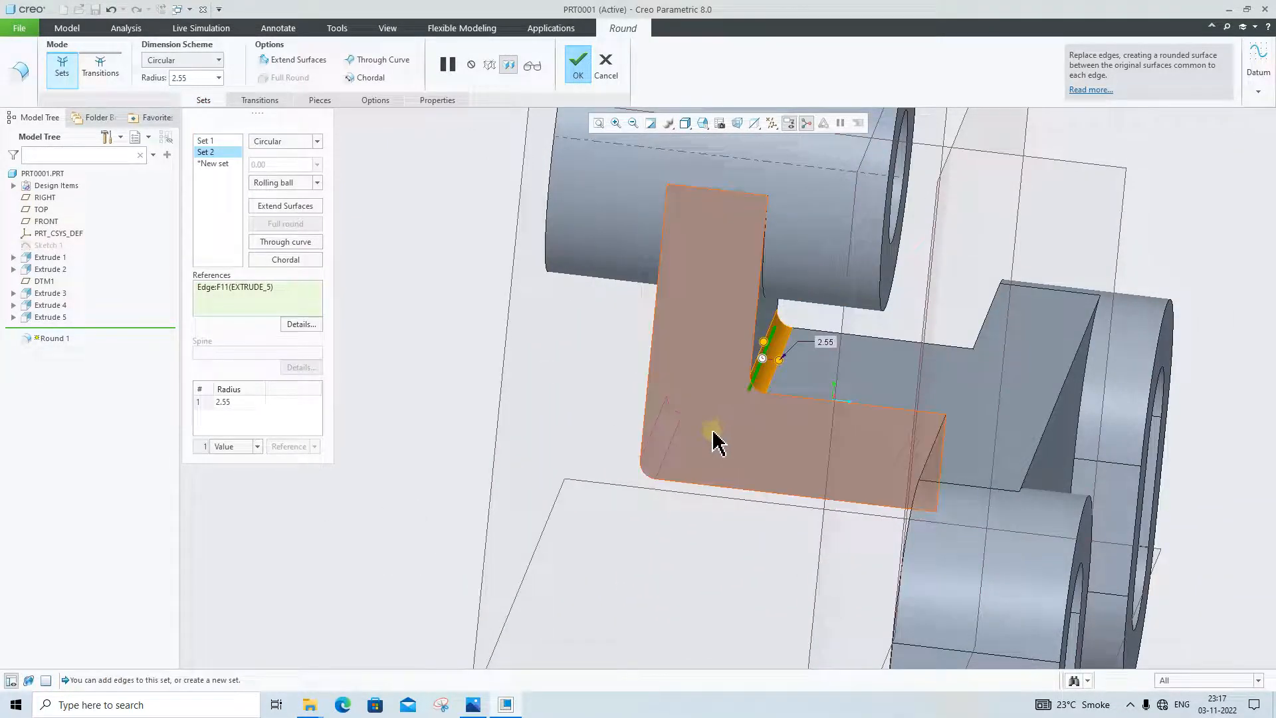
{"action": "mouse_move", "coordinate": [718, 441]}
{"action": "middle_mouse_down"}
{"action": "mouse_move", "coordinate": [746, 402]}
{"action": "mouse_move", "coordinate": [724, 440]}
{"action": "middle_mouse_up"}
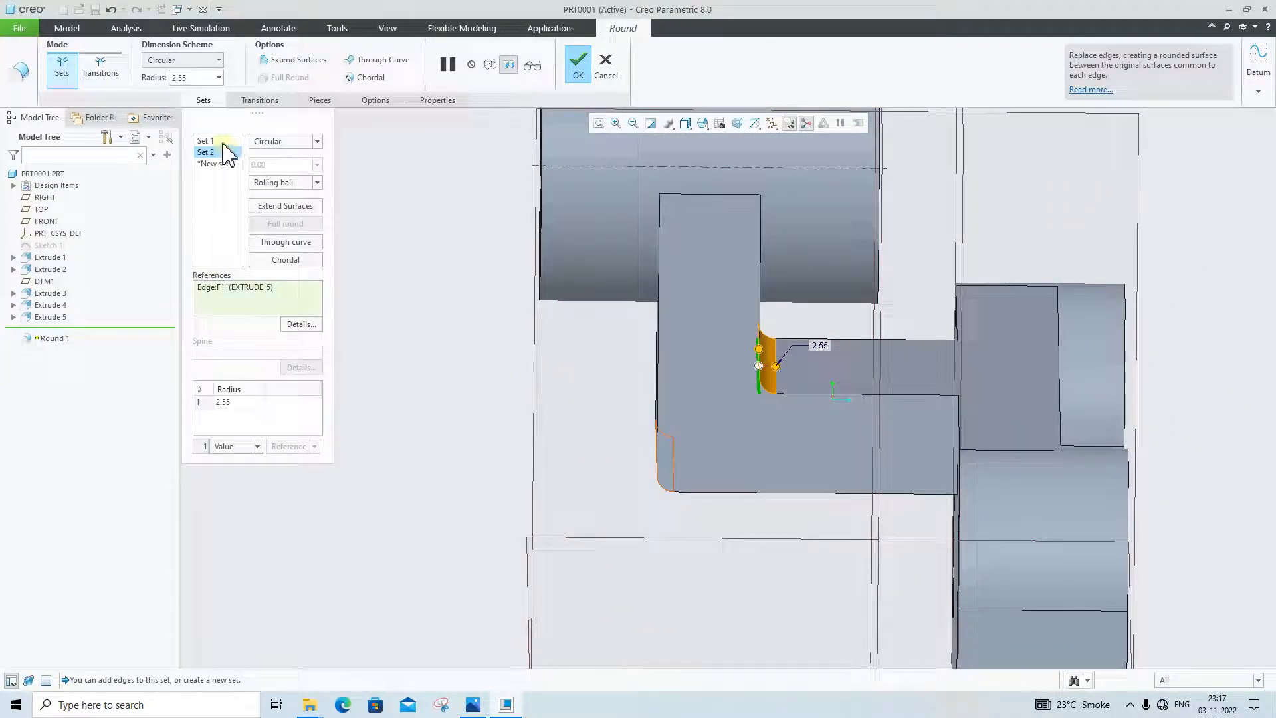
{"action": "key", "text": "ctrl+z"}
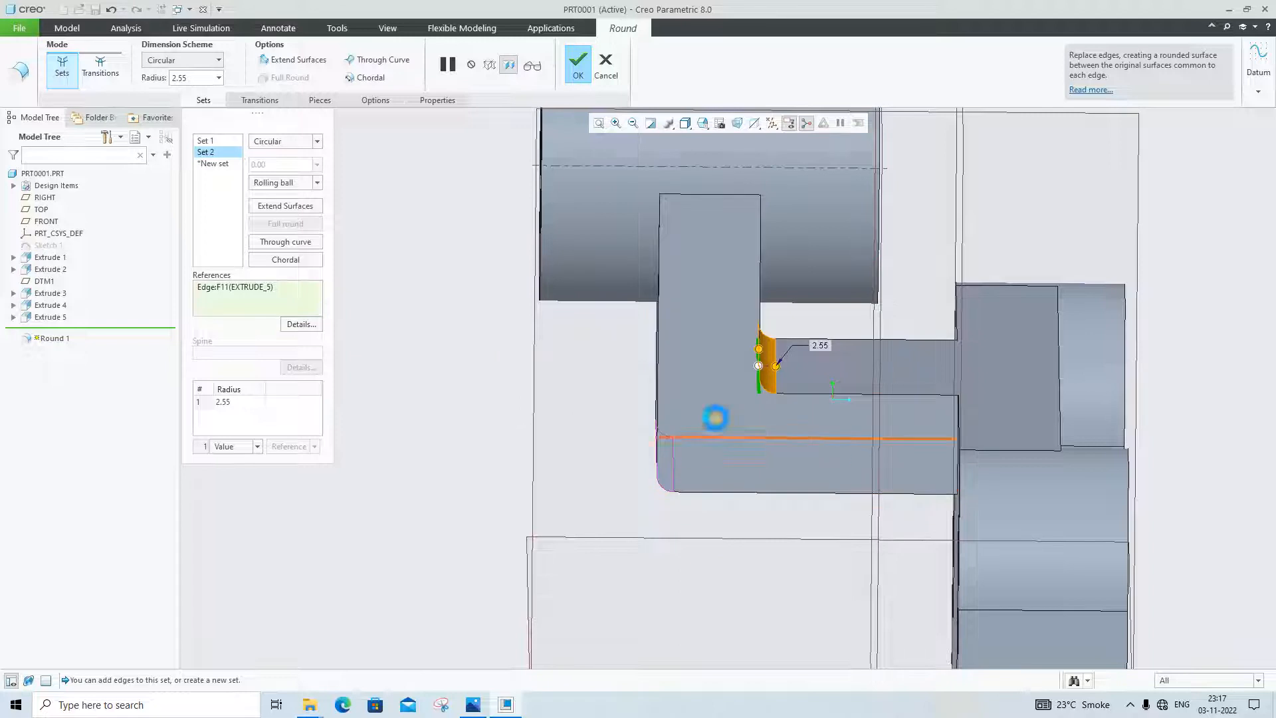
{"action": "scroll", "coordinate": [710, 436], "scroll_direction": "down", "scroll_amount": 1}
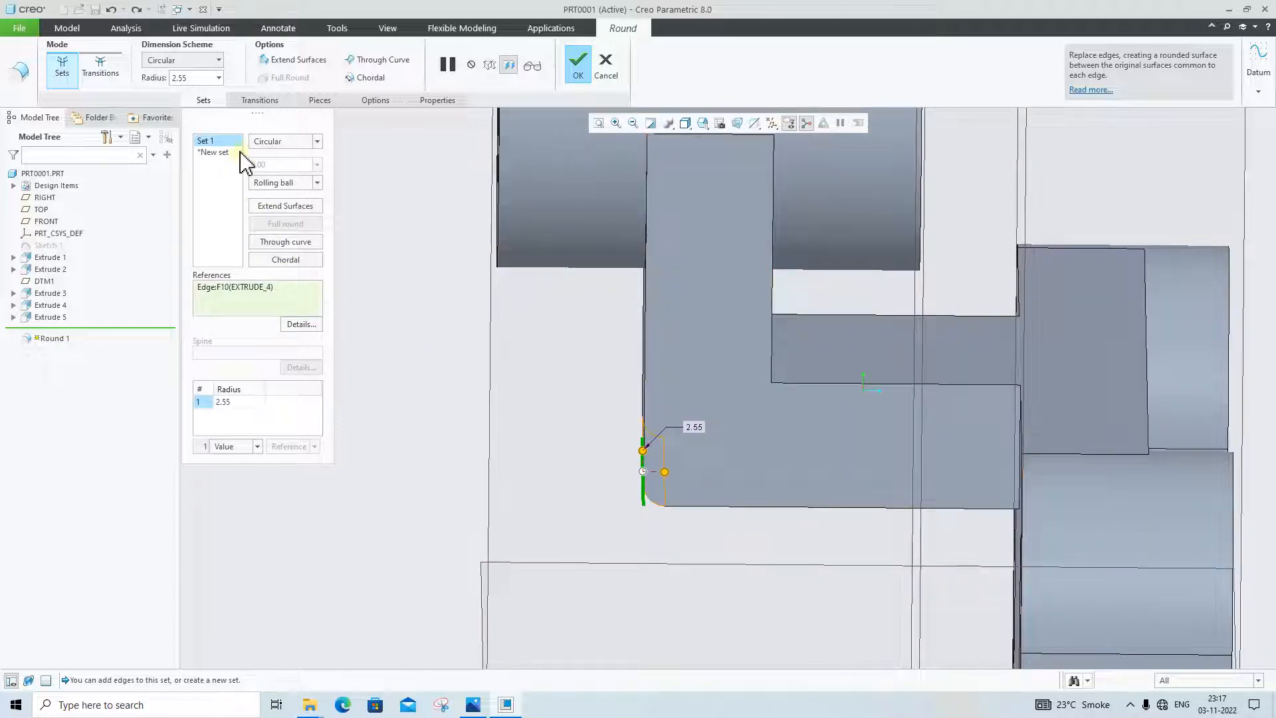
Step: Add a new round set on the arm's inner bend edge within the same Round feature
{"action": "left_click", "coordinate": [219, 153]}
{"action": "middle_click_drag", "start_coordinate": [757, 465], "coordinate": [735, 399]}
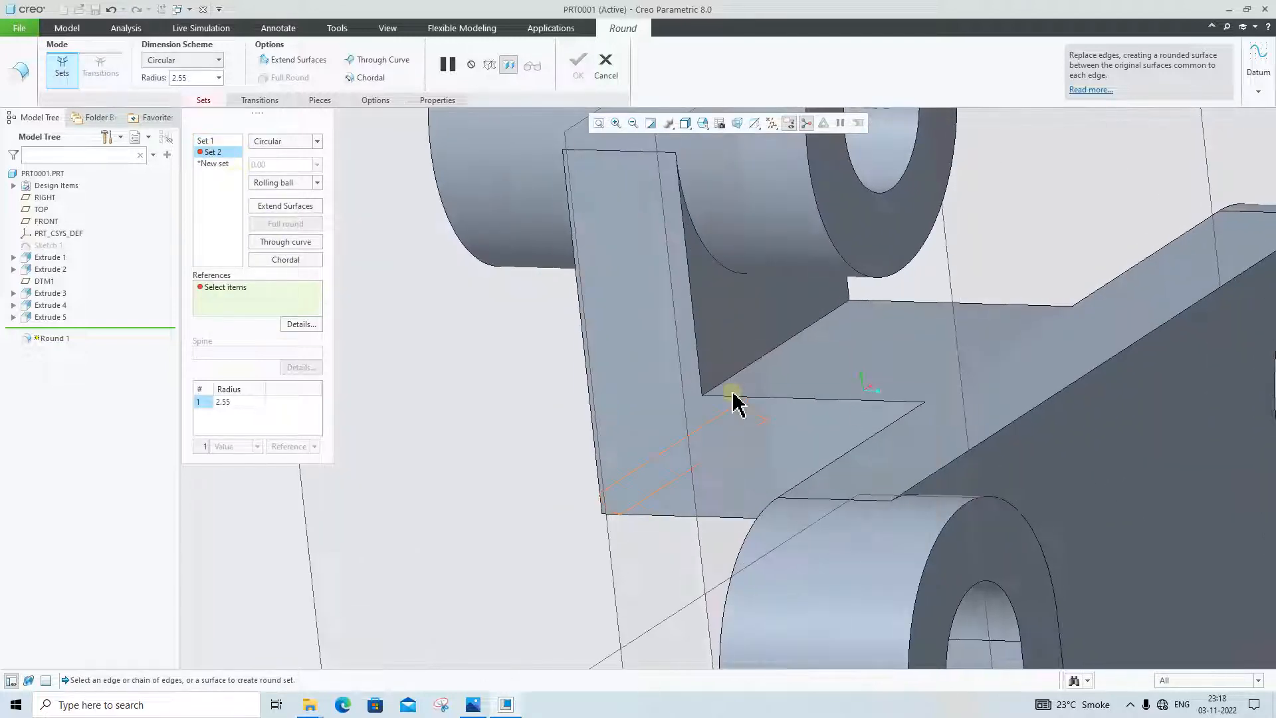
{"action": "left_click", "coordinate": [748, 377]}
{"action": "middle_click_drag", "start_coordinate": [770, 448], "coordinate": [579, 424]}
Step: Set the round radius of the outer bend edge to 25, as given in the reference drawing
{"action": "left_click", "coordinate": [208, 141]}
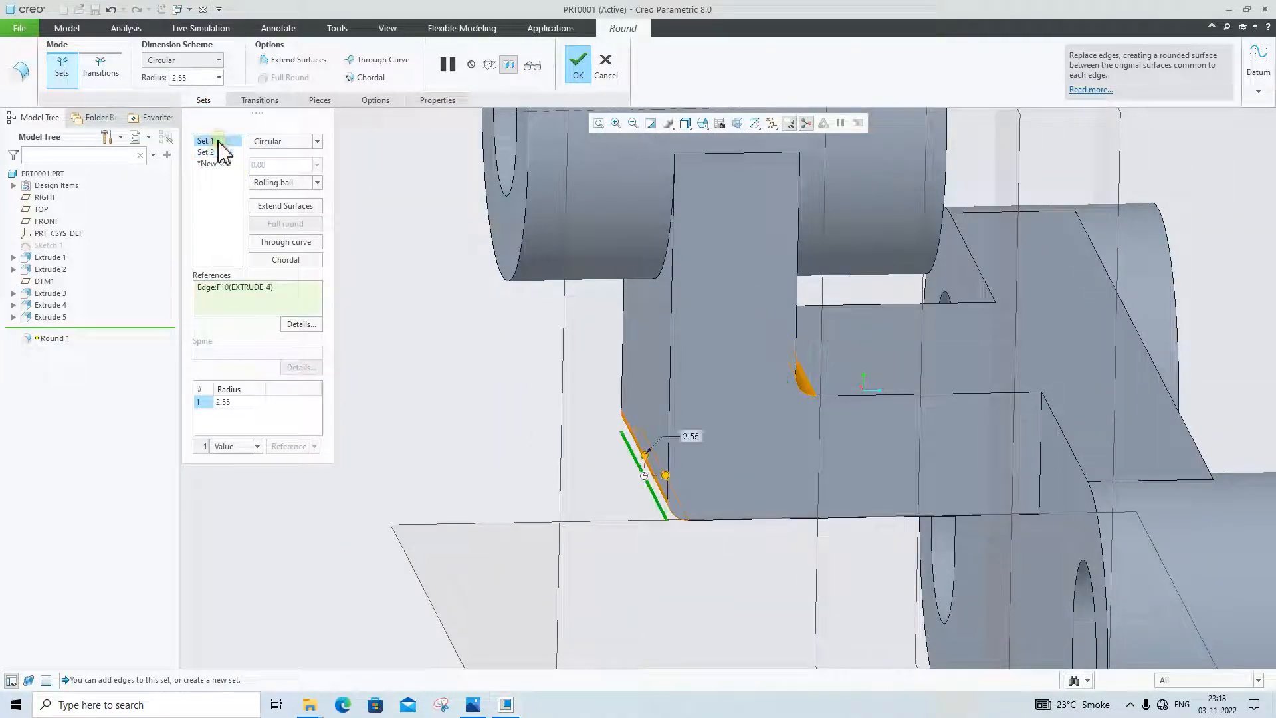
{"action": "left_click", "coordinate": [474, 706]}
{"action": "left_click", "coordinate": [473, 706]}
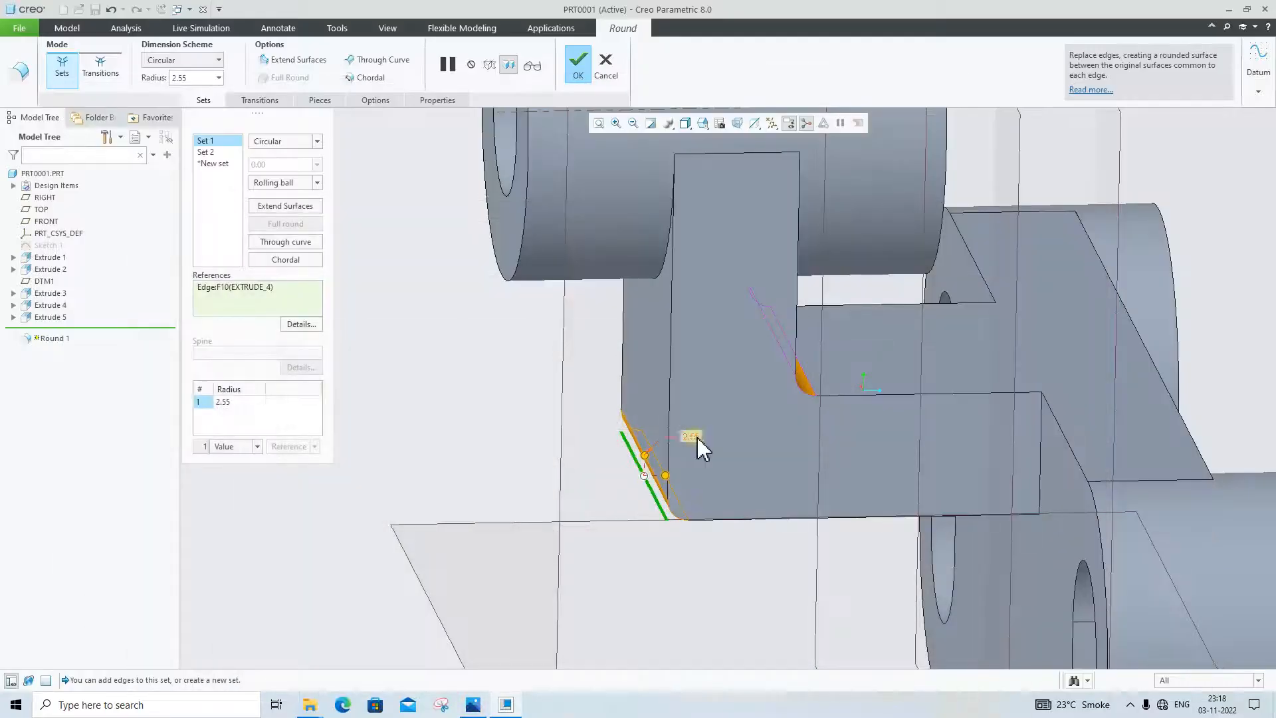
{"action": "double_click", "coordinate": [692, 432]}
{"action": "type", "text": "25"}
{"action": "key", "text": "Return"}
{"action": "middle_click_drag", "start_coordinate": [697, 449], "coordinate": [806, 456]}
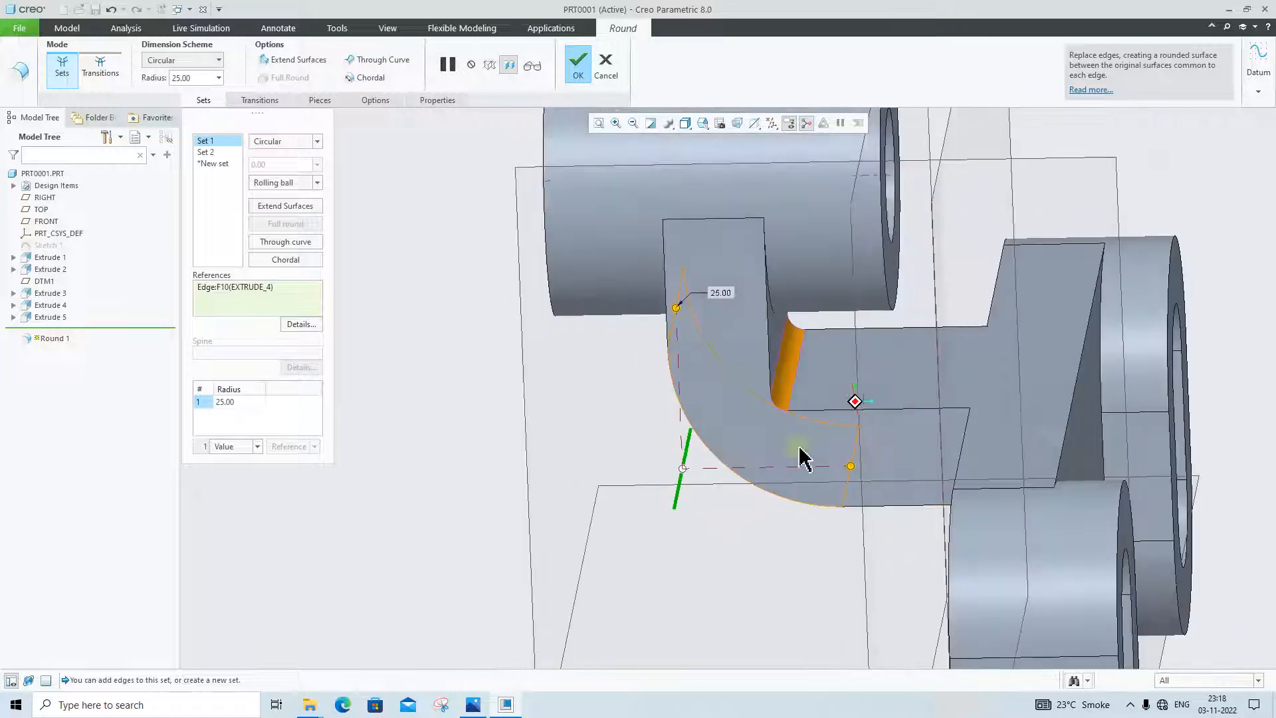
Step: Set the inner bend edge's round radius to the drawing's R10 and finish the Round feature
{"action": "left_click", "coordinate": [220, 155]}
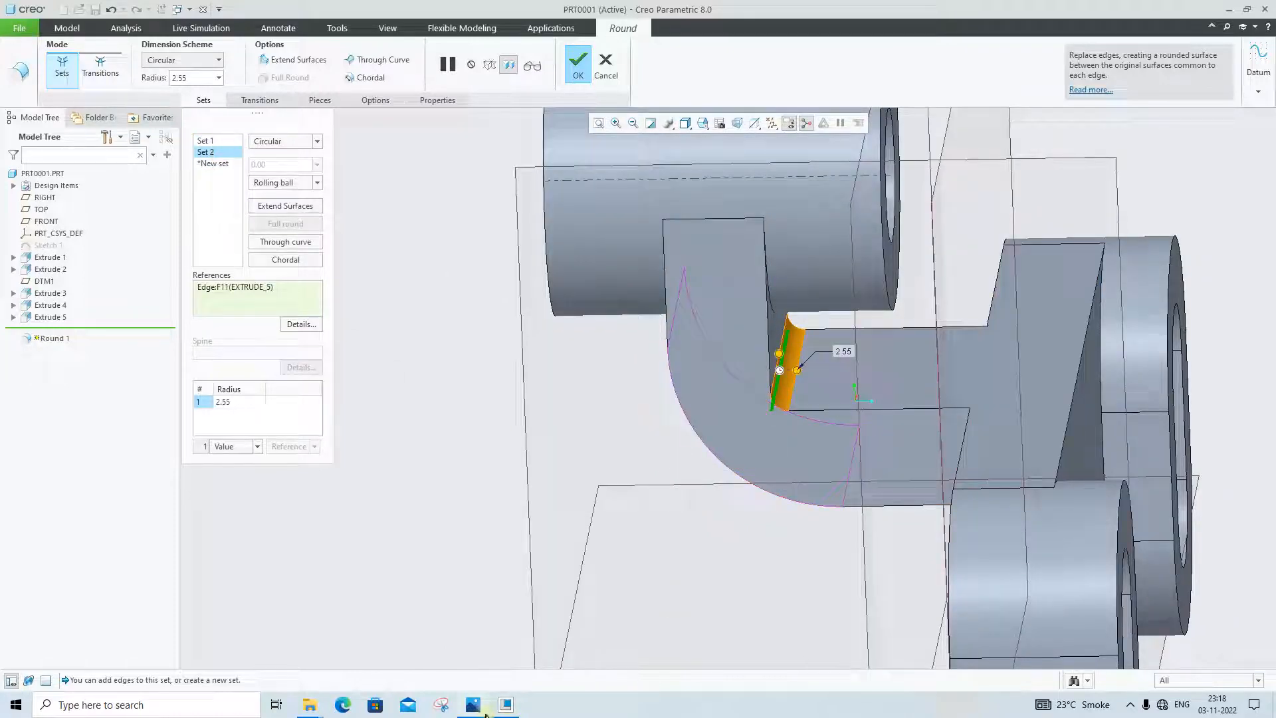
{"action": "left_click", "coordinate": [482, 709]}
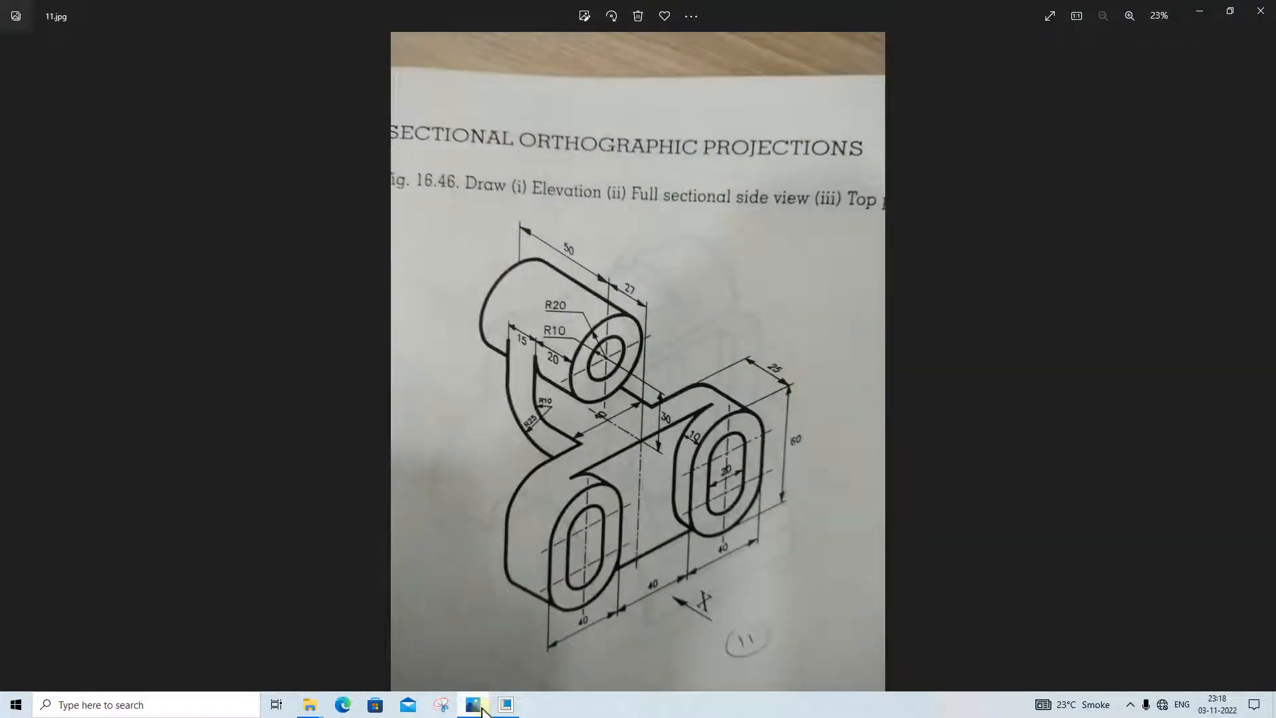
{"action": "left_click", "coordinate": [482, 709]}
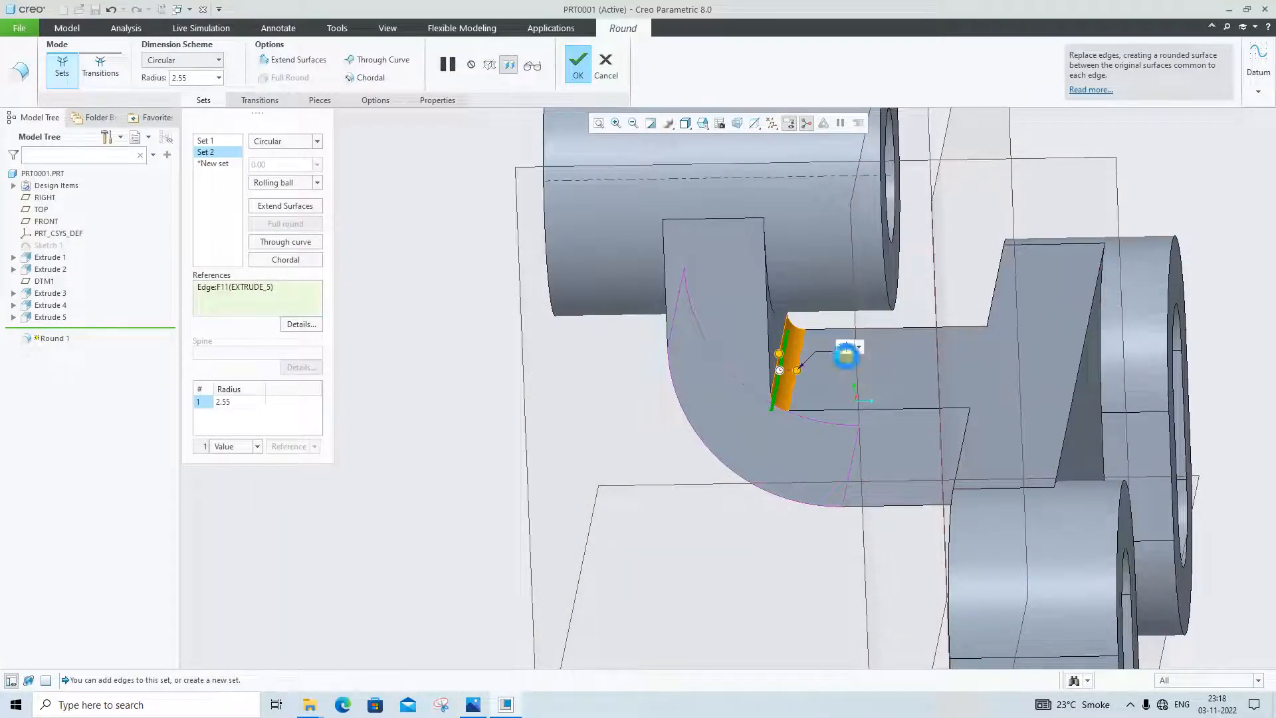
{"action": "key", "text": "Return"}
{"action": "scroll", "coordinate": [810, 381], "scroll_direction": "up", "scroll_amount": 4}
{"action": "middle_click_drag", "start_coordinate": [811, 380], "coordinate": [900, 370]}
{"action": "left_click", "coordinate": [578, 63]}
{"action": "scroll", "coordinate": [790, 362], "scroll_direction": "down", "scroll_amount": 4}
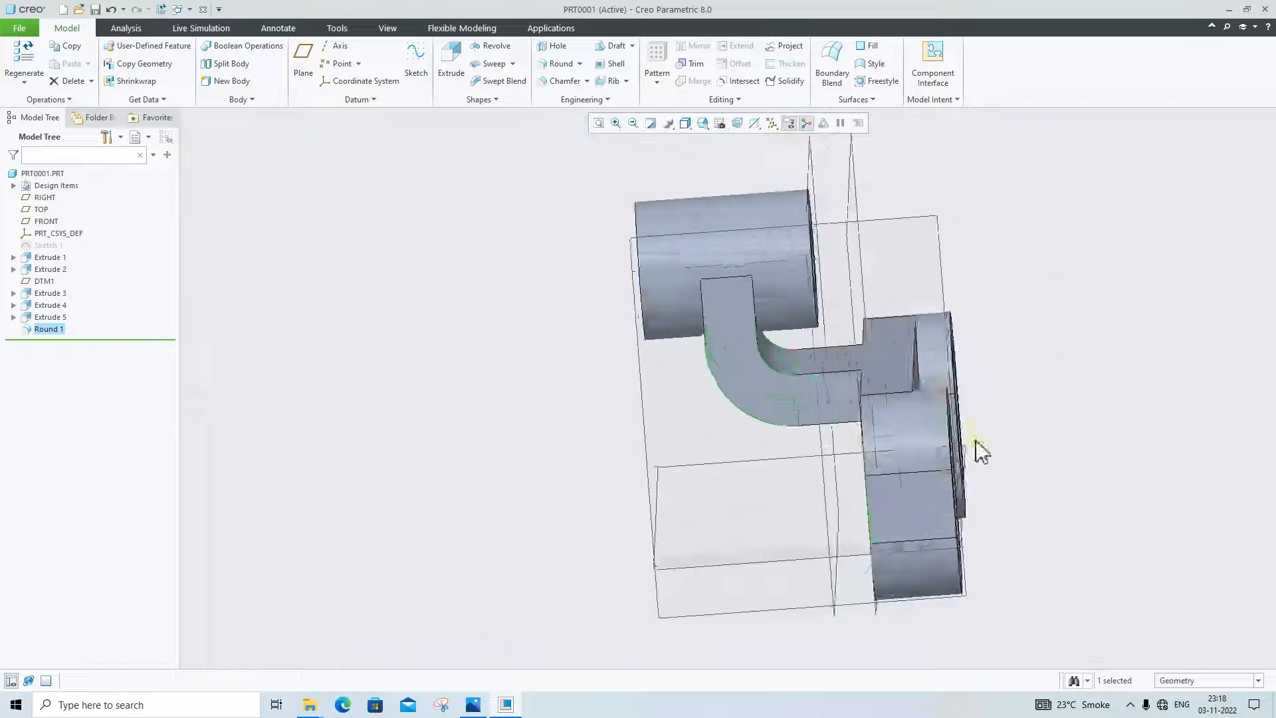
Step: Compare the rounded arm in the default orientation with the reference drawing
{"action": "key", "text": "ctrl+d"}
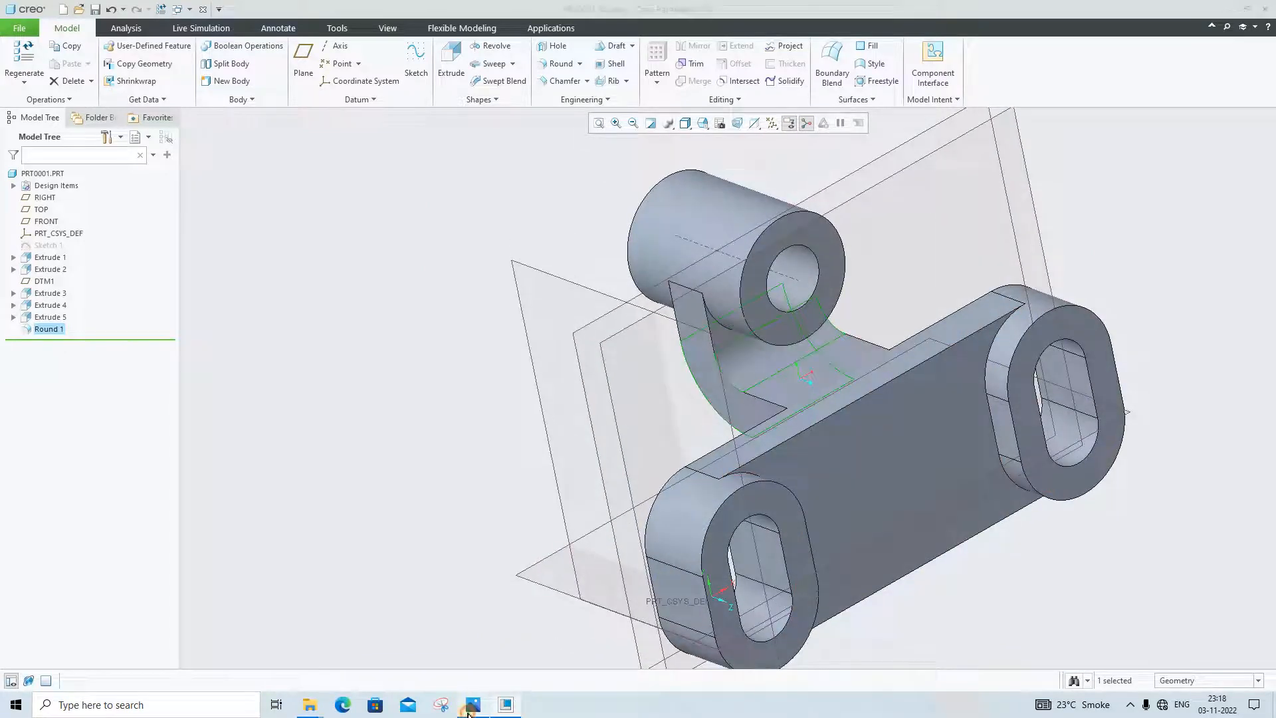
{"action": "left_click", "coordinate": [472, 706]}
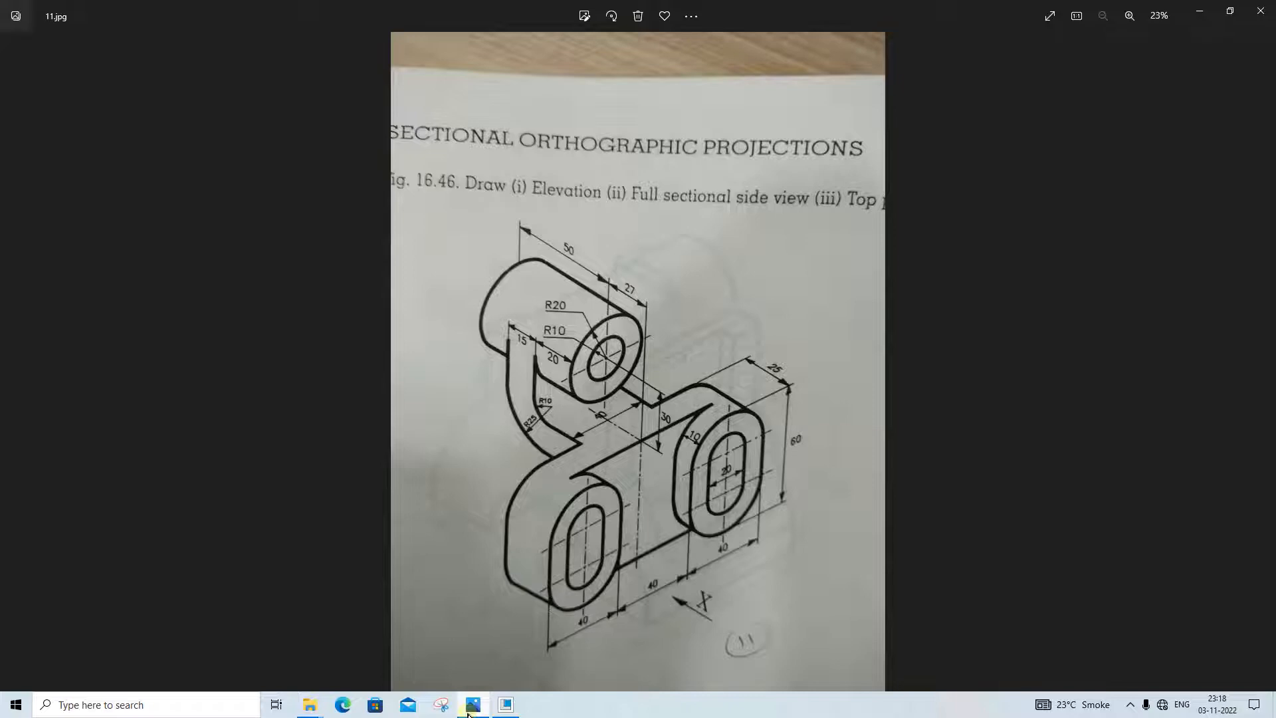
{"action": "left_click", "coordinate": [470, 706]}
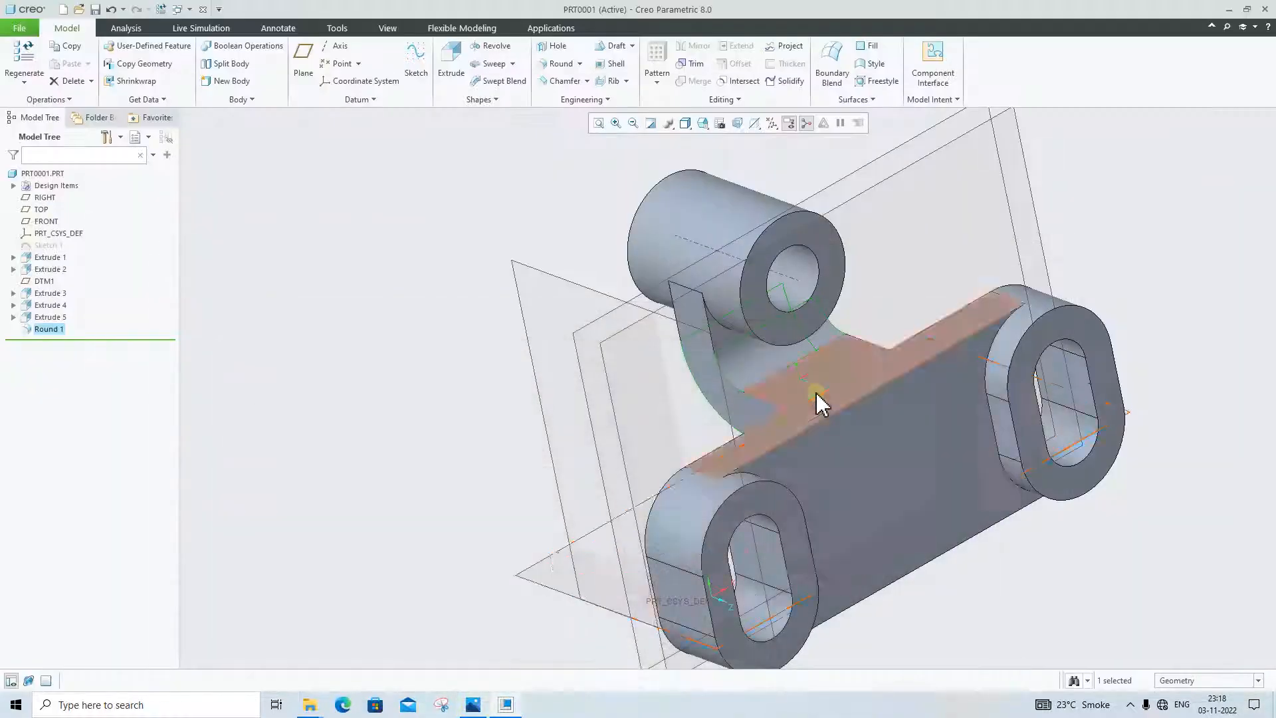
{"action": "middle_click_drag", "start_coordinate": [816, 393], "coordinate": [853, 420]}
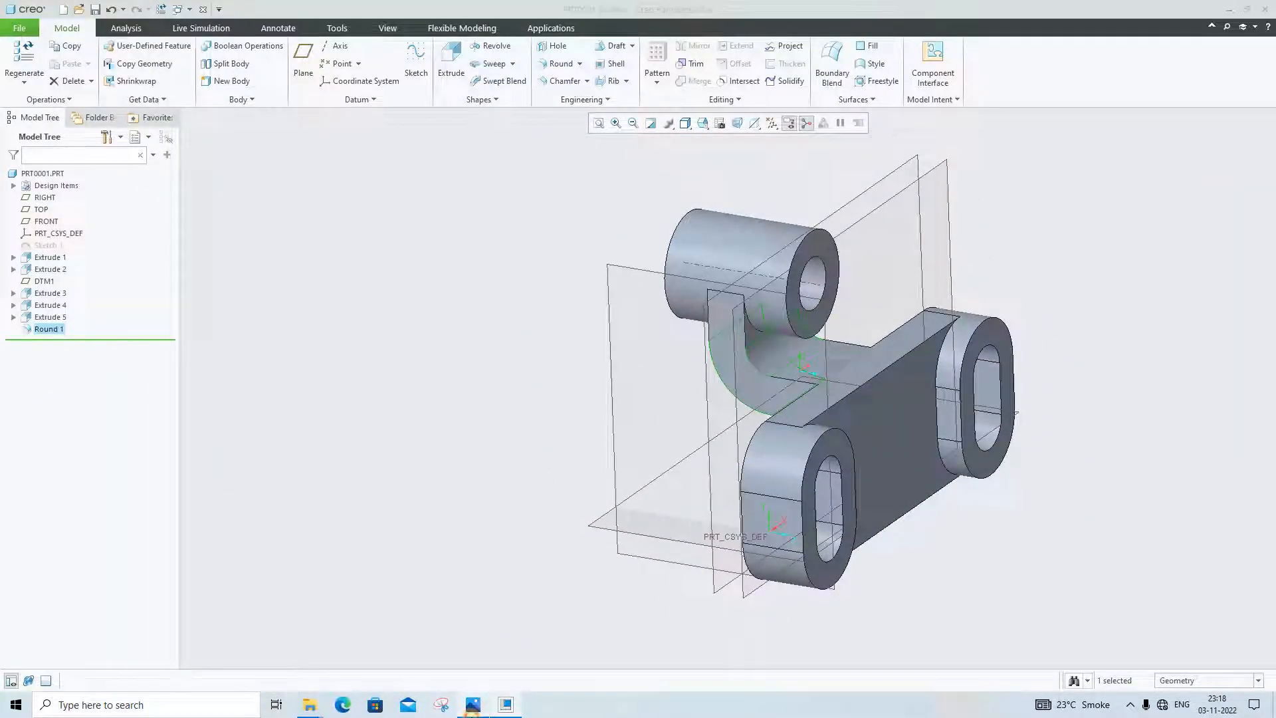
{"action": "left_click", "coordinate": [473, 704]}
{"action": "left_click", "coordinate": [471, 714]}
{"action": "scroll", "coordinate": [832, 332], "scroll_direction": "down", "scroll_amount": 2}
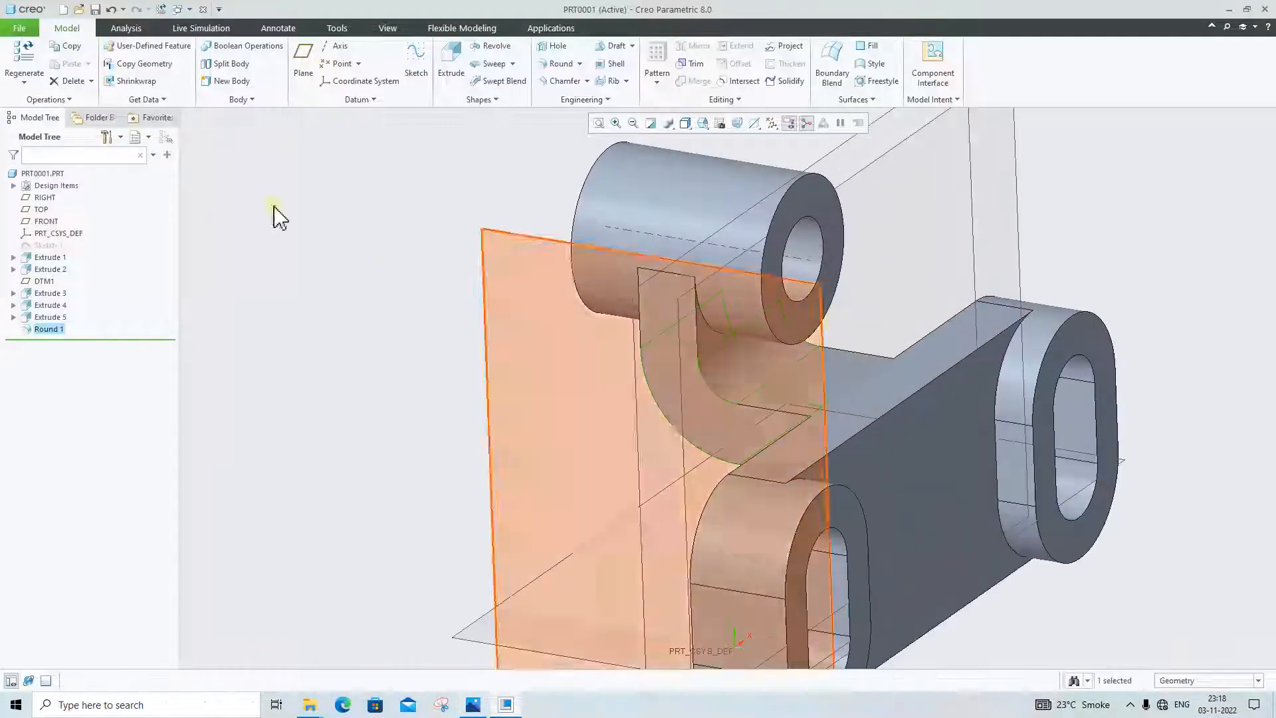
{"action": "scroll", "coordinate": [825, 277], "scroll_direction": "up", "scroll_amount": 4}
{"action": "left_click", "coordinate": [472, 714]}
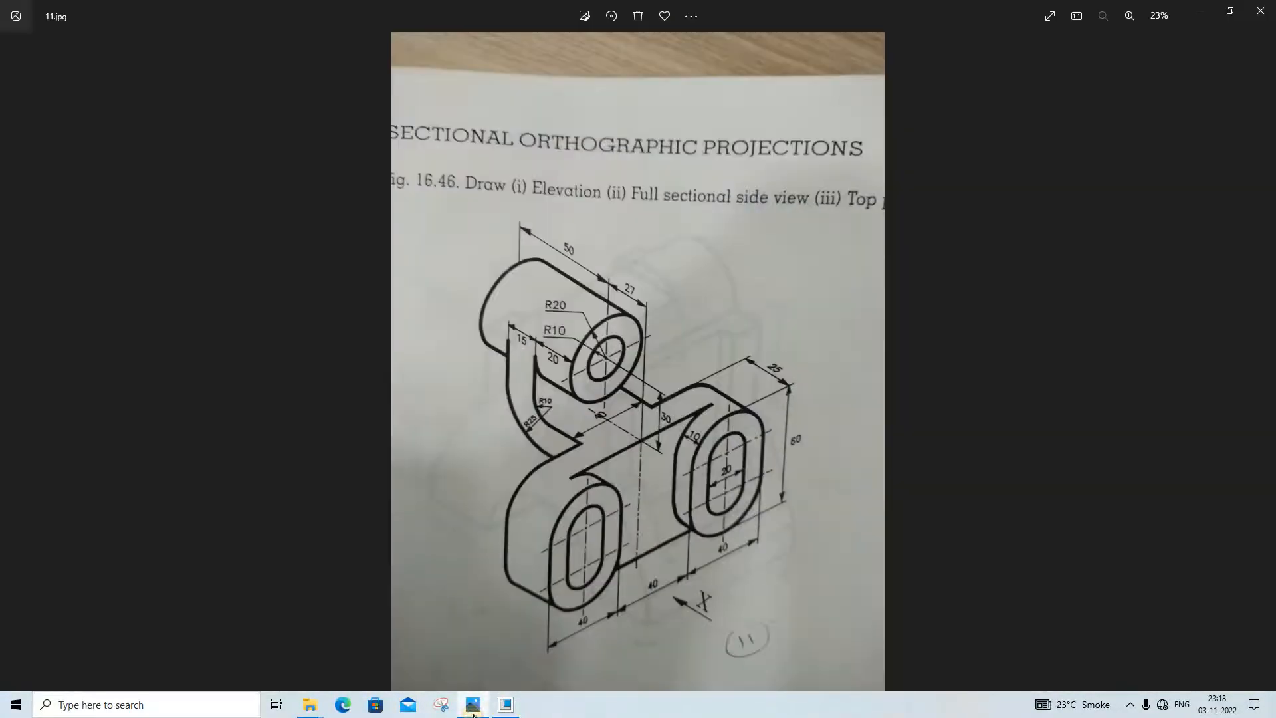
{"action": "left_click", "coordinate": [472, 714]}
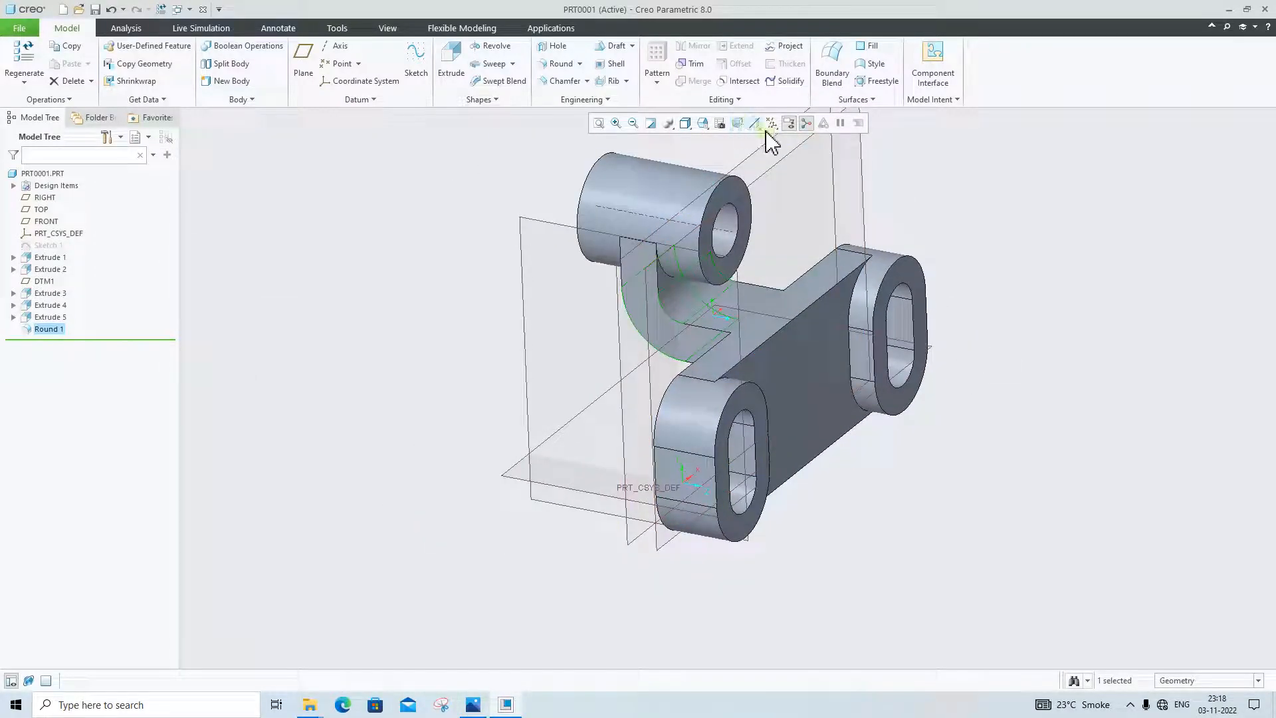
Step: Hide the annotations, all datum features and the spin center, and clear the selection
{"action": "left_click", "coordinate": [788, 125]}
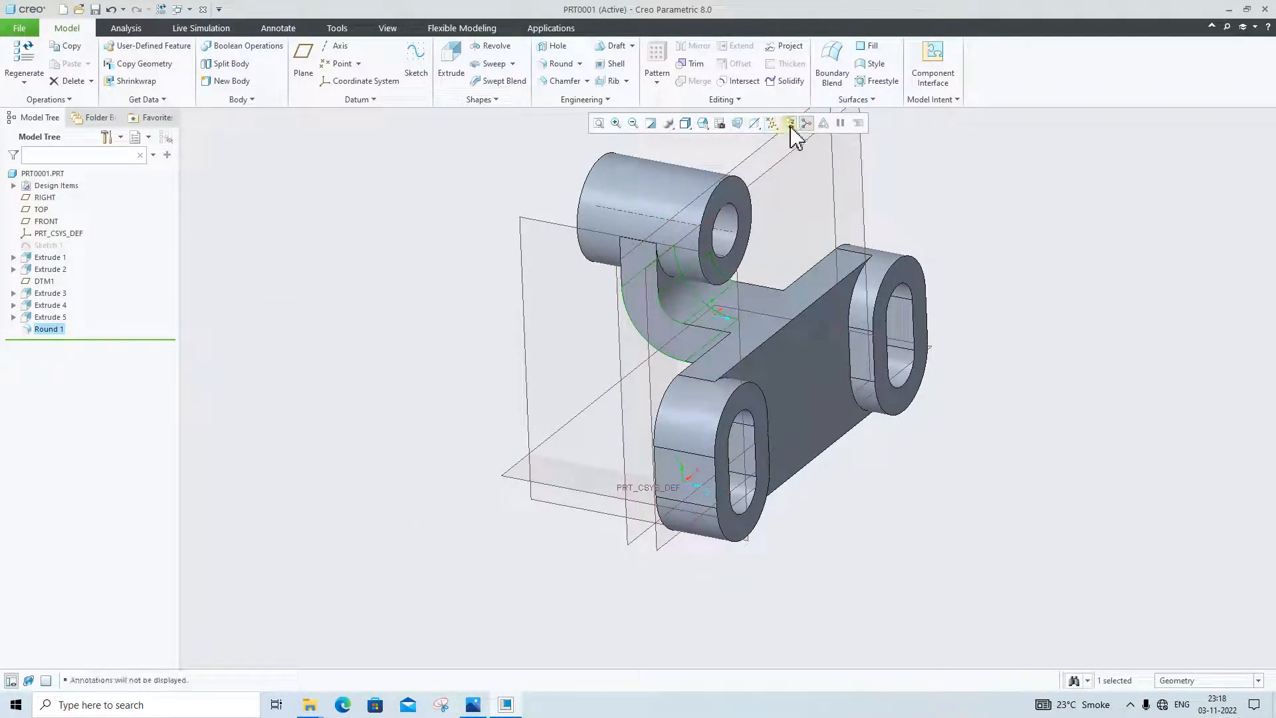
{"action": "left_click", "coordinate": [773, 125]}
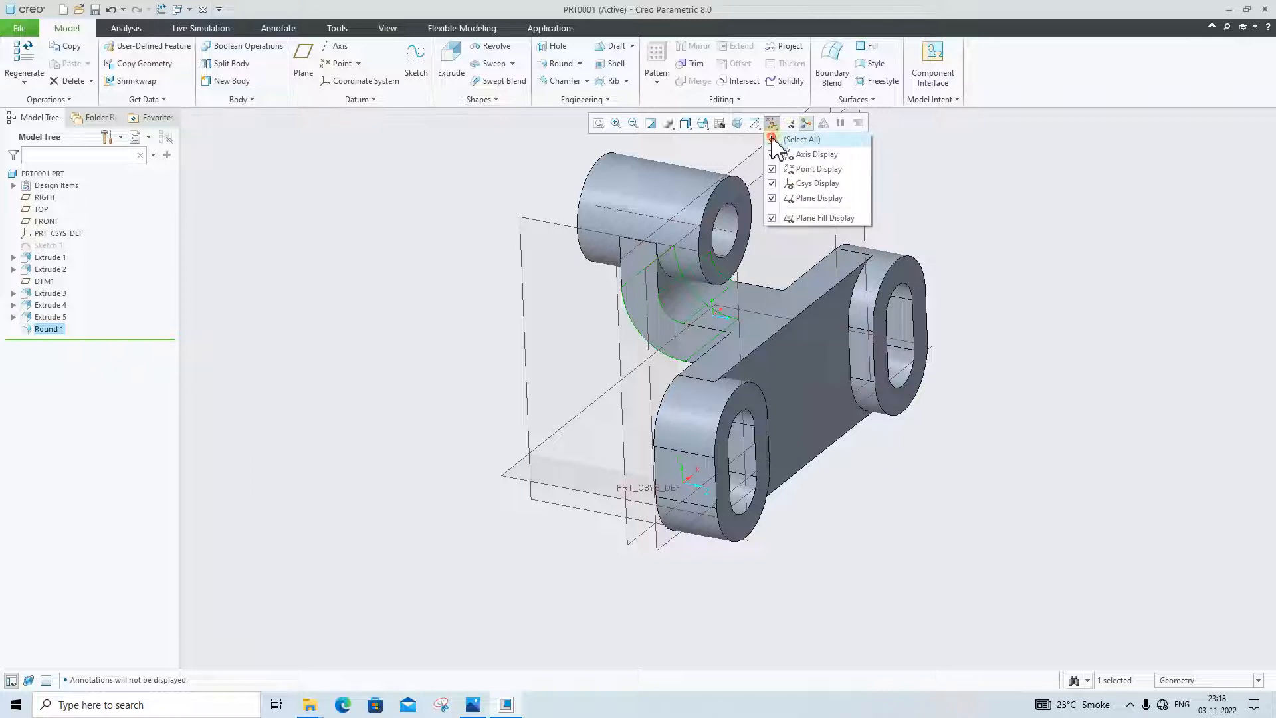
{"action": "left_click", "coordinate": [794, 211]}
{"action": "scroll", "coordinate": [991, 309], "scroll_direction": "up", "scroll_amount": 2}
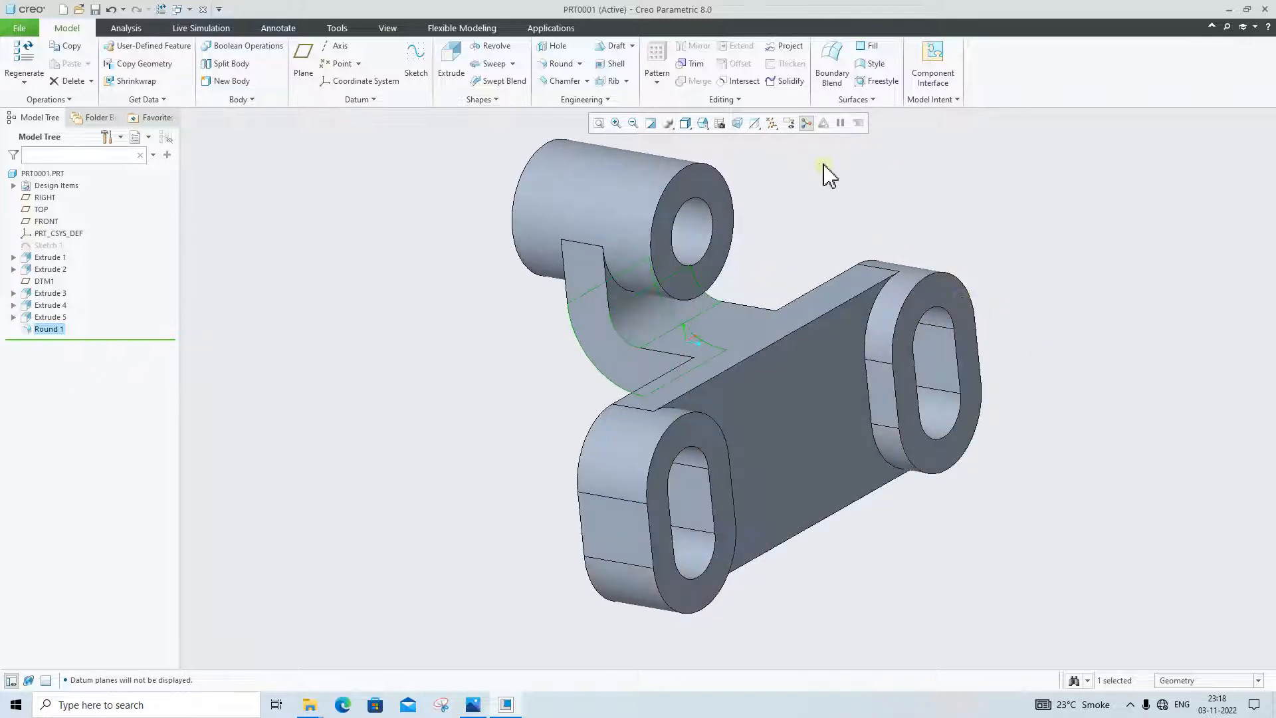
{"action": "left_click", "coordinate": [806, 125]}
{"action": "left_click", "coordinate": [1022, 282]}
Step: Inspect the bracket's arm, boss and slotted lobes from several angles
{"action": "scroll", "coordinate": [924, 303], "scroll_direction": "up", "scroll_amount": 2}
{"action": "scroll", "coordinate": [841, 315], "scroll_direction": "down", "scroll_amount": 2}
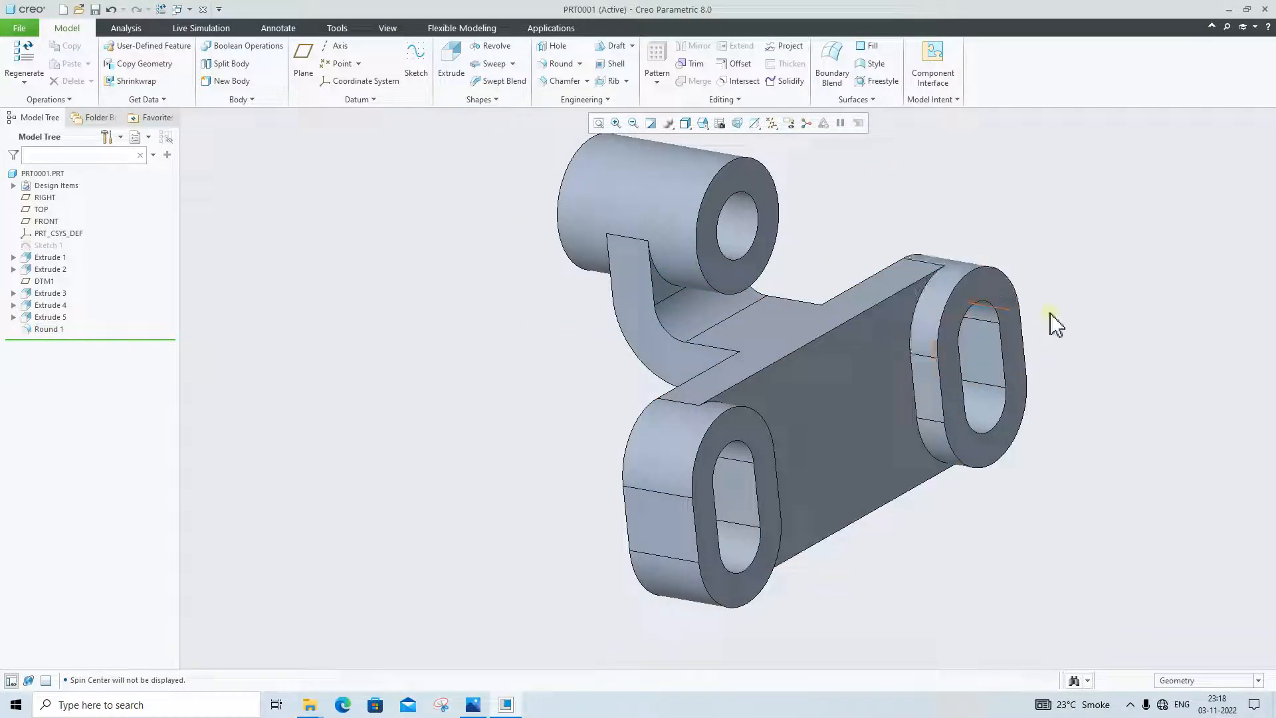
{"action": "scroll", "coordinate": [1051, 313], "scroll_direction": "up", "scroll_amount": 2}
{"action": "scroll", "coordinate": [1058, 293], "scroll_direction": "down", "scroll_amount": 2}
{"action": "middle_click_drag", "start_coordinate": [1063, 304], "coordinate": [964, 252]}
{"action": "scroll", "coordinate": [975, 261], "scroll_direction": "down", "scroll_amount": 4}
{"action": "middle_click_drag", "start_coordinate": [1031, 286], "coordinate": [1082, 303]}
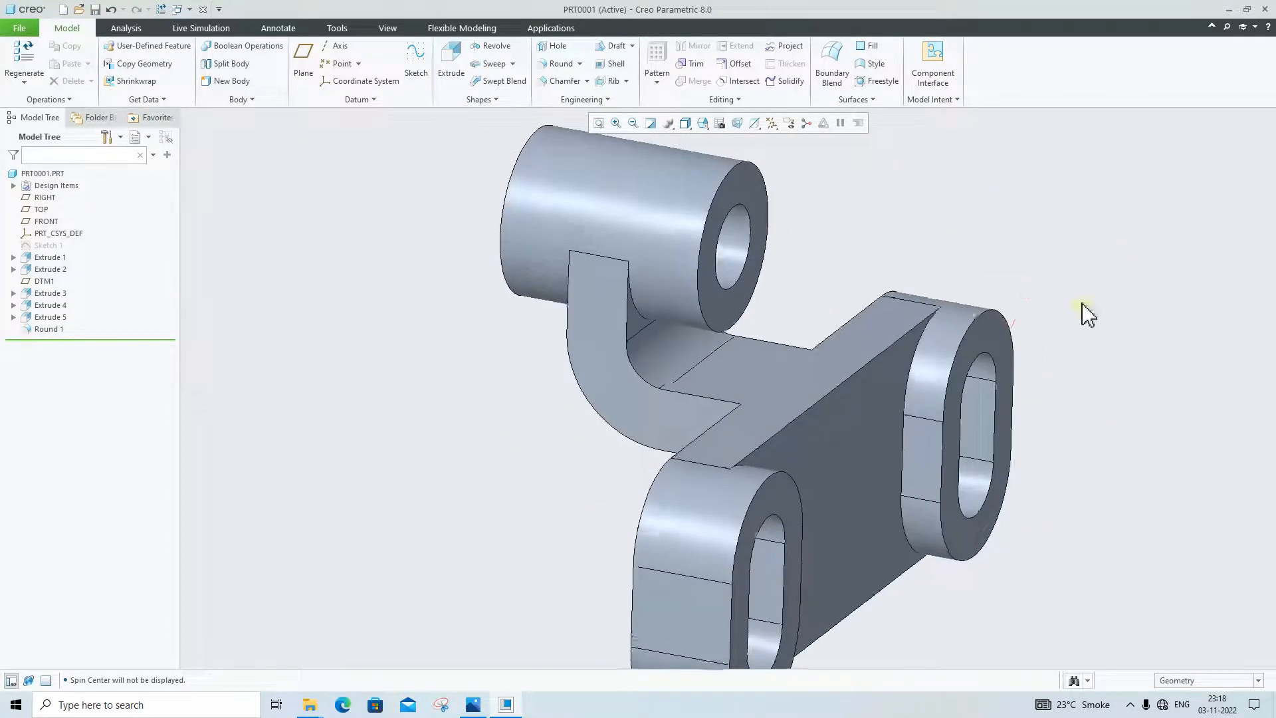
{"action": "scroll", "coordinate": [1084, 326], "scroll_direction": "up", "scroll_amount": 2}
{"action": "scroll", "coordinate": [1128, 406], "scroll_direction": "down", "scroll_amount": 2}
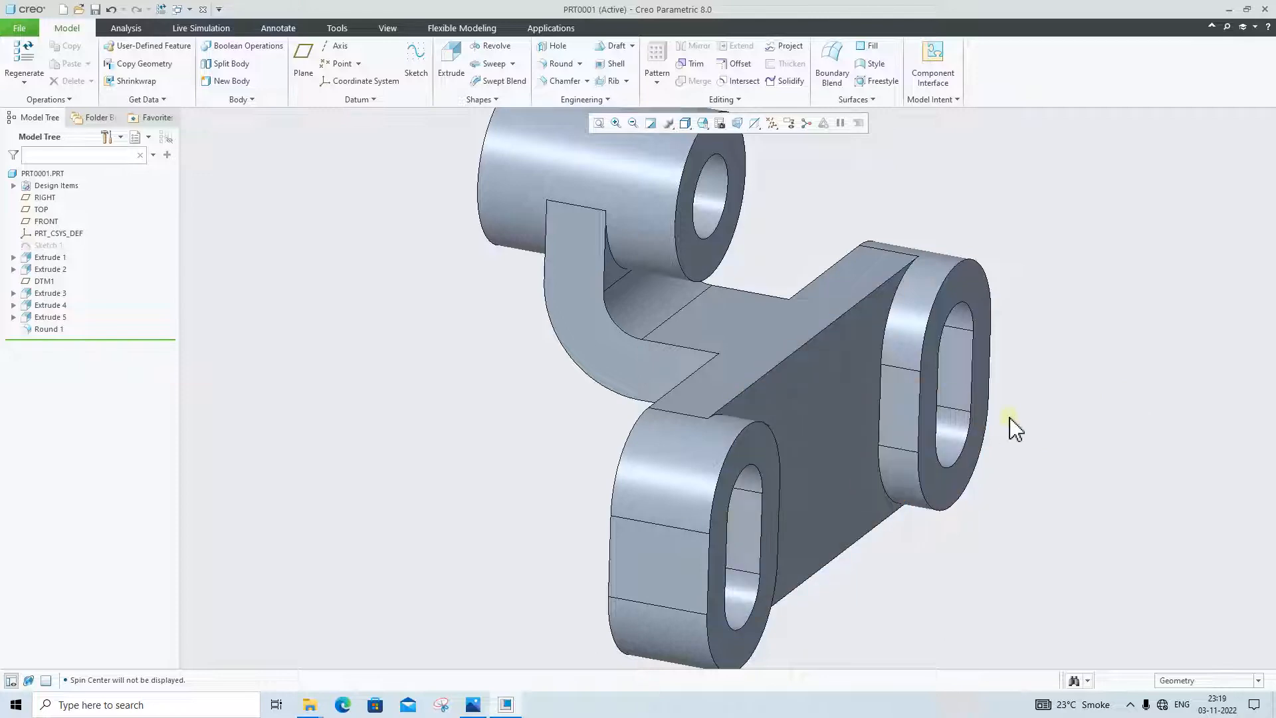
Step: Check the completed bracket against the reference drawing and examine its overall shape
{"action": "left_click", "coordinate": [472, 705]}
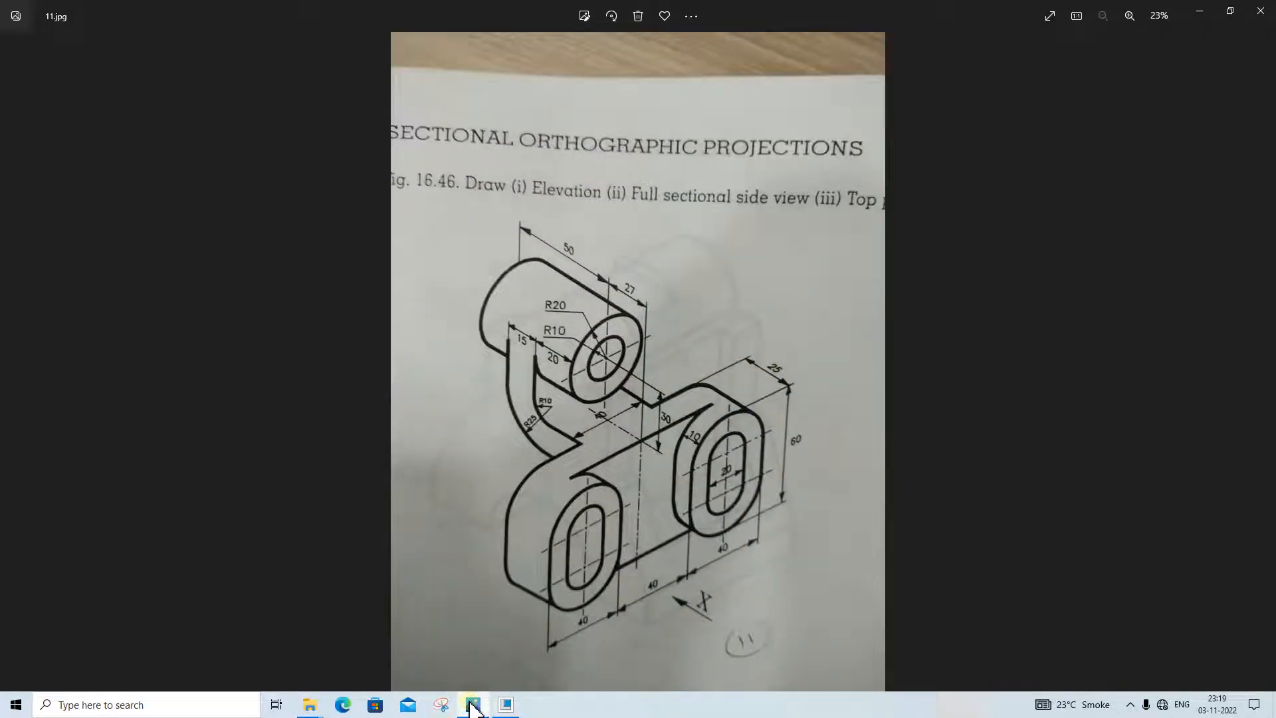
{"action": "left_click", "coordinate": [470, 703]}
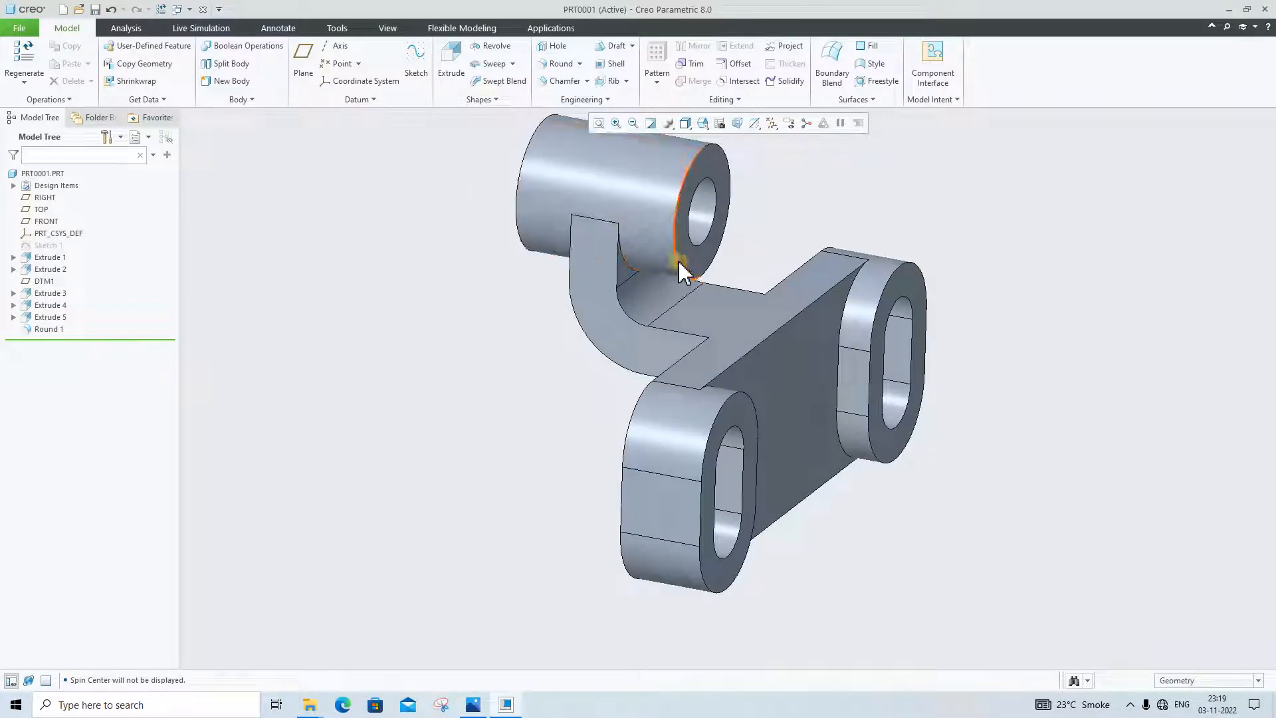
{"action": "middle_click_drag", "start_coordinate": [685, 273], "coordinate": [812, 222]}
{"action": "scroll", "coordinate": [639, 256], "scroll_direction": "up", "scroll_amount": 5}
{"action": "scroll", "coordinate": [643, 249], "scroll_direction": "down", "scroll_amount": 5}
{"action": "scroll", "coordinate": [630, 215], "scroll_direction": "up", "scroll_amount": 2}
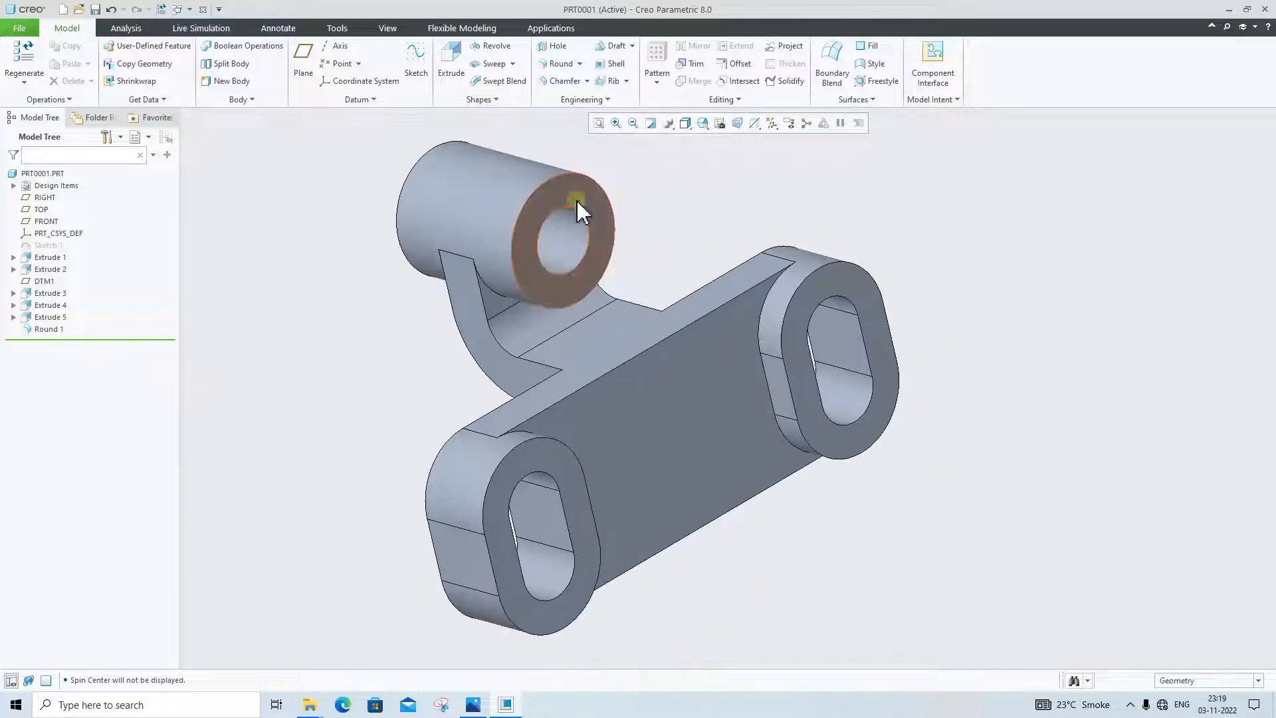
{"action": "scroll", "coordinate": [421, 271], "scroll_direction": "up", "scroll_amount": 3}
{"action": "scroll", "coordinate": [665, 321], "scroll_direction": "down", "scroll_amount": 3}
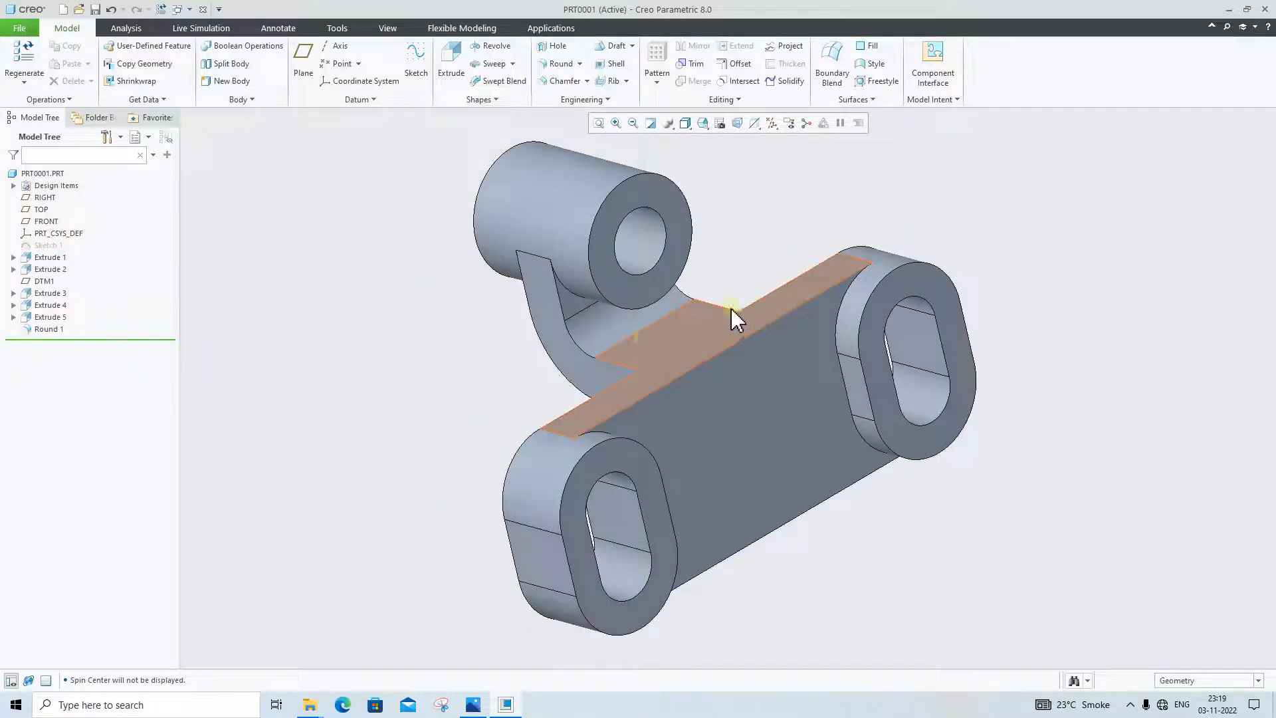
{"action": "left_click", "coordinate": [769, 224]}
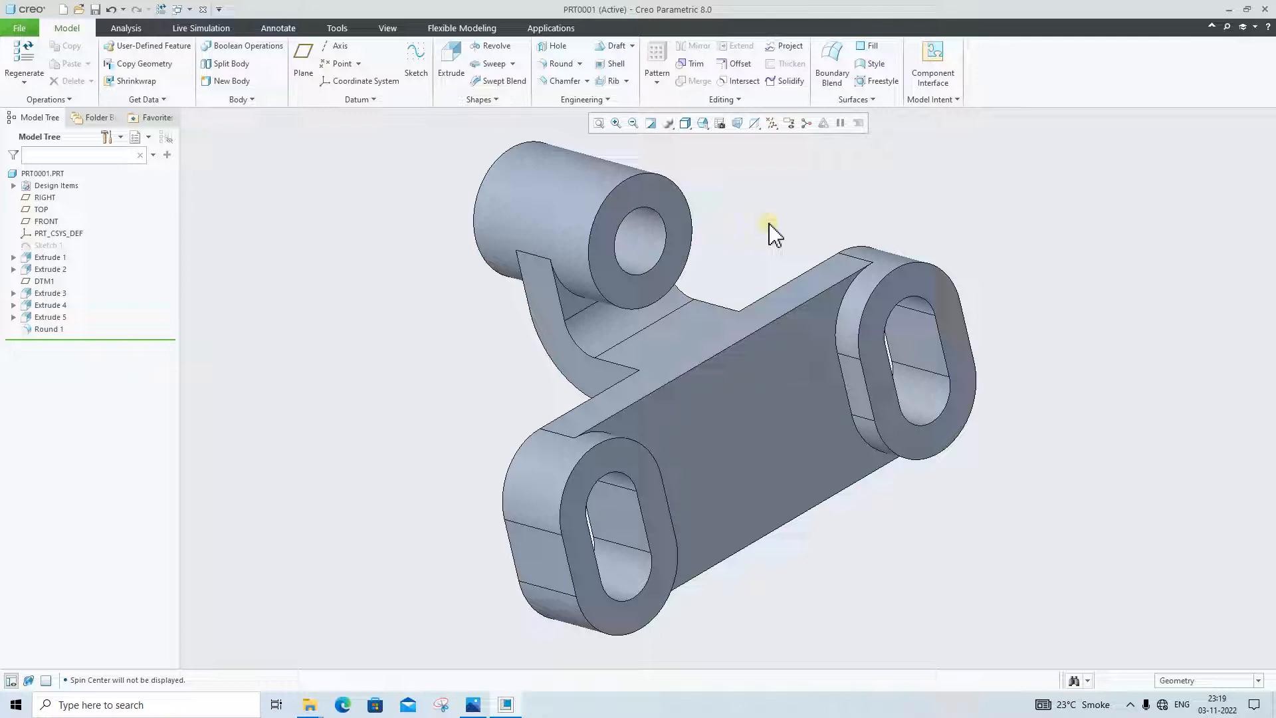